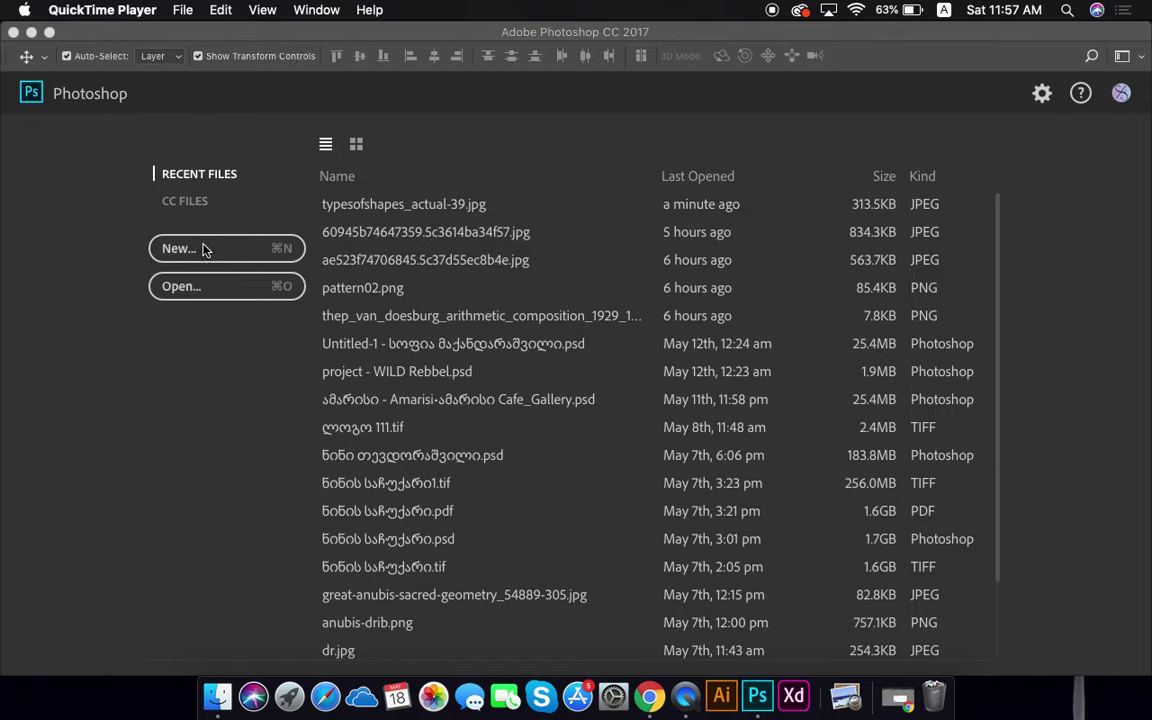
# Start a new document and reposition its settings window
pyautogui.click(183, 10)
pyautogui.click(119, 222)
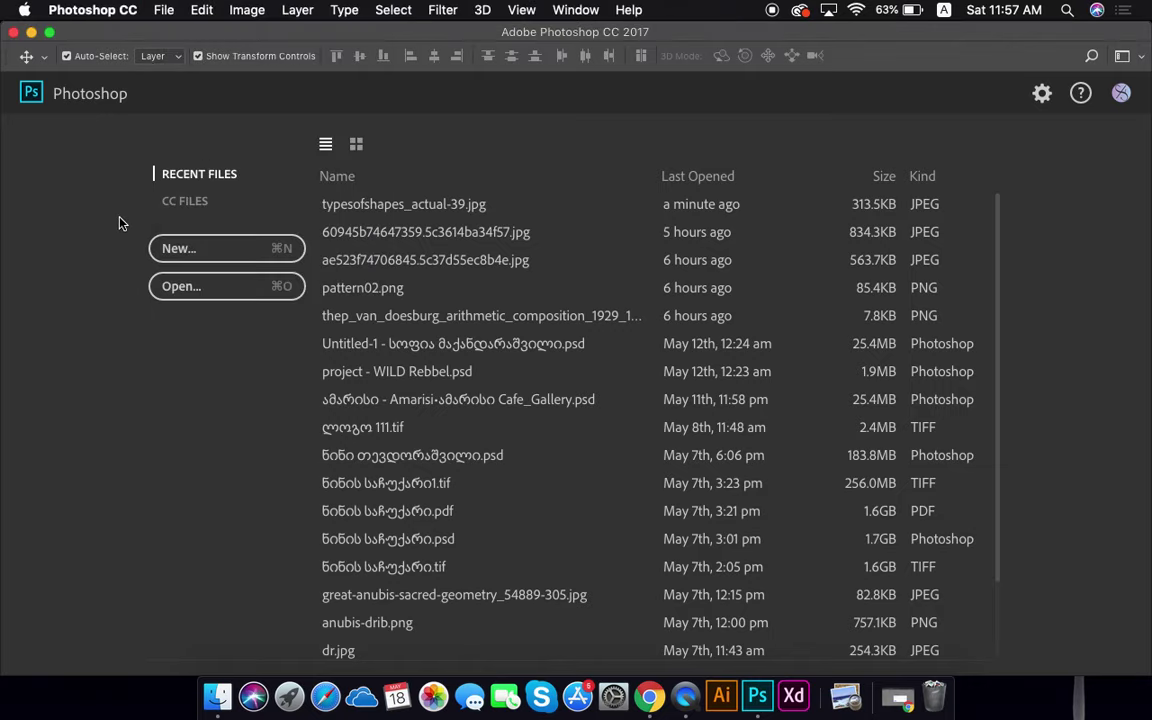
pyautogui.click(163, 10)
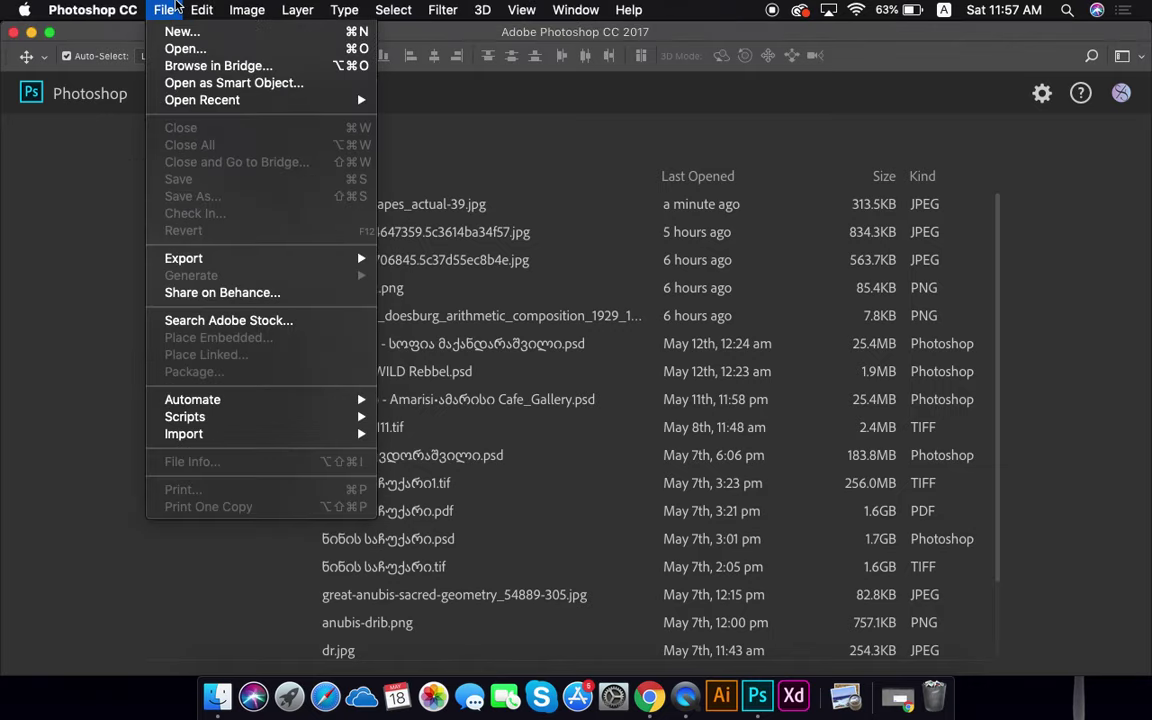
pyautogui.click(180, 33)
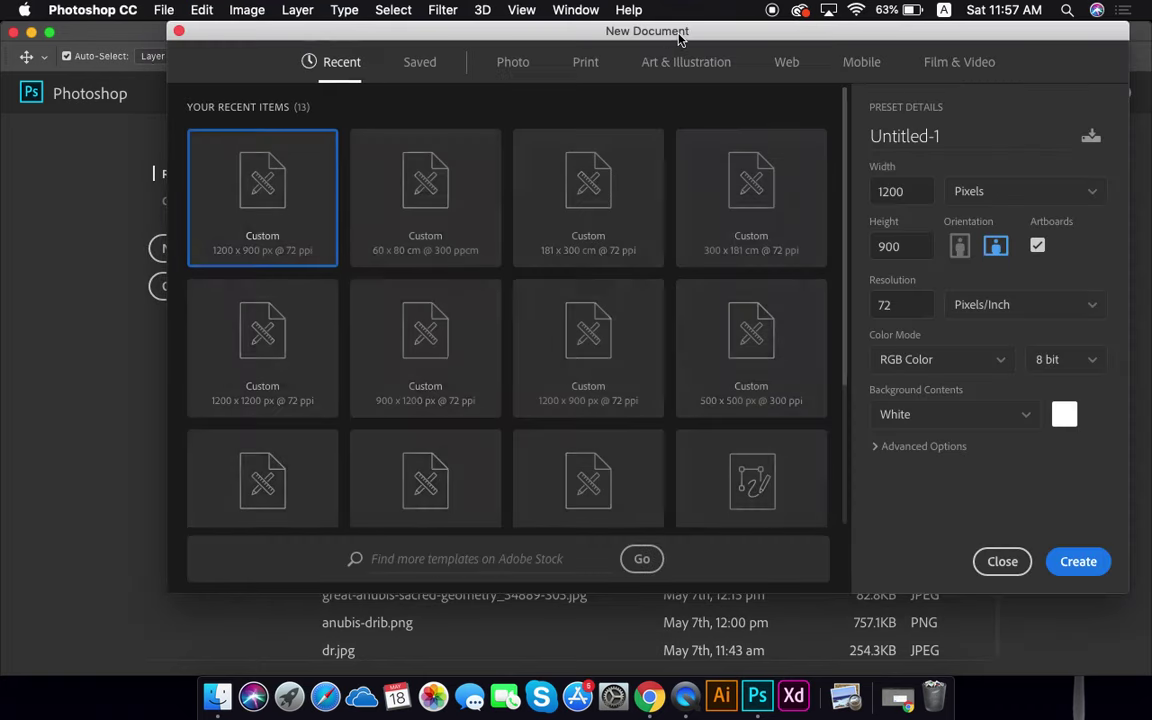
pyautogui.moveTo(679, 38); pyautogui.dragTo(586, 86)
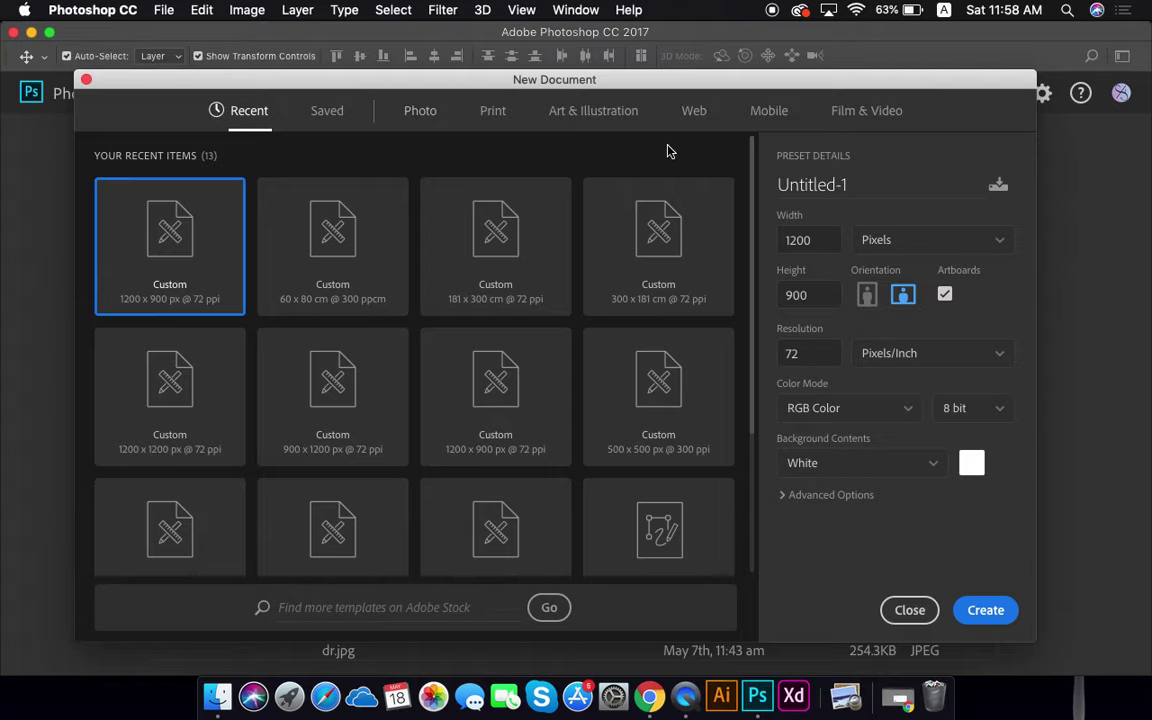
# Look through the Photo, Print, and Art & Illustration presets, expanding the full list of Print presets
pyautogui.click(422, 113)
pyautogui.click(497, 114)
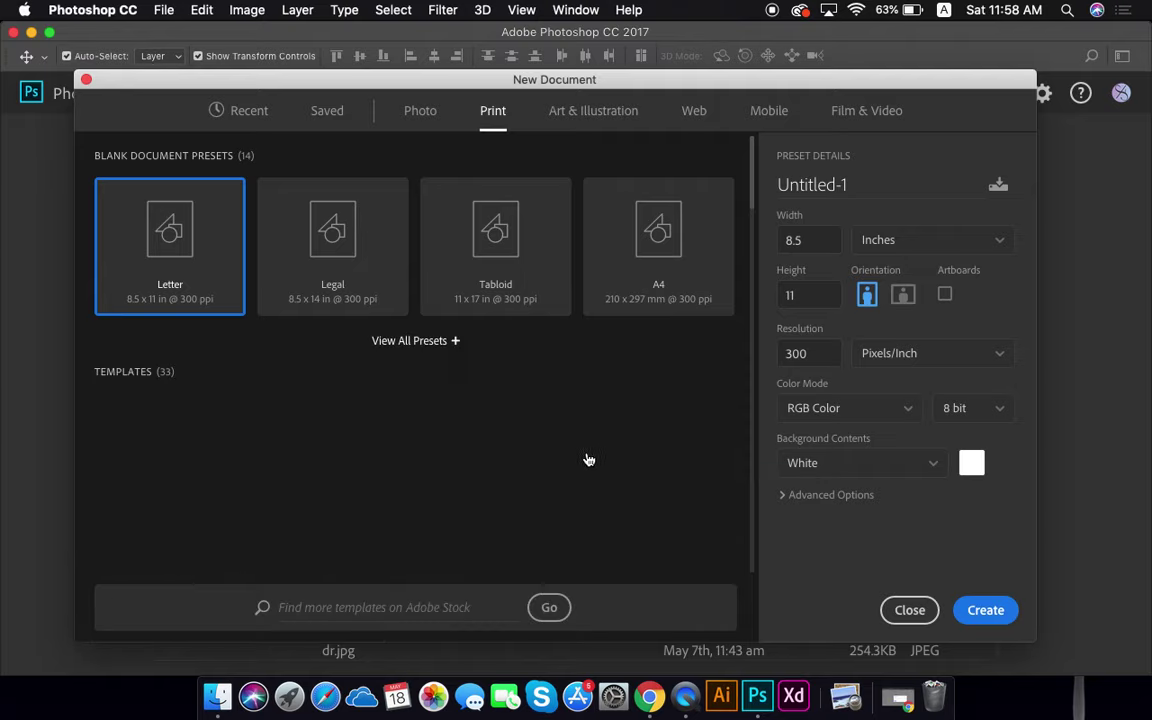
pyautogui.click(446, 341)
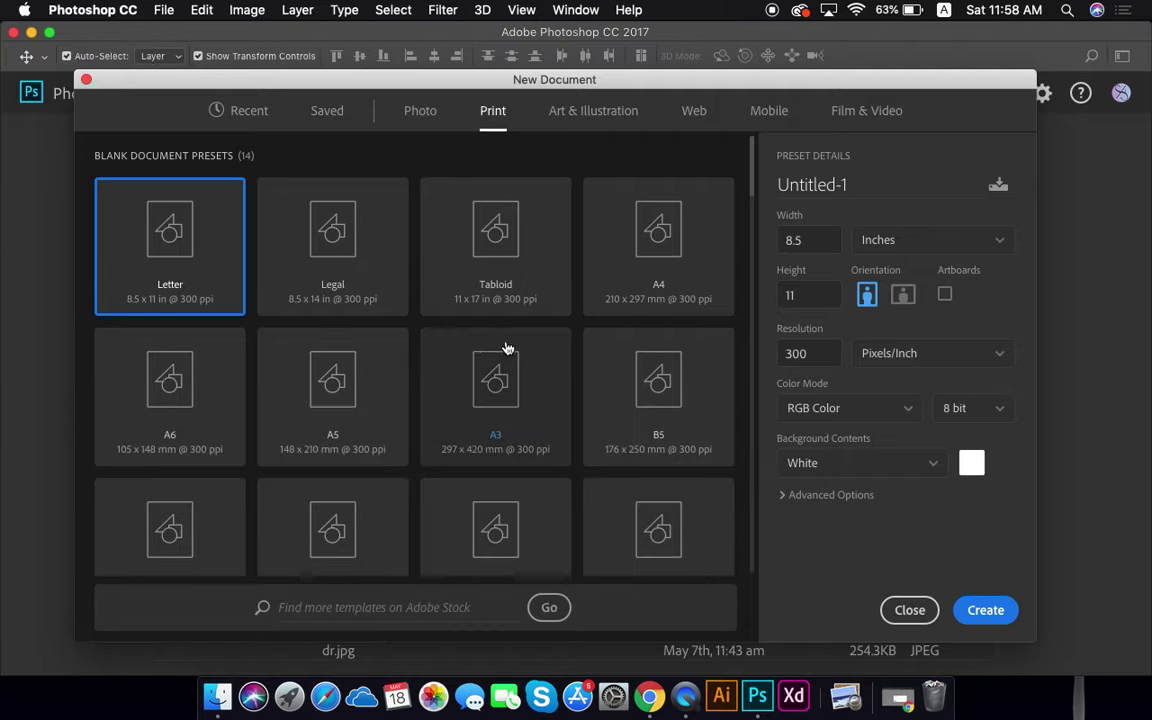
pyautogui.click(600, 114)
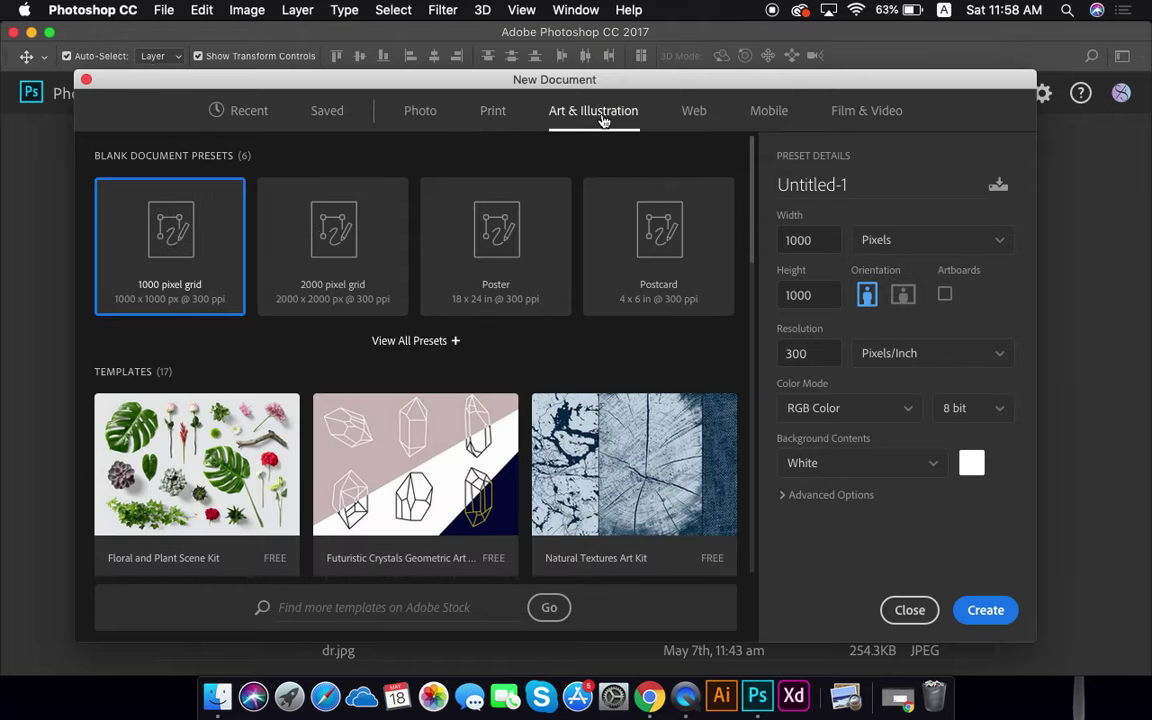
pyautogui.click(492, 116)
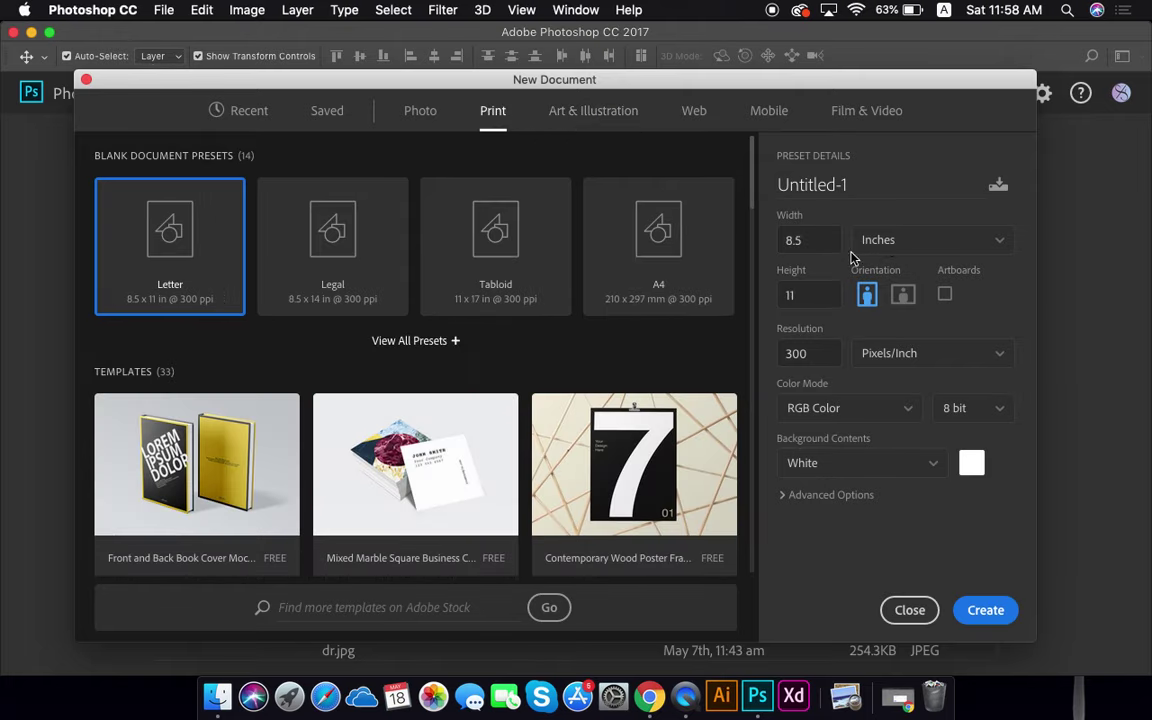
pyautogui.click(400, 341)
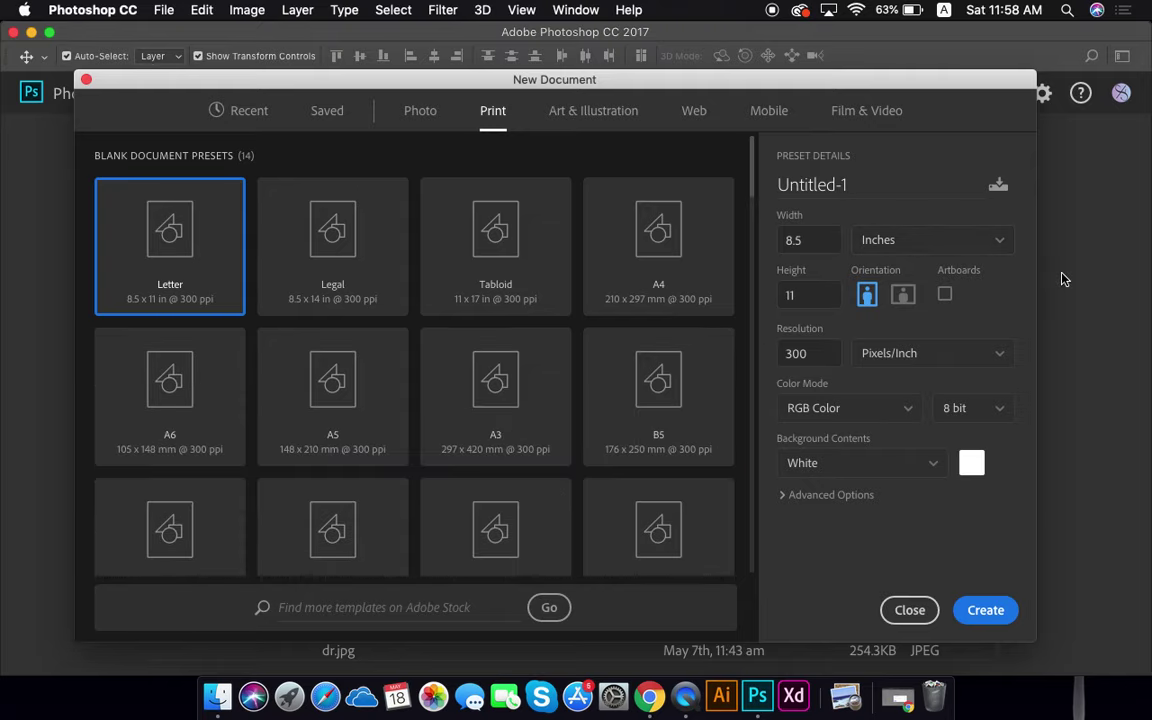
# Try centimeters as the unit for the Letter preset and select the A4 print preset
pyautogui.click(969, 256)
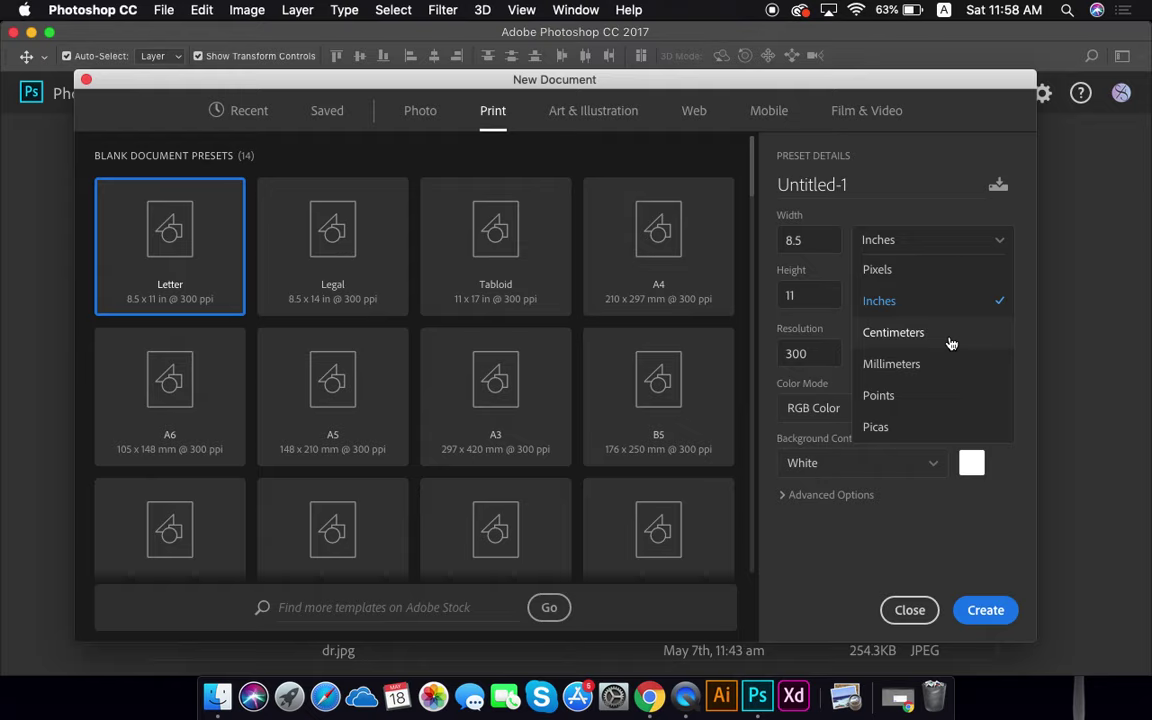
pyautogui.click(949, 341)
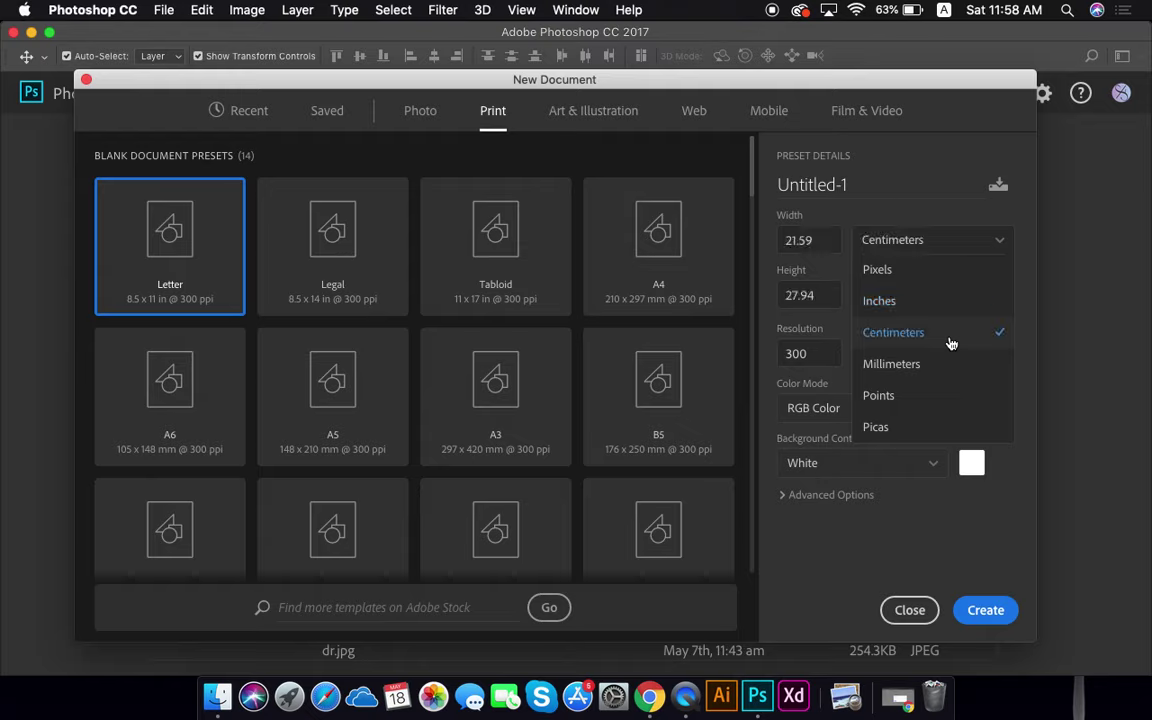
pyautogui.click(676, 253)
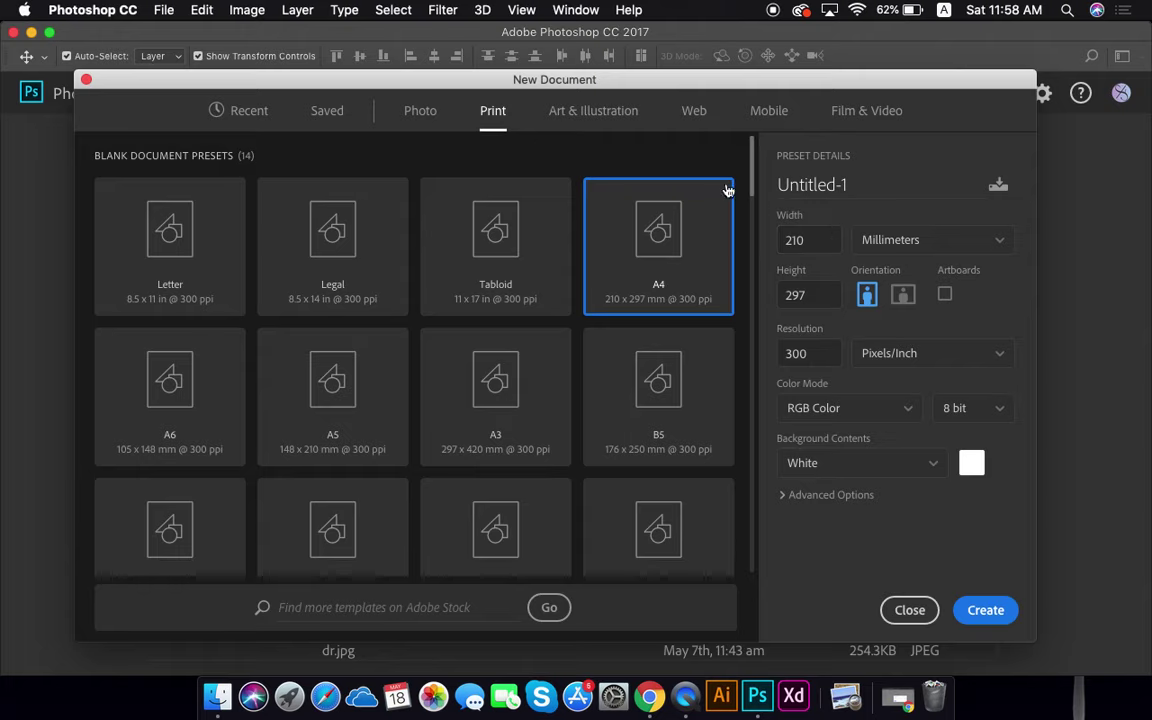
# Use the Web Most Common preset with a width of 1200 and height of 900 pixels, with artboards turned off
pyautogui.click(690, 112)
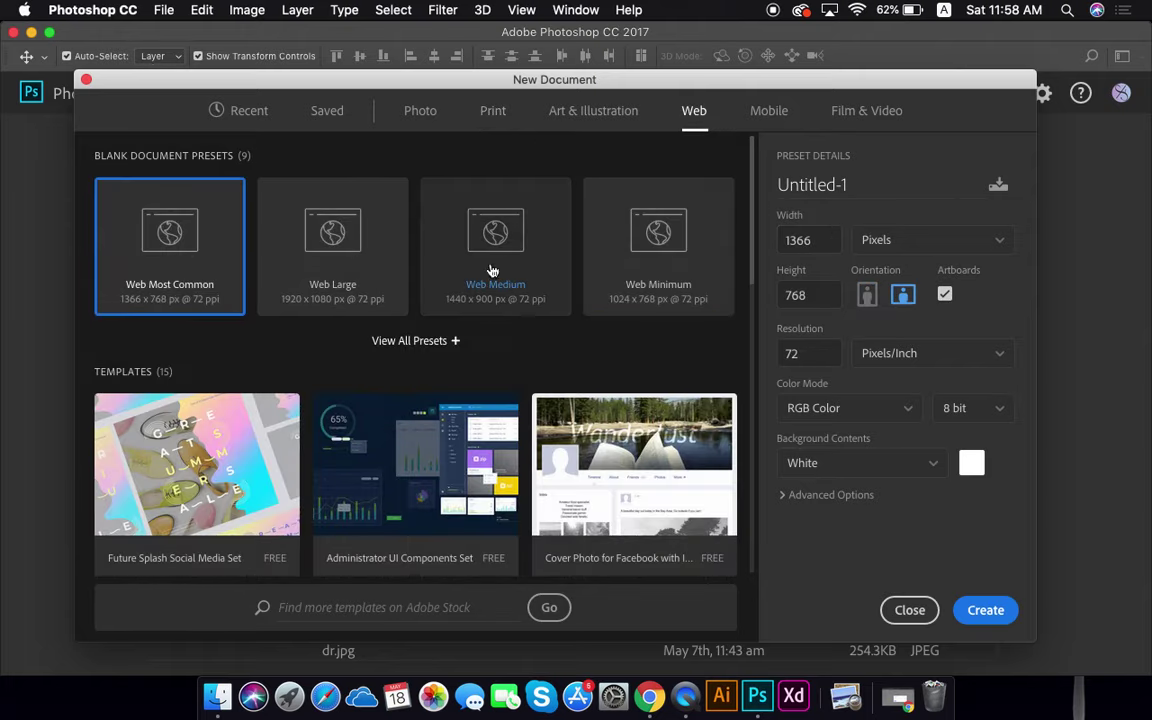
pyautogui.click(431, 345)
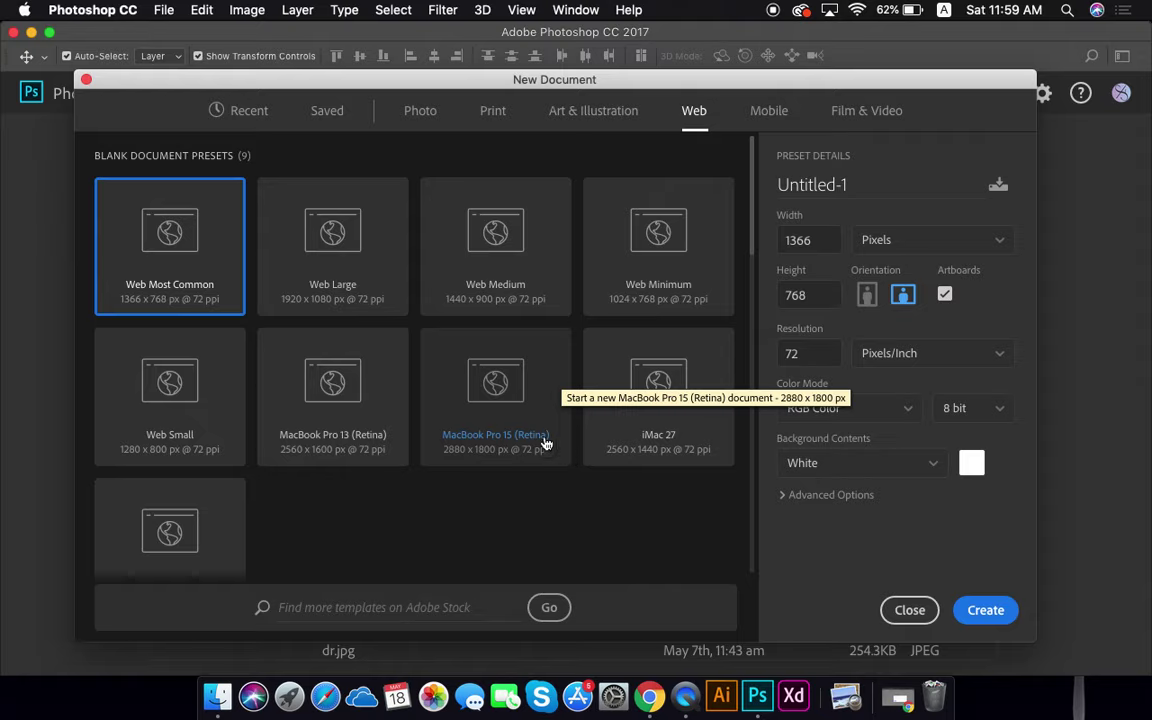
pyautogui.doubleClick(805, 240)
pyautogui.write('1')
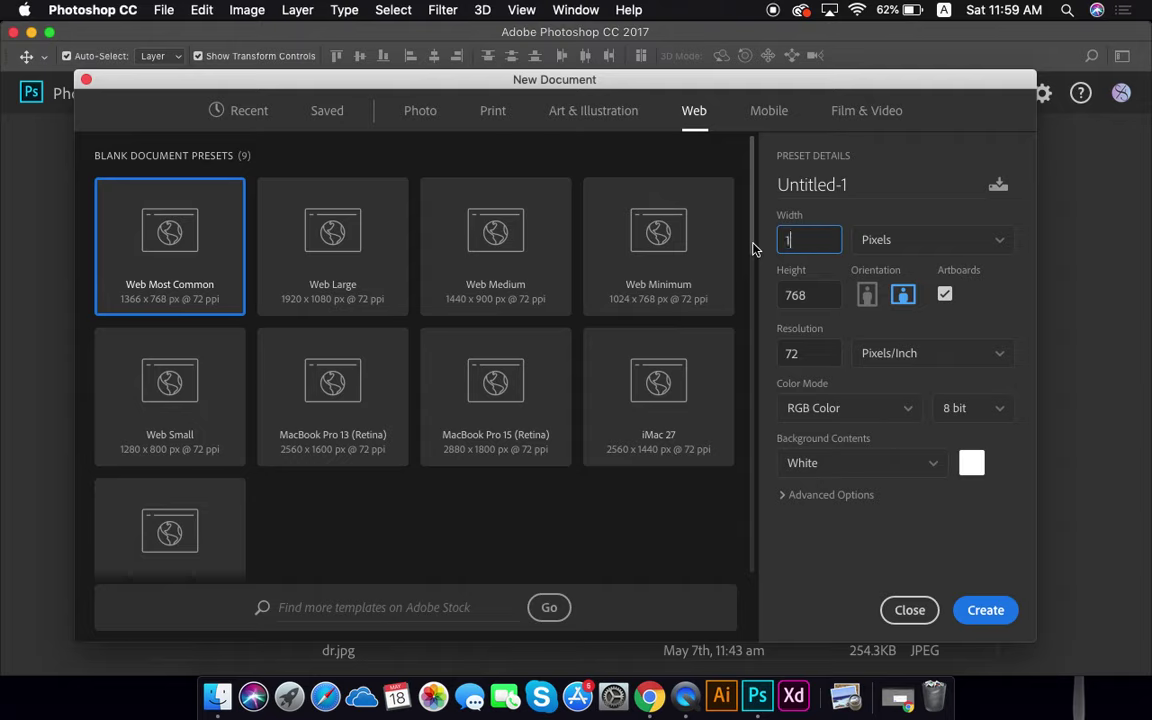
pyautogui.write('200')
pyautogui.press('Tab')
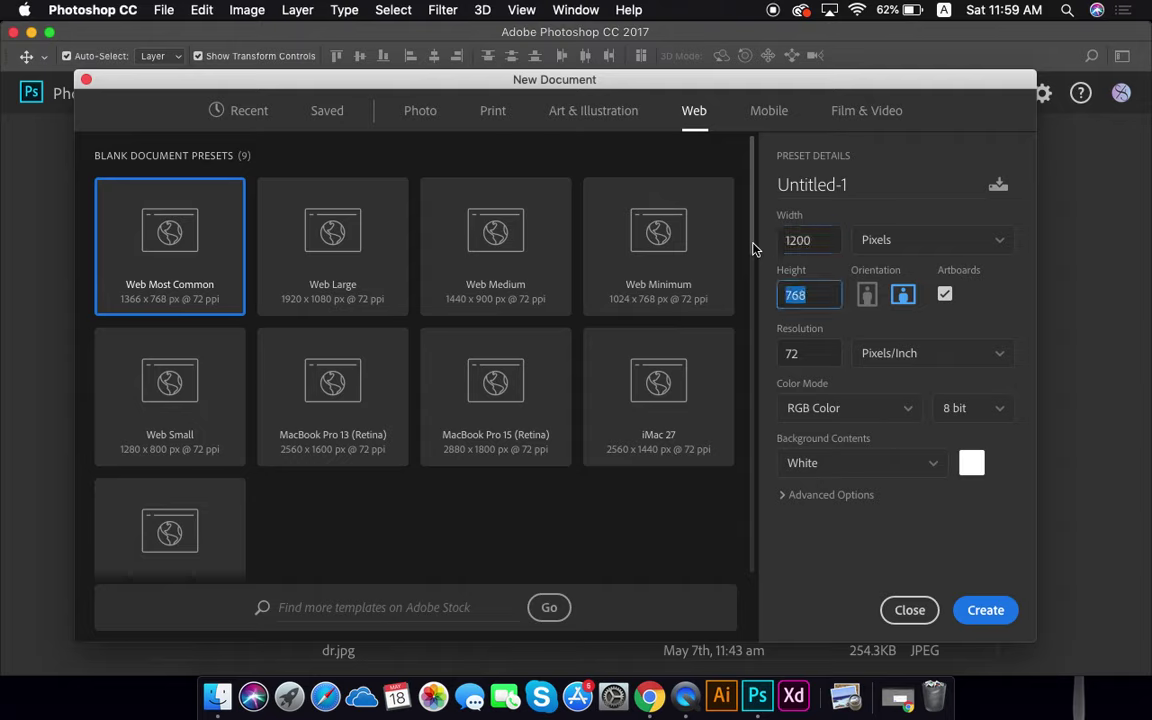
pyautogui.write('900')
pyautogui.click(945, 296)
pyautogui.click(809, 354)
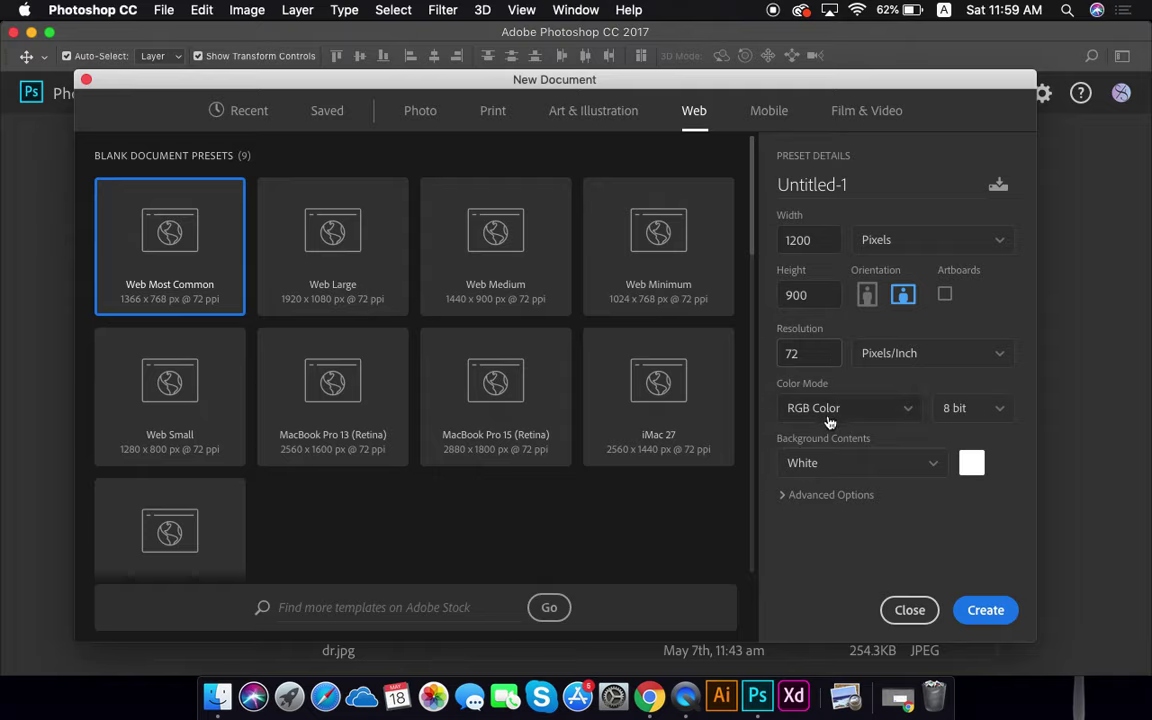
# Try CMYK Color as the color mode and check the advanced options for color profile and pixel aspect ratio
pyautogui.click(792, 414)
pyautogui.click(836, 532)
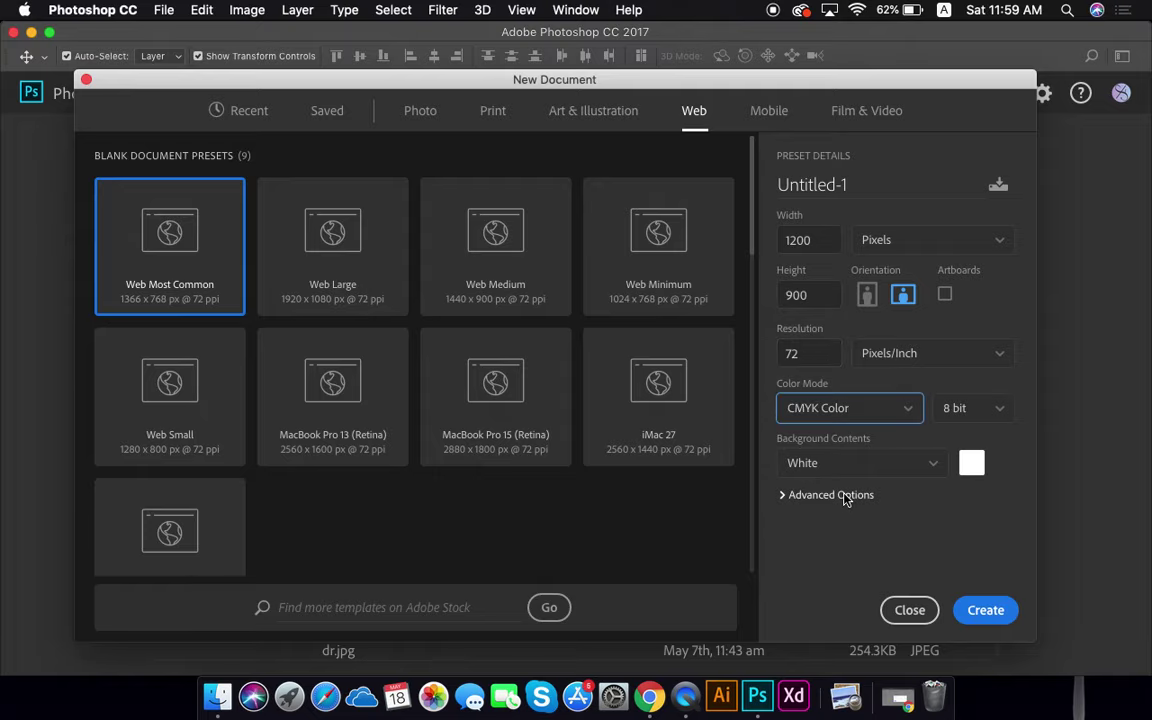
pyautogui.click(845, 497)
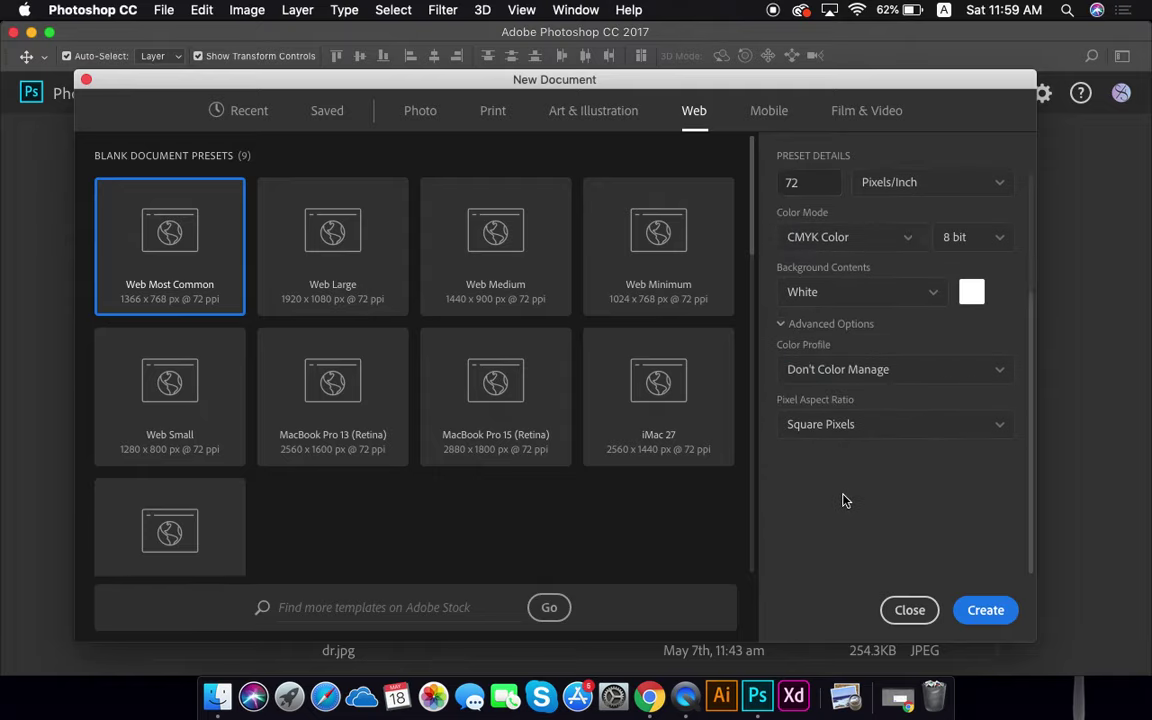
pyautogui.click(786, 324)
# Set the color mode to RGB Color and create the document
pyautogui.click(835, 410)
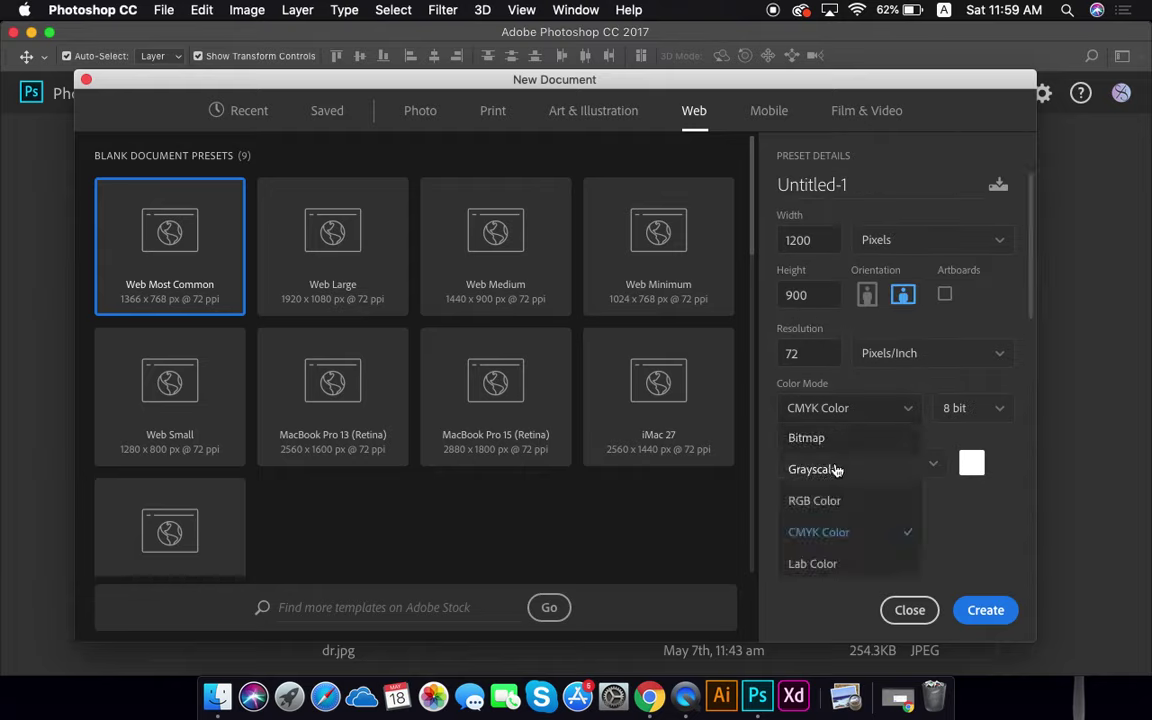
pyautogui.click(845, 504)
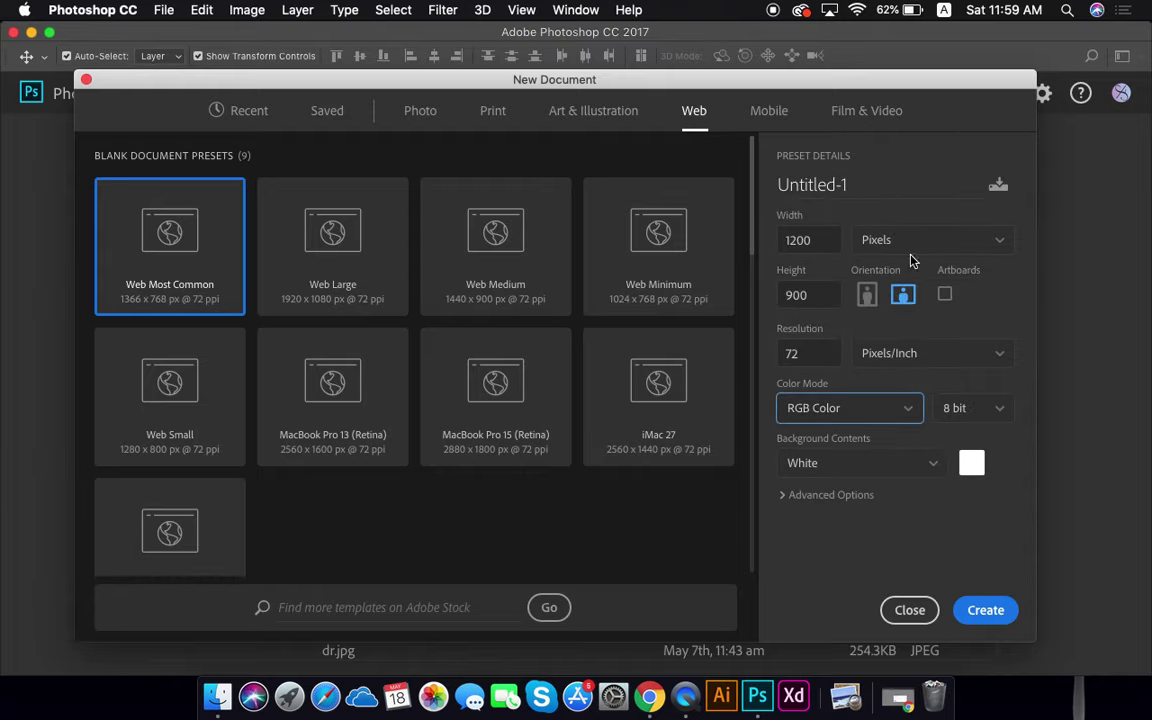
pyautogui.click(987, 607)
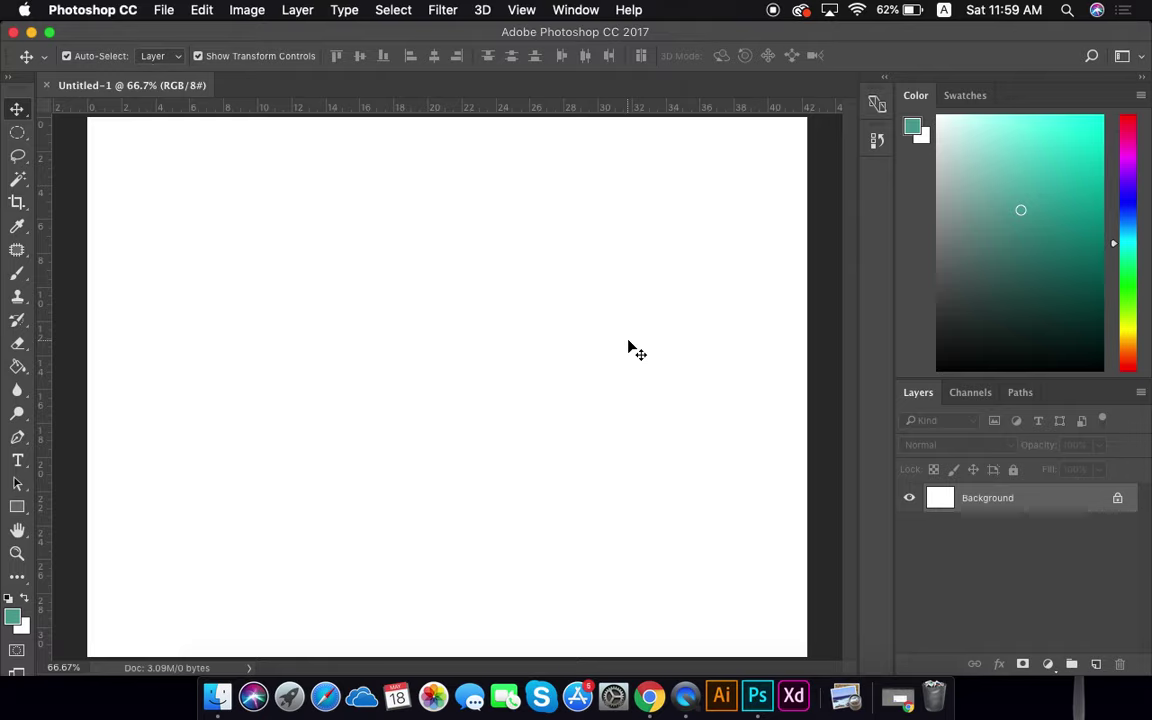
pyautogui.click(164, 12)
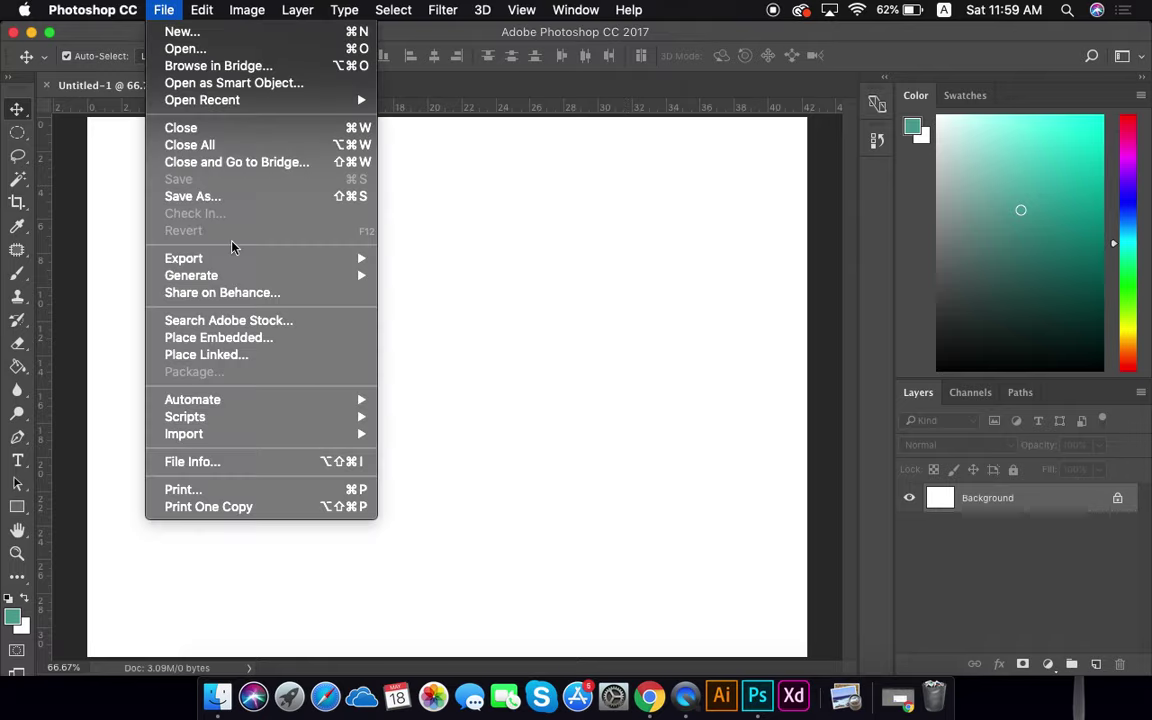
pyautogui.click(258, 341)
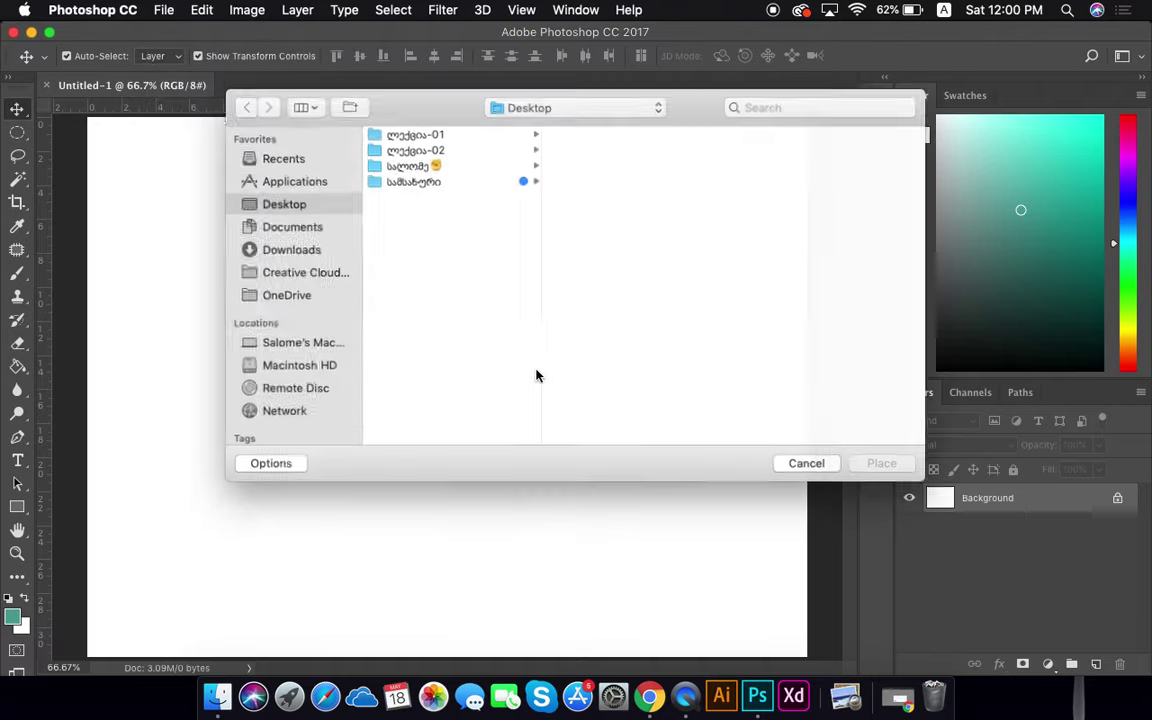
pyautogui.click(422, 131)
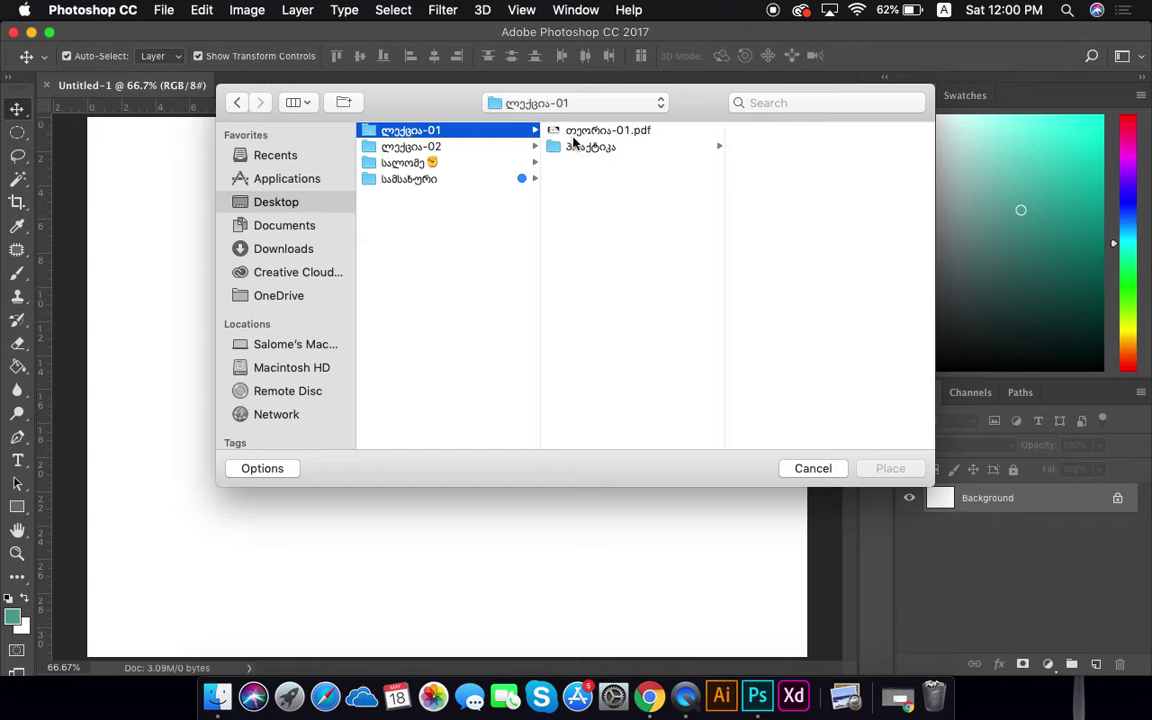
pyautogui.click(583, 150)
pyautogui.click(816, 133)
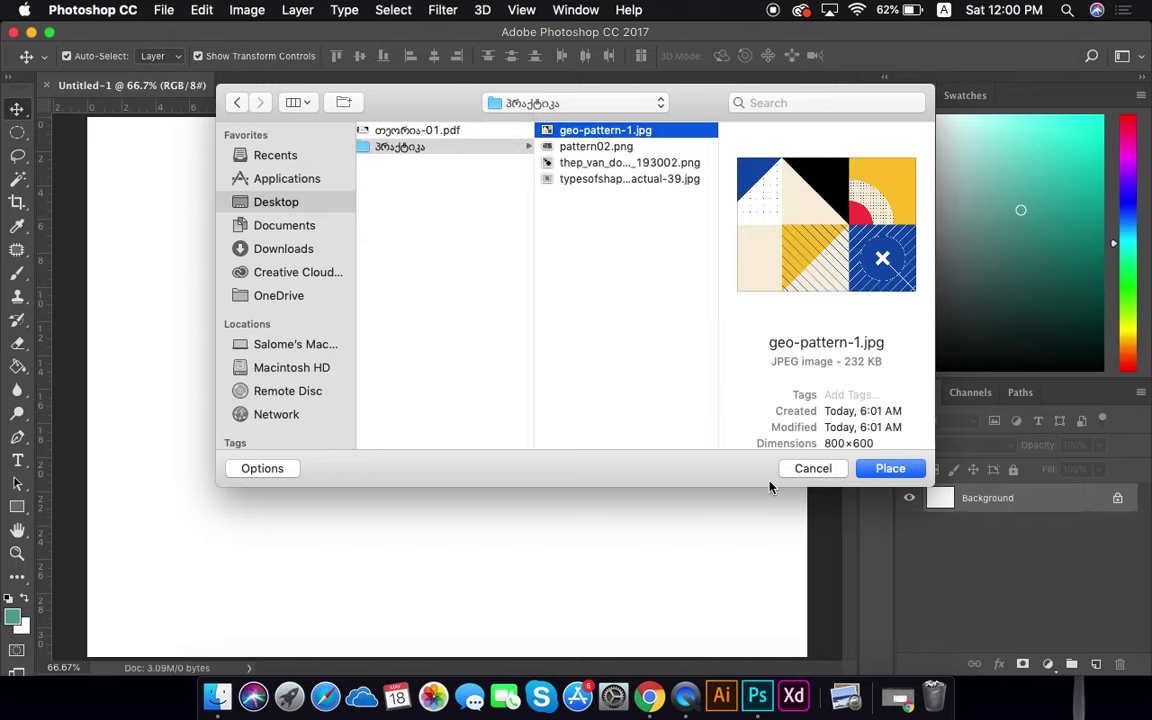
pyautogui.click(800, 477)
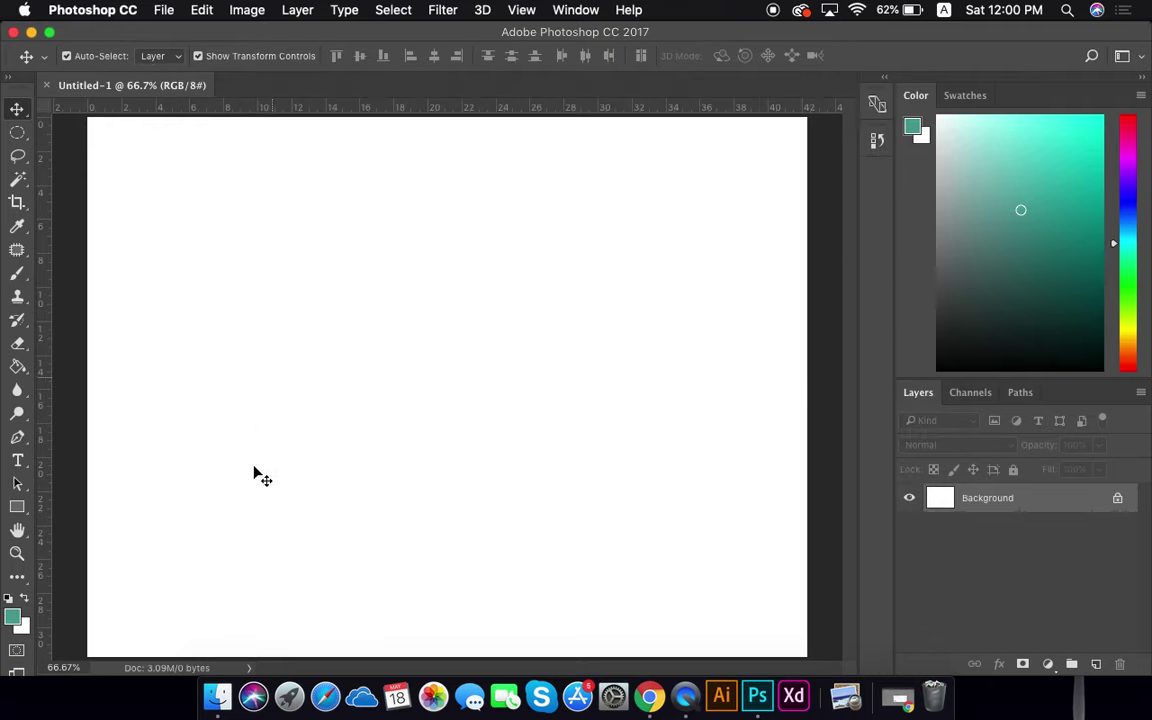
# Open typesofshapes_actual-39.jpg from Finder as a separate Photoshop document and close it again
pyautogui.click(222, 695)
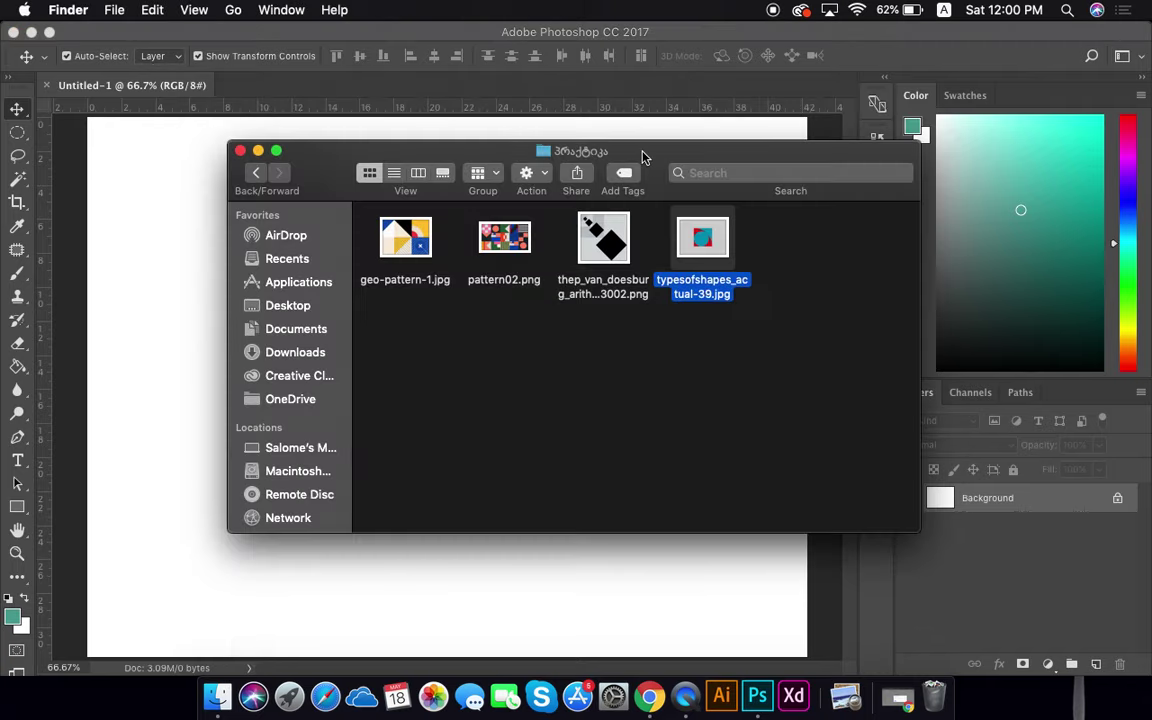
pyautogui.moveTo(638, 157); pyautogui.dragTo(965, 105)
pyautogui.moveTo(1026, 201); pyautogui.dragTo(757, 695)
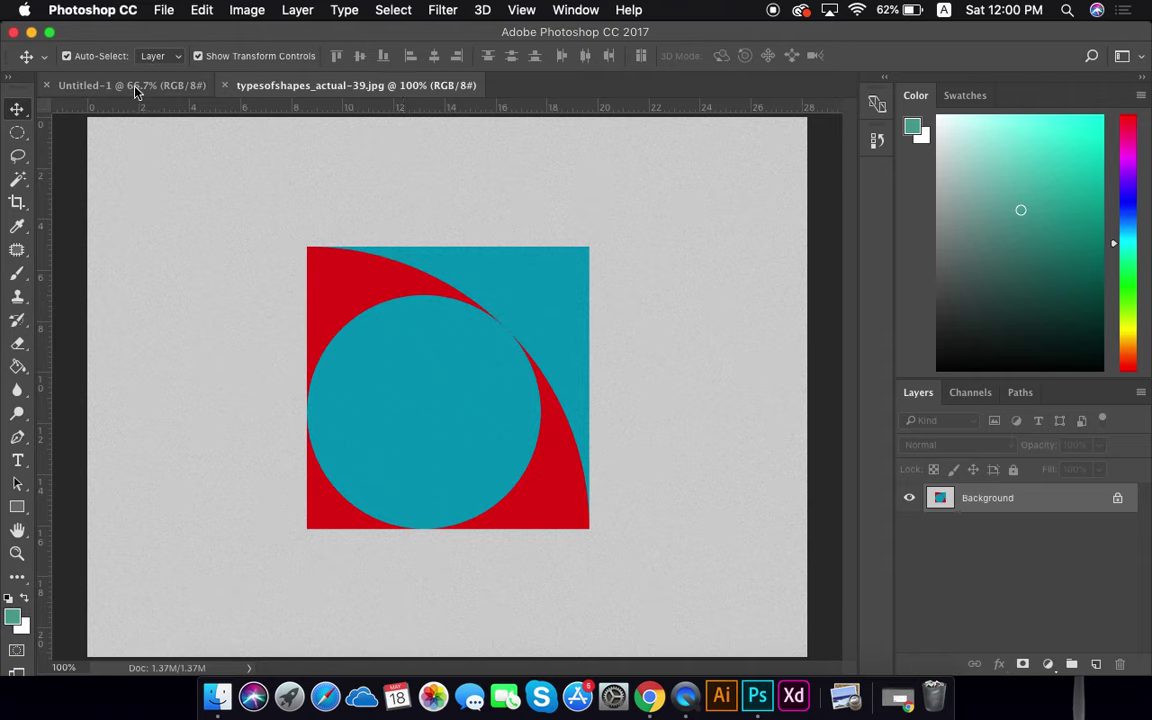
pyautogui.click(224, 86)
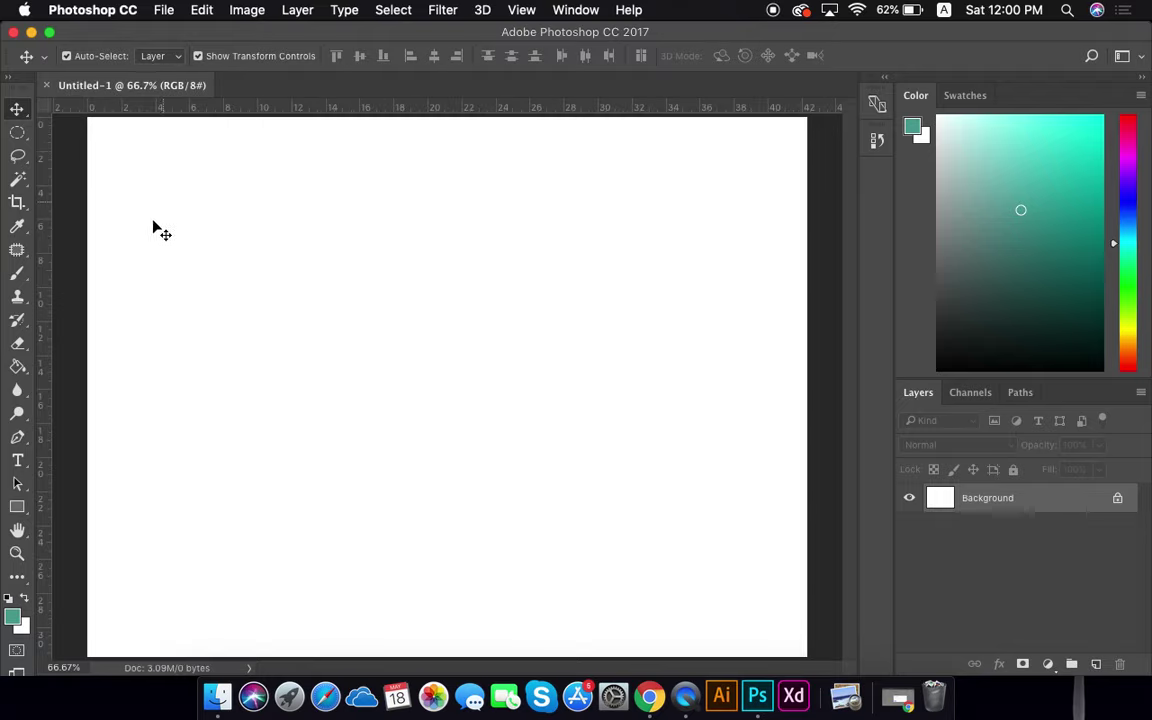
# Try to place typesofshapes_actual-39.jpg from Finder onto the blank canvas of the Untitled-1 document
pyautogui.click(217, 698)
pyautogui.moveTo(1006, 190); pyautogui.dragTo(356, 343)
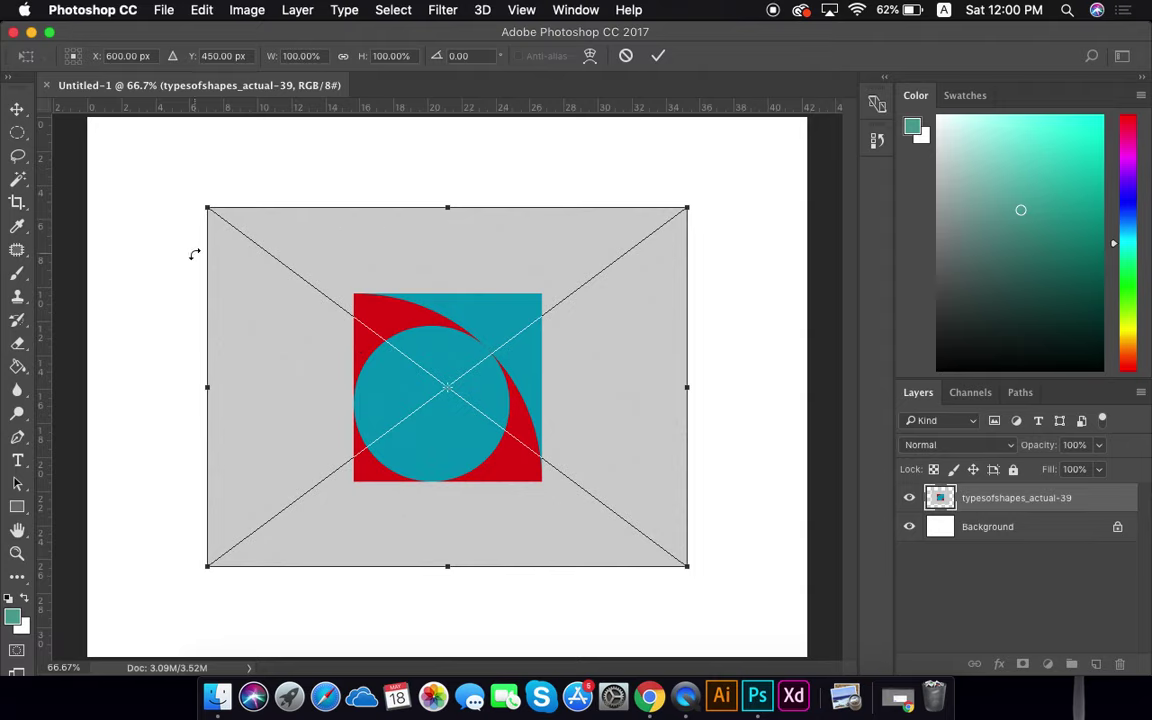
pyautogui.click(626, 55)
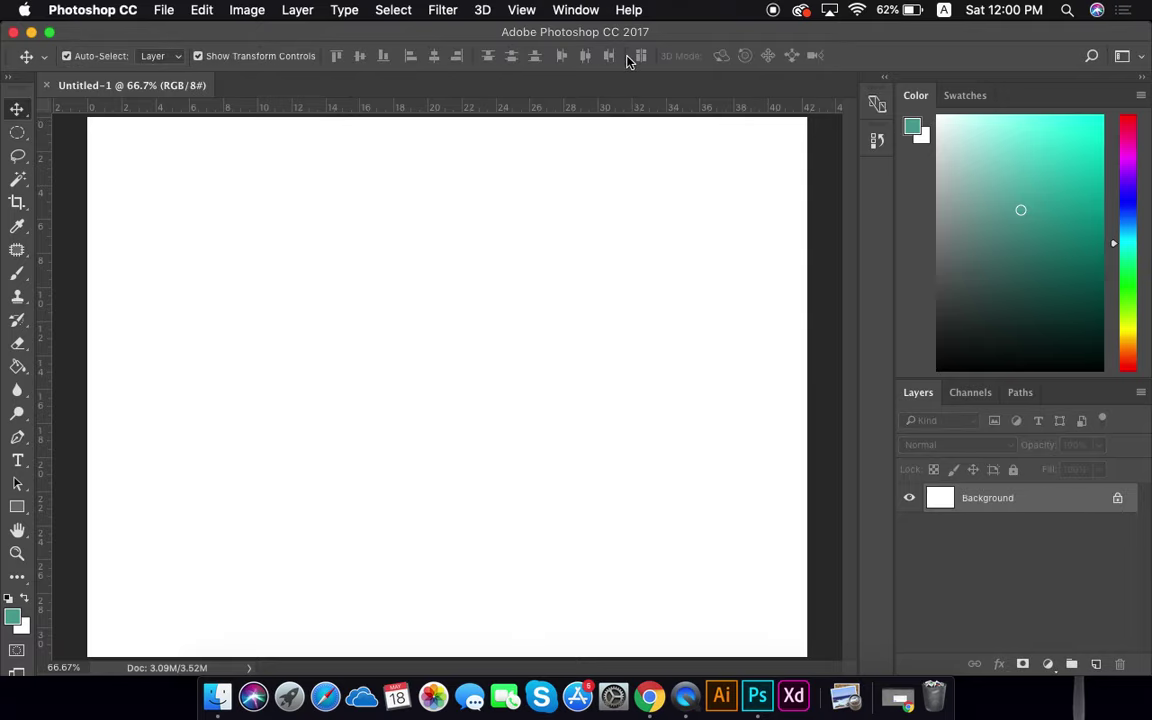
# Unlock the Background layer and look at the options for creating a new layer
pyautogui.click(1120, 500)
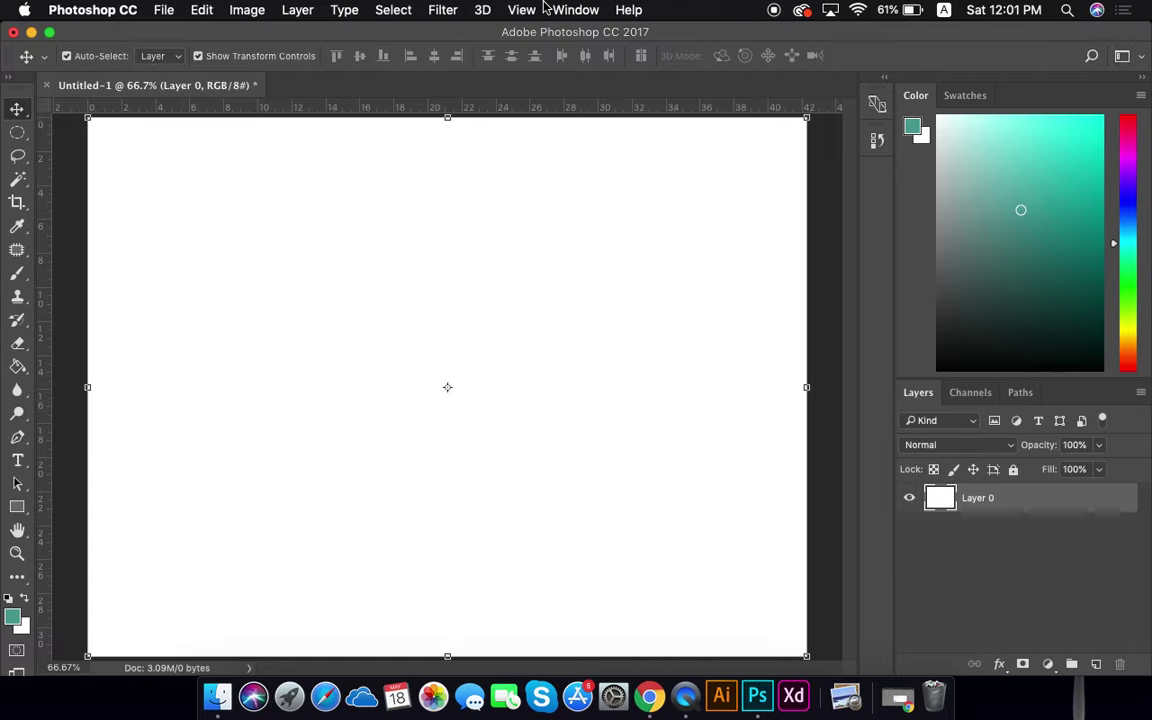
pyautogui.click(300, 10)
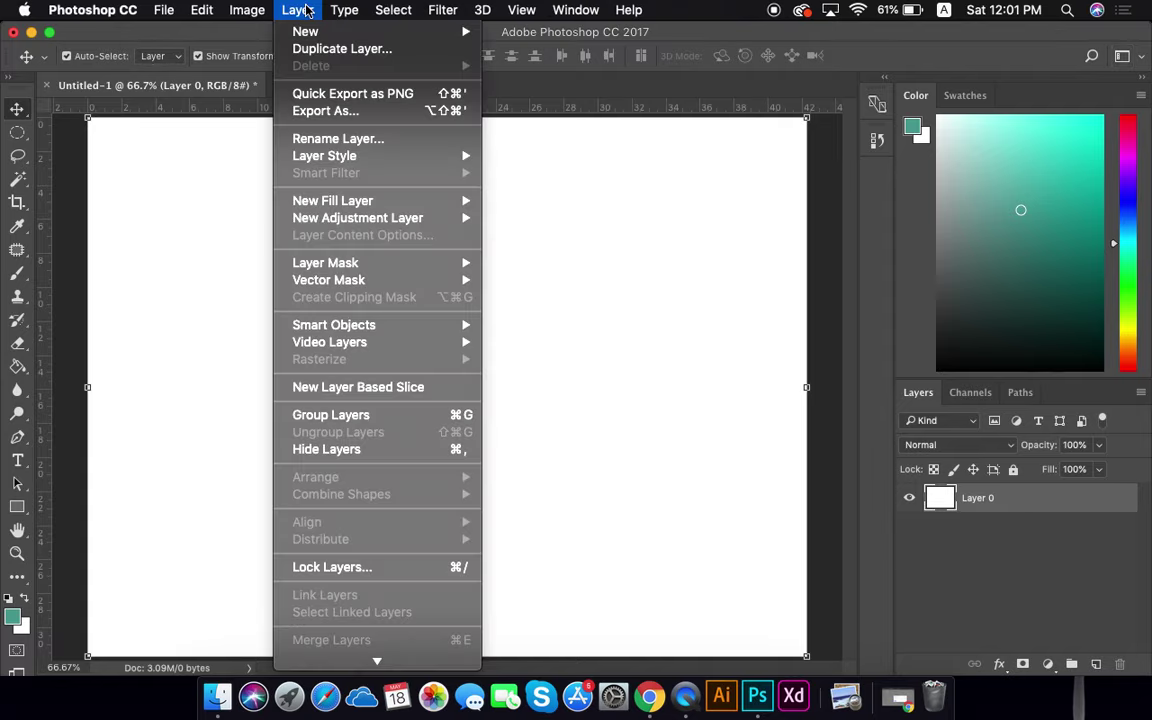
pyautogui.moveTo(338, 36)
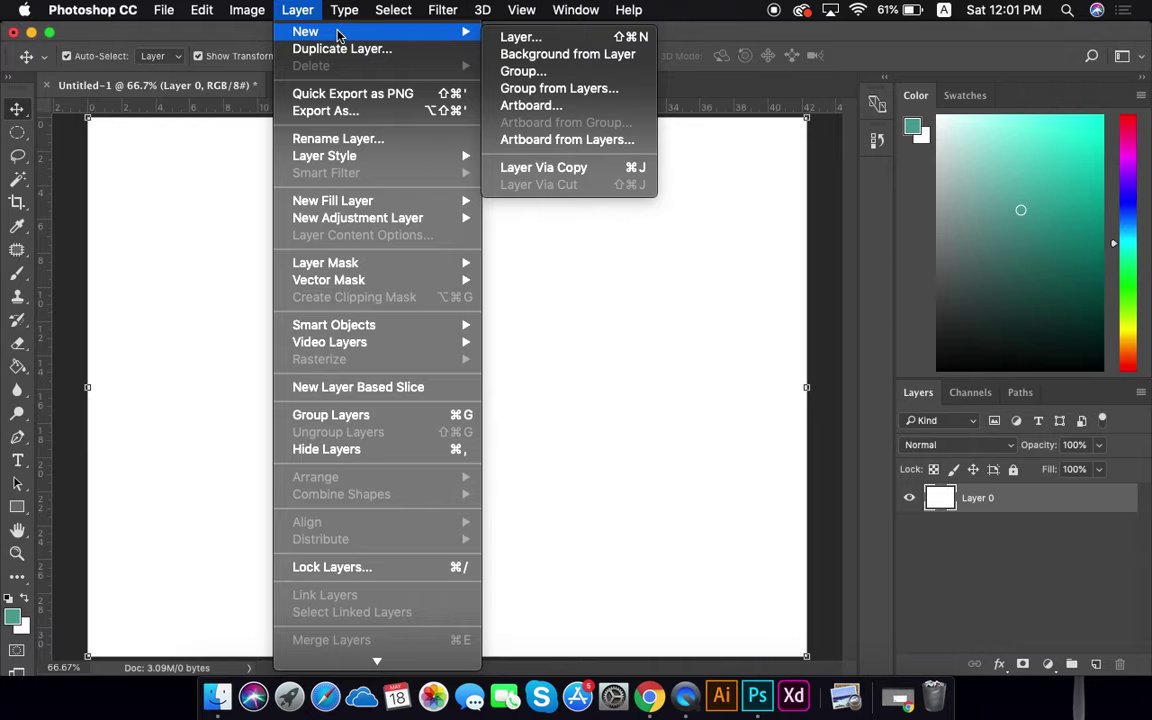
pyautogui.click(1036, 612)
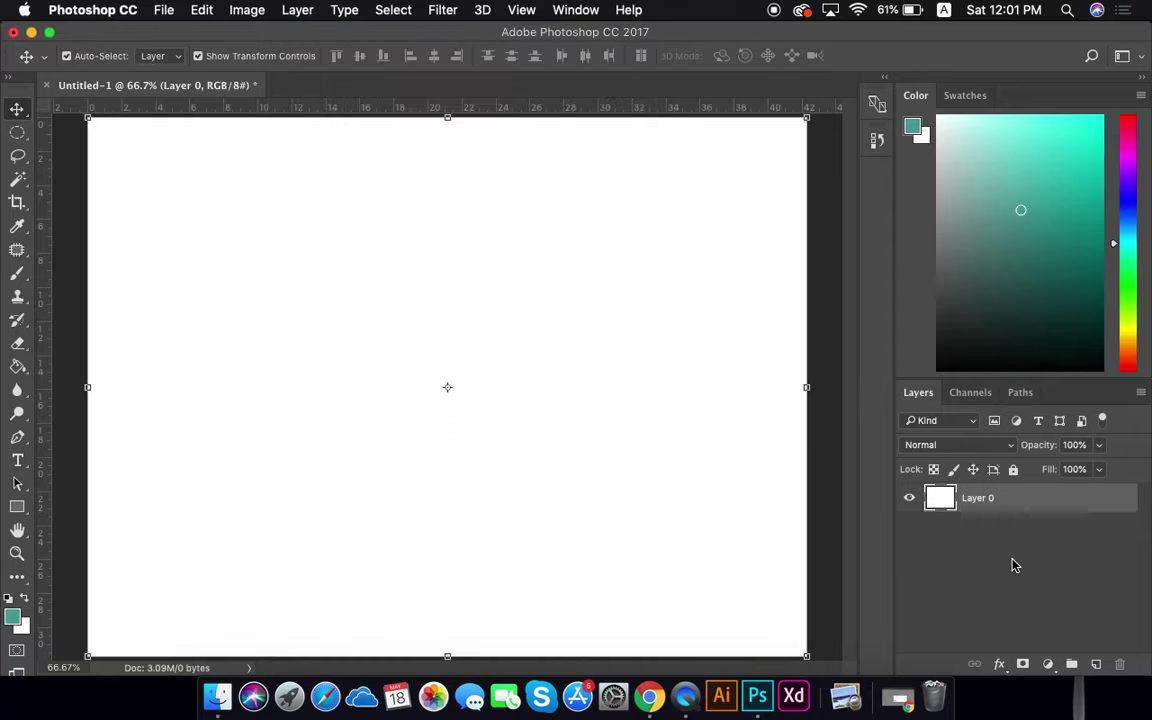
# Add six new empty layers above Layer 0
pyautogui.click(1096, 664)
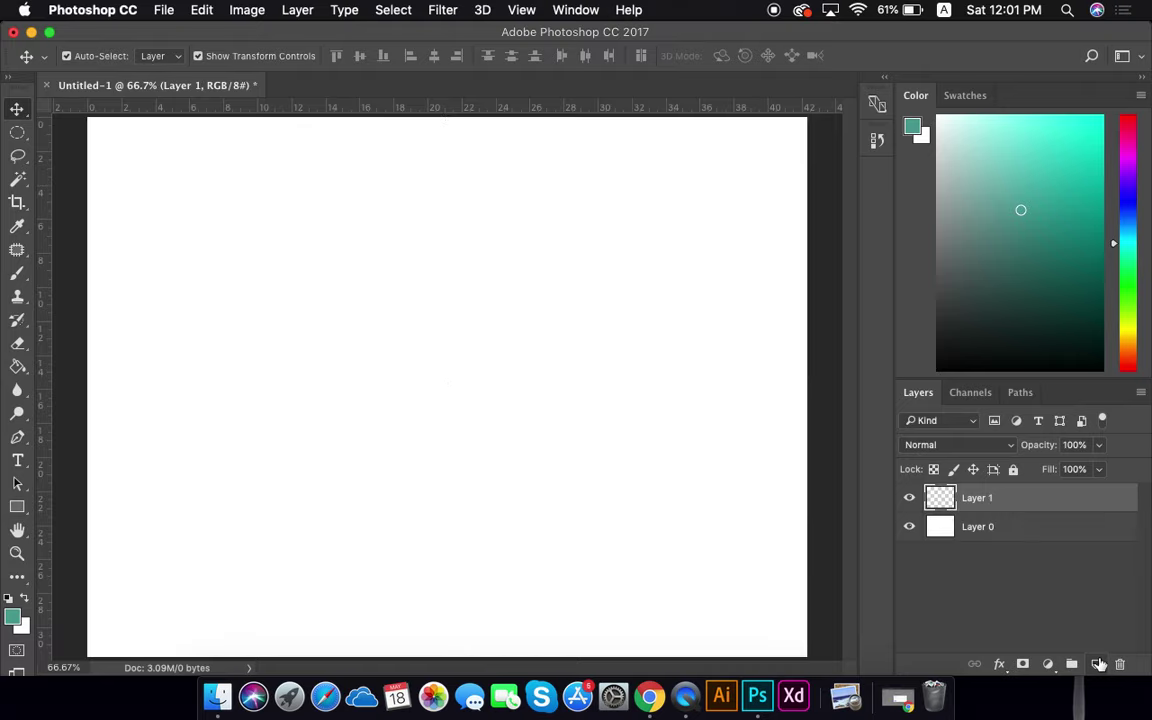
pyautogui.click(1096, 664)
pyautogui.click(1096, 664)
pyautogui.click(1096, 664)
pyautogui.click(1096, 664)
pyautogui.click(1096, 664)
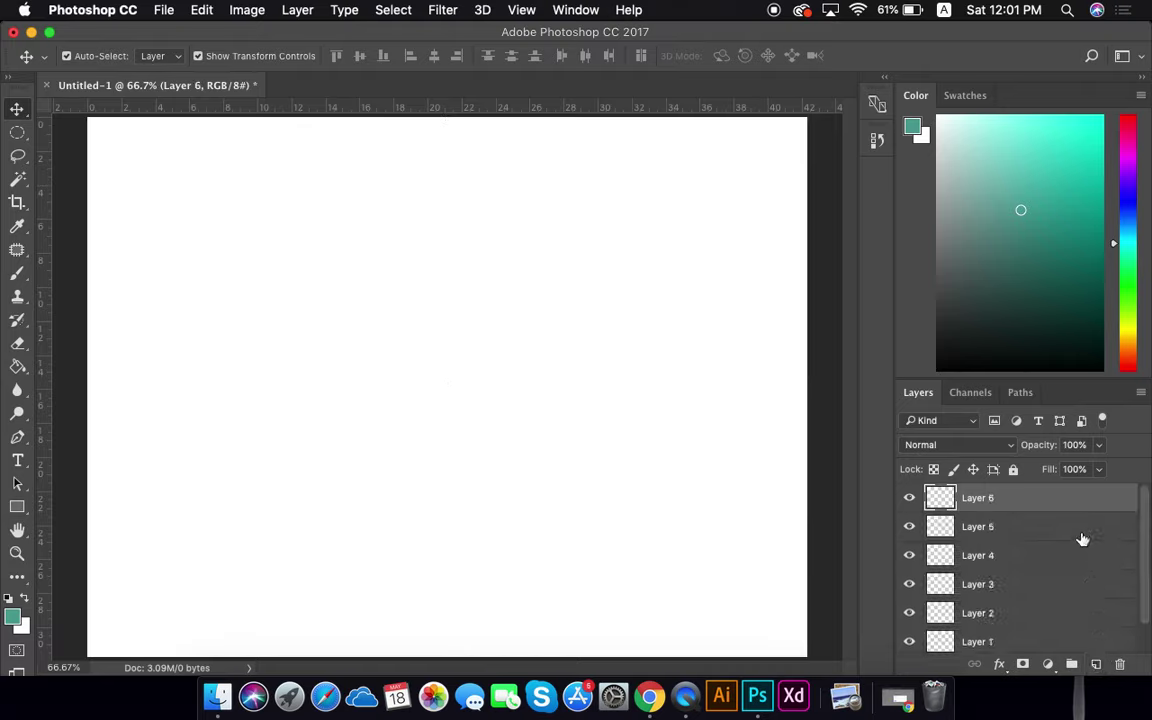
# Delete Layer 1 through Layer 6, keeping only Layer 0
pyautogui.scroll(-2, 1082, 520)
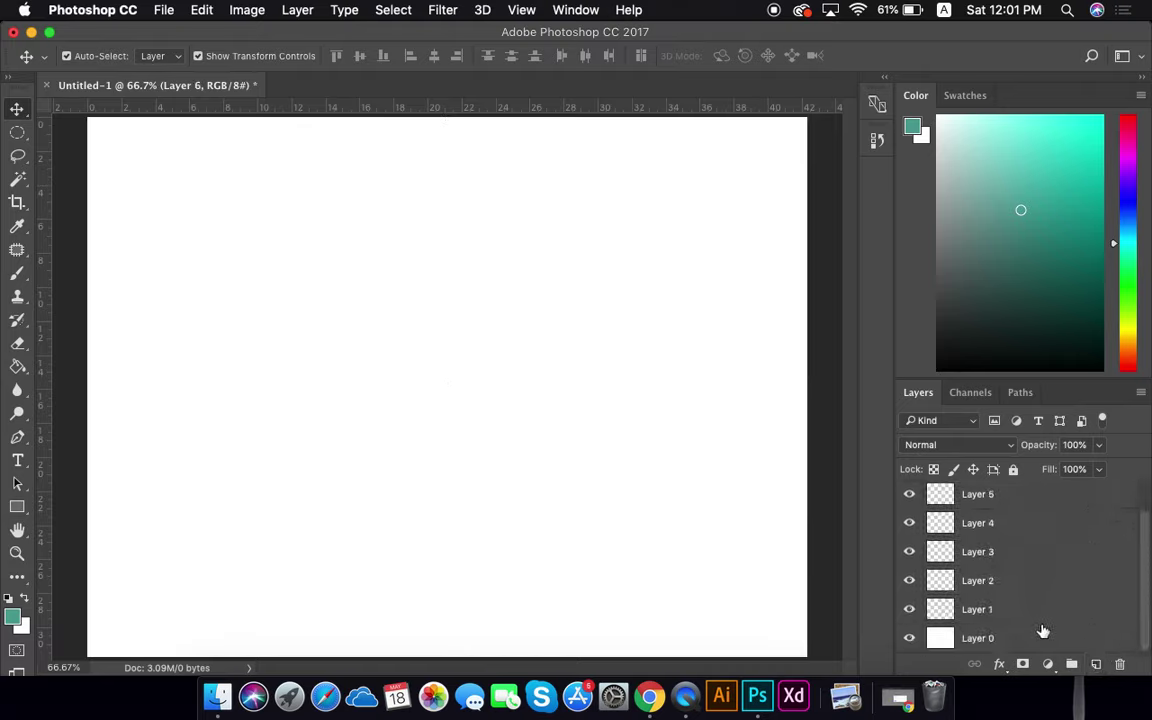
pyautogui.keyDown('shift'); pyautogui.click(1043, 604); pyautogui.keyUp('shift')
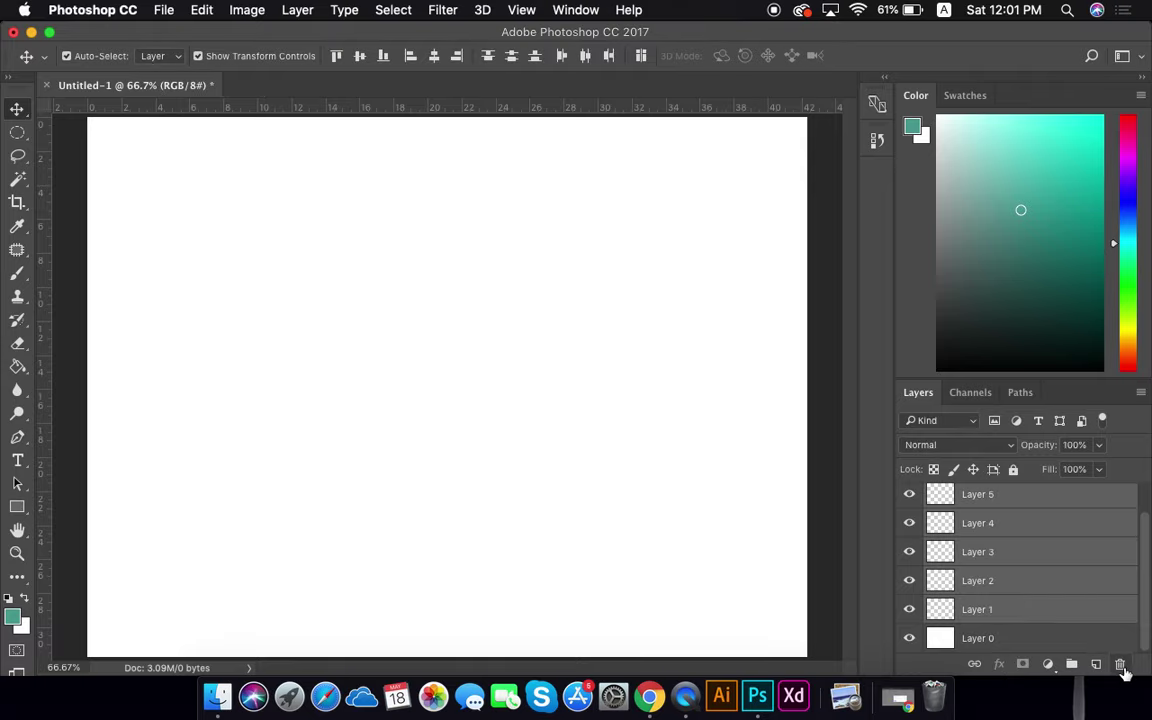
pyautogui.click(1119, 664)
pyautogui.click(712, 262)
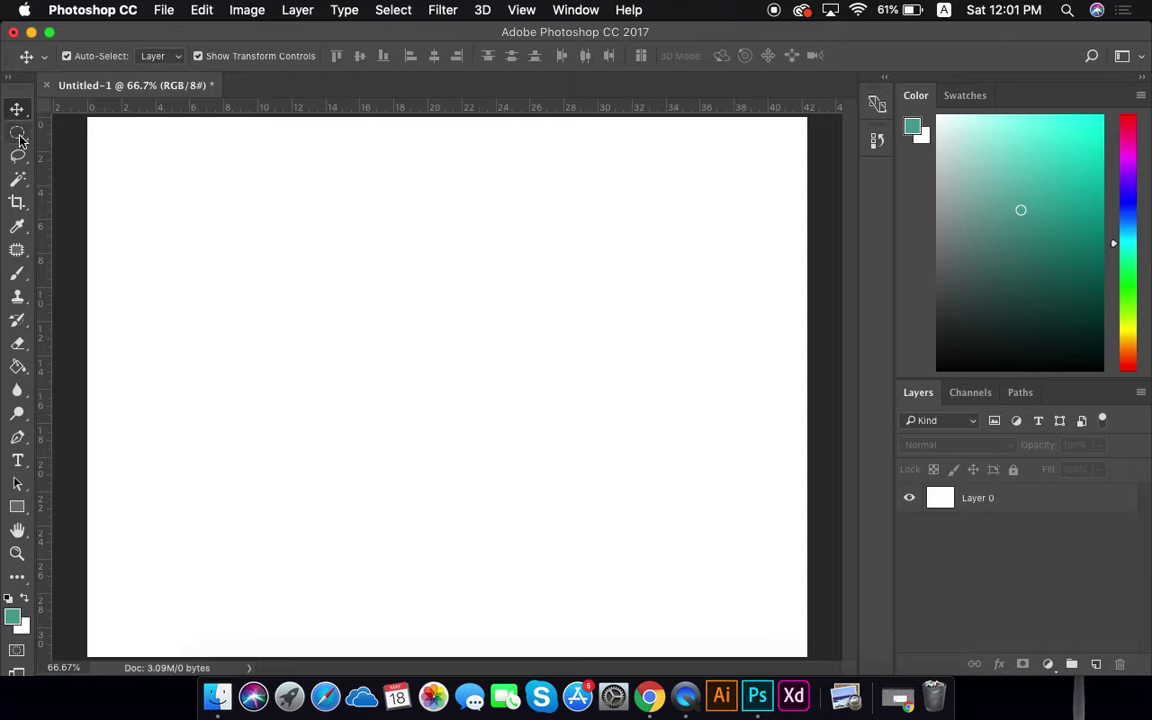
# Select a rectangle on the canvas with the Rectangular Marquee tool and add a second rectangle overlapping its lower-right part
pyautogui.moveTo(19, 138); pyautogui.dragTo(77, 126)
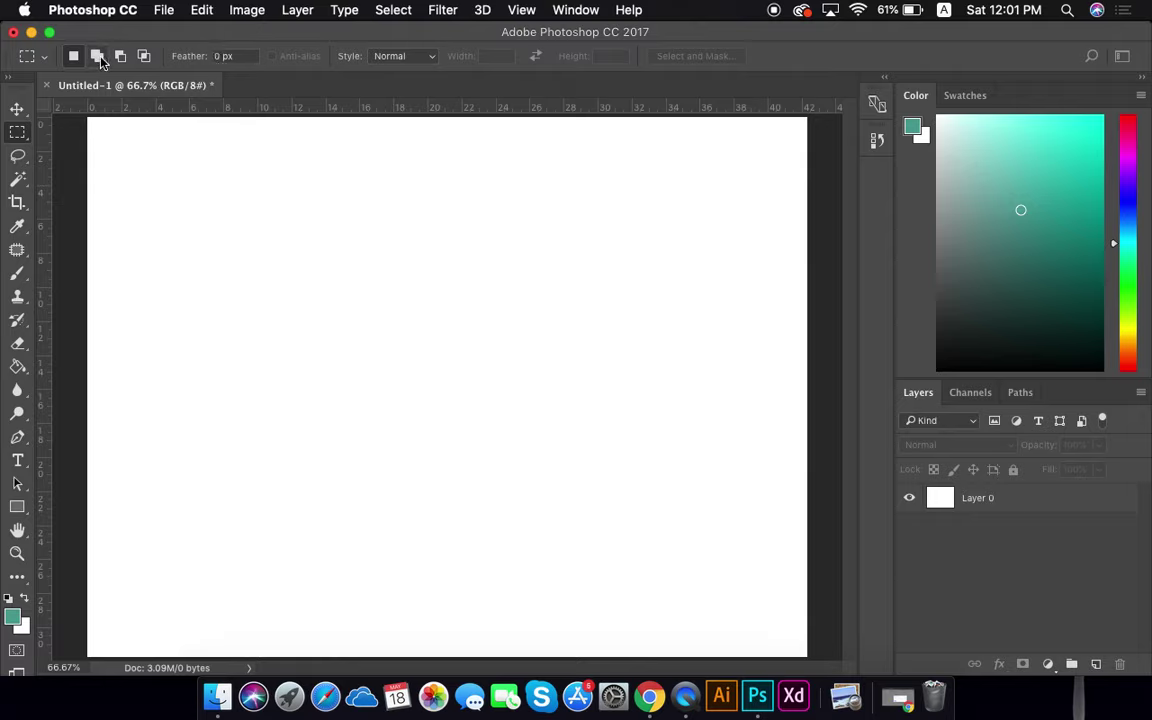
pyautogui.moveTo(268, 205); pyautogui.dragTo(558, 455)
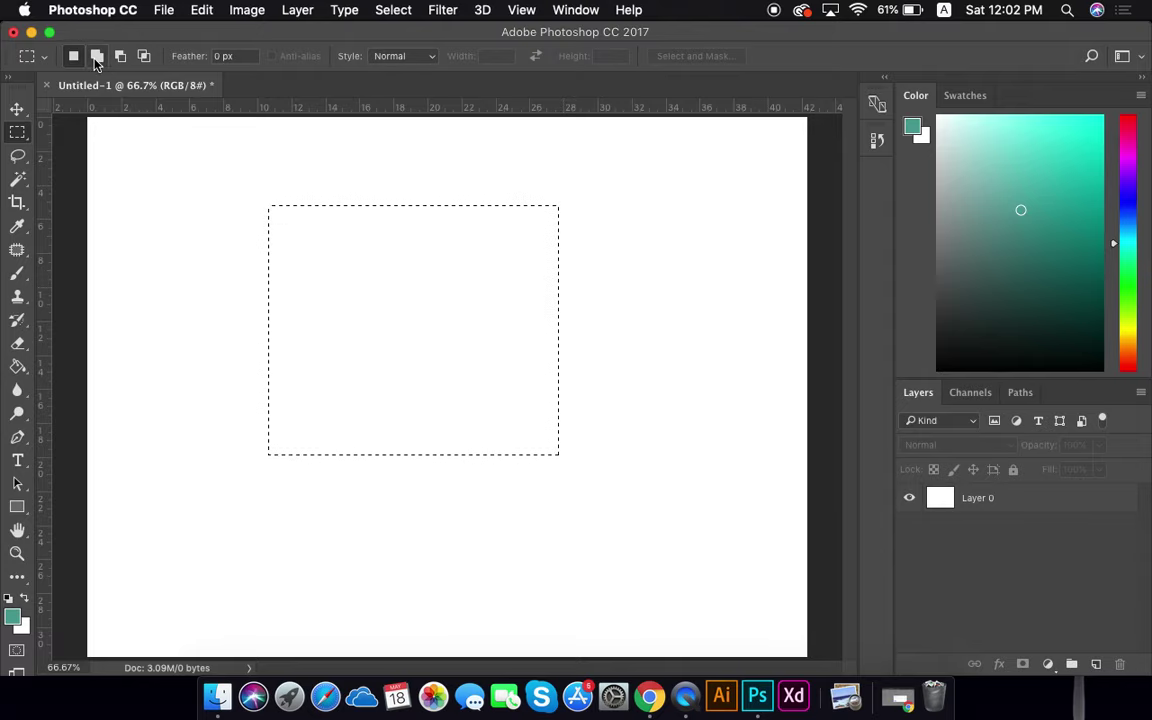
pyautogui.click(104, 56)
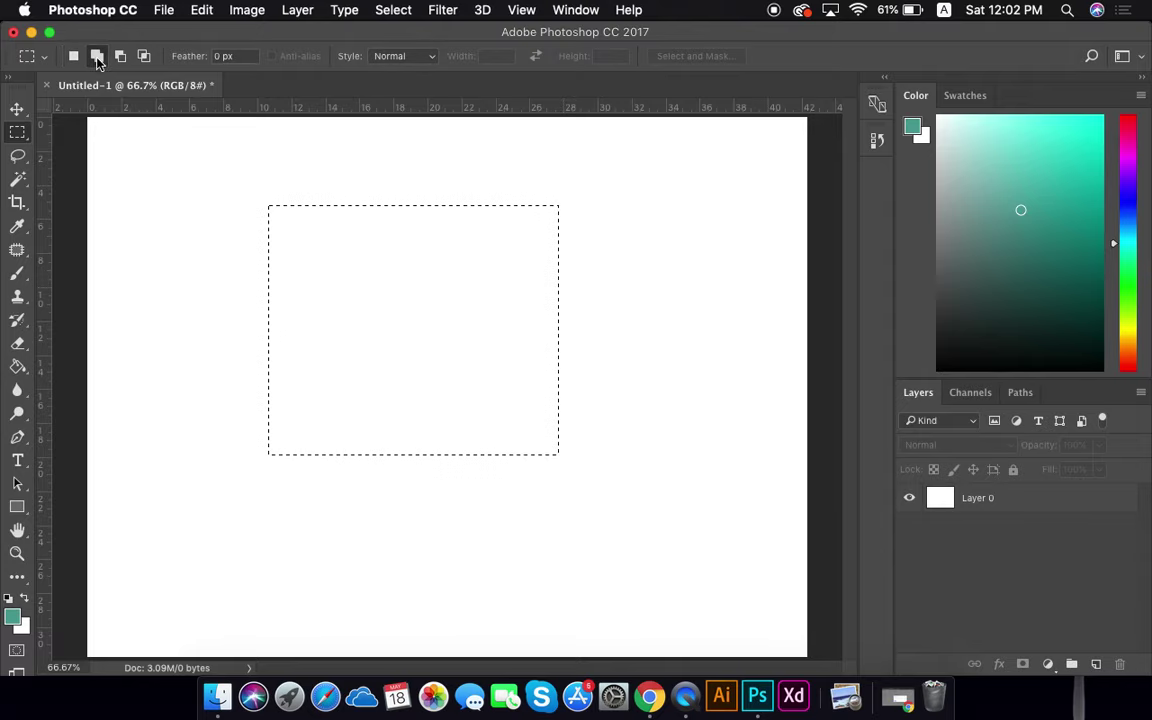
pyautogui.moveTo(653, 541); pyautogui.dragTo(357, 268)
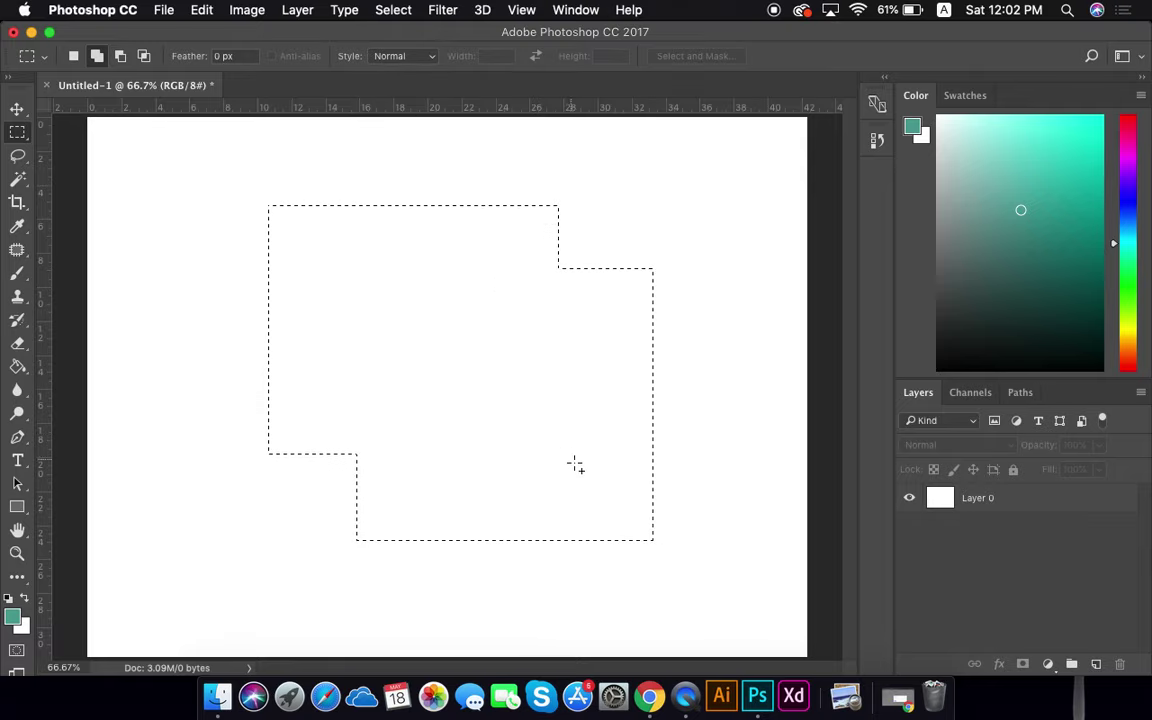
# Subtract a rectangle from the selection's upper-left part, intersect the remainder with a tall rectangle, and deselect
pyautogui.click(122, 56)
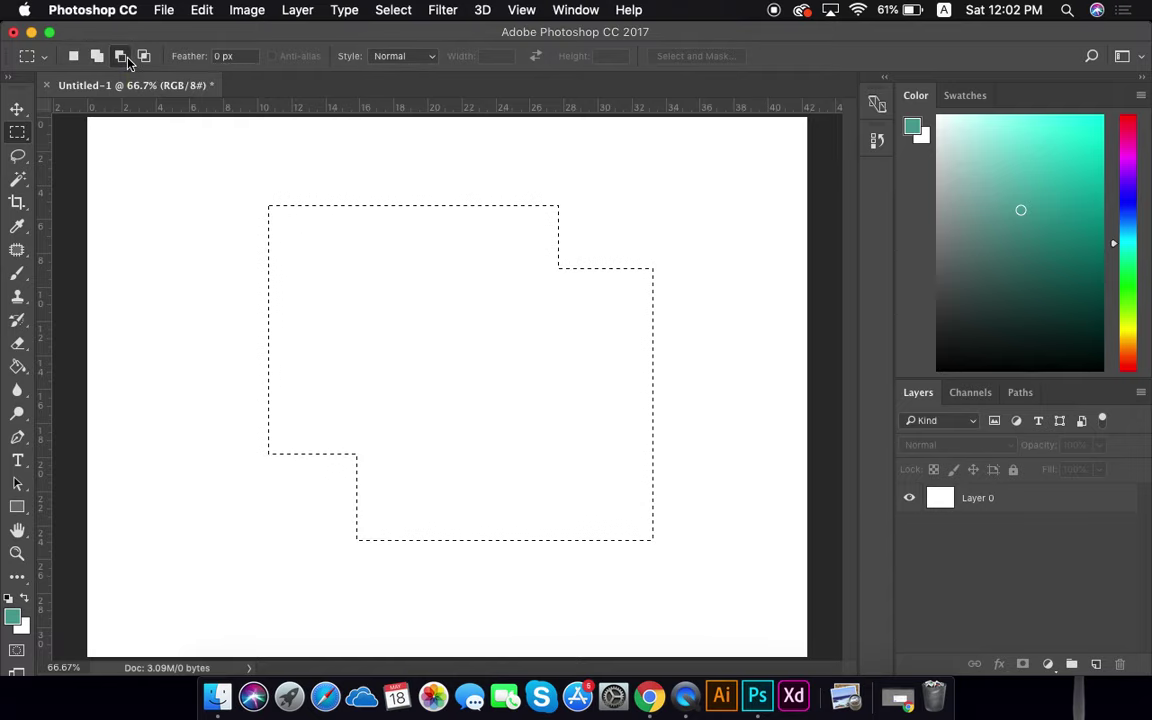
pyautogui.moveTo(524, 162); pyautogui.dragTo(206, 400)
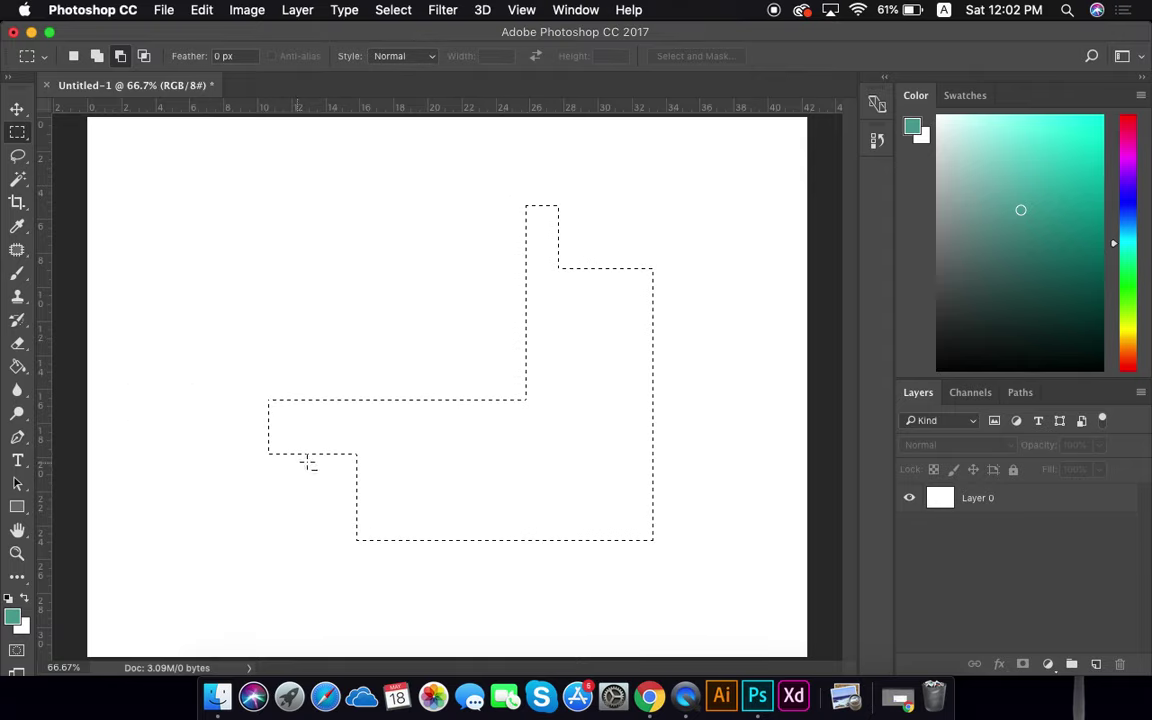
pyautogui.click(143, 56)
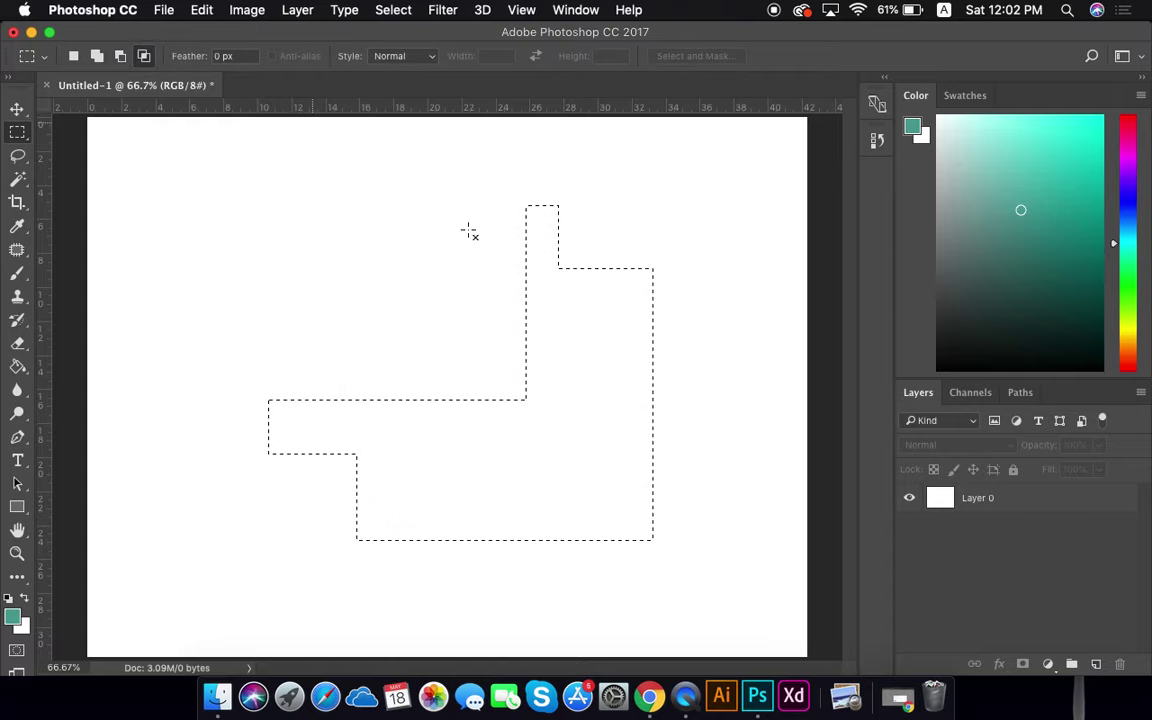
pyautogui.moveTo(604, 210); pyautogui.dragTo(574, 330)
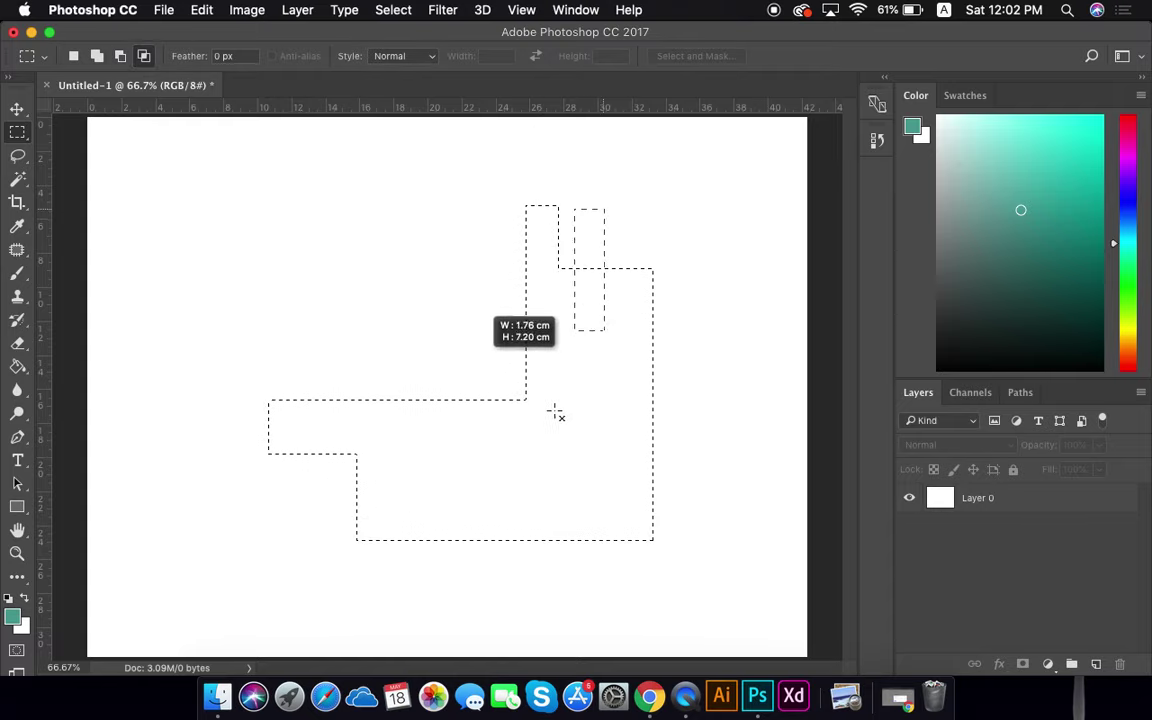
pyautogui.moveTo(555, 413); pyautogui.dragTo(471, 607)
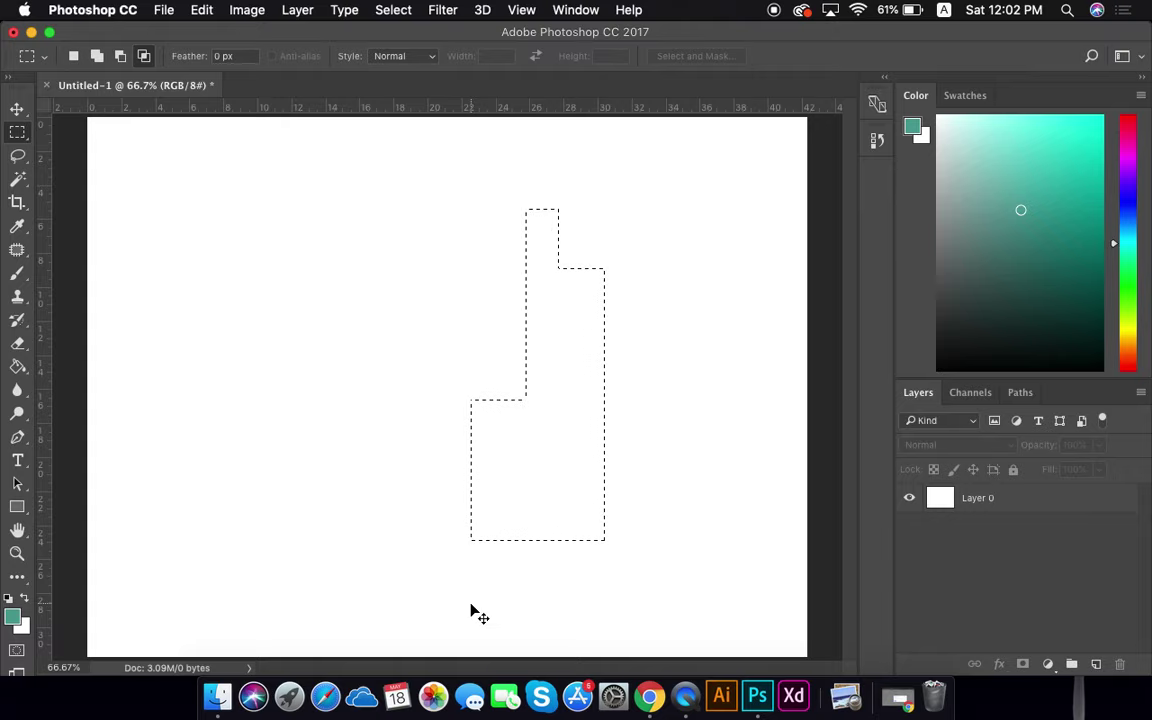
pyautogui.click(471, 605)
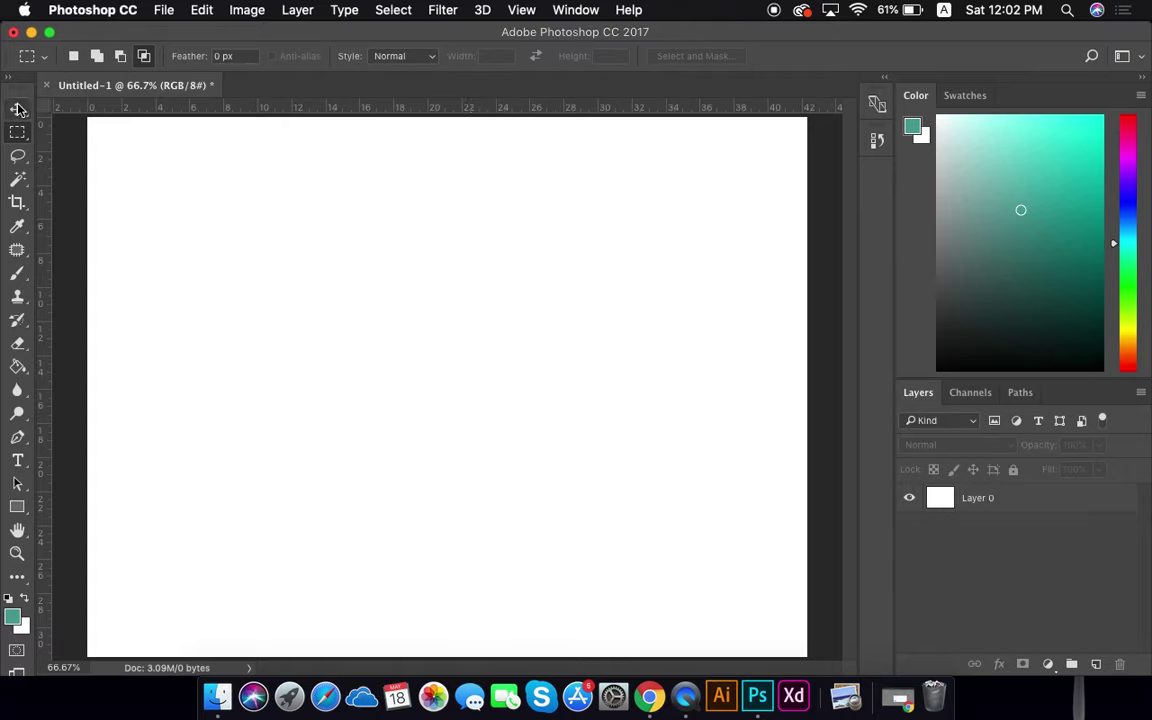
# Look at the Brush and Paint Bucket tool options and compare the color swatches with the color picker
pyautogui.click(17, 270)
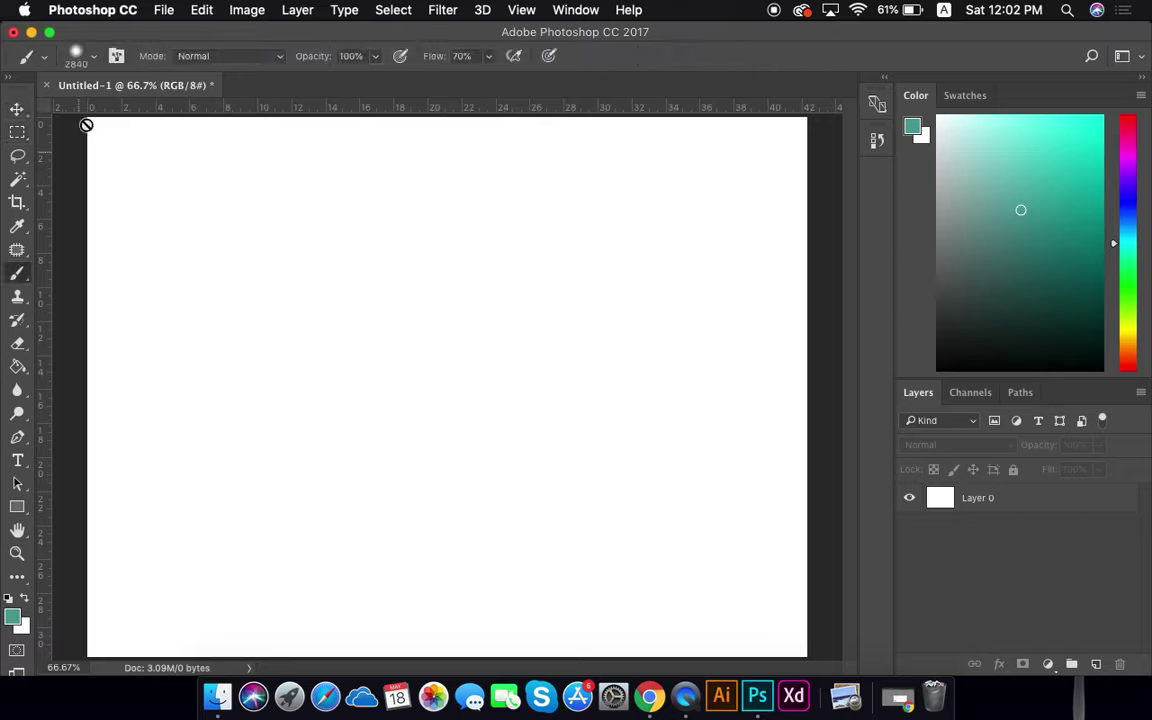
pyautogui.click(18, 366)
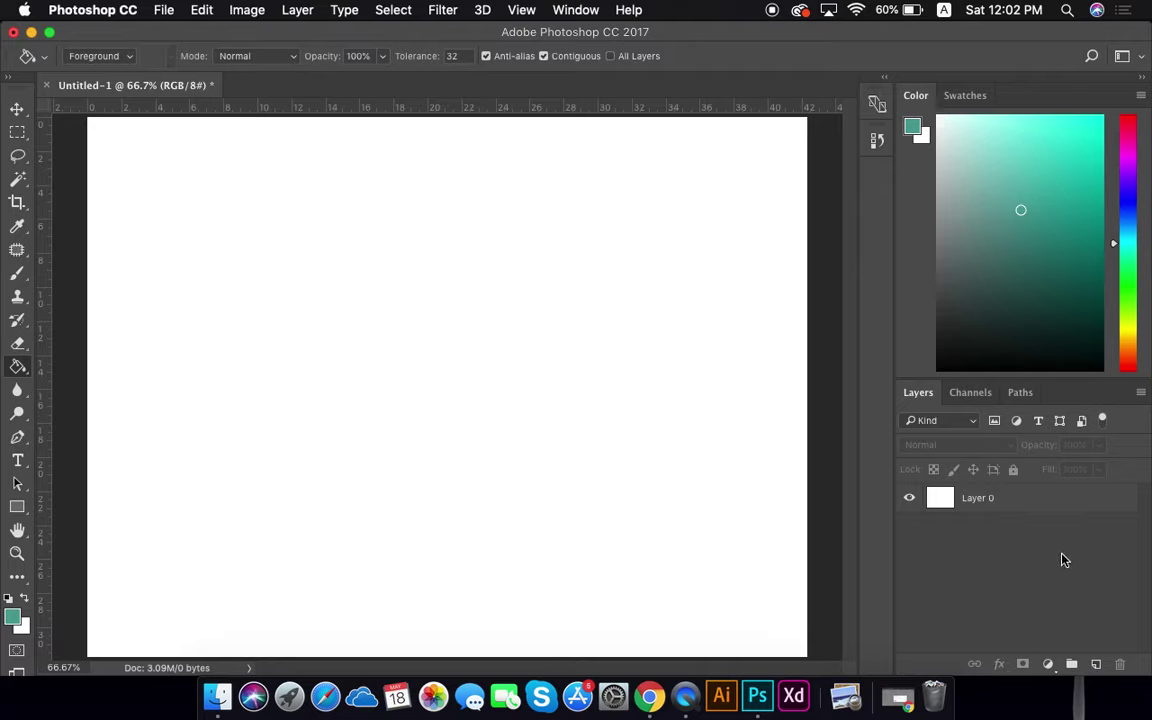
pyautogui.click(966, 96)
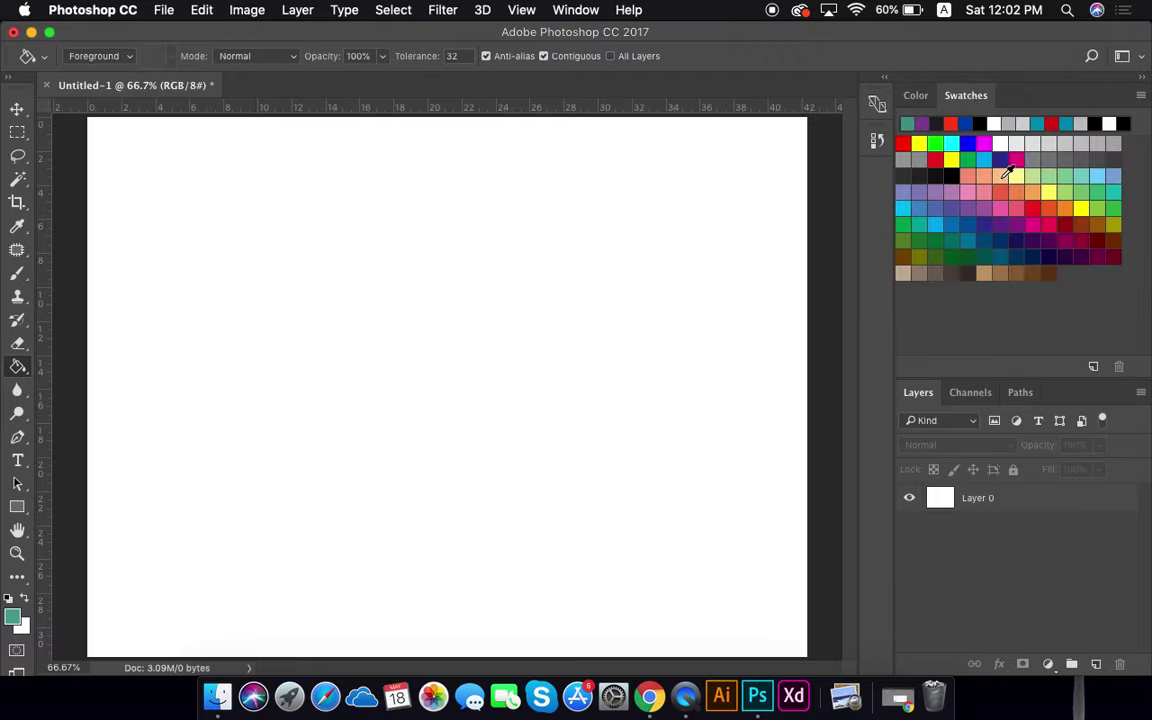
pyautogui.click(916, 96)
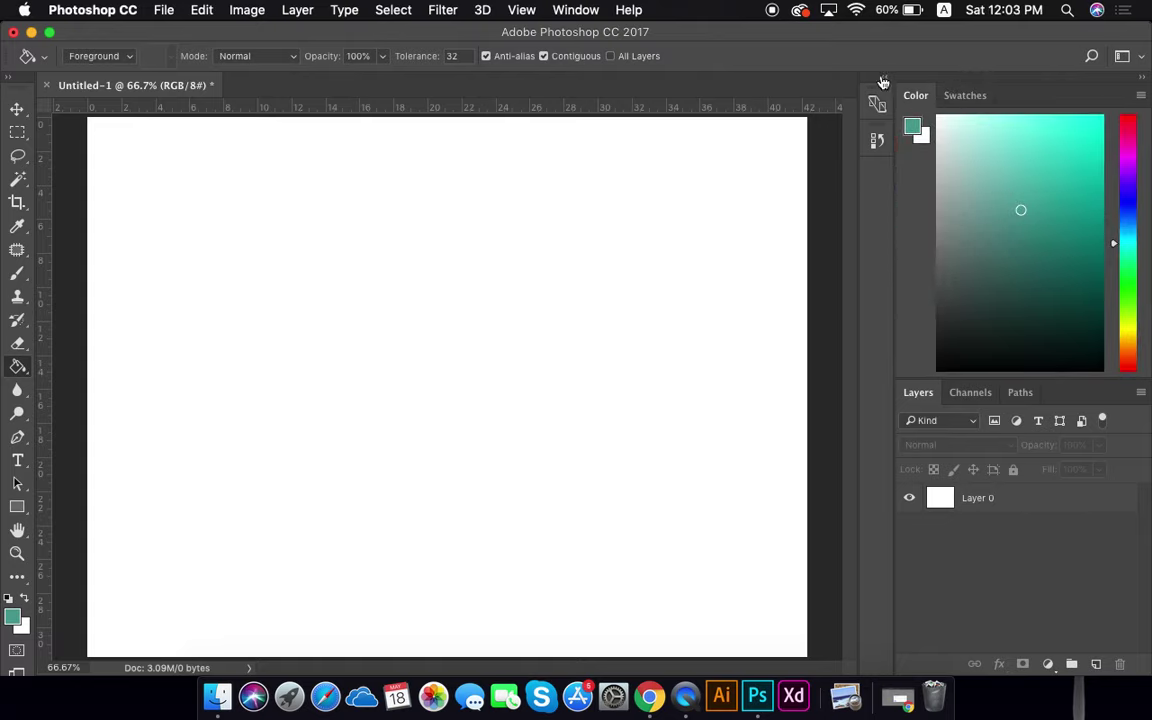
# Open the History panel, float it over the canvas, and dock it back in its original place
pyautogui.click(877, 142)
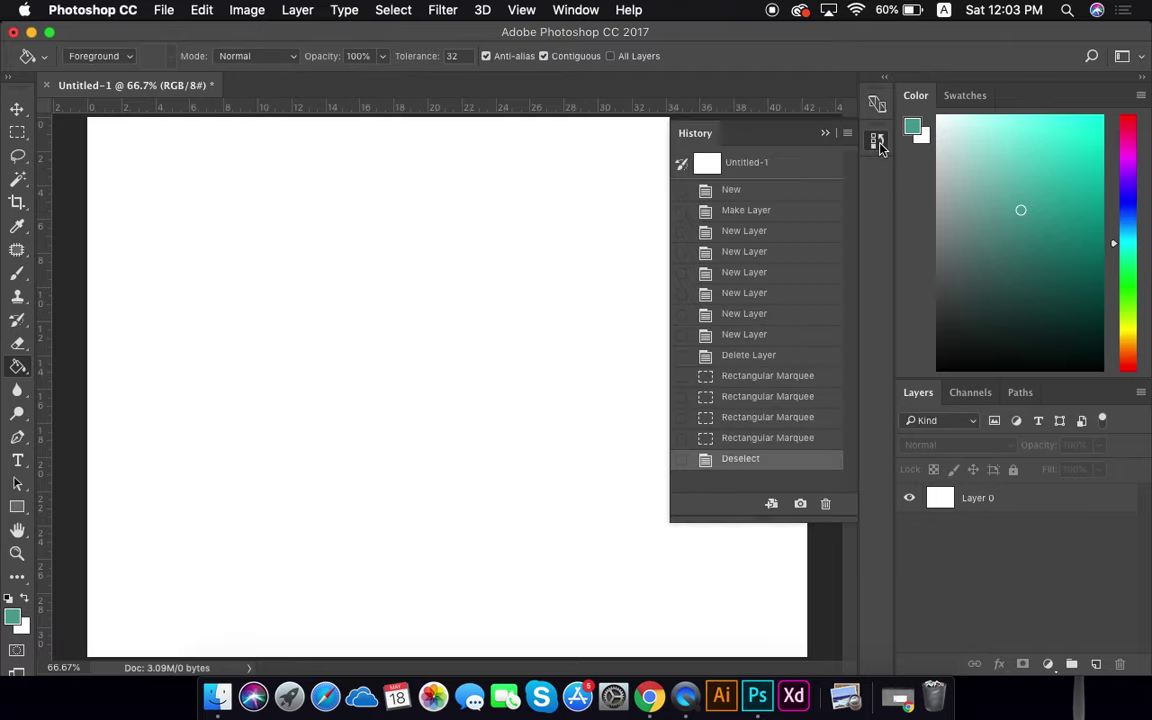
pyautogui.moveTo(878, 142); pyautogui.dragTo(607, 272)
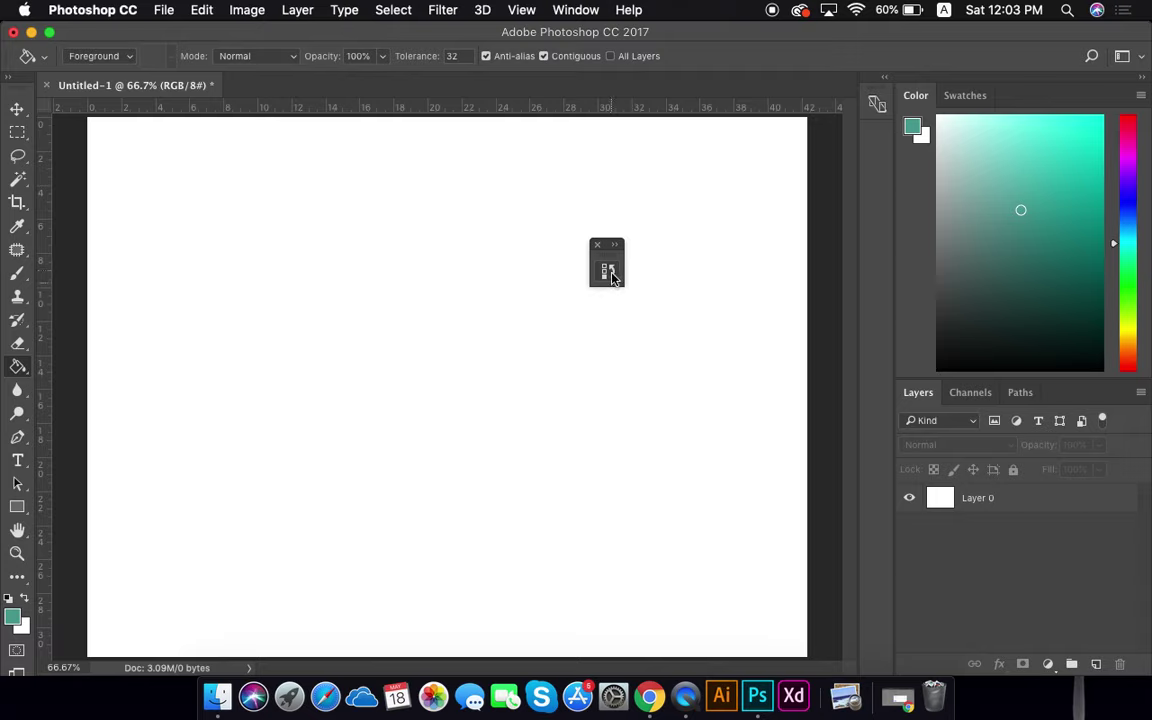
pyautogui.click(612, 278)
pyautogui.moveTo(537, 265); pyautogui.dragTo(349, 169)
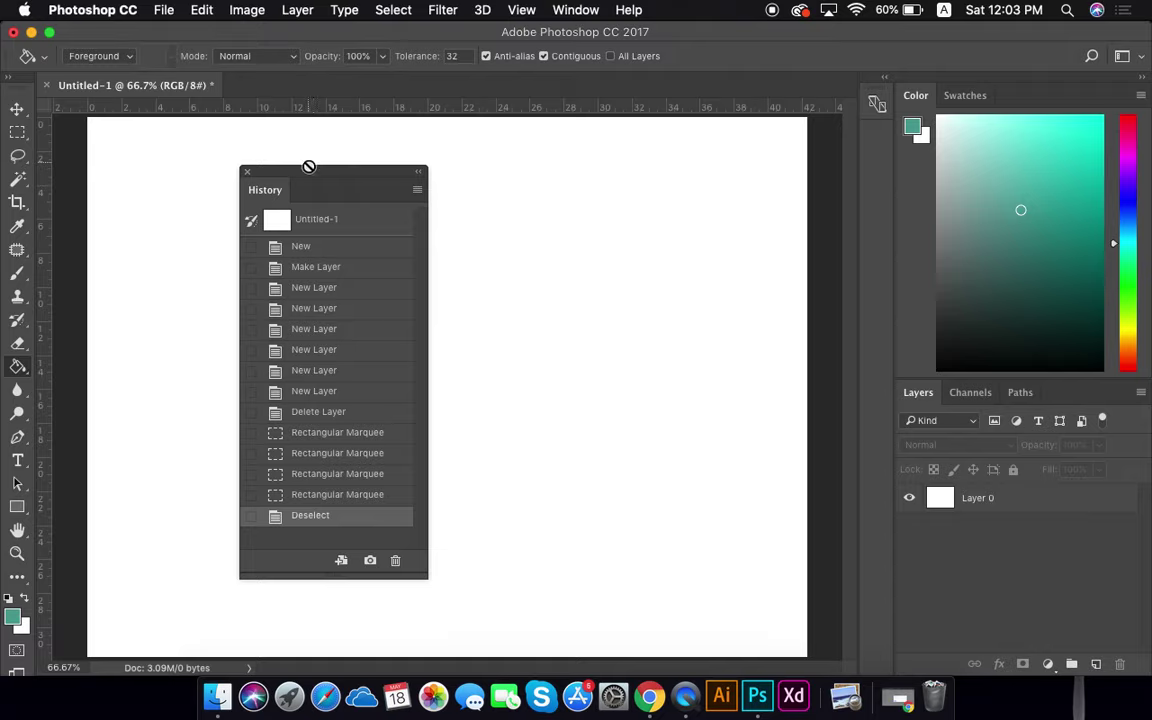
pyautogui.moveTo(309, 177); pyautogui.dragTo(874, 152)
# Check the available workspaces and reset the Essentials workspace to its default layout
pyautogui.click(1147, 58)
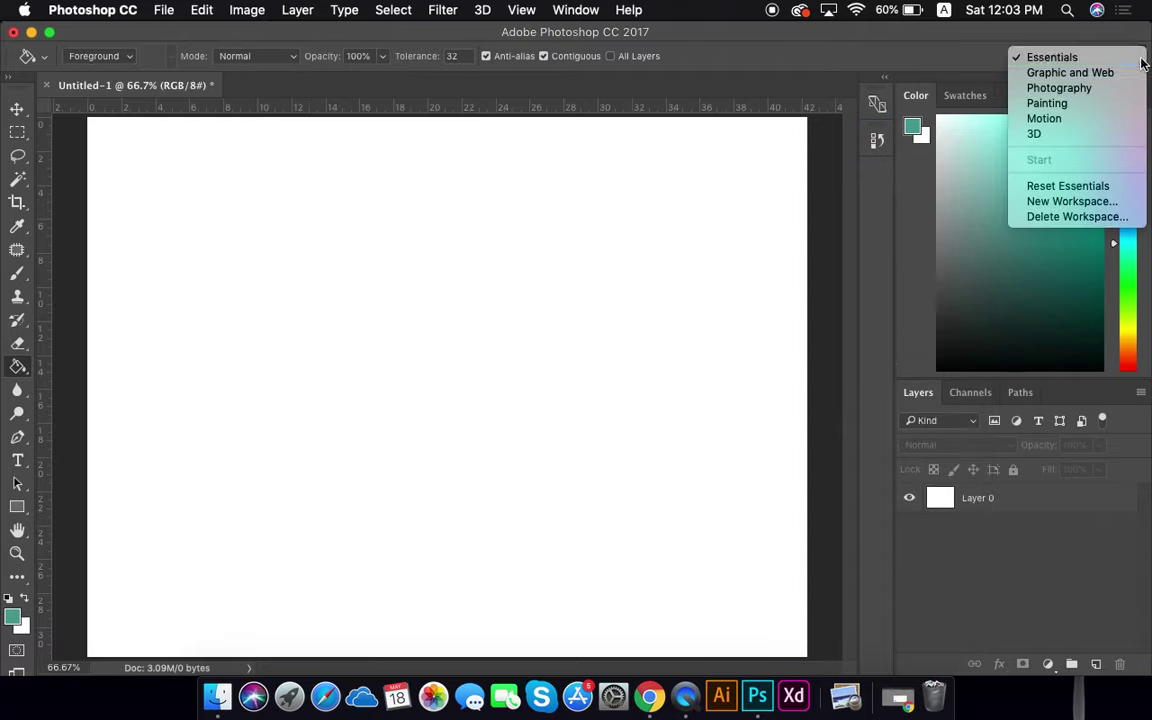
pyautogui.click(1108, 57)
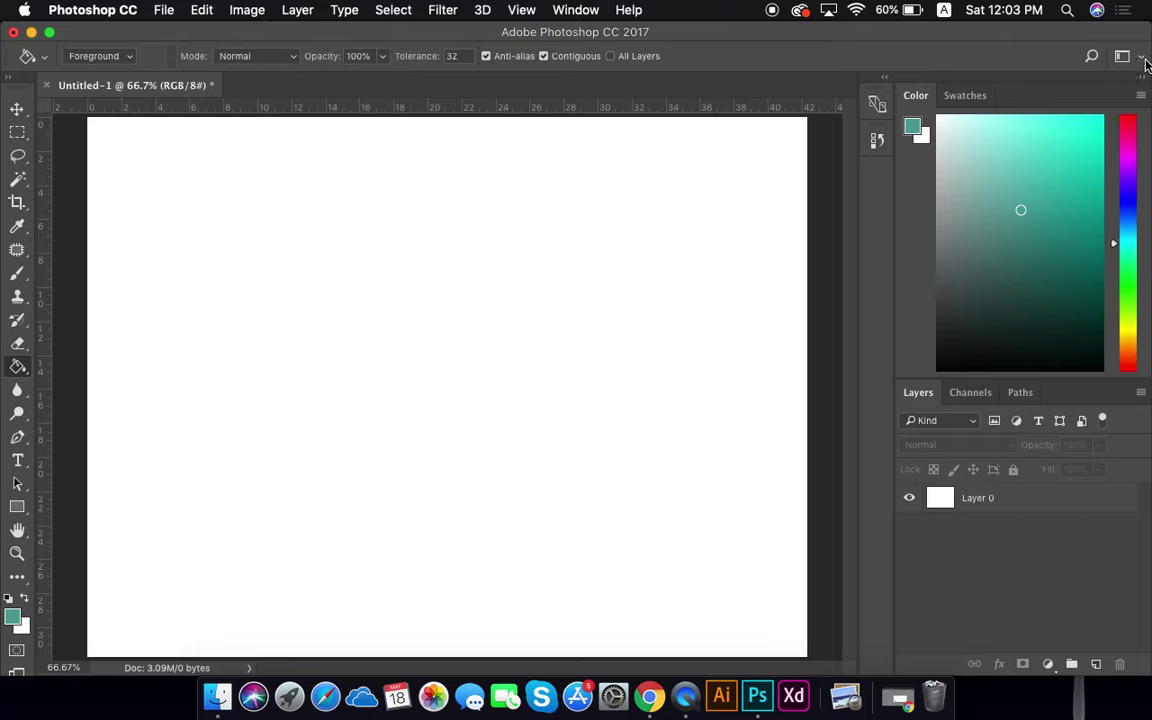
pyautogui.click(1147, 60)
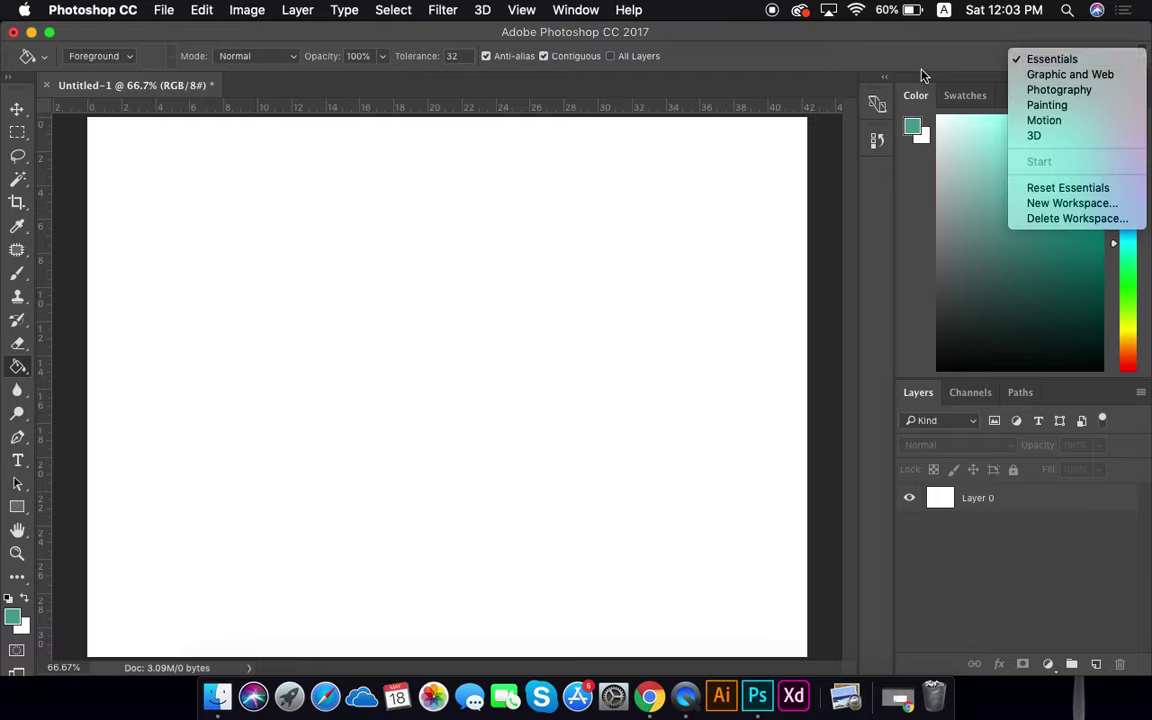
pyautogui.click(1075, 194)
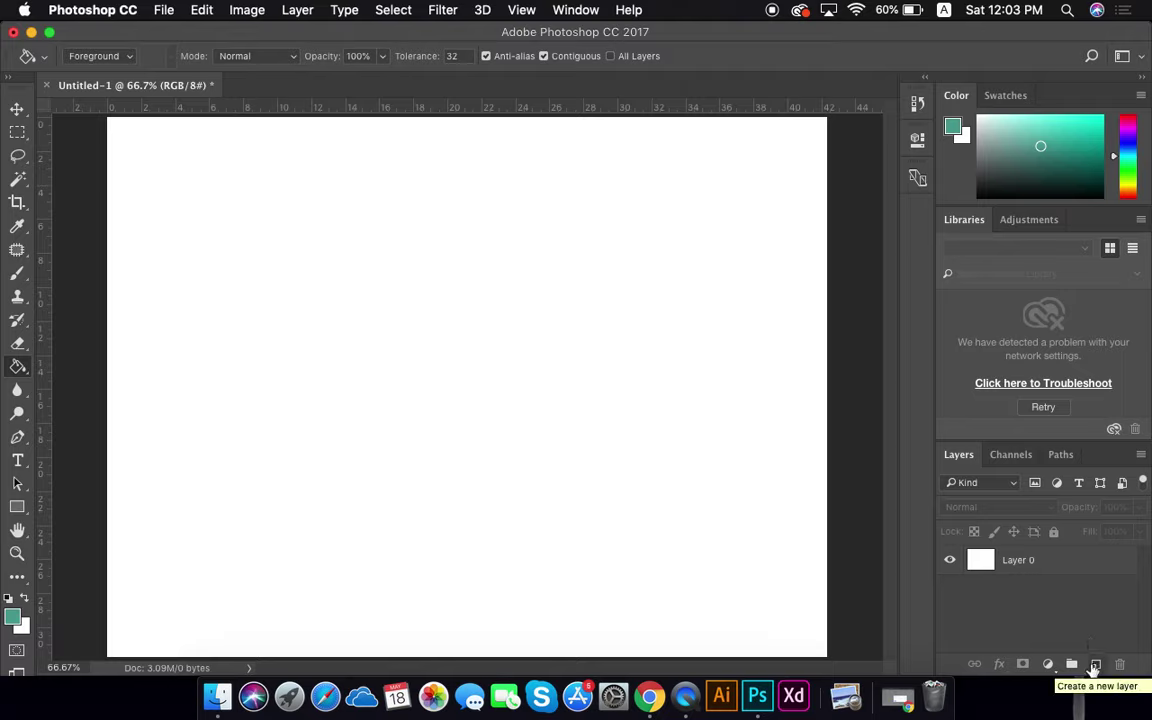
# Add two new empty layers above Layer 0 and delete both of them
pyautogui.click(1094, 665)
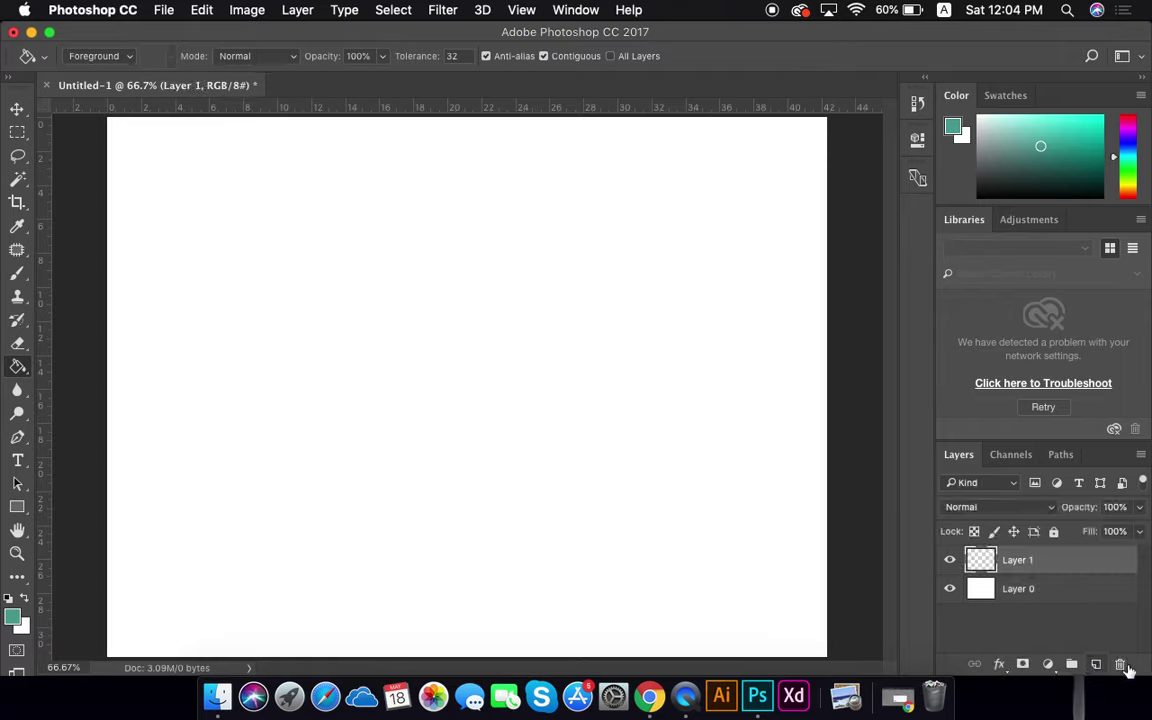
pyautogui.press('super+shift+alt+n')
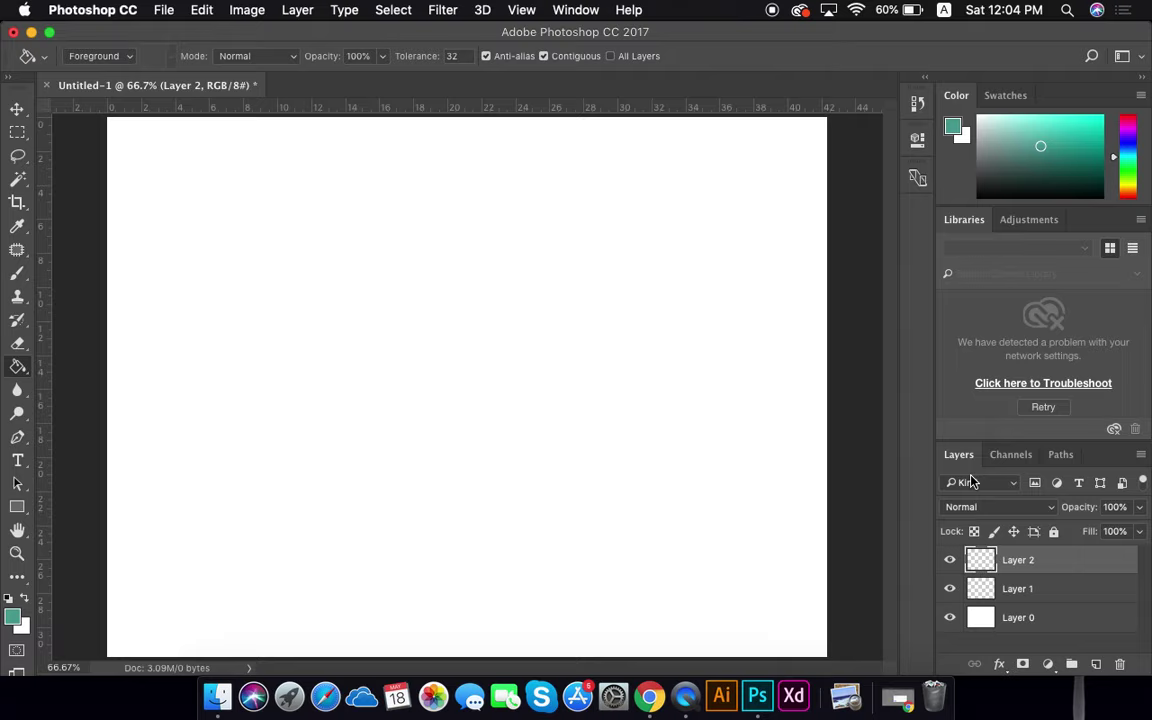
pyautogui.keyDown('shift'); pyautogui.click(1065, 589); pyautogui.keyUp('shift')
pyautogui.click(1121, 667)
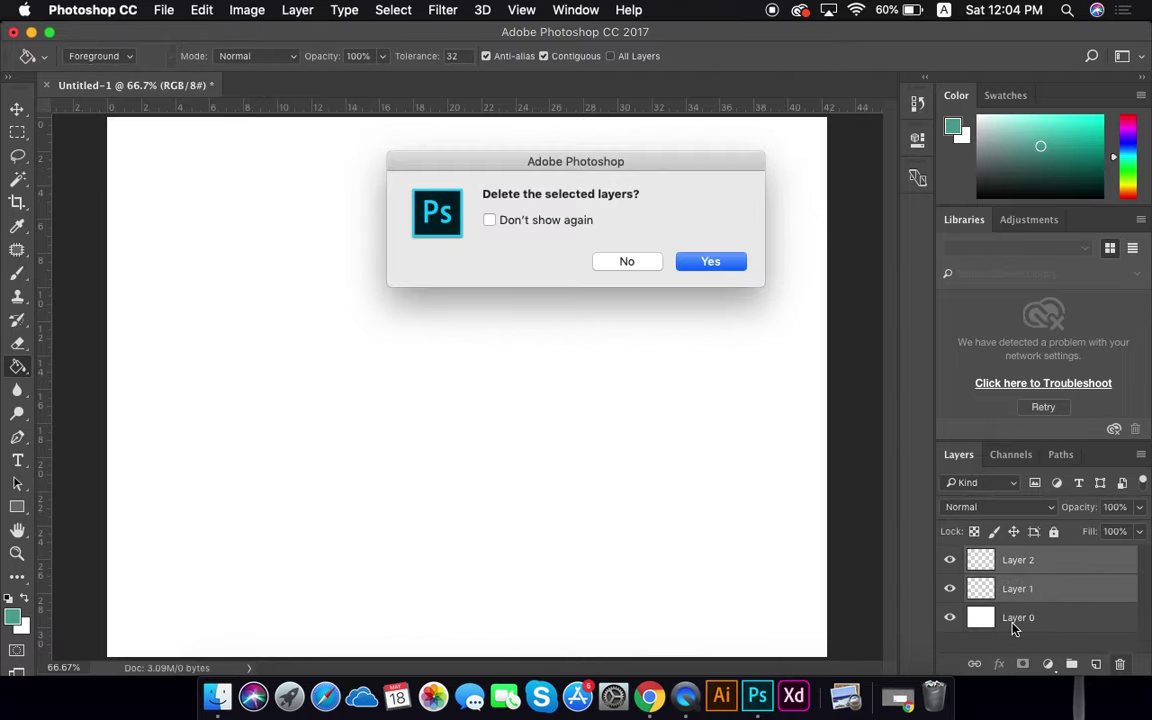
pyautogui.click(712, 260)
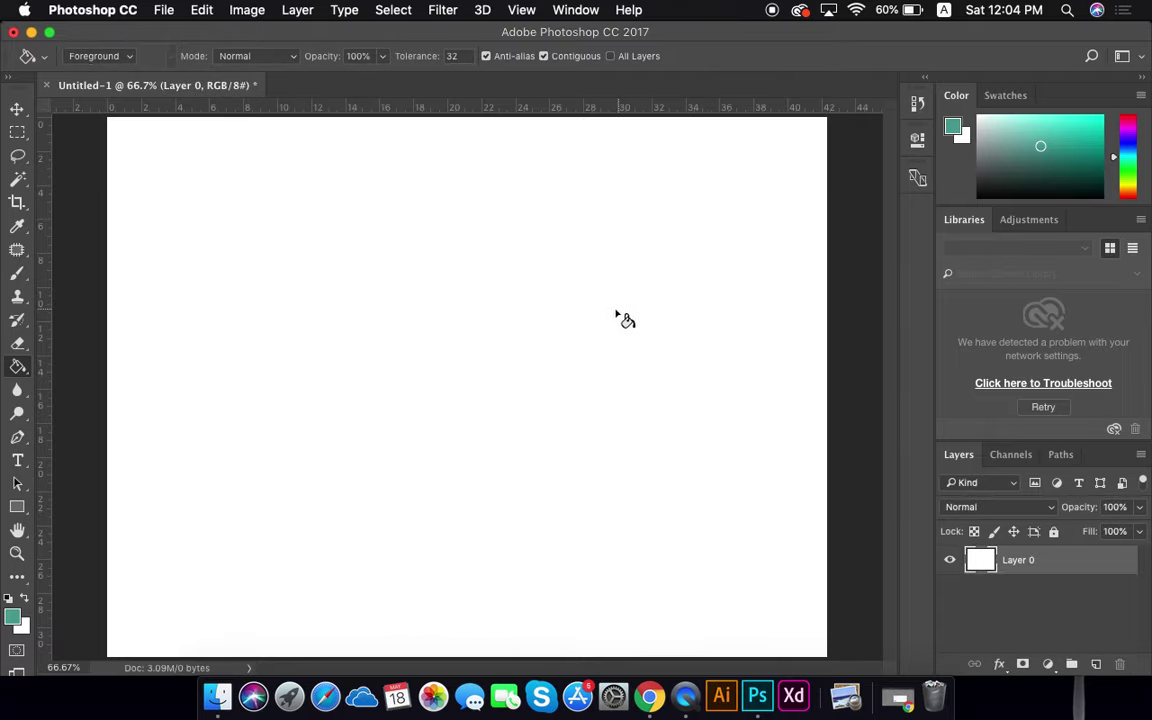
# Activate the Move tool for Layer 0
pyautogui.click(18, 110)
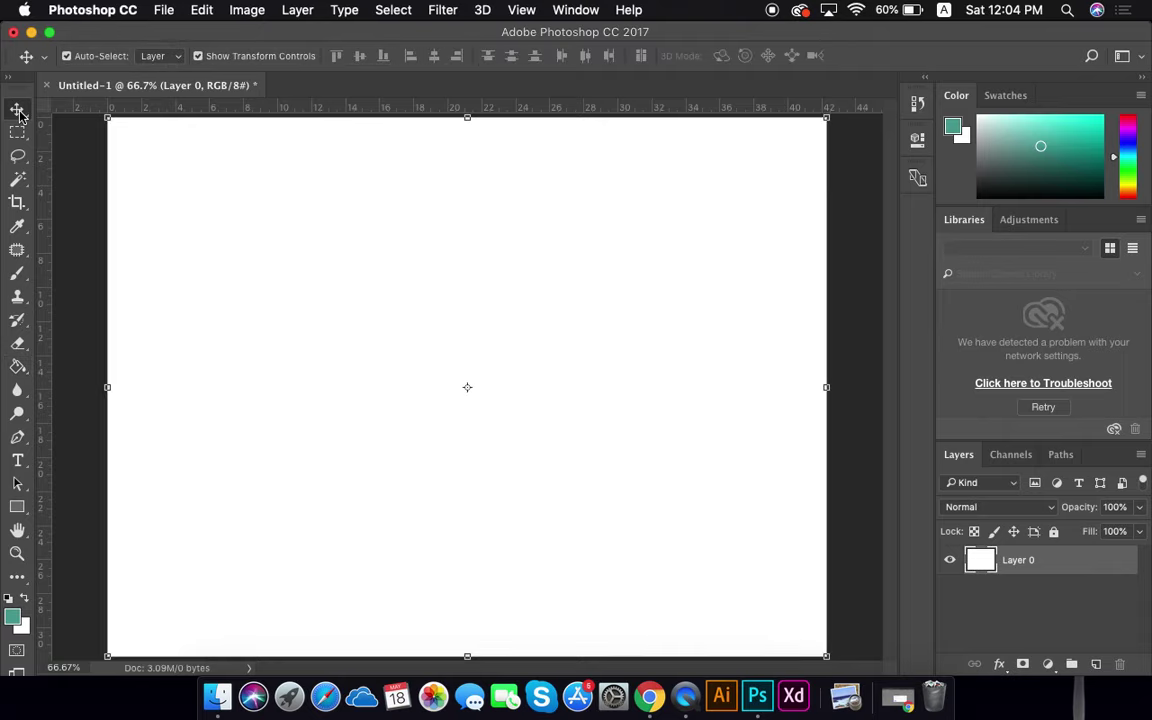
# Open typesofshapes_actual-39.jpg from Finder as a separate Photoshop document and add an empty layer above its background
pyautogui.click(217, 697)
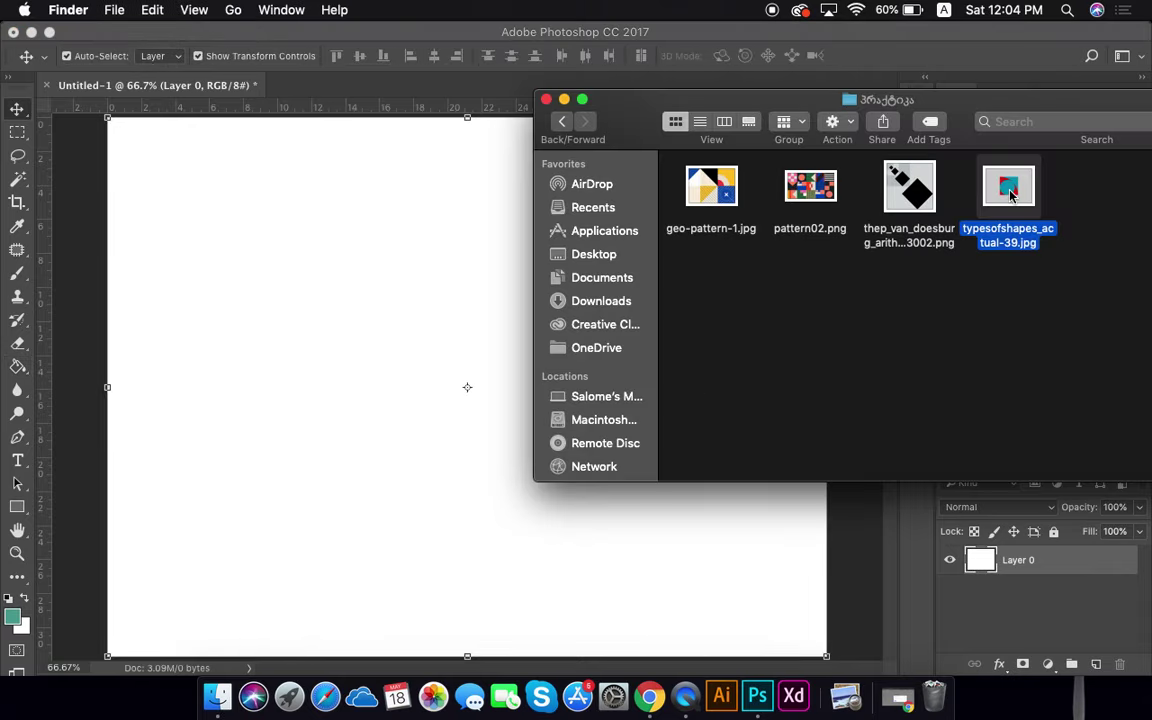
pyautogui.moveTo(1008, 205); pyautogui.dragTo(757, 697)
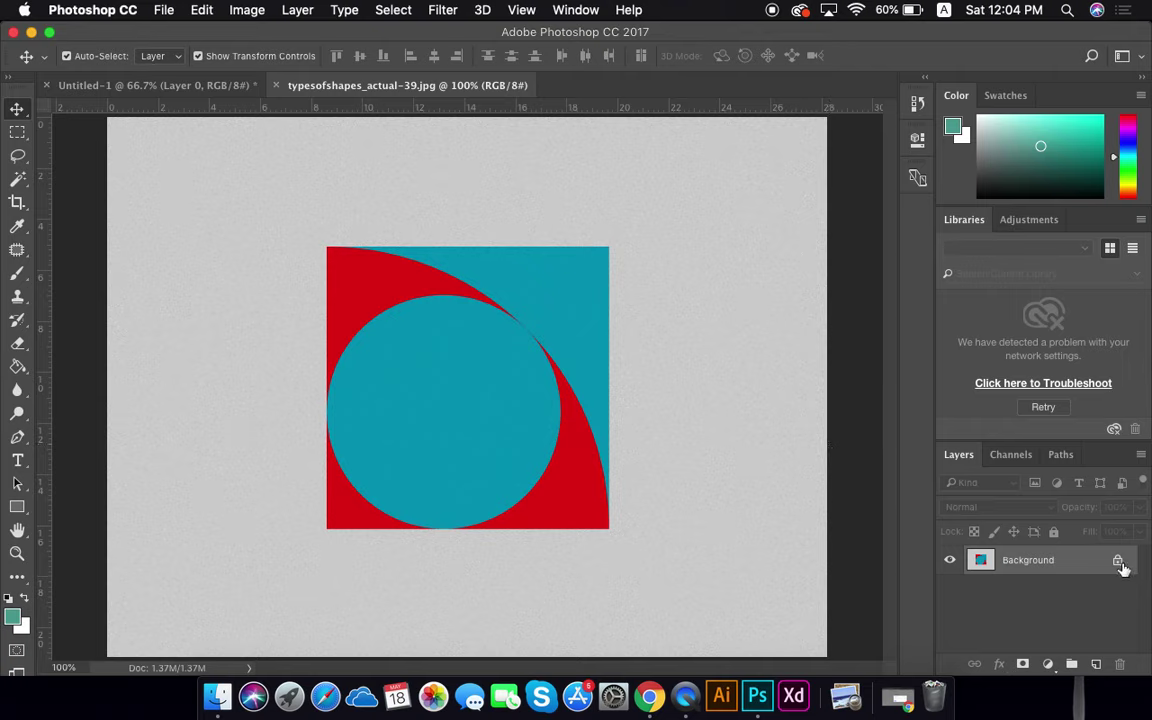
pyautogui.click(1096, 664)
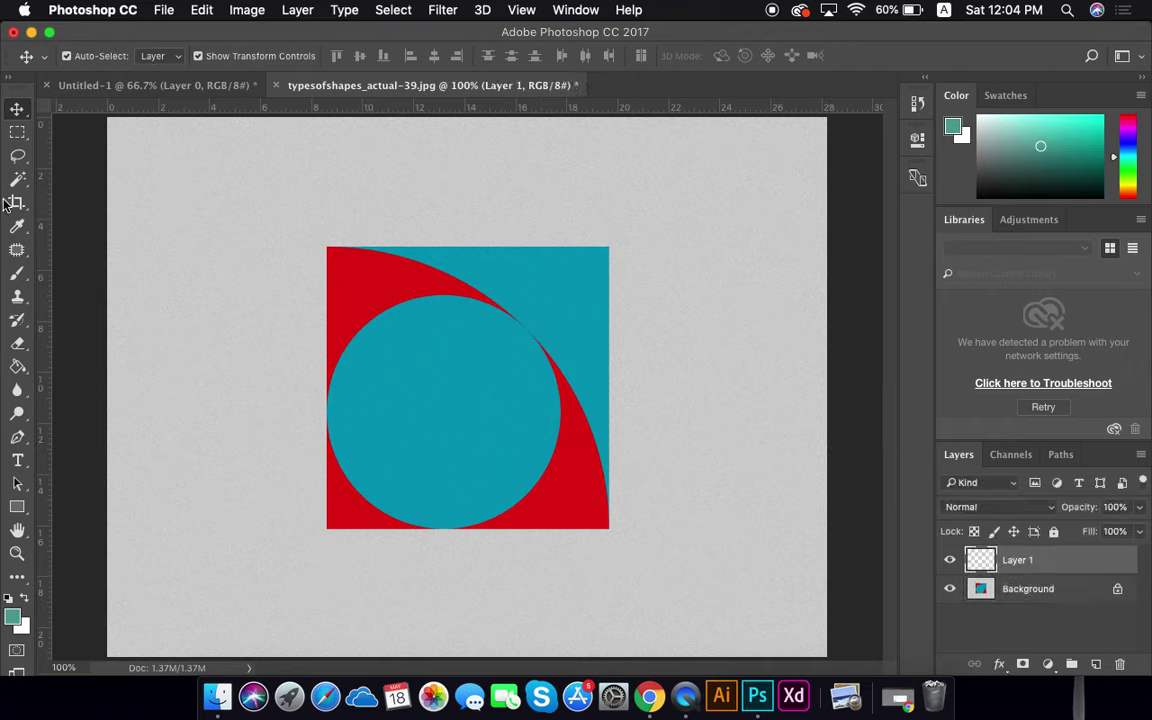
# Fill the whole canvas on the empty layer with the light grey sampled from the image, deselect, and hide that layer
pyautogui.click(17, 228)
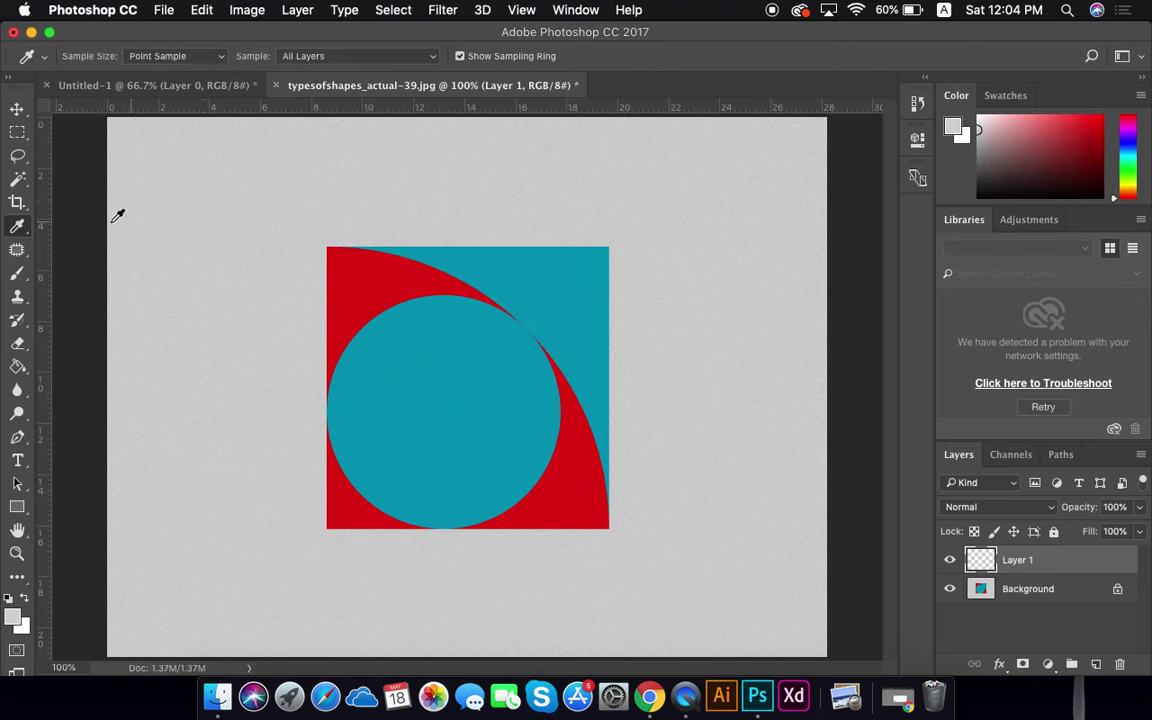
pyautogui.click(18, 131)
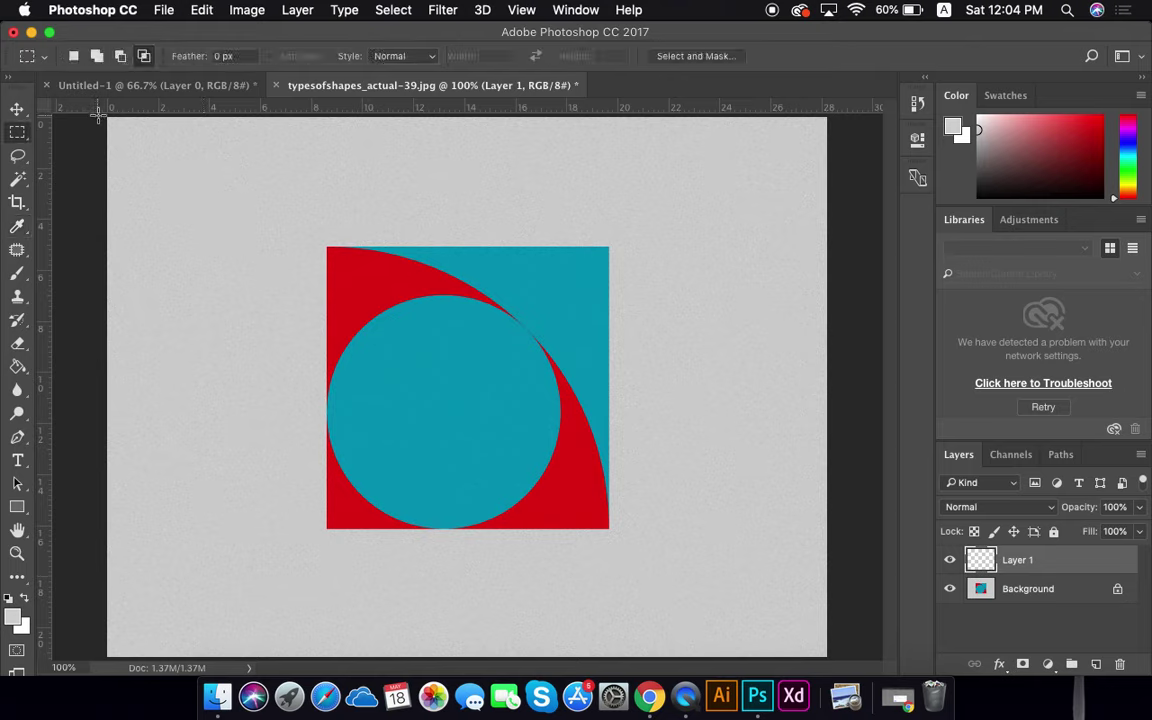
pyautogui.moveTo(97, 105); pyautogui.dragTo(853, 665)
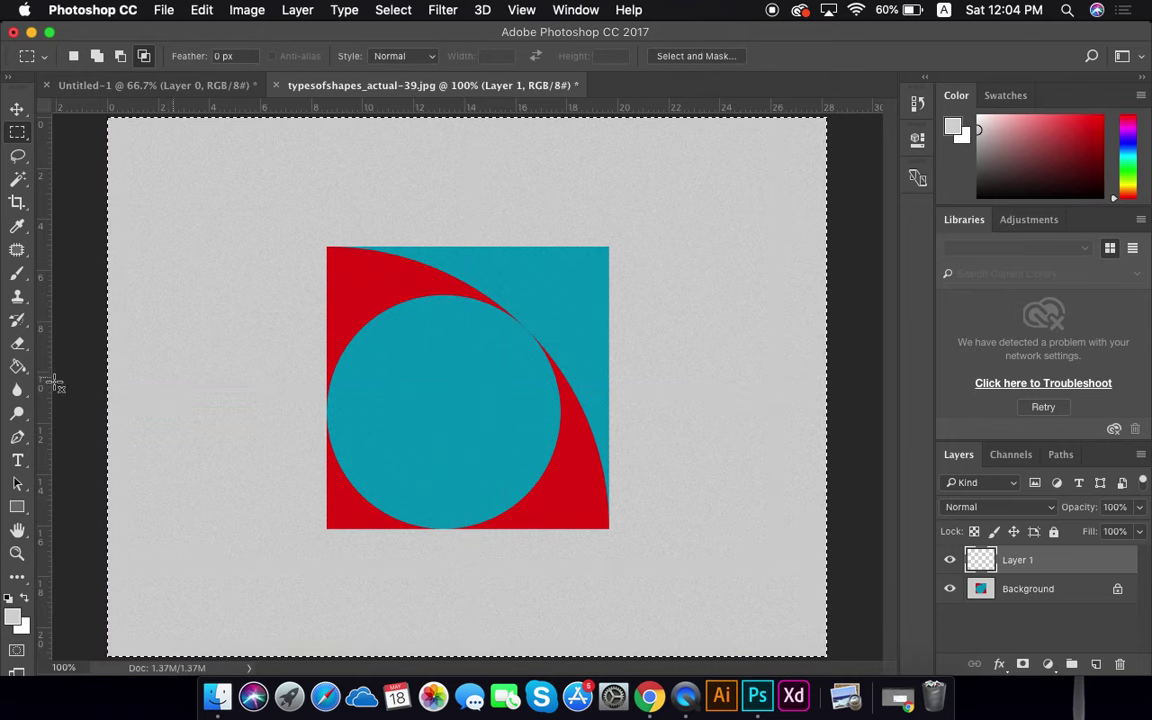
pyautogui.click(18, 366)
pyautogui.click(229, 366)
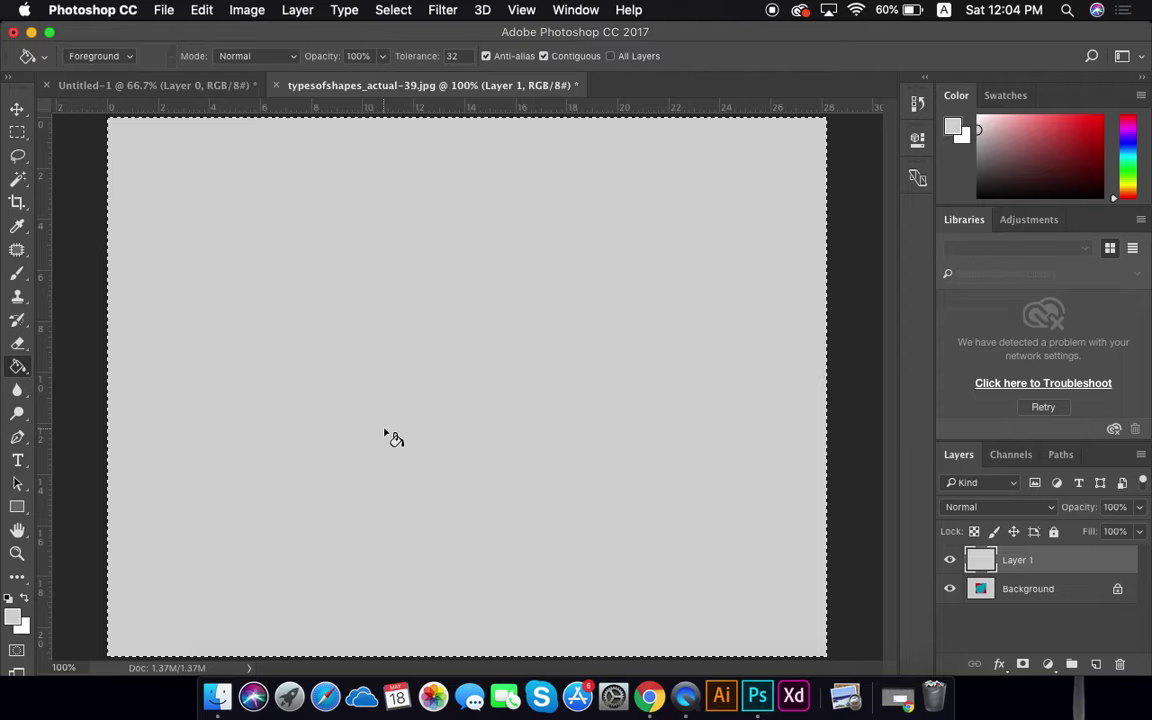
pyautogui.press('super+d')
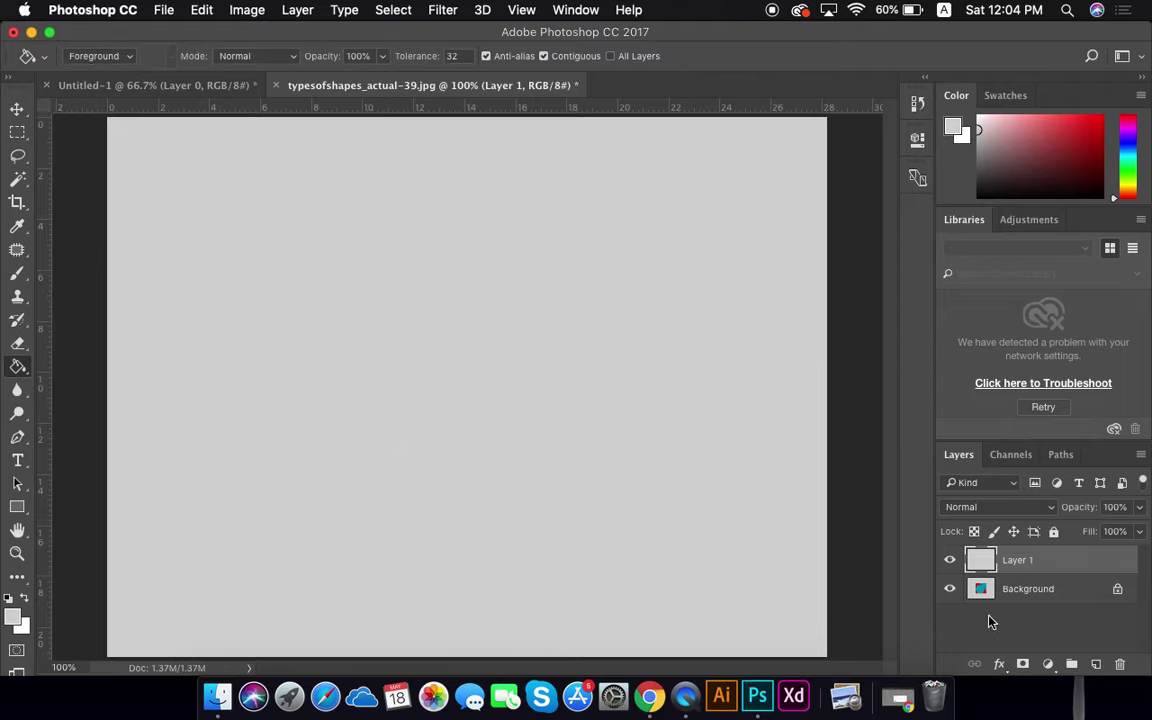
pyautogui.click(950, 561)
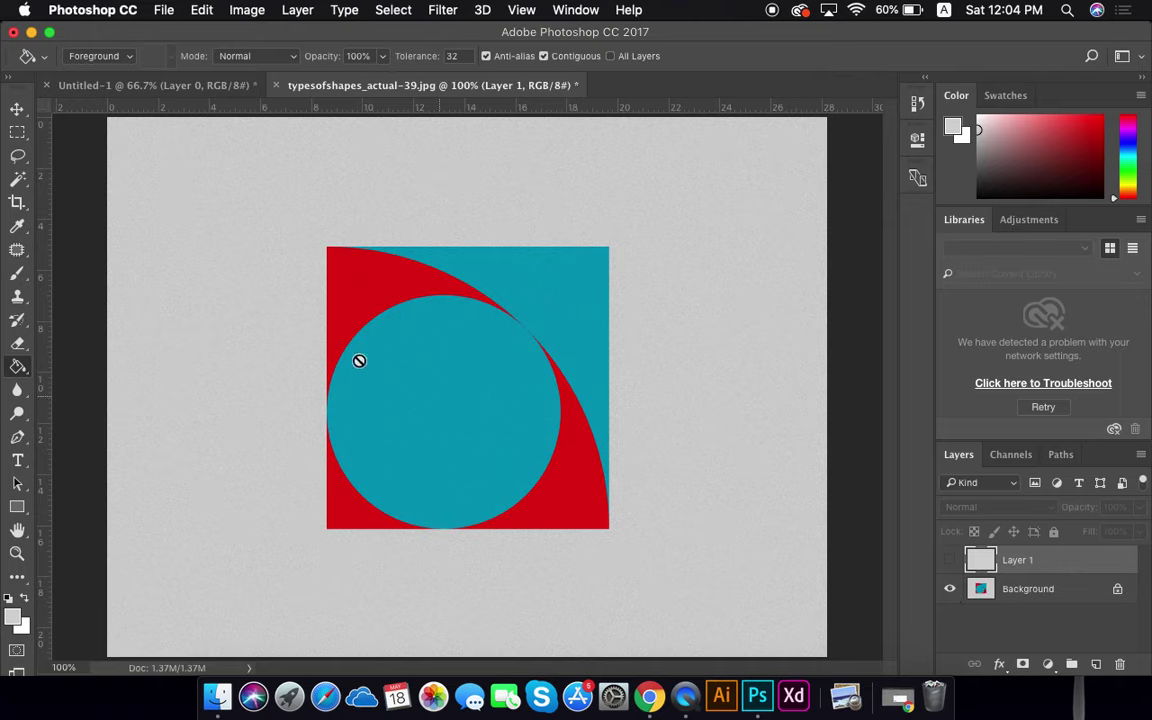
# Select the central square, fill it with the sampled teal on a new layer, deselect, and hide that layer
pyautogui.click(17, 131)
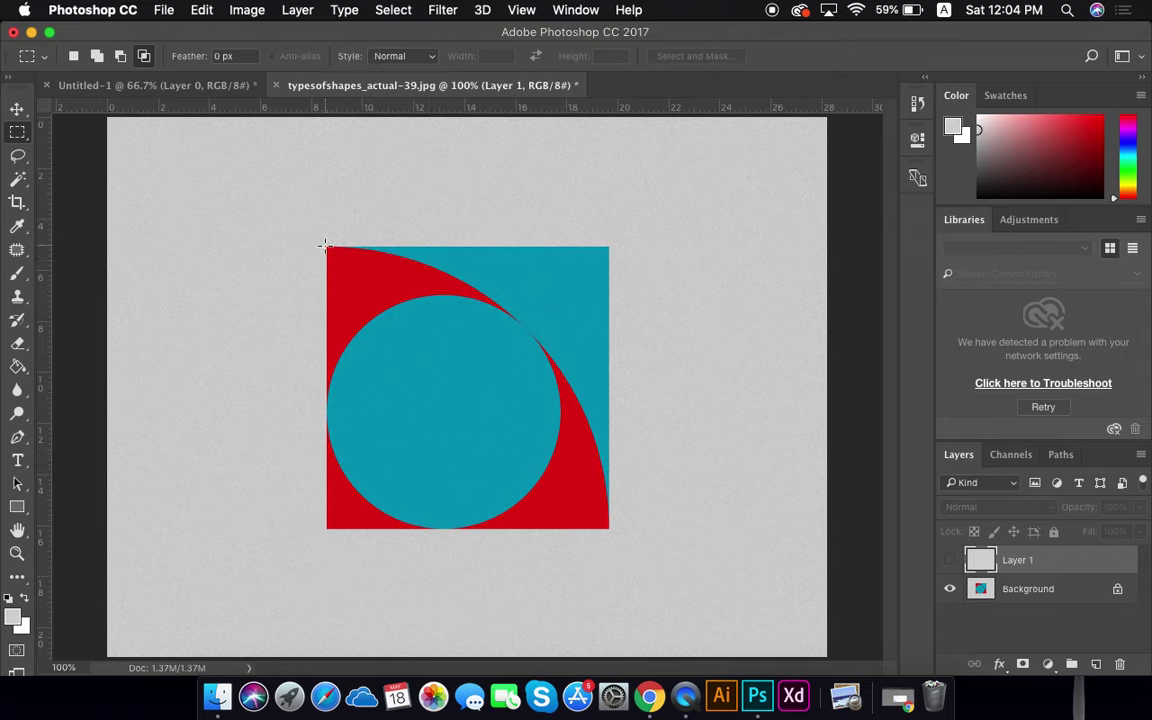
pyautogui.moveTo(325, 245); pyautogui.dragTo(609, 531)
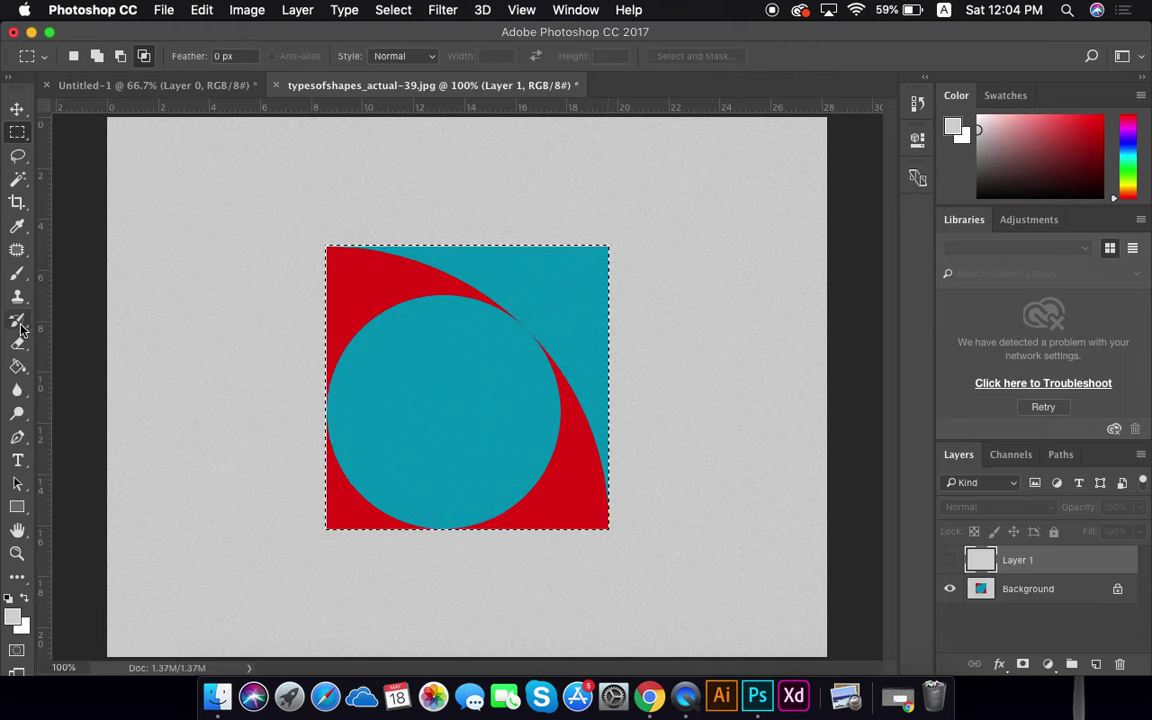
pyautogui.click(17, 226)
pyautogui.click(495, 257)
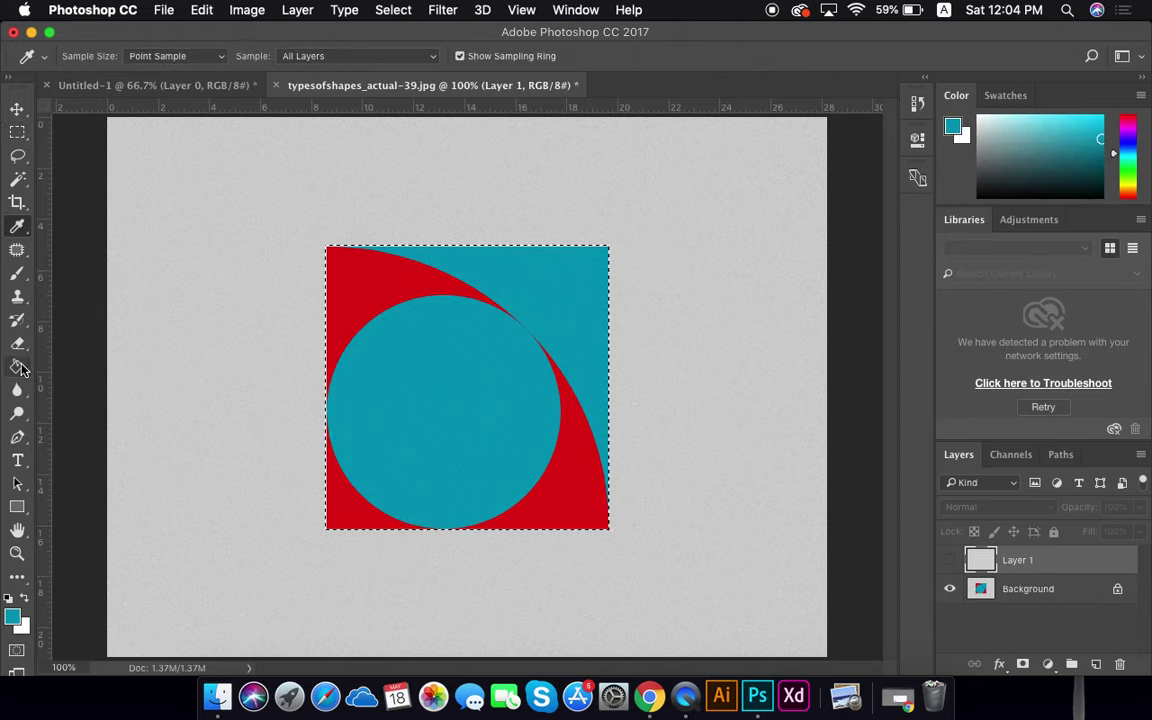
pyautogui.click(19, 368)
pyautogui.click(1095, 665)
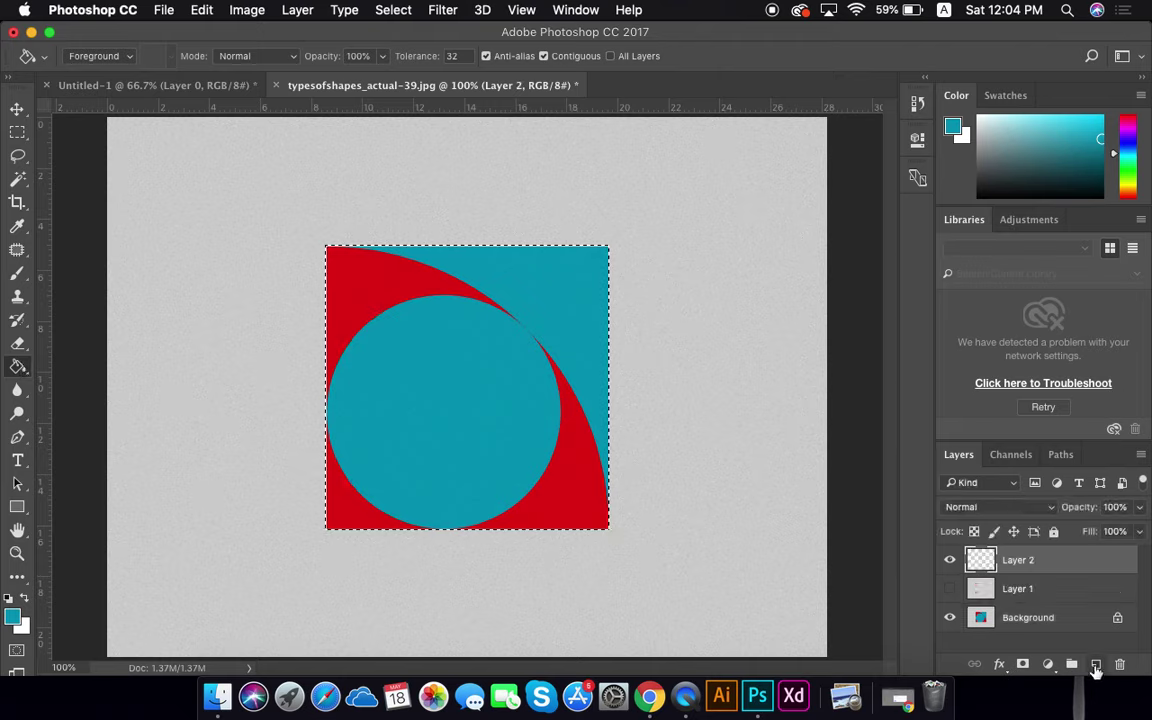
pyautogui.click(535, 297)
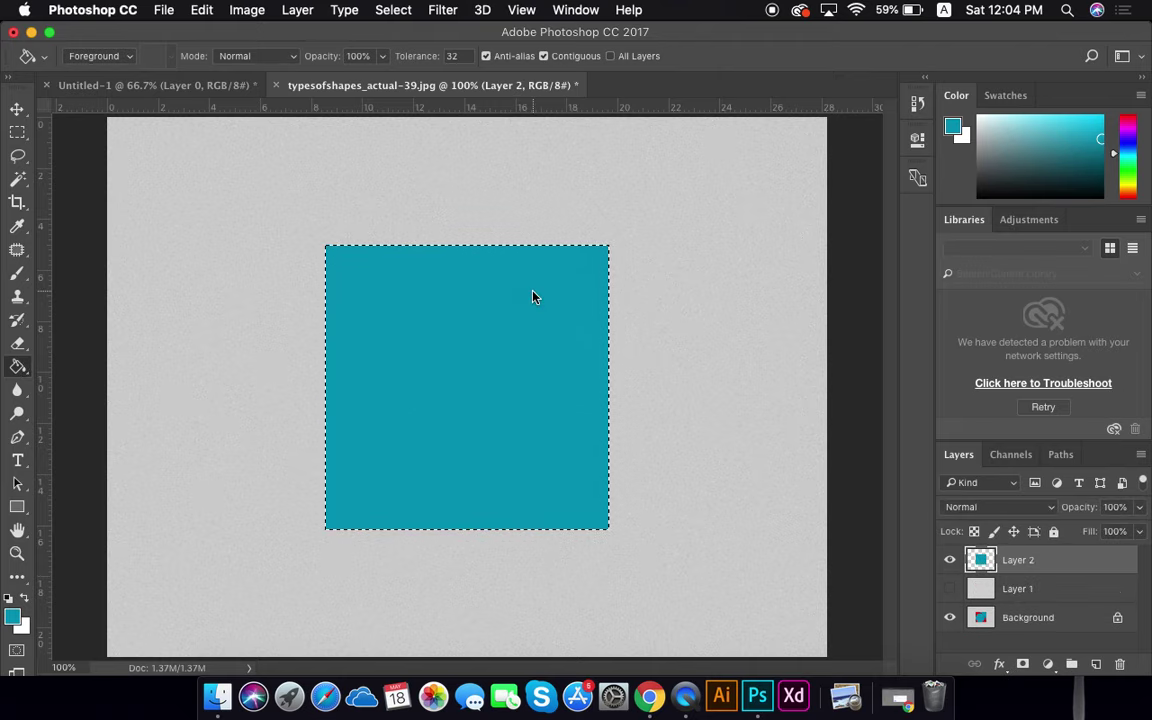
pyautogui.press('super+d')
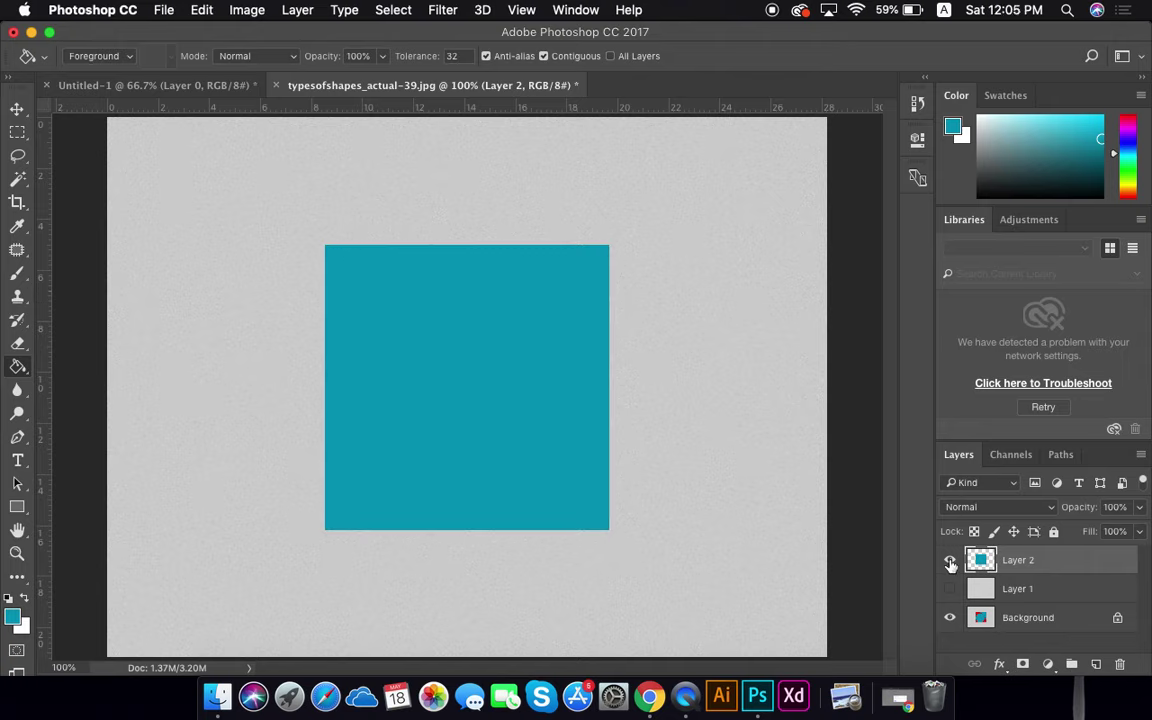
pyautogui.click(950, 561)
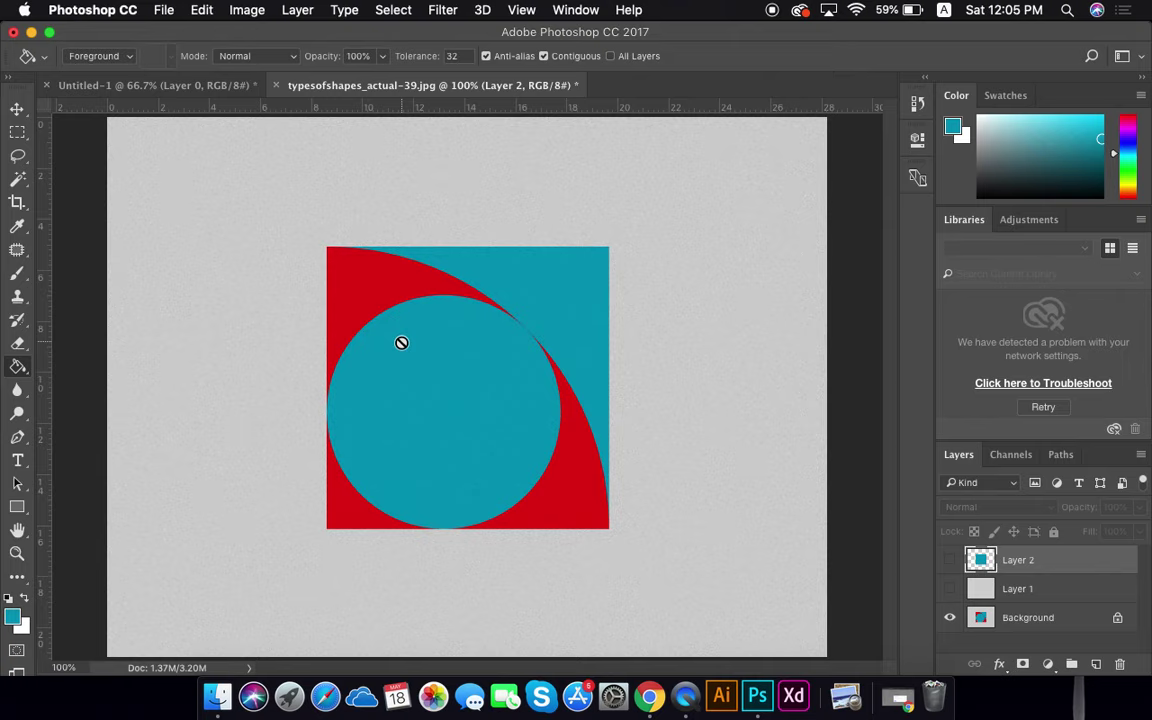
# Examine the full list of tools in the Customize Toolbar dialog and leave it without making changes
pyautogui.click(26, 140)
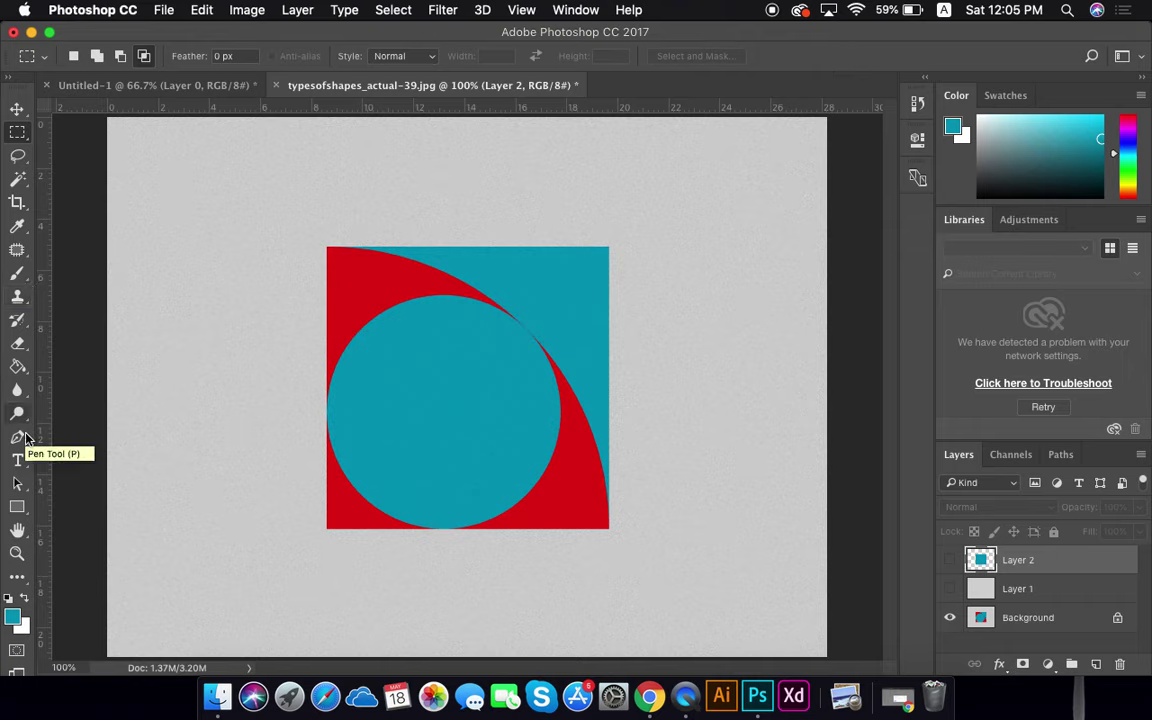
pyautogui.click(19, 581)
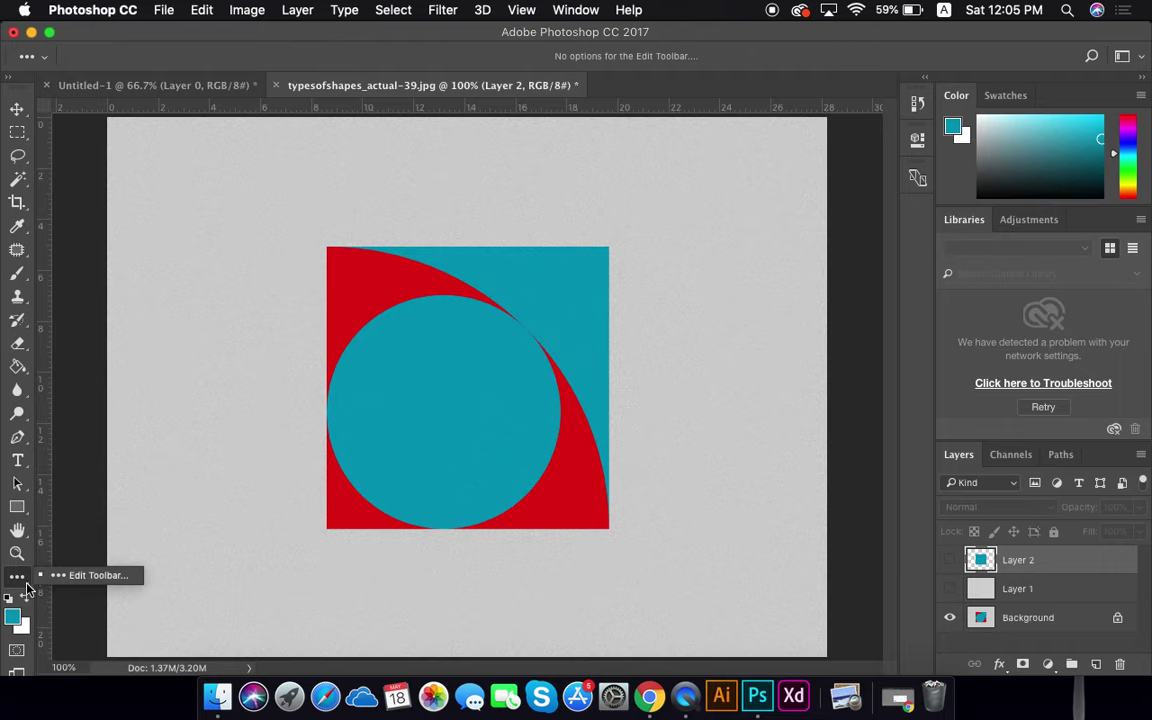
pyautogui.click(82, 576)
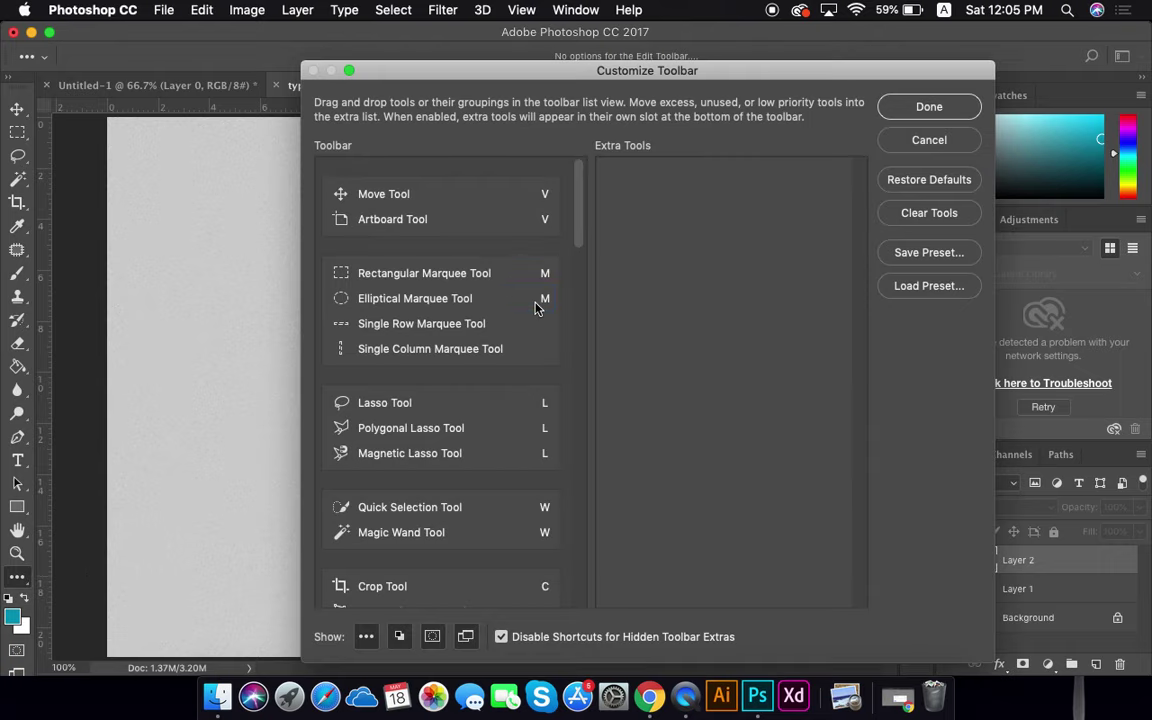
pyautogui.moveTo(583, 226); pyautogui.dragTo(607, 622)
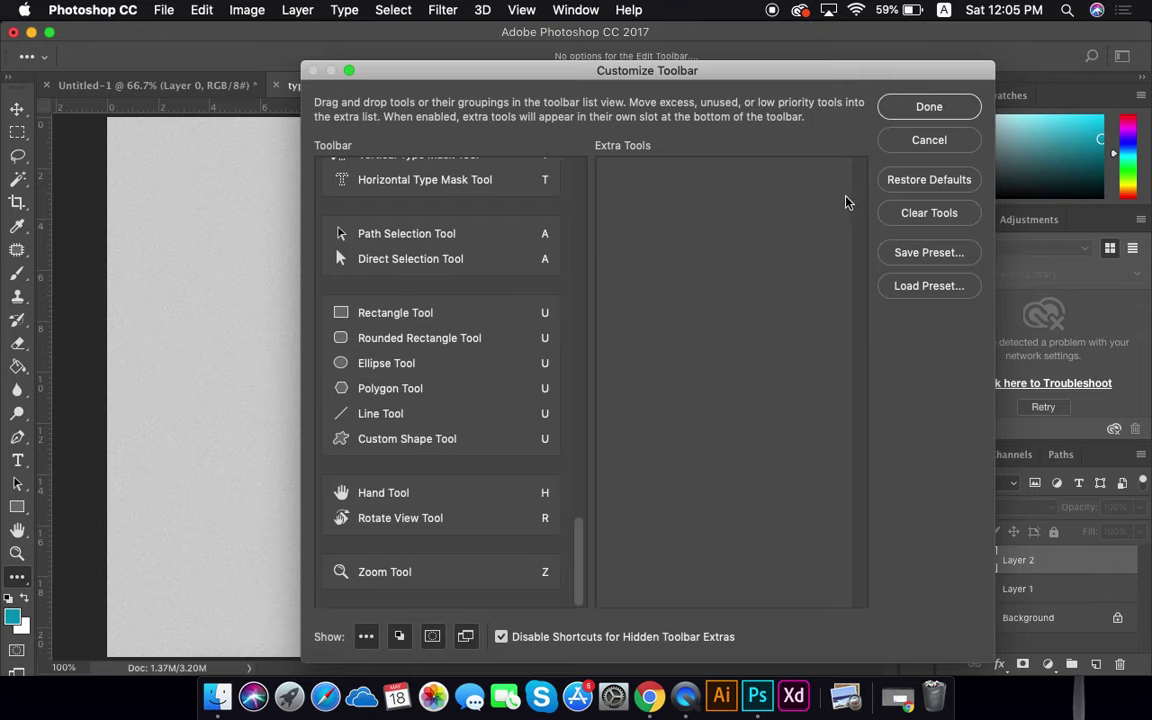
pyautogui.click(905, 138)
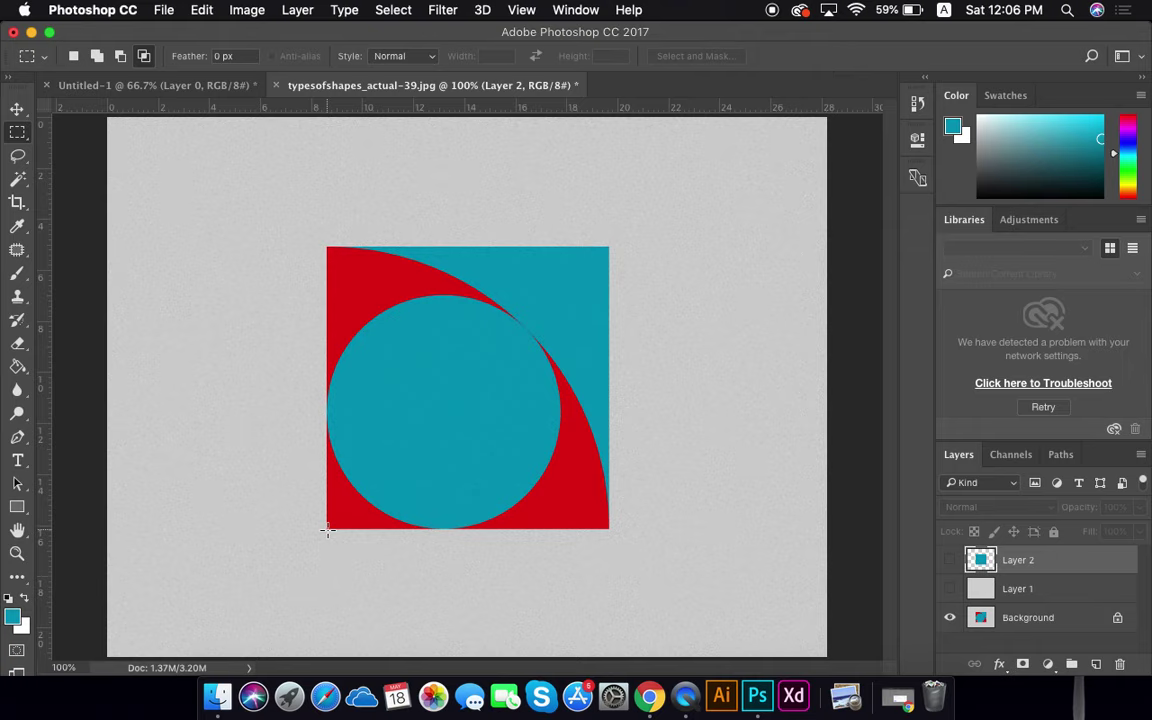
# Make a circular selection centred on the square's lower-left corner that follows the outer edge of the red arc
pyautogui.moveTo(327, 530); pyautogui.dragTo(362, 481)
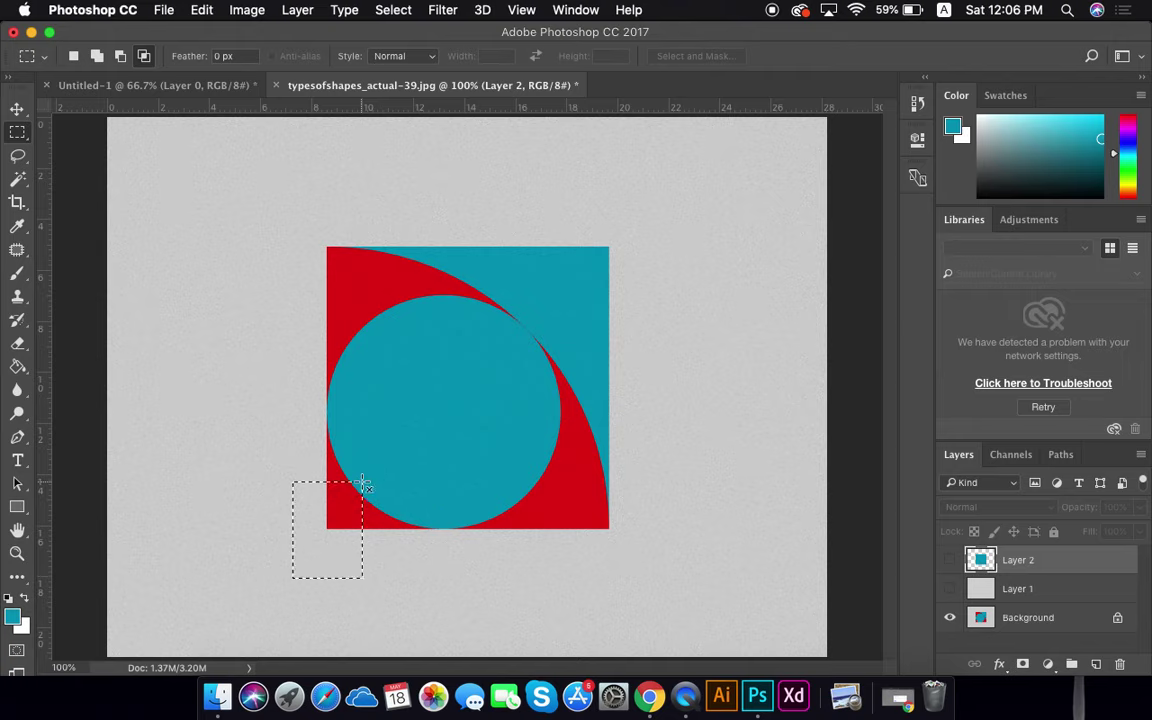
pyautogui.click(358, 479)
pyautogui.moveTo(17, 129); pyautogui.dragTo(62, 135)
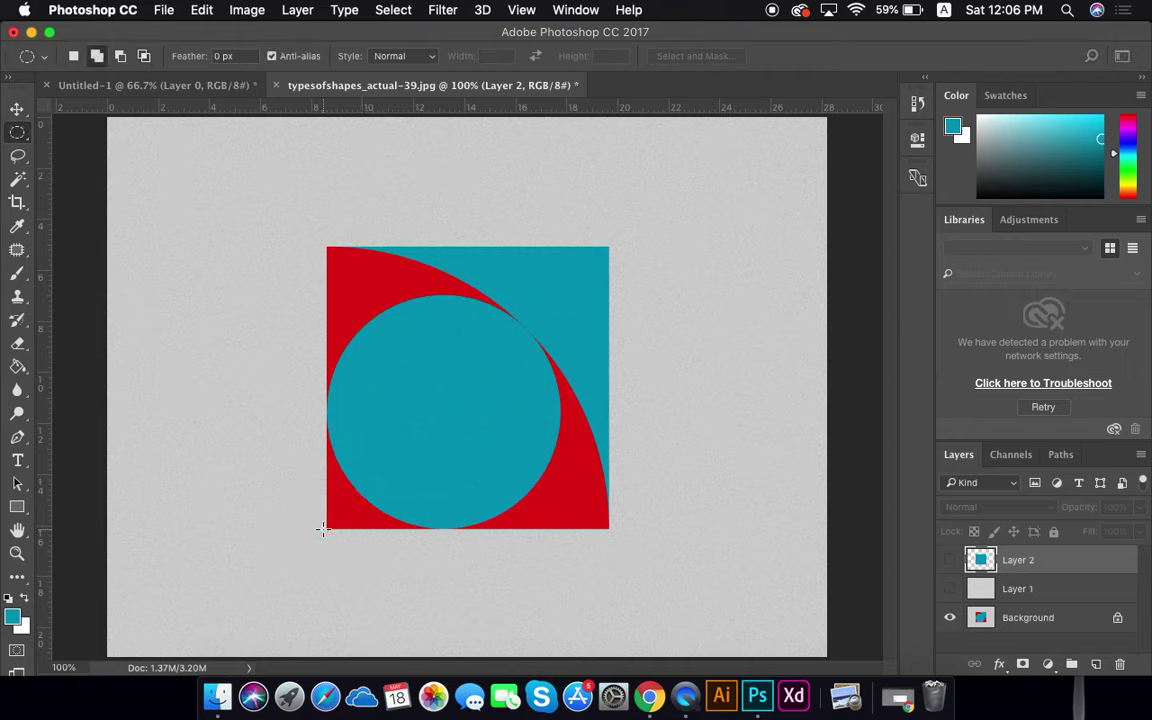
pyautogui.moveTo(296, 472); pyautogui.dragTo(649, 246)
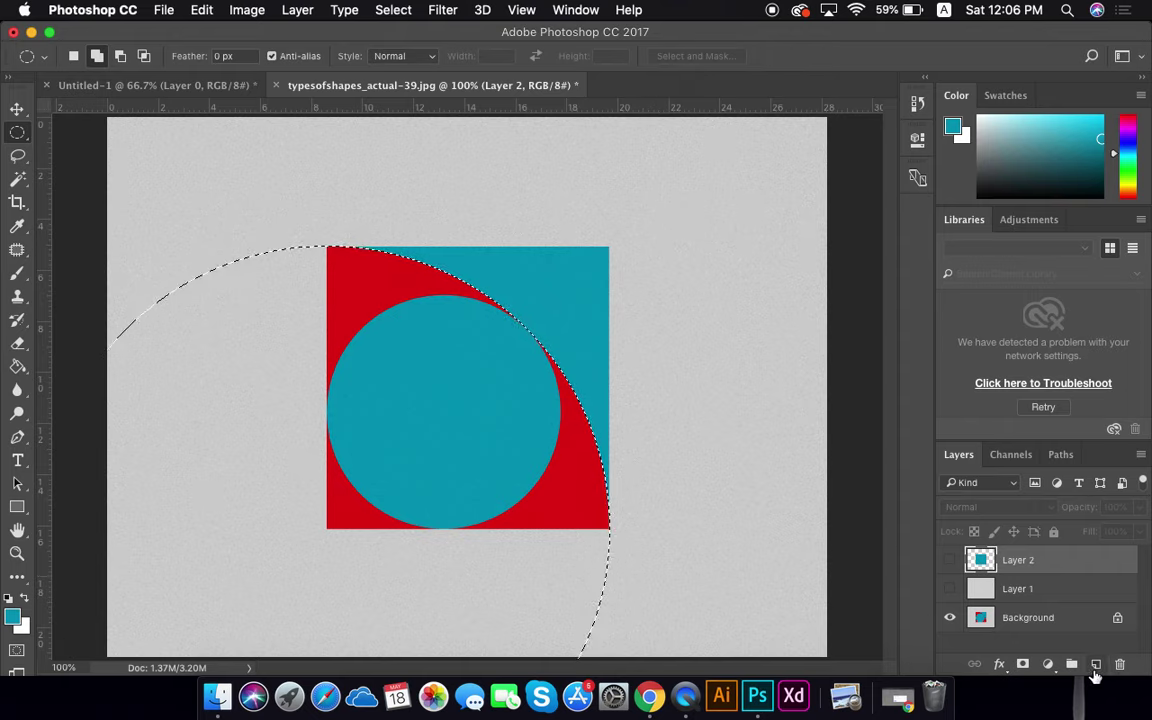
# Fill the circular selection on a new layer with the red sampled from the image, and deselect
pyautogui.click(1096, 664)
pyautogui.click(17, 226)
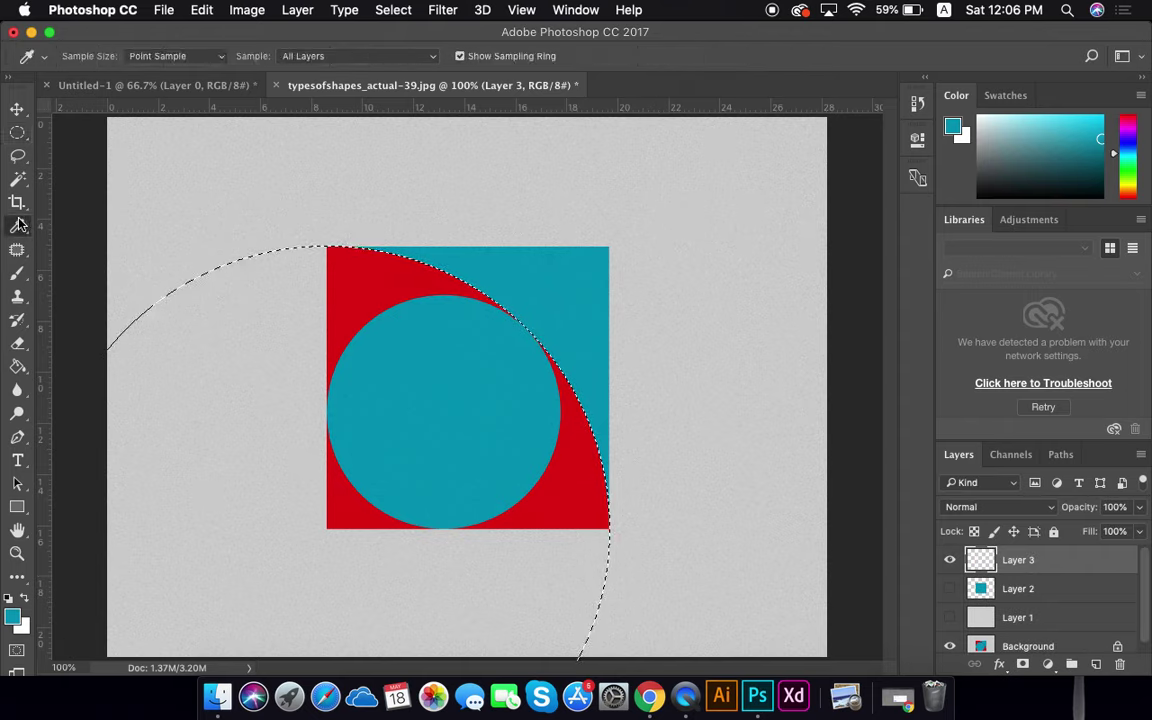
pyautogui.click(405, 266)
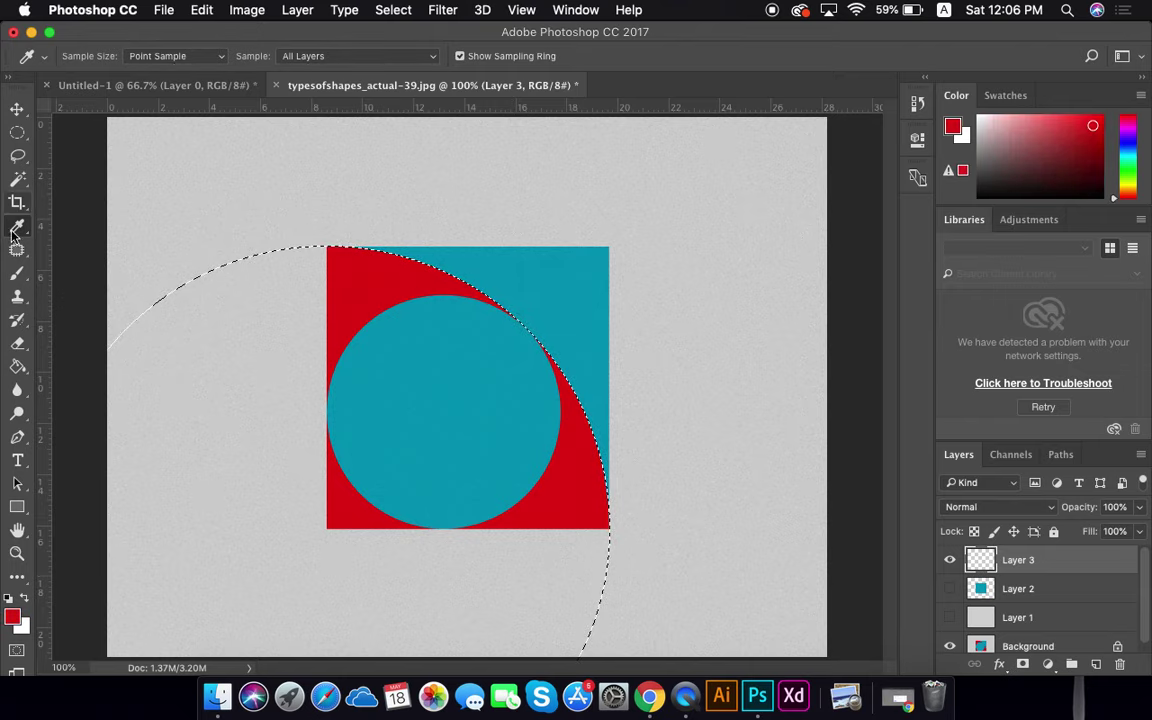
pyautogui.click(17, 366)
pyautogui.click(418, 305)
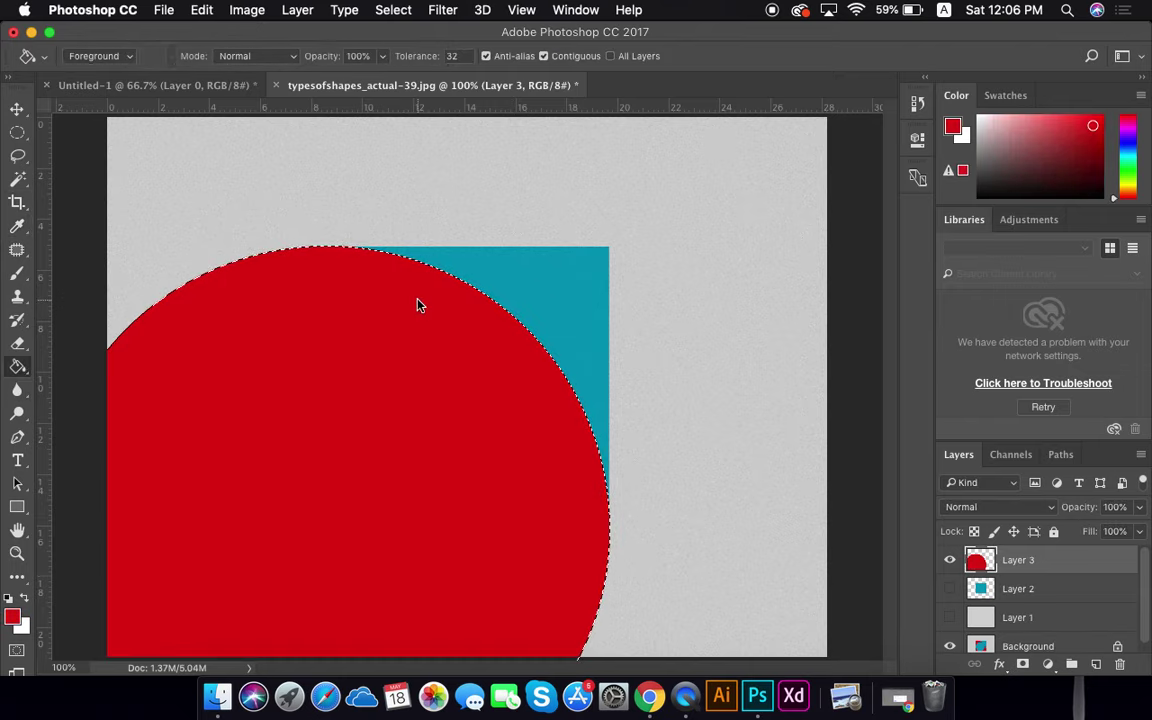
pyautogui.press('super+d')
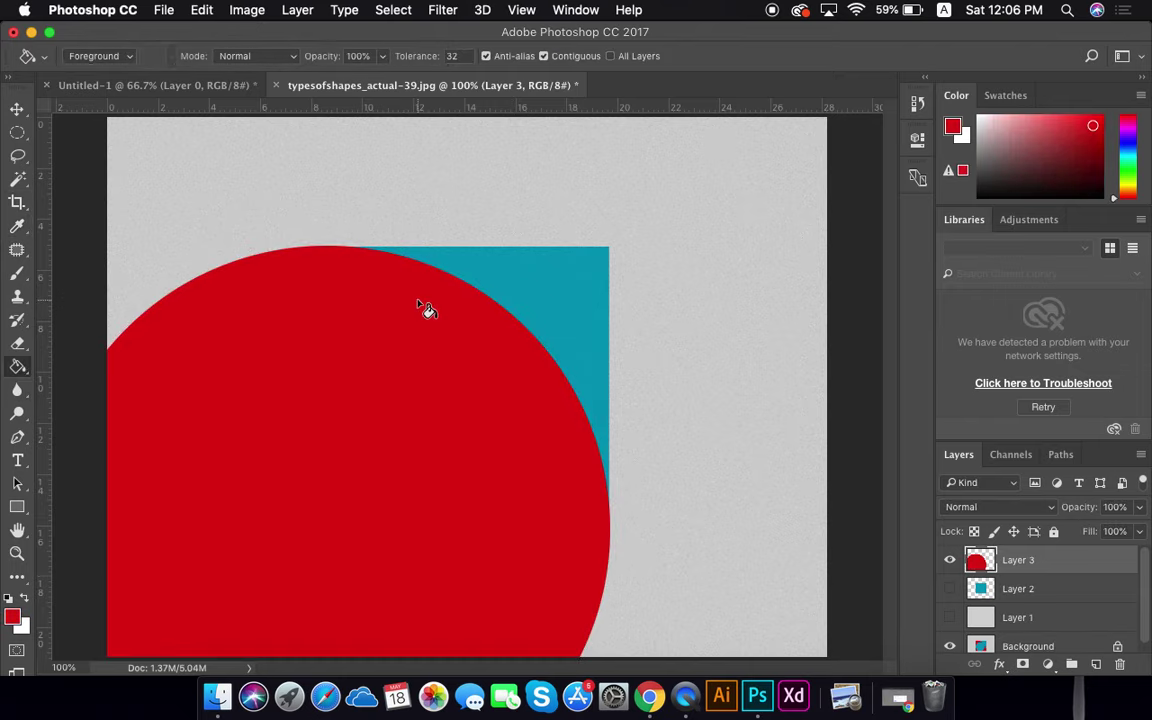
# Show the teal square layer and clip the red circle layer to it with a clipping mask
pyautogui.click(949, 563)
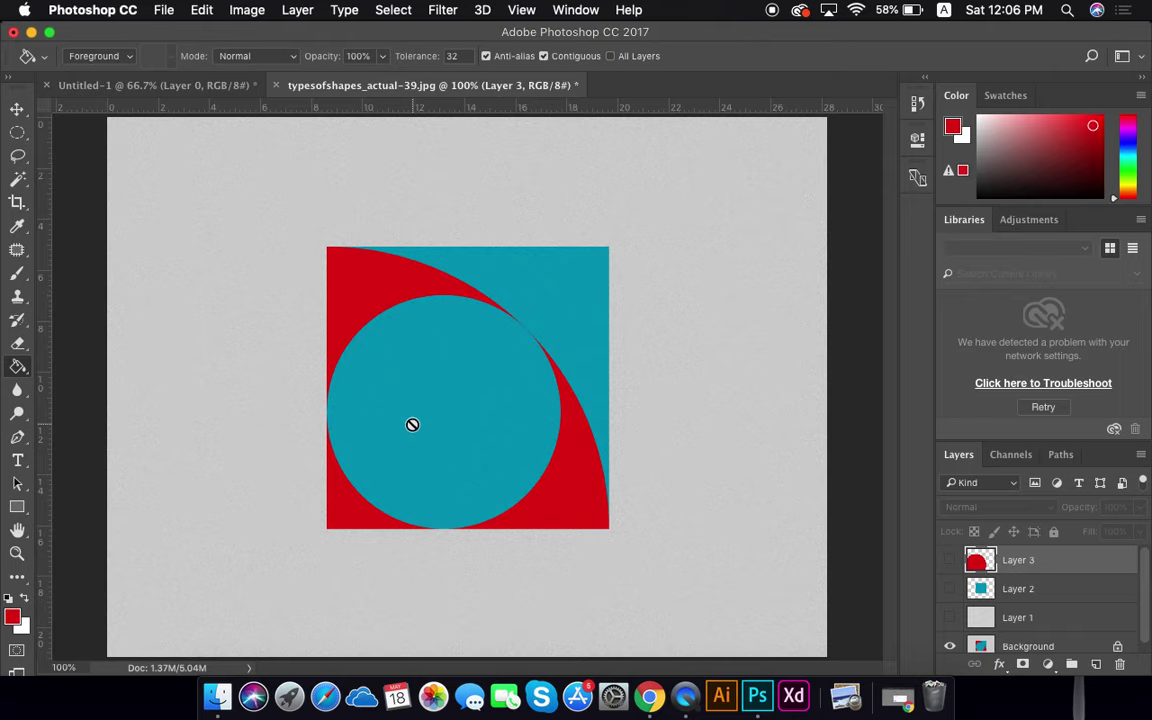
pyautogui.click(949, 560)
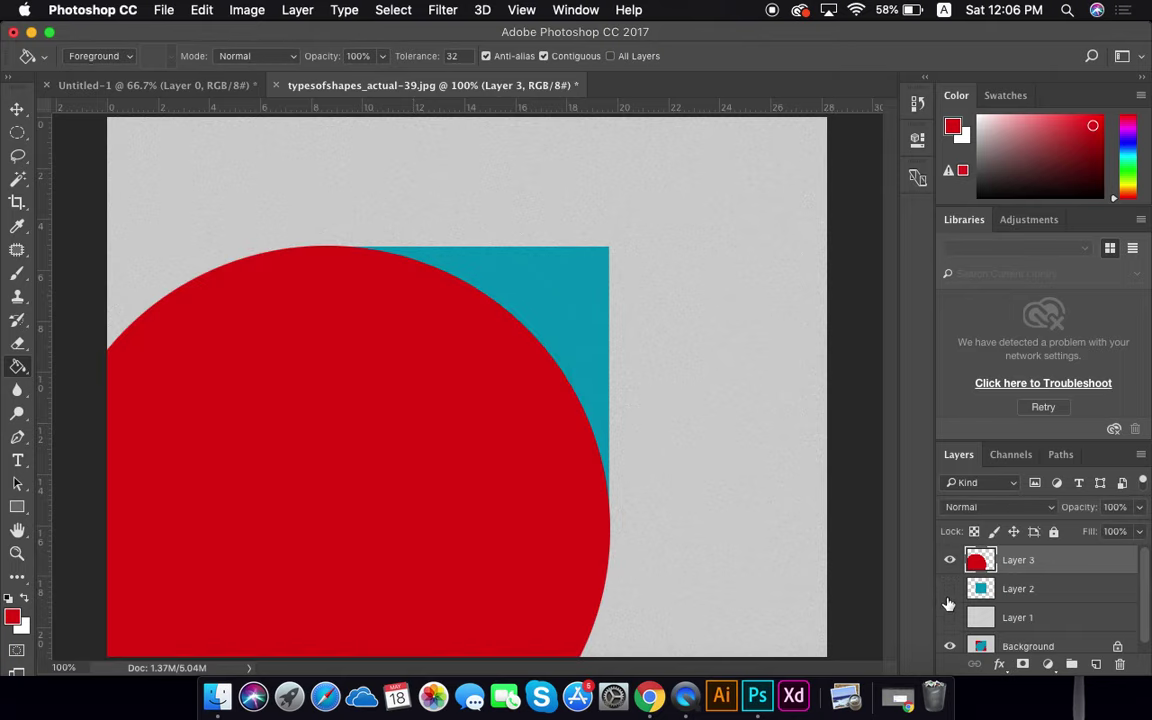
pyautogui.click(949, 589)
pyautogui.moveTo(1035, 579); pyautogui.dragTo(1036, 566)
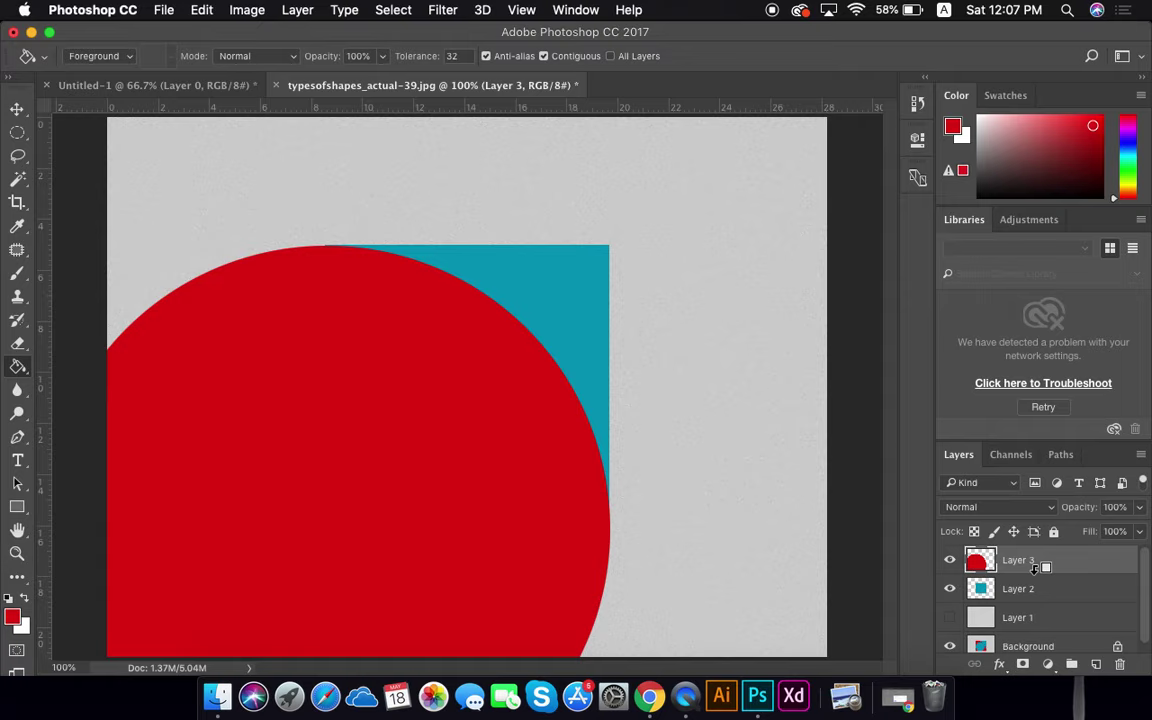
pyautogui.keyDown('alt'); pyautogui.click(1035, 574); pyautogui.keyUp('alt')
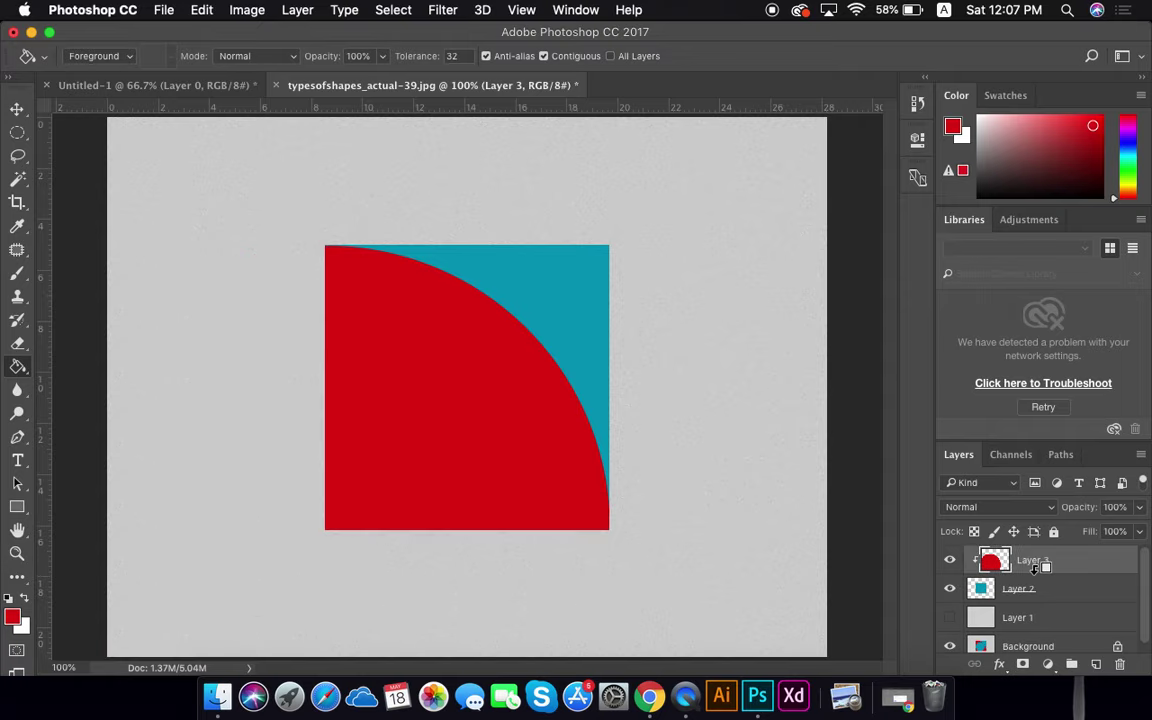
# Hide the teal square layer and, on a new layer, draw a circular selection over the inner teal circle
pyautogui.click(950, 590)
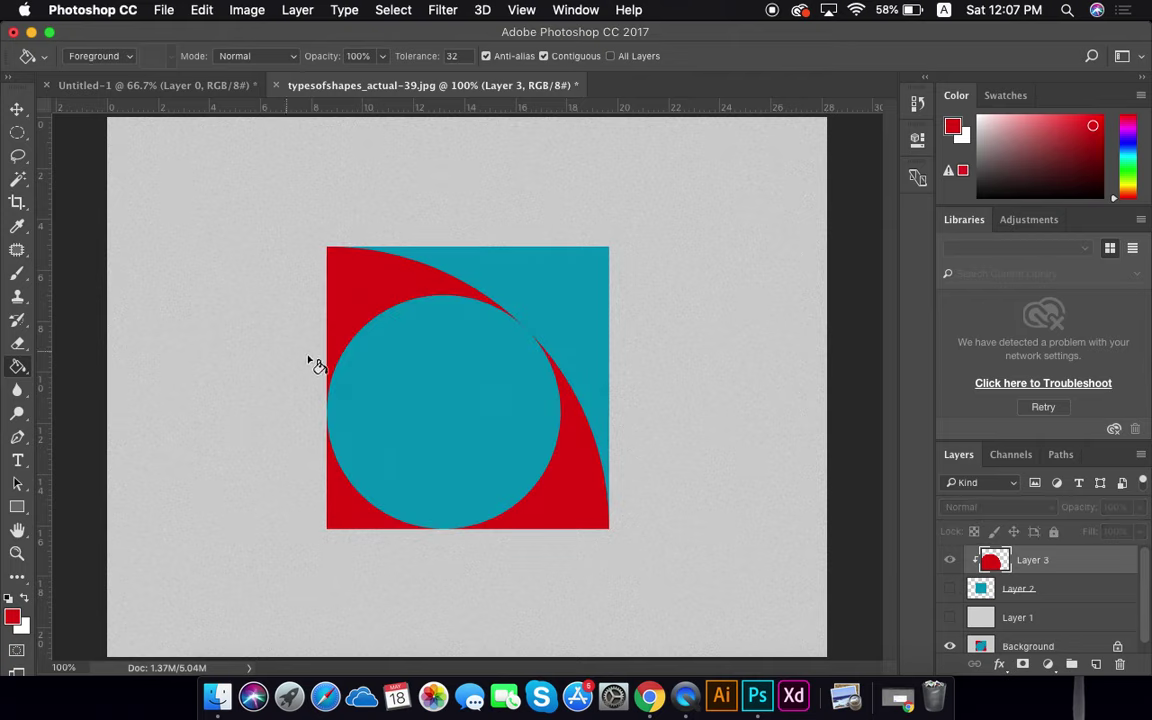
pyautogui.click(1096, 664)
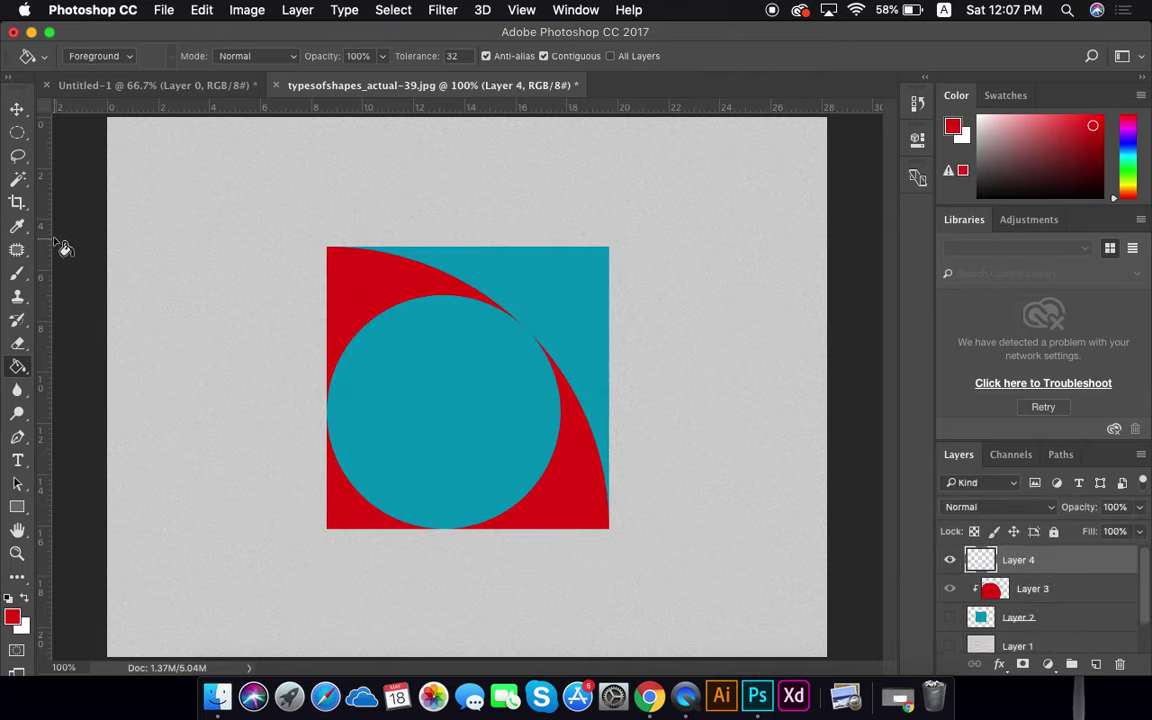
pyautogui.click(19, 134)
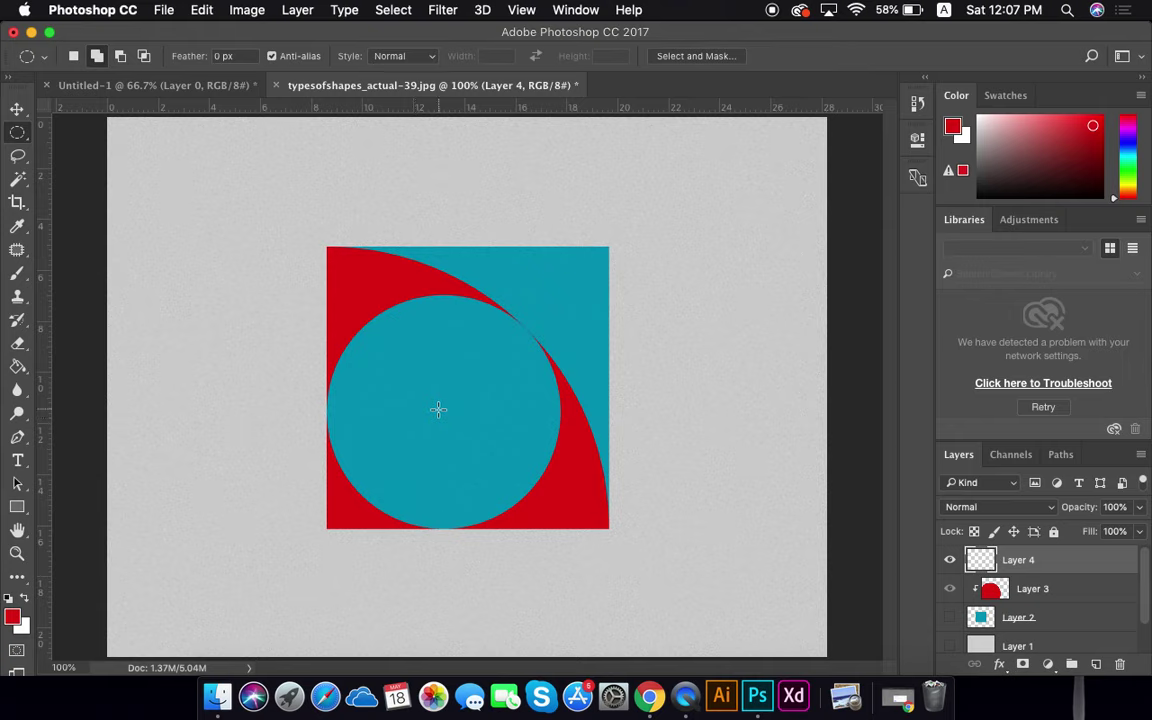
pyautogui.moveTo(439, 406); pyautogui.dragTo(753, 521)
# Nudge the circular selection until it lines up with the edge of the inner teal circle
pyautogui.press('Right')
pyautogui.press('Right')
pyautogui.press('Right')
pyautogui.press('Right')
pyautogui.press('Right')
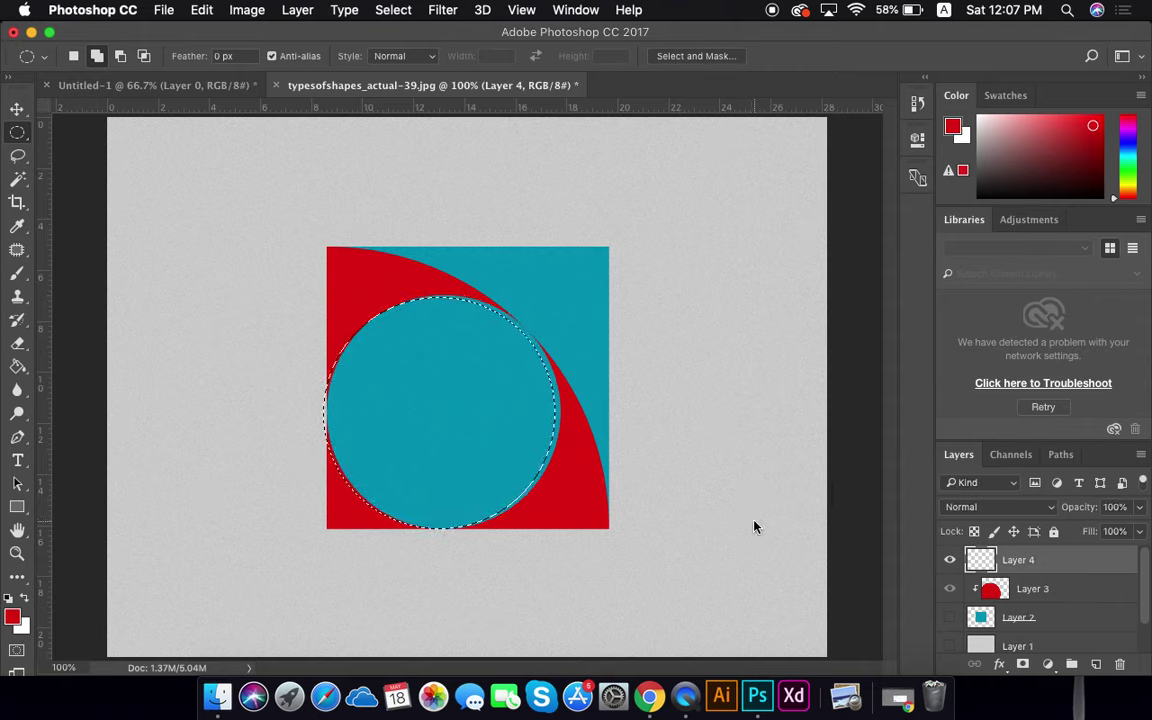
pyautogui.press('Down')
pyautogui.press('Down')
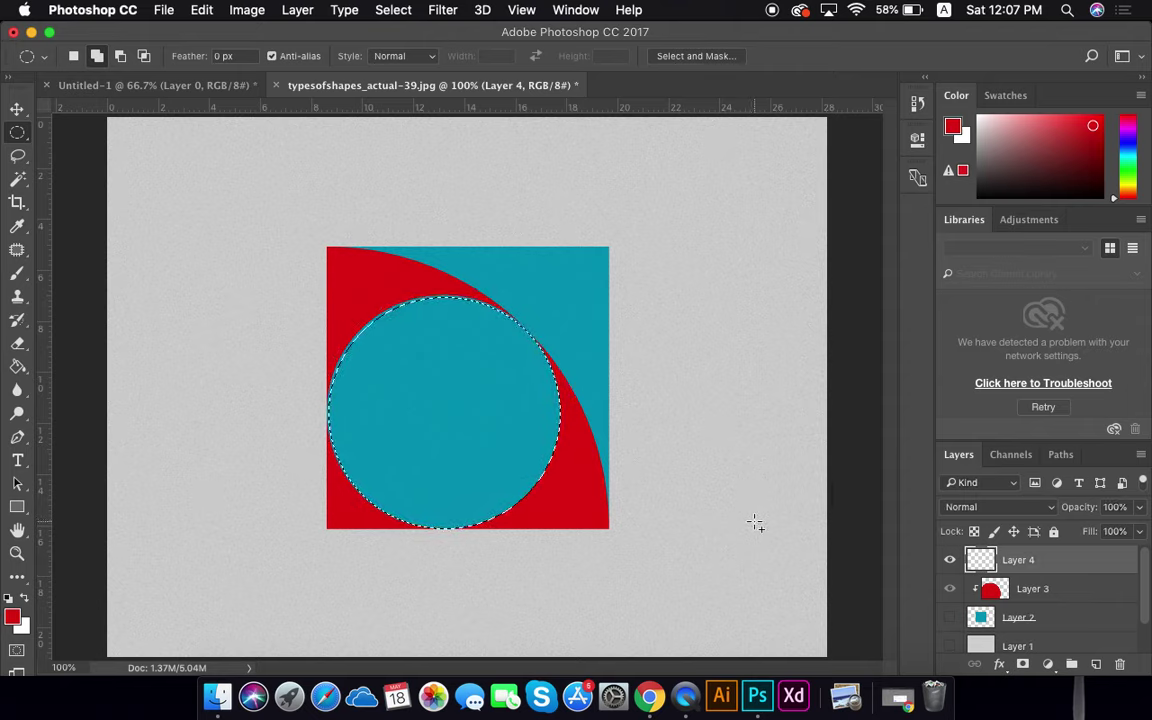
pyautogui.press('Left')
pyautogui.press('Left')
pyautogui.press('Left')
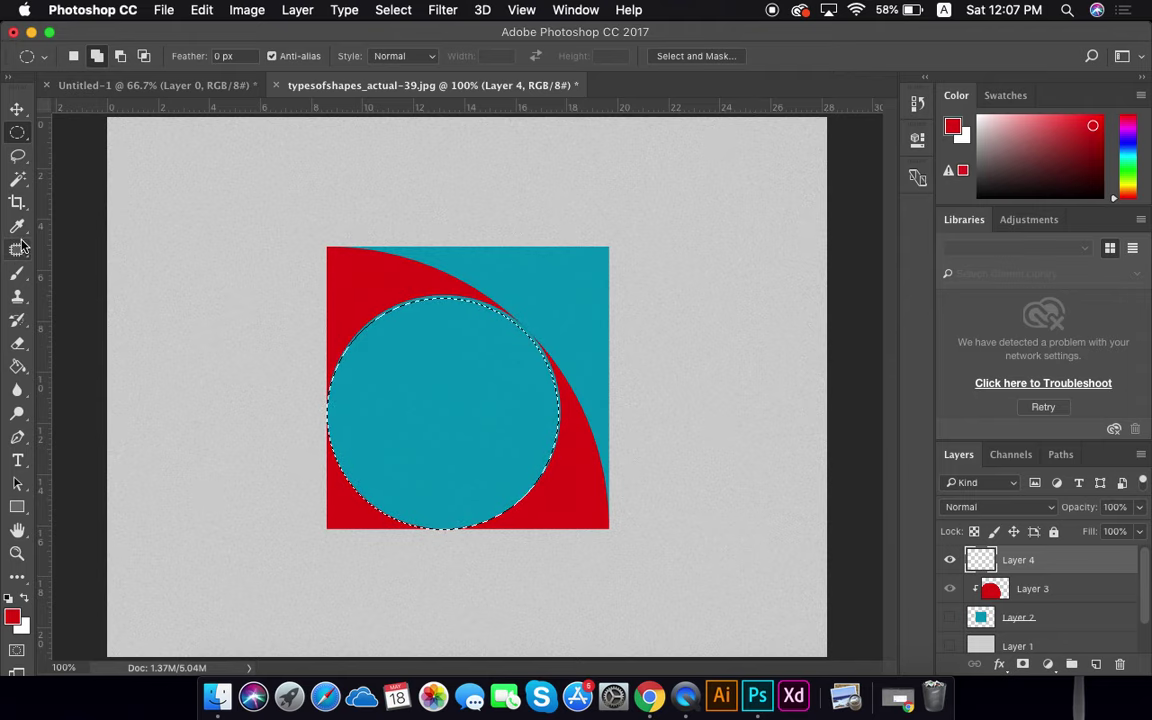
# Fill the circular selection with the teal sampled from the image and deselect
pyautogui.click(17, 226)
pyautogui.click(514, 261)
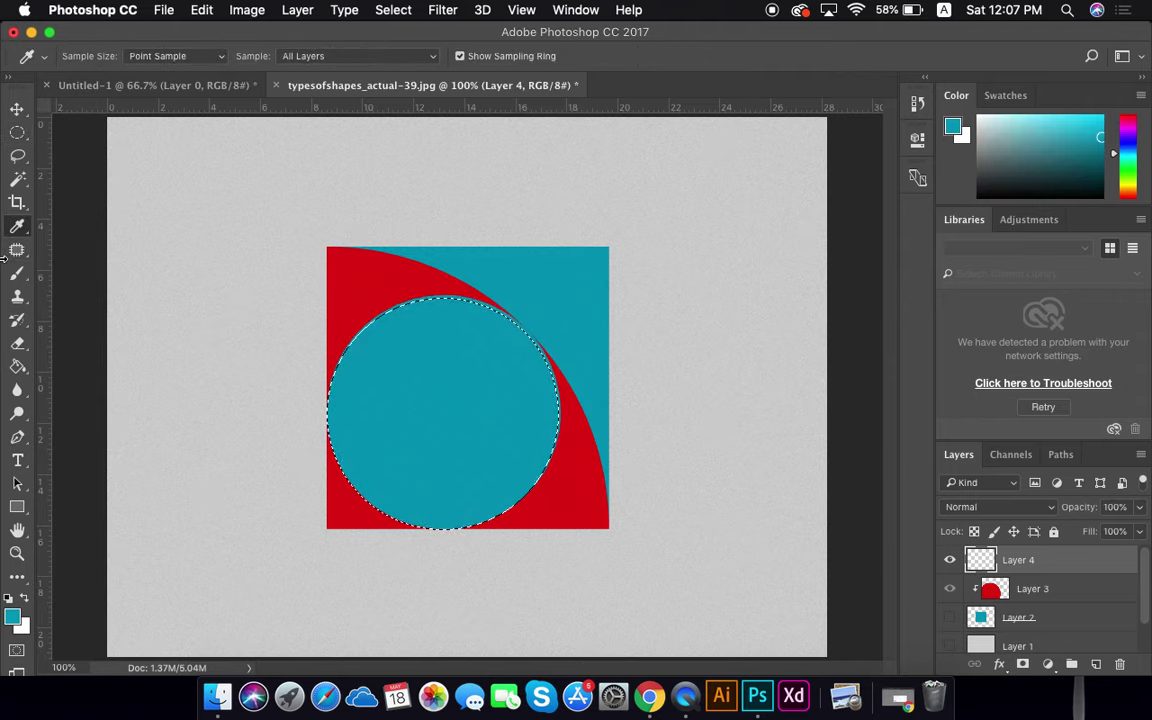
pyautogui.click(17, 366)
pyautogui.click(445, 445)
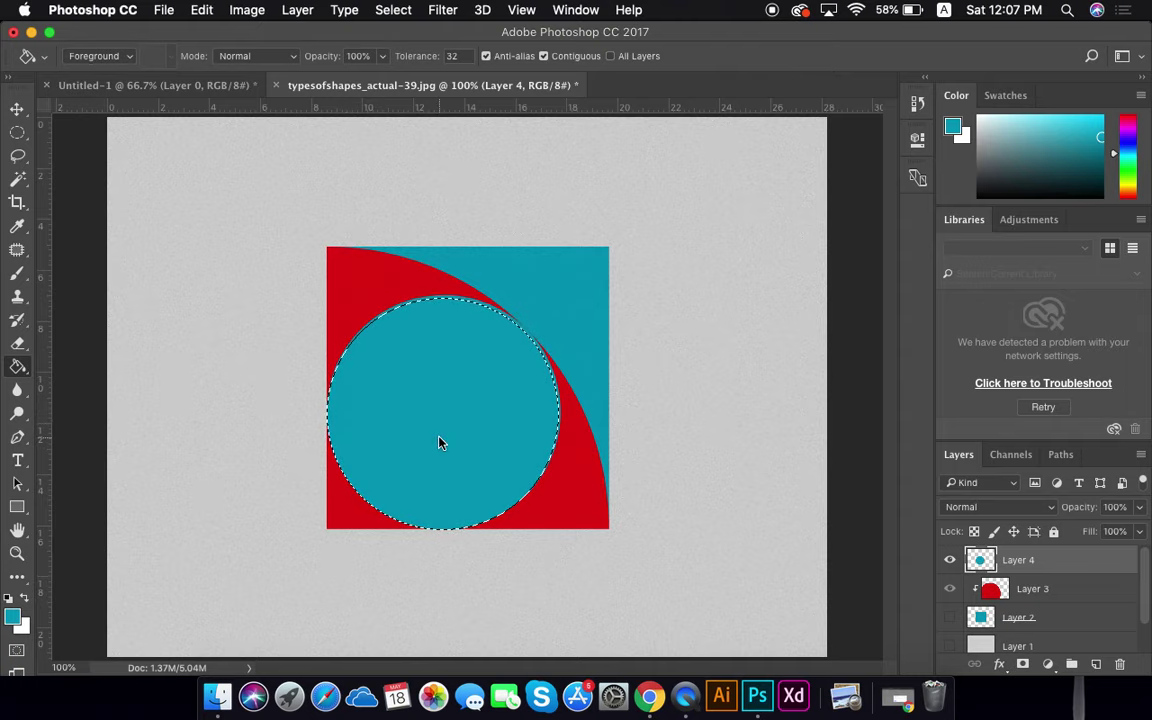
pyautogui.press('super+d')
# Show the teal square and grey backdrop layers, and close the Libraries and Adjustments tab group
pyautogui.click(12, 110)
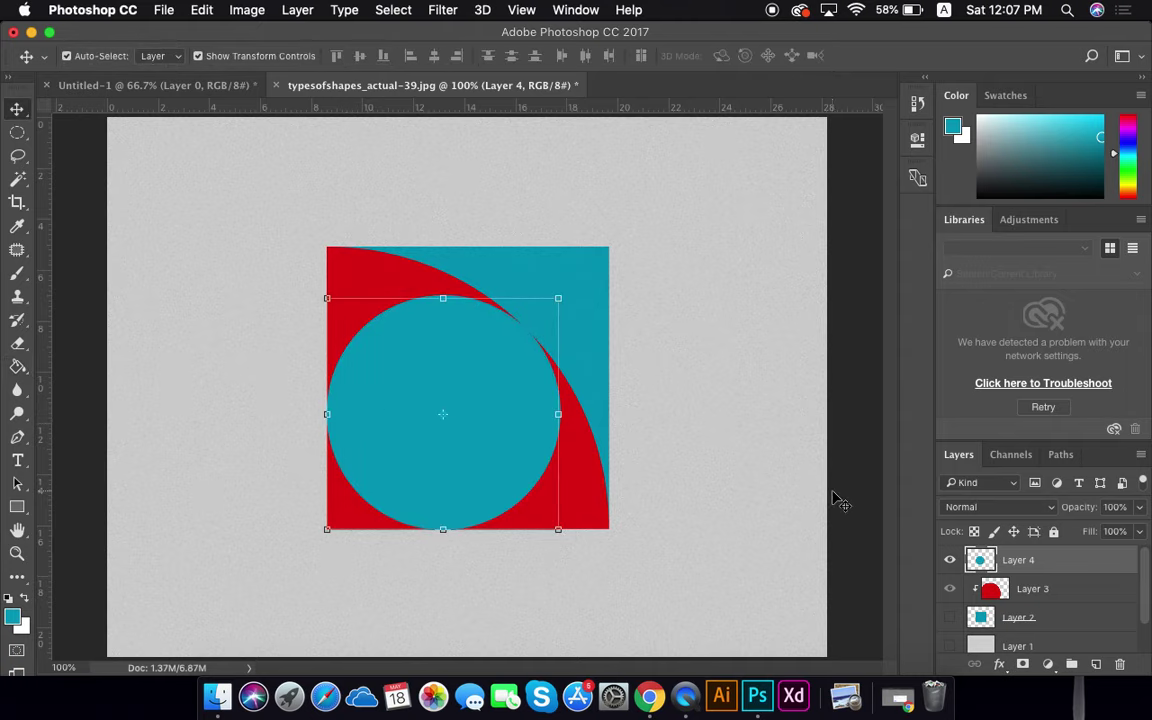
pyautogui.click(950, 618)
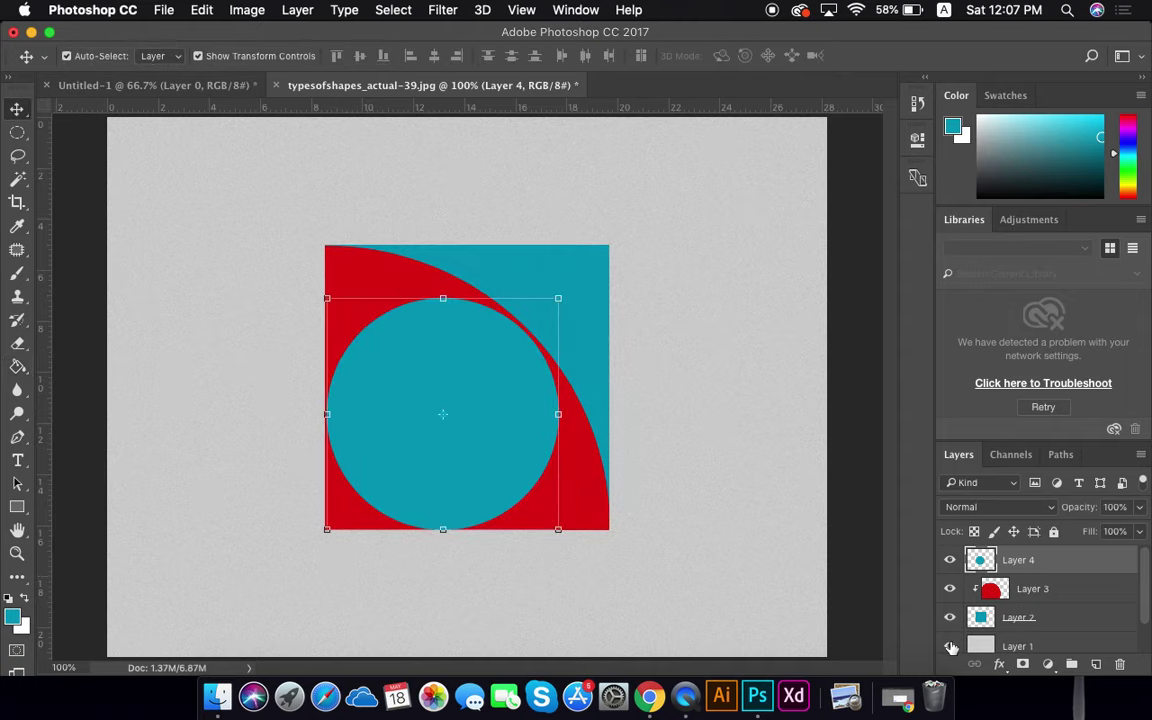
pyautogui.scroll(-1, 1012, 622)
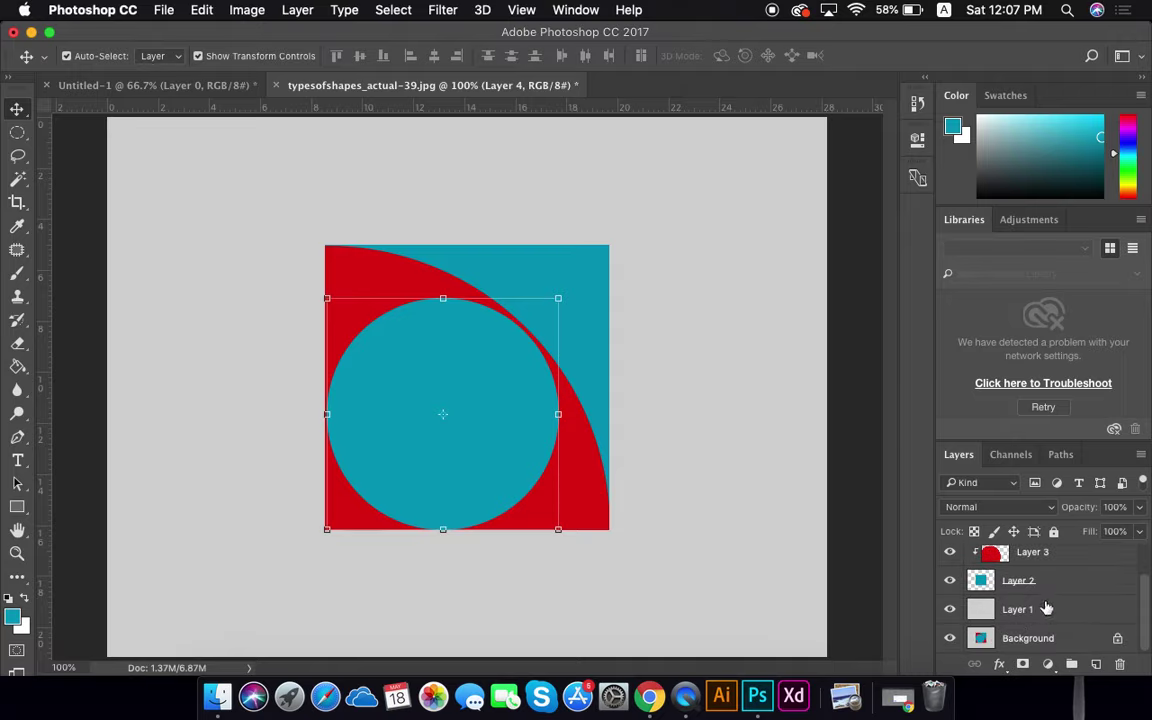
pyautogui.click(1141, 219)
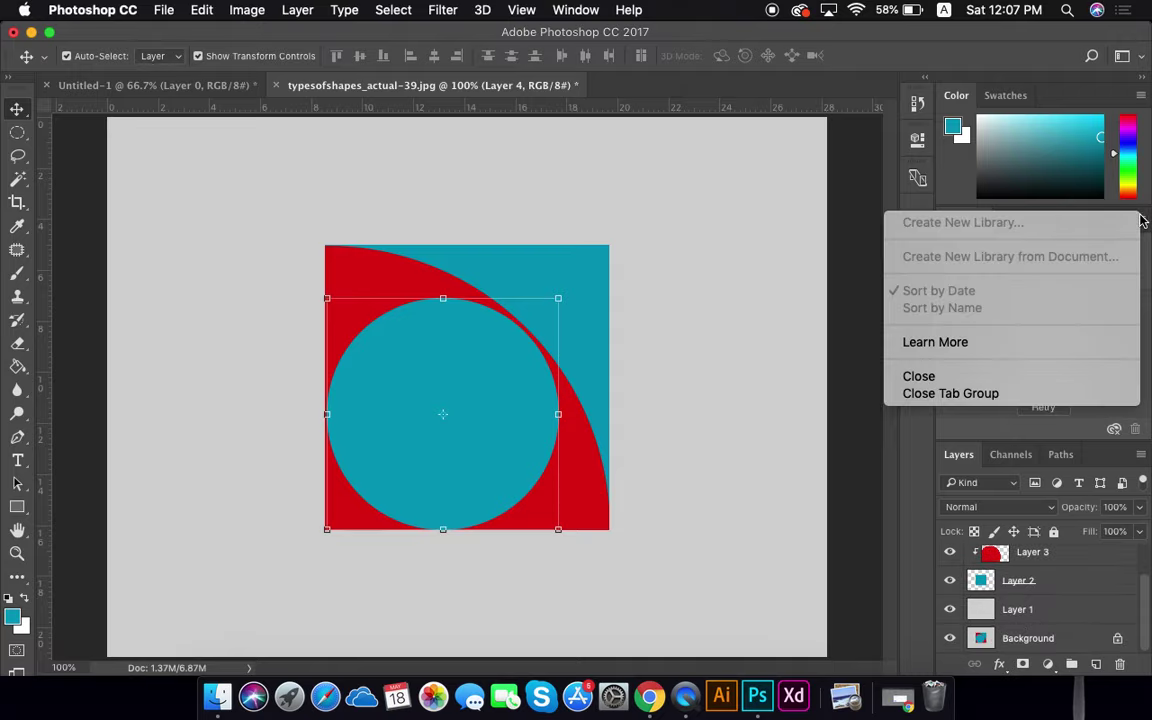
pyautogui.click(1059, 393)
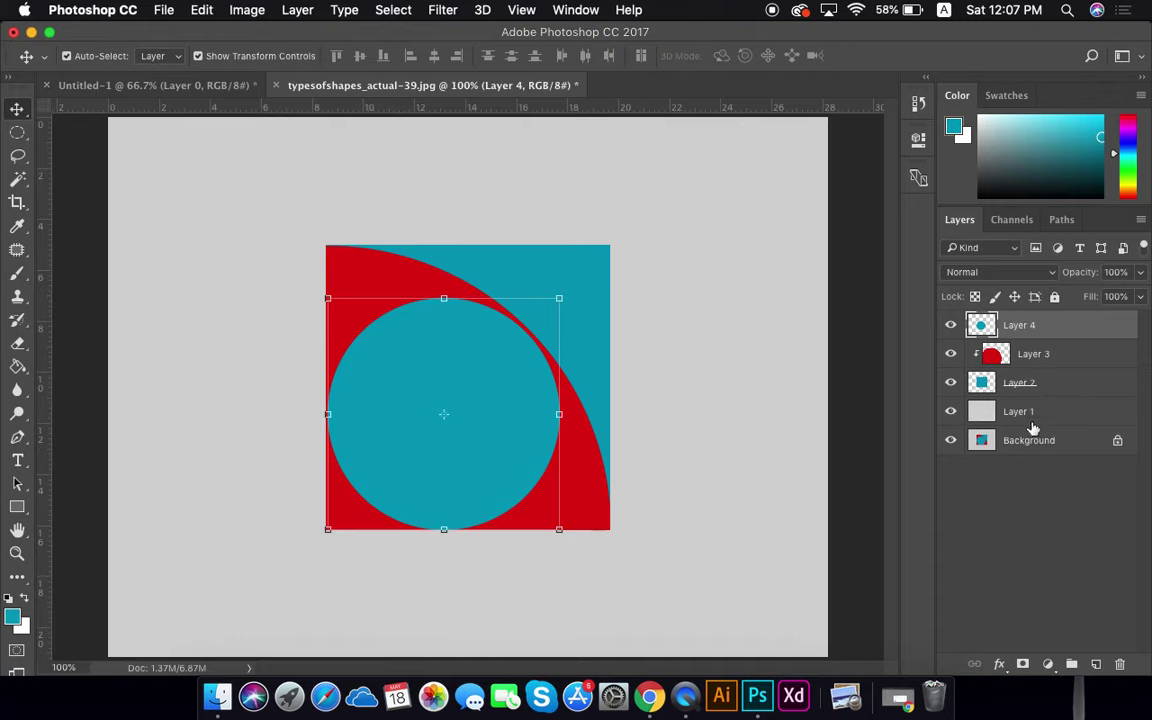
# Hide all four artwork layers to compare them with the original Background image, and show them again
pyautogui.moveTo(950, 325); pyautogui.dragTo(954, 418)
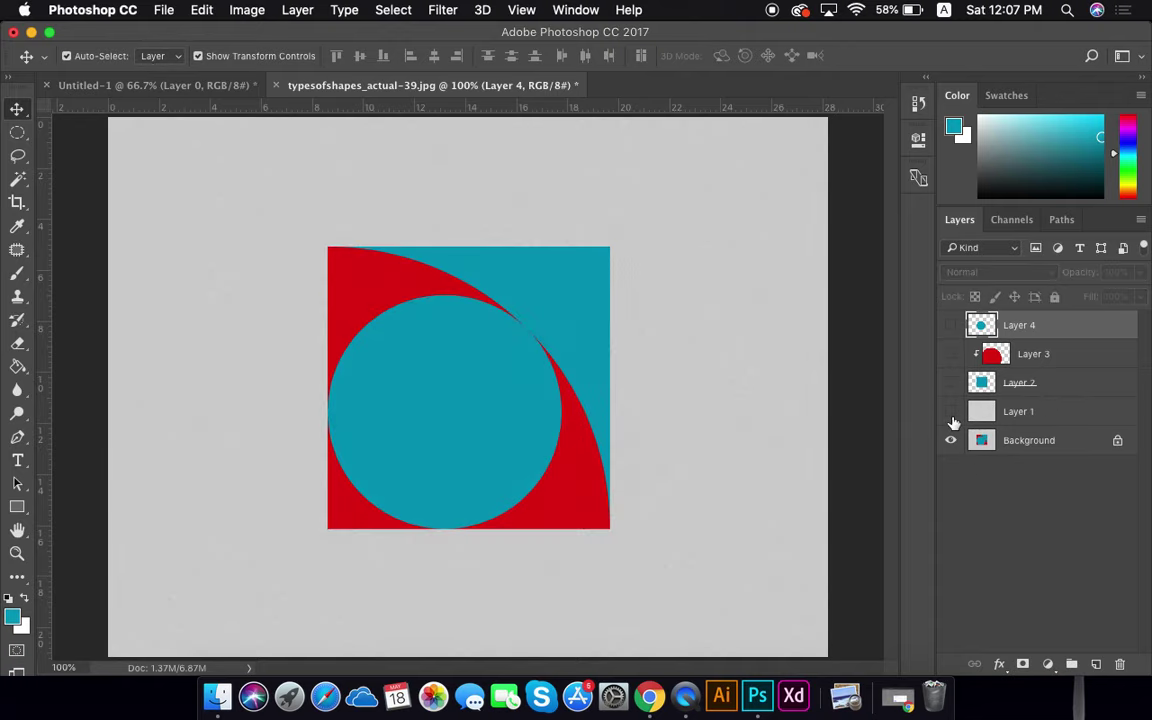
pyautogui.moveTo(954, 419); pyautogui.dragTo(954, 326)
pyautogui.click(995, 518)
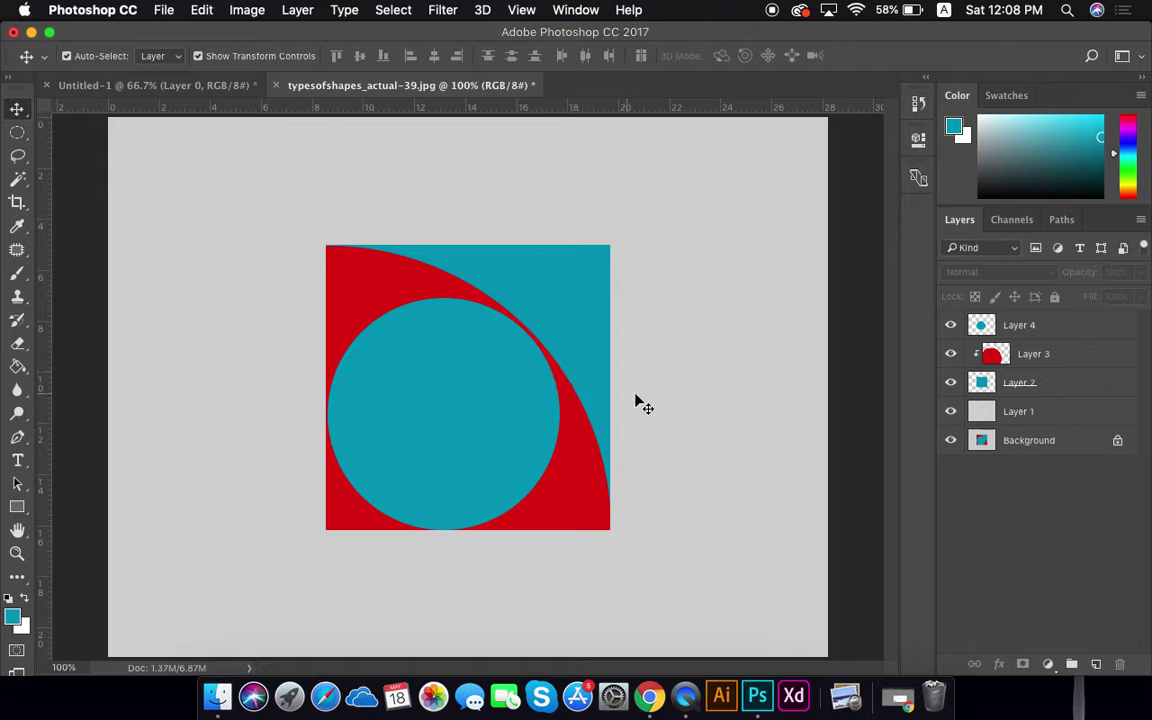
# Move the small teal circle up slightly with Free Transform so its edge meets the red arc
pyautogui.click(1000, 325)
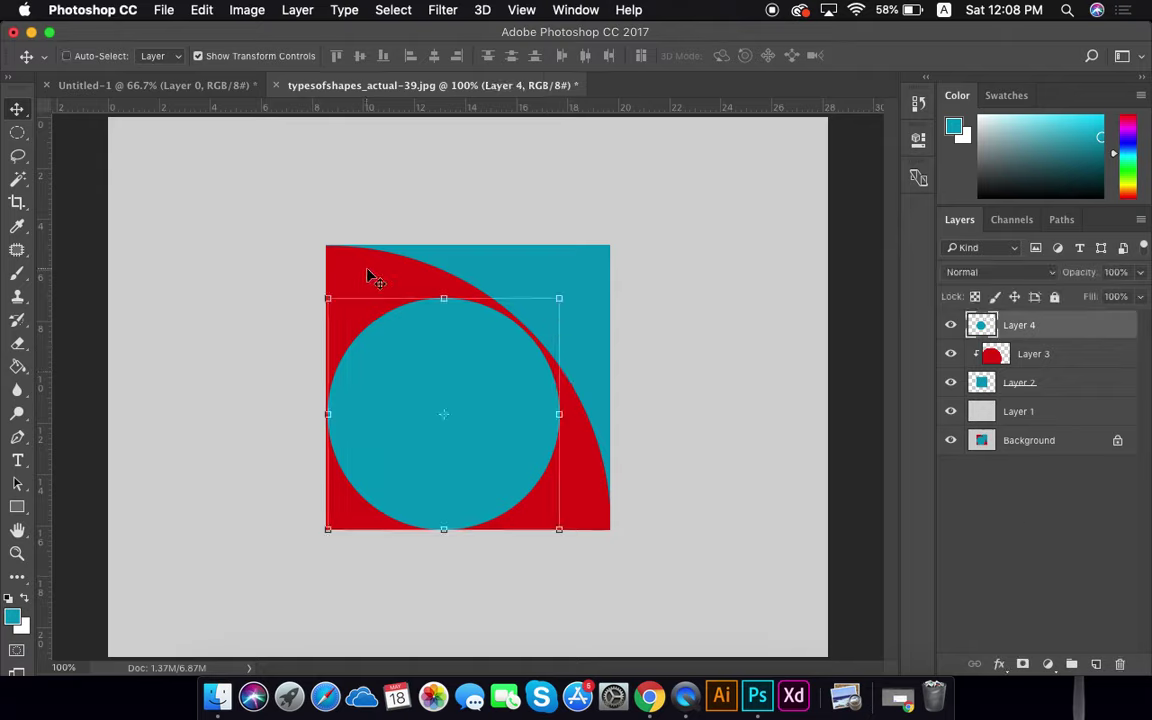
pyautogui.press('super+t')
pyautogui.press('Up')
pyautogui.press('Up')
pyautogui.press('Up')
pyautogui.press('Up')
pyautogui.press('Up')
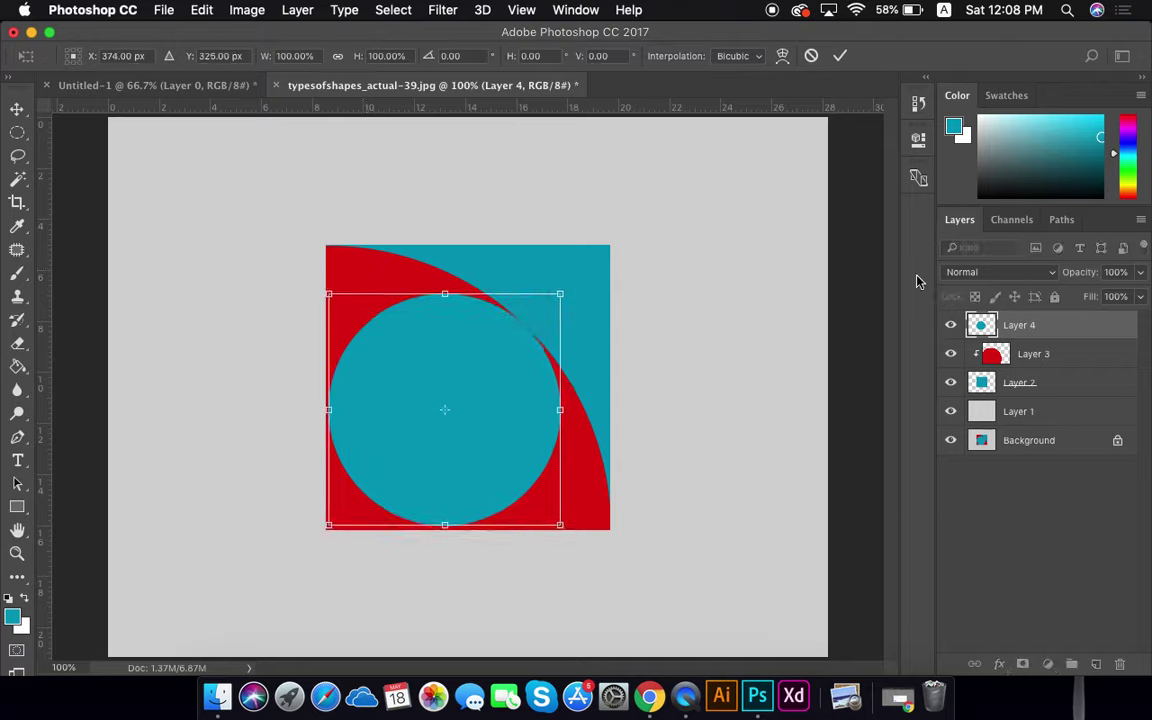
pyautogui.click(840, 55)
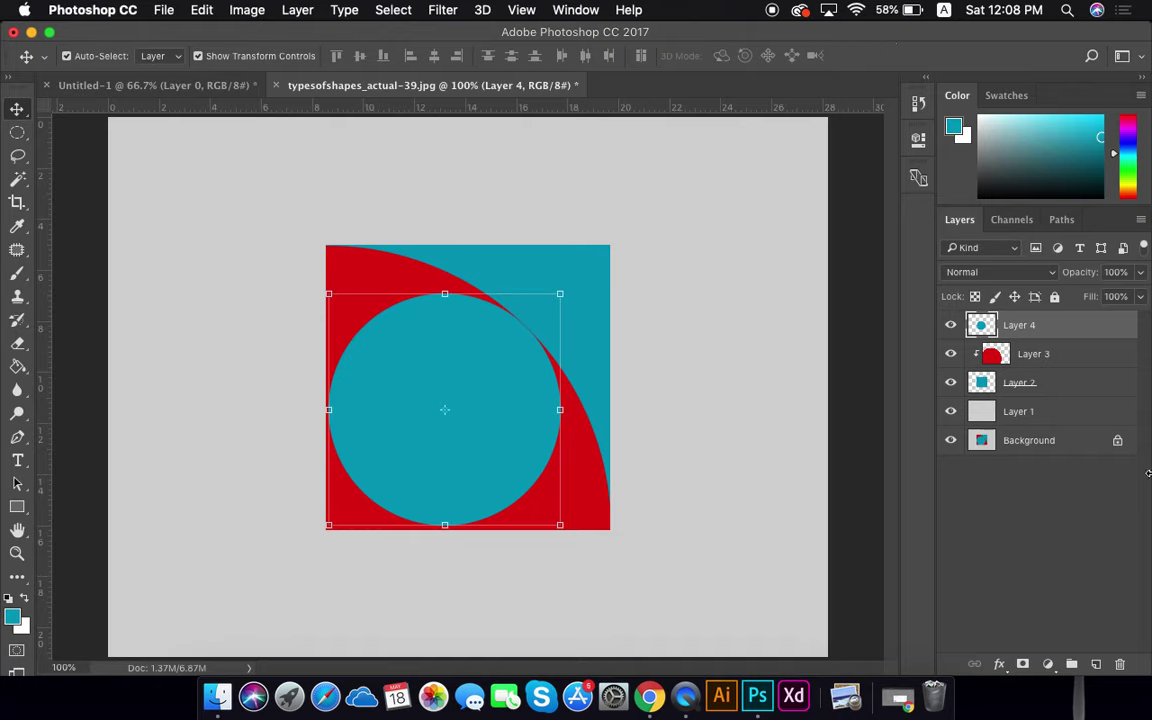
pyautogui.click(1010, 495)
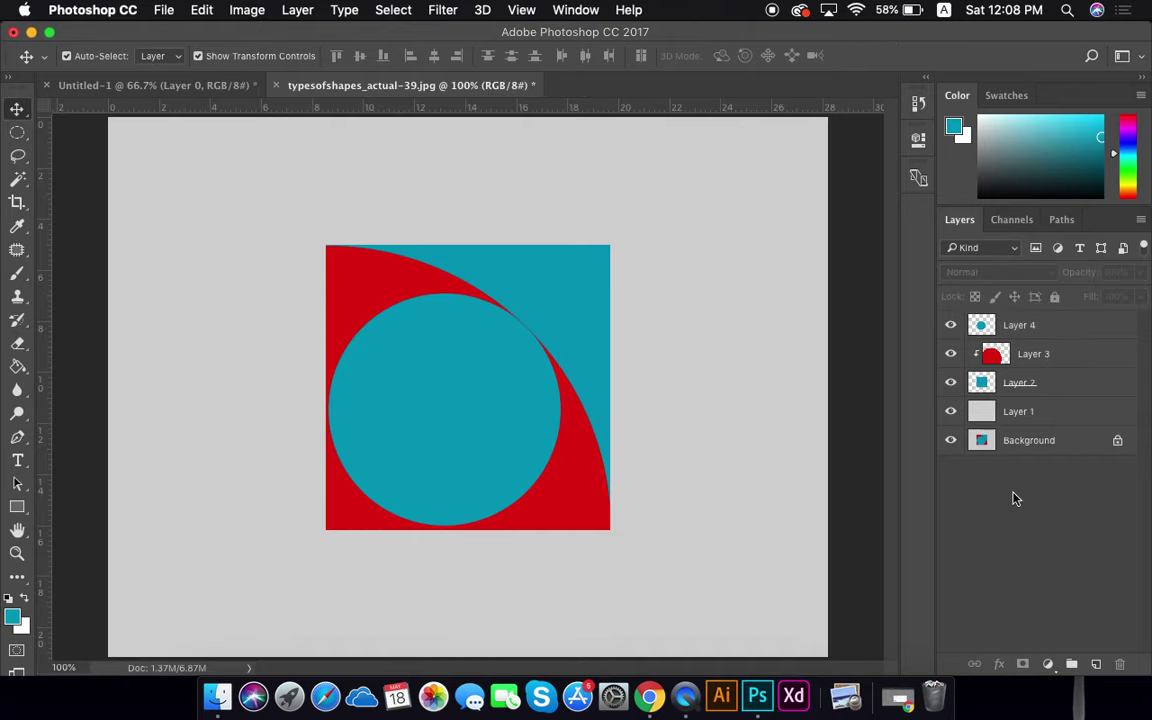
# Group the four artwork layers, Layer 1 through Layer 4, leaving Background outside the group
pyautogui.click(1023, 411)
pyautogui.keyDown('shift'); pyautogui.click(1040, 330); pyautogui.keyUp('shift')
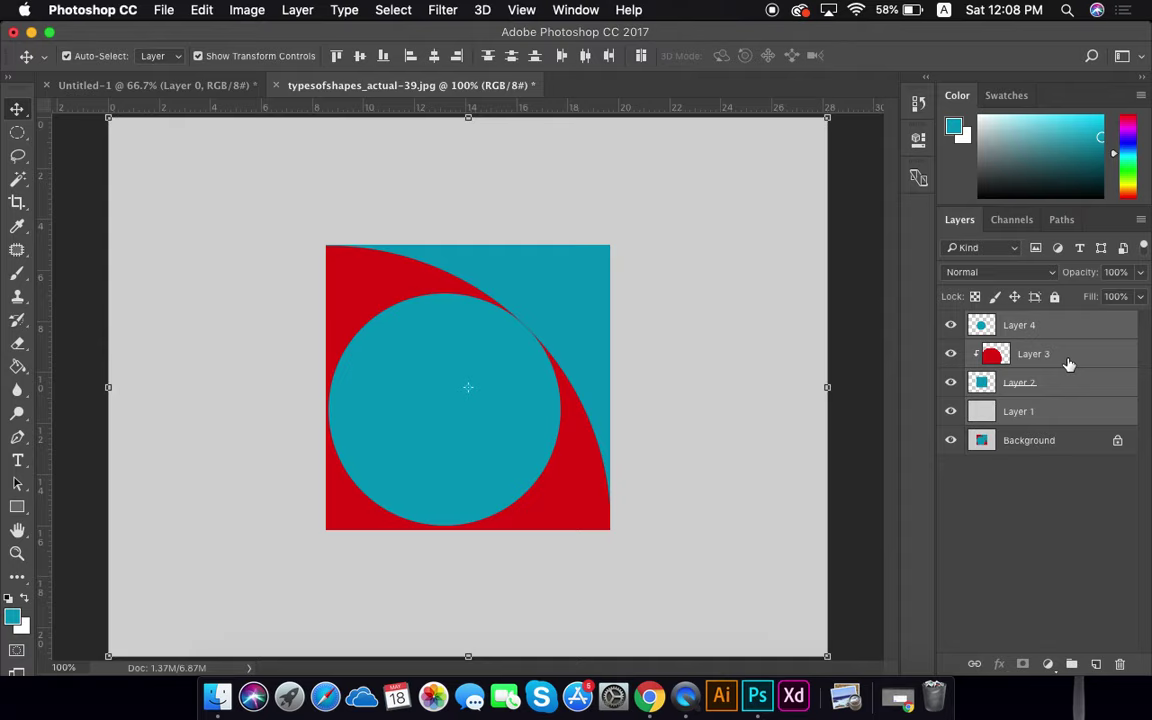
pyautogui.click(1071, 664)
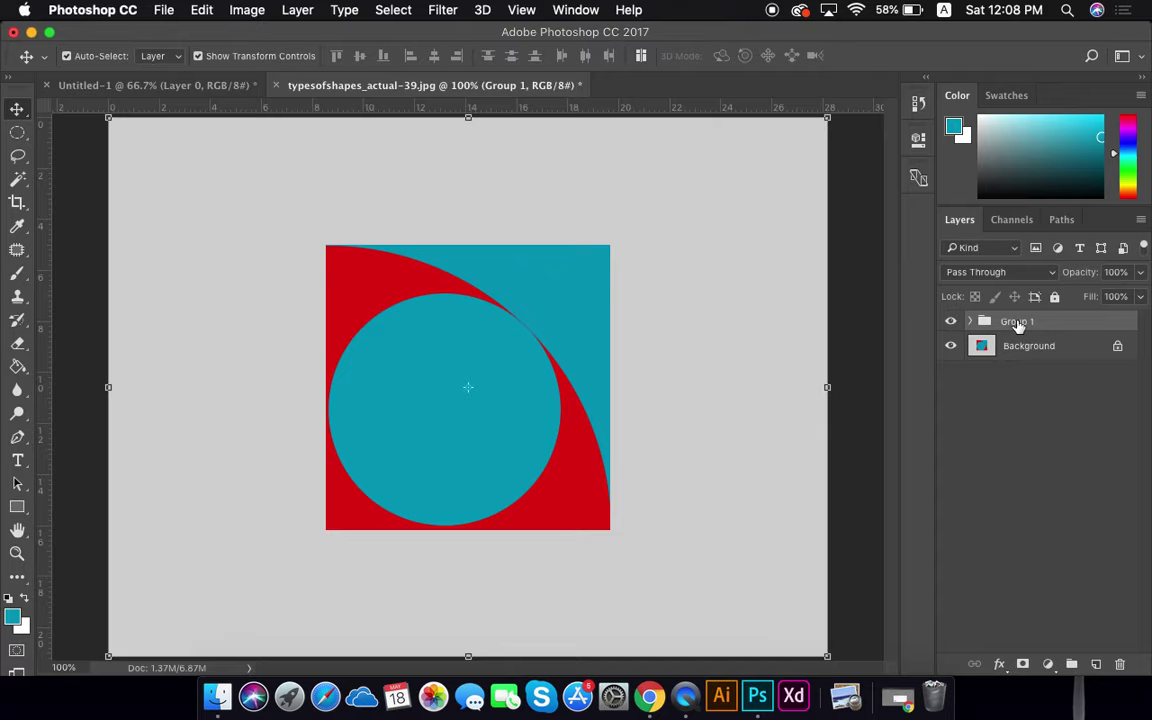
# Toggle the visibility of Group 1 to compare the recreated artwork with the original Background image
pyautogui.click(1018, 391)
pyautogui.click(951, 321)
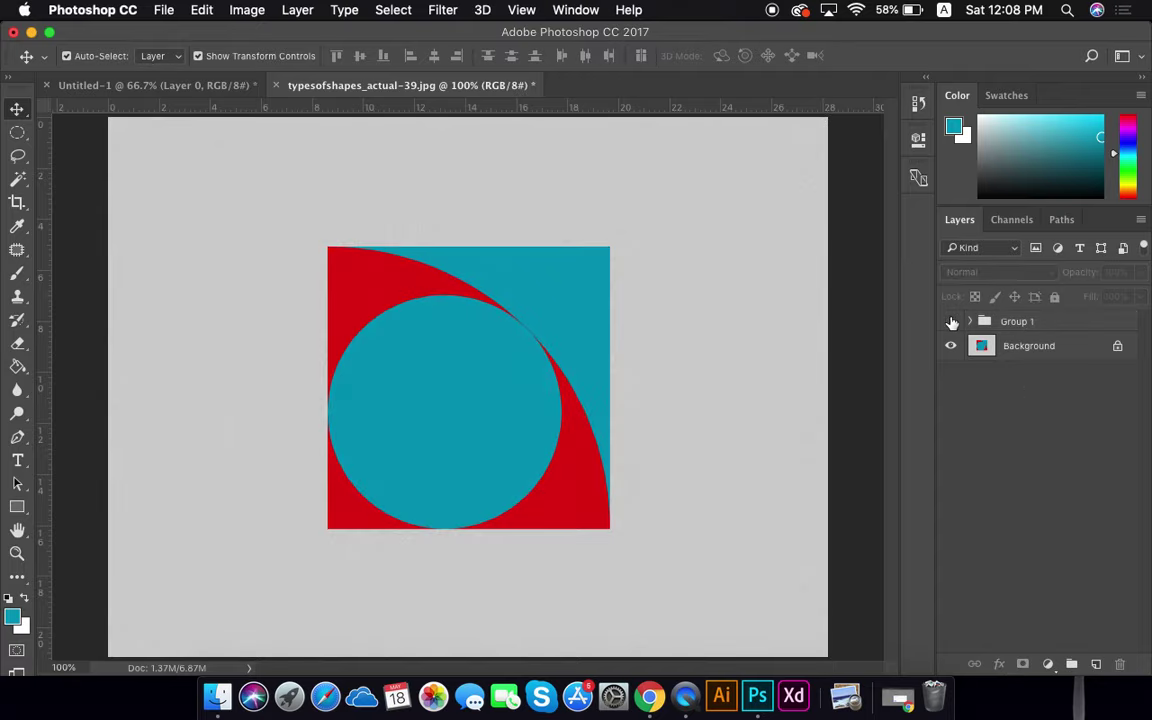
pyautogui.click(951, 321)
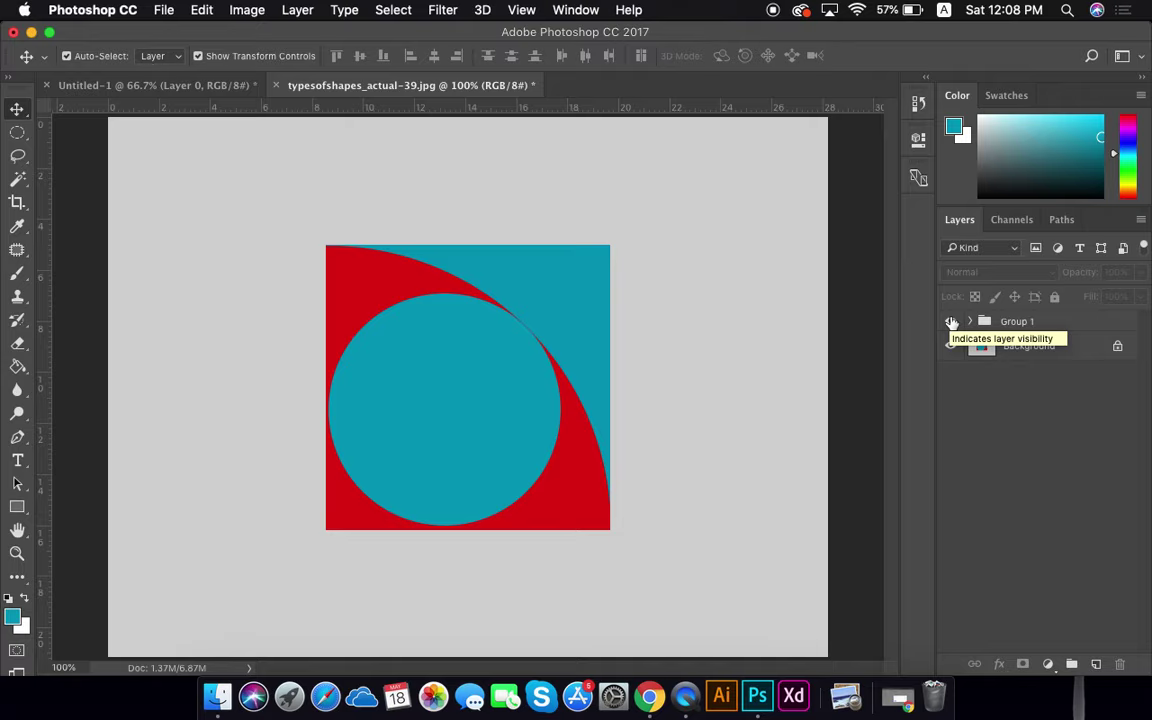
pyautogui.click(951, 321)
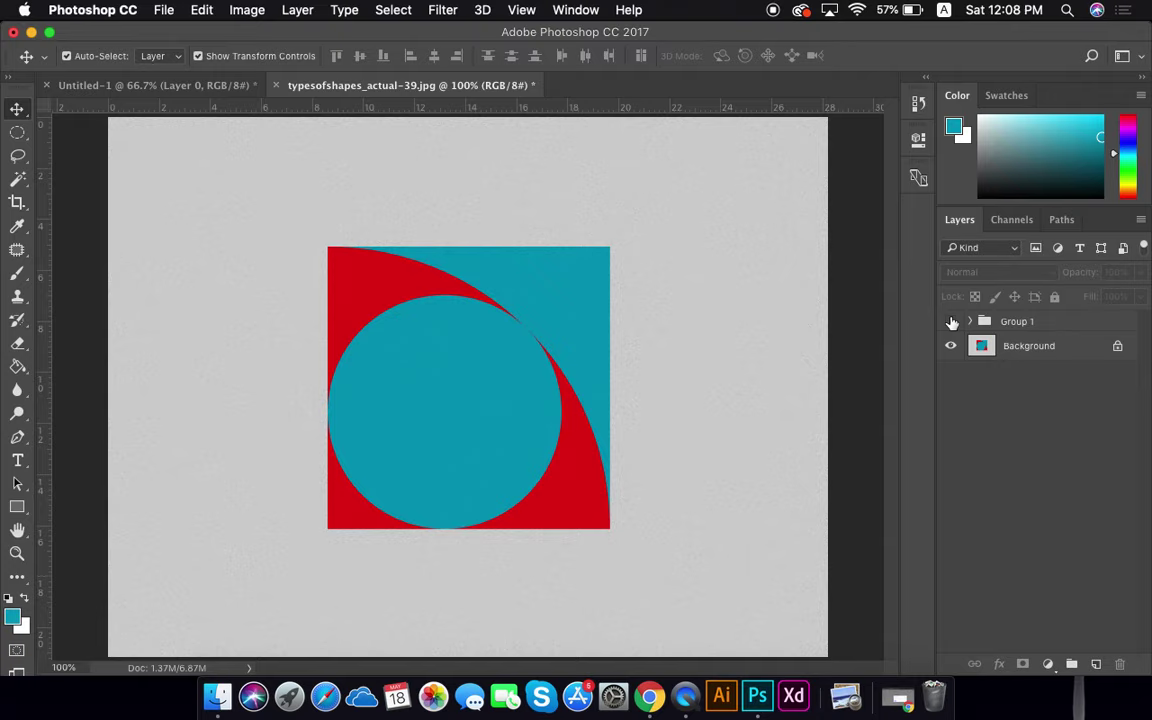
pyautogui.click(951, 321)
# Undo the layer grouping, group the same four layers again, and deselect the group
pyautogui.press('super+z')
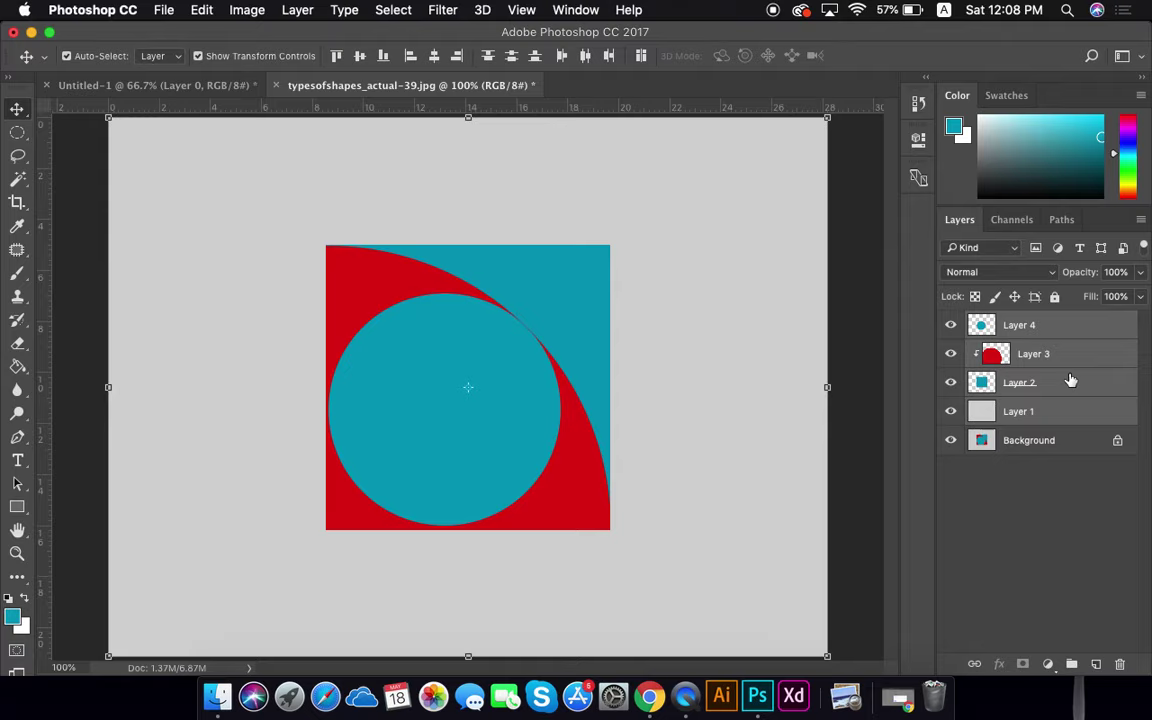
pyautogui.press('super+g')
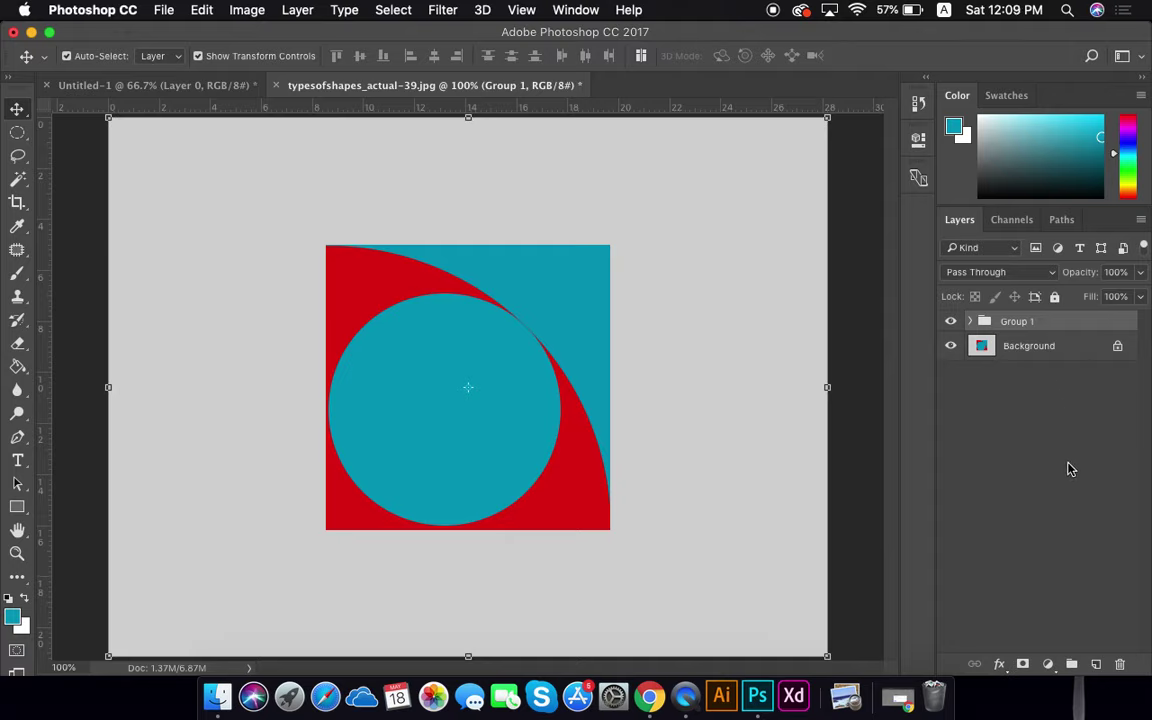
pyautogui.click(967, 478)
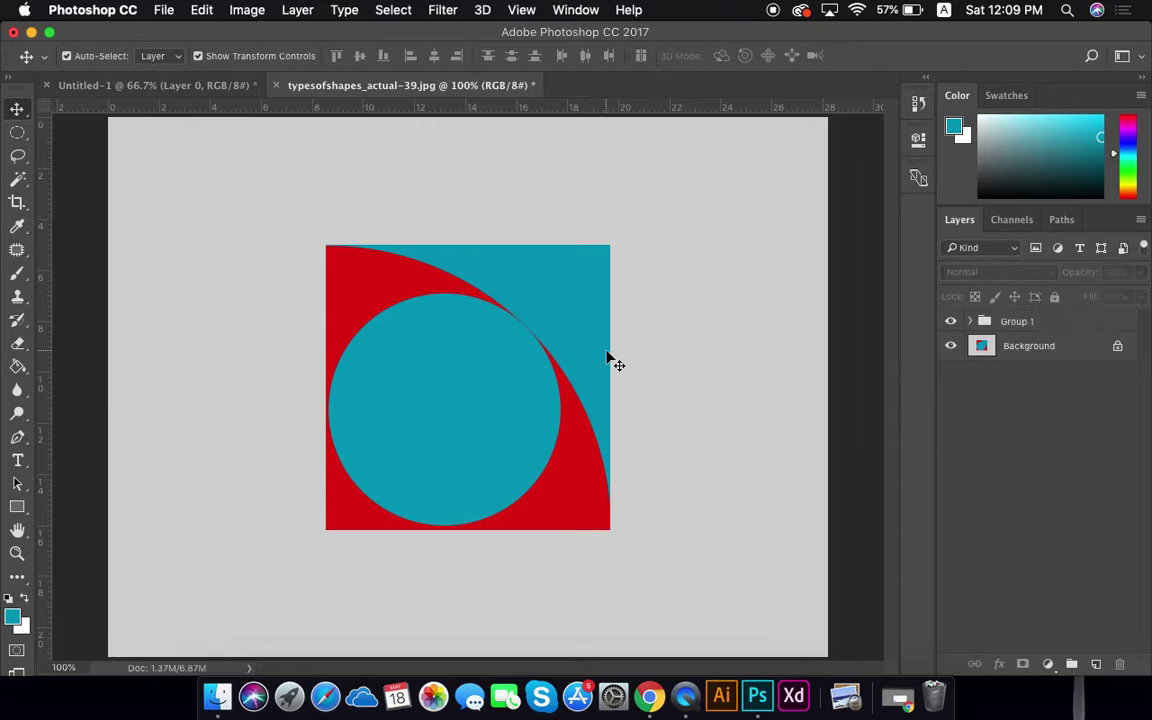
# Preview the artwork in Save for Web (Legacy) with the PNG-24 format, and leave the export without saving
pyautogui.click(162, 10)
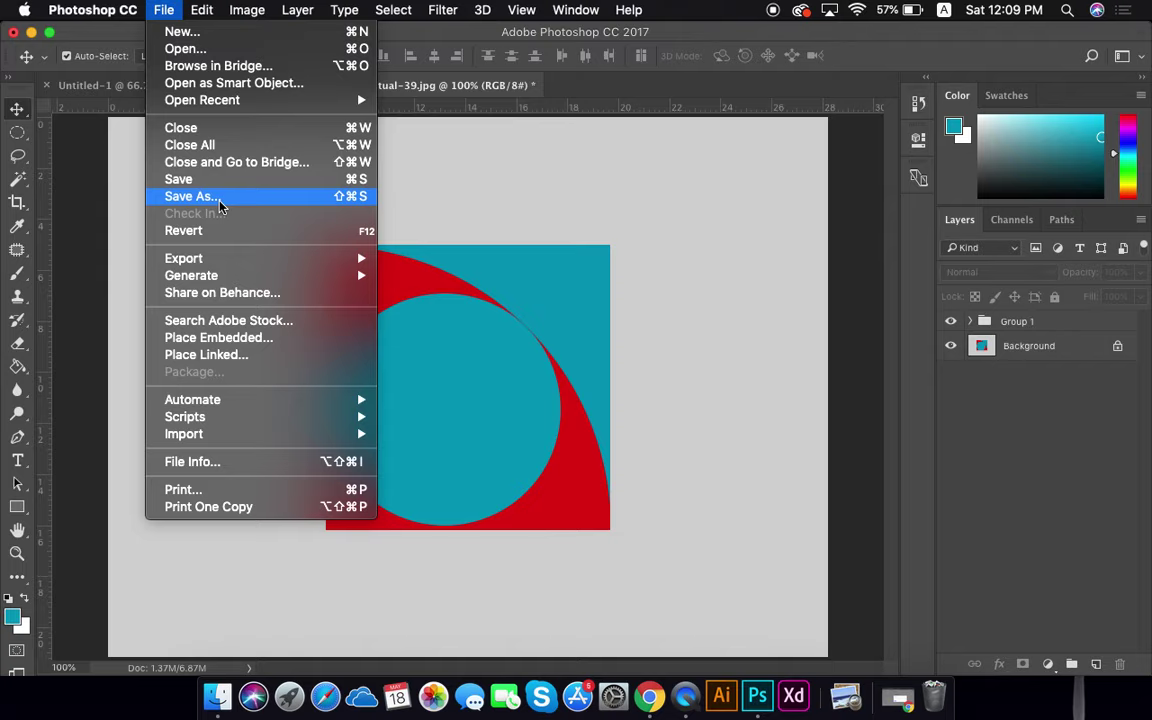
pyautogui.moveTo(263, 265)
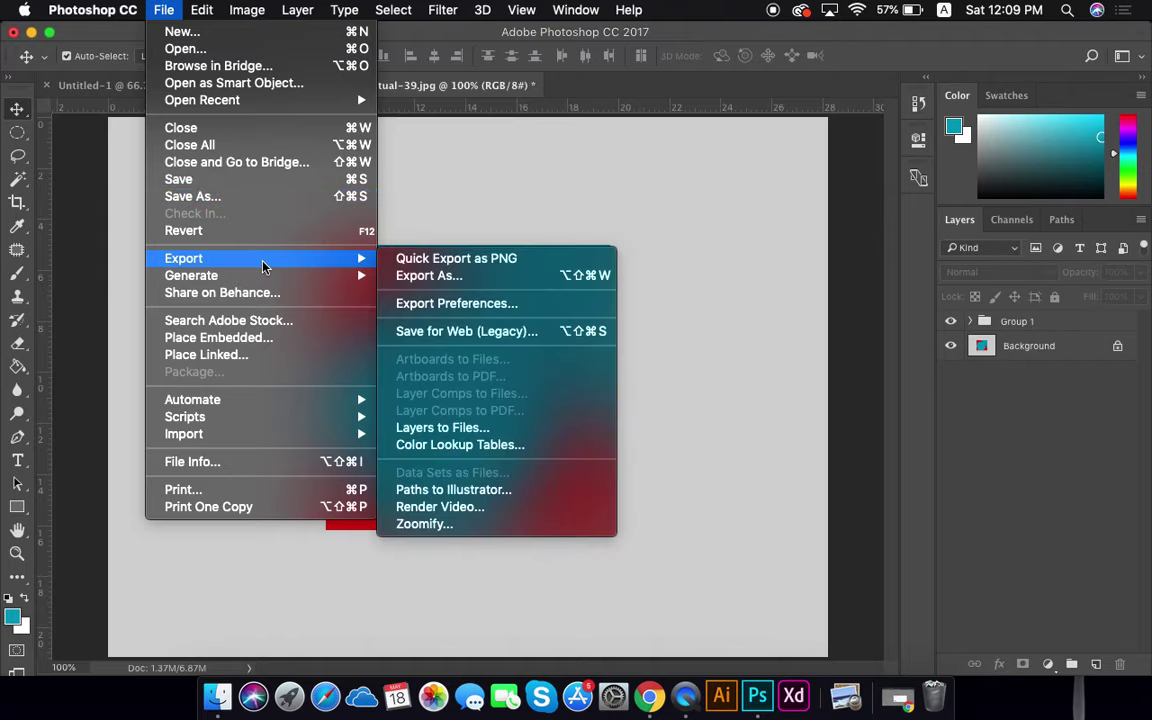
pyautogui.click(463, 336)
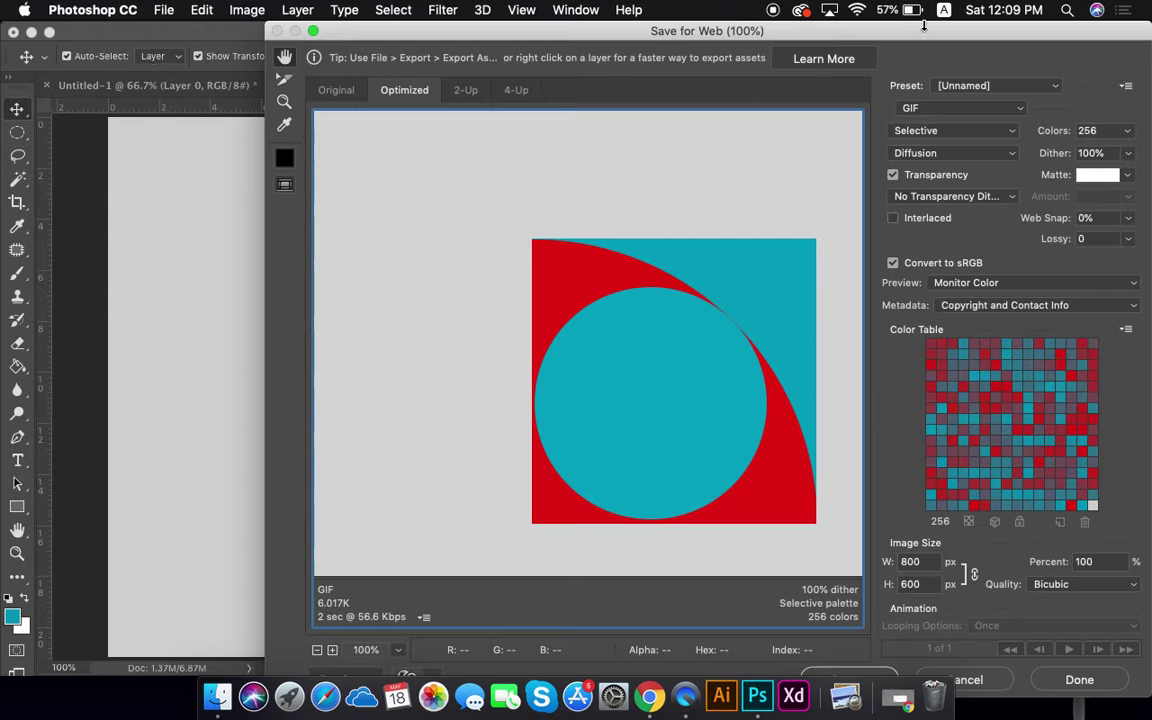
pyautogui.moveTo(924, 25); pyautogui.dragTo(790, 25)
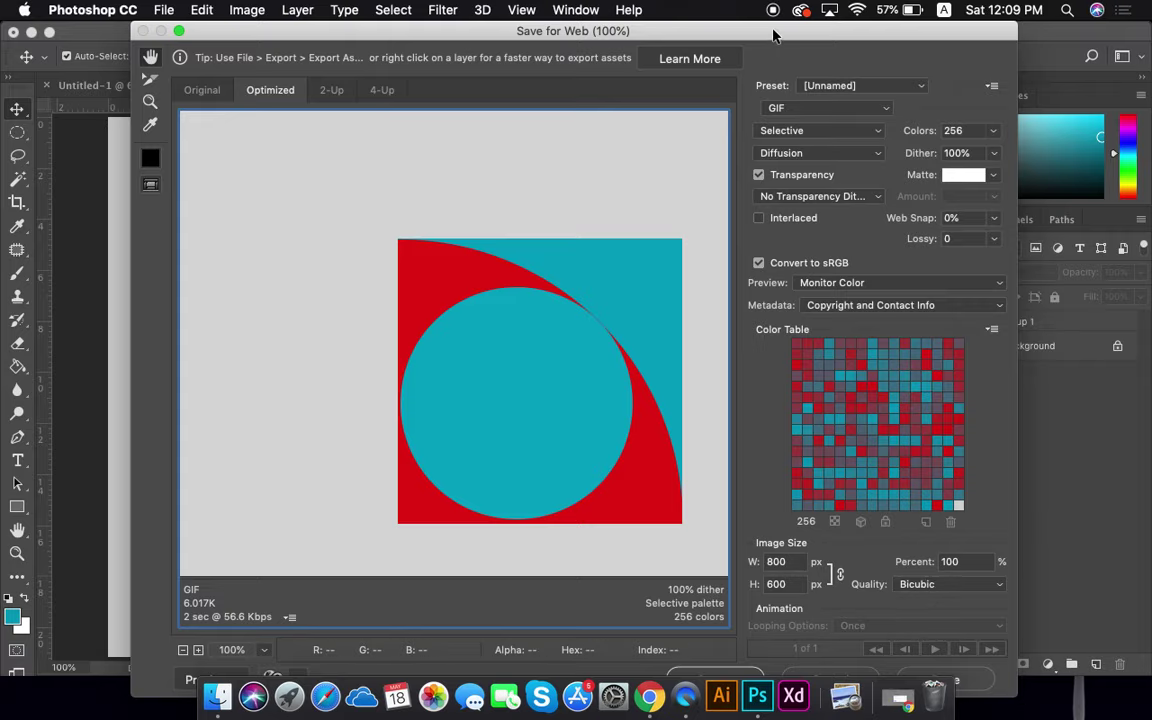
pyautogui.moveTo(775, 38); pyautogui.dragTo(862, 36)
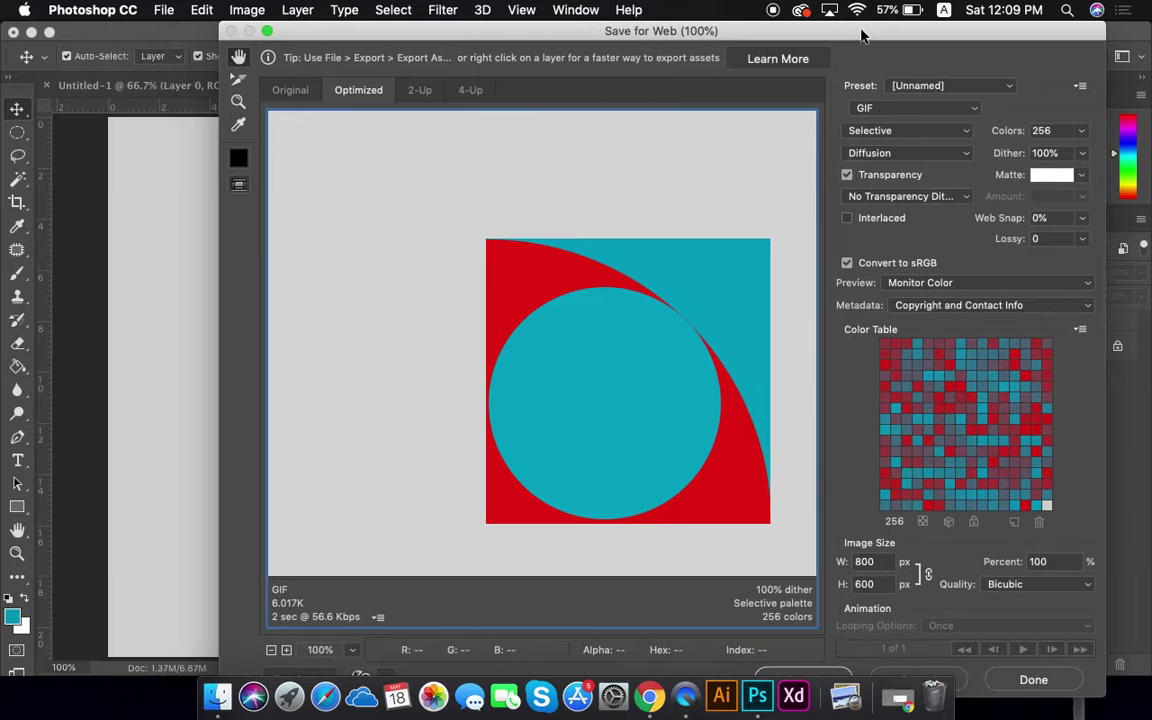
pyautogui.click(872, 114)
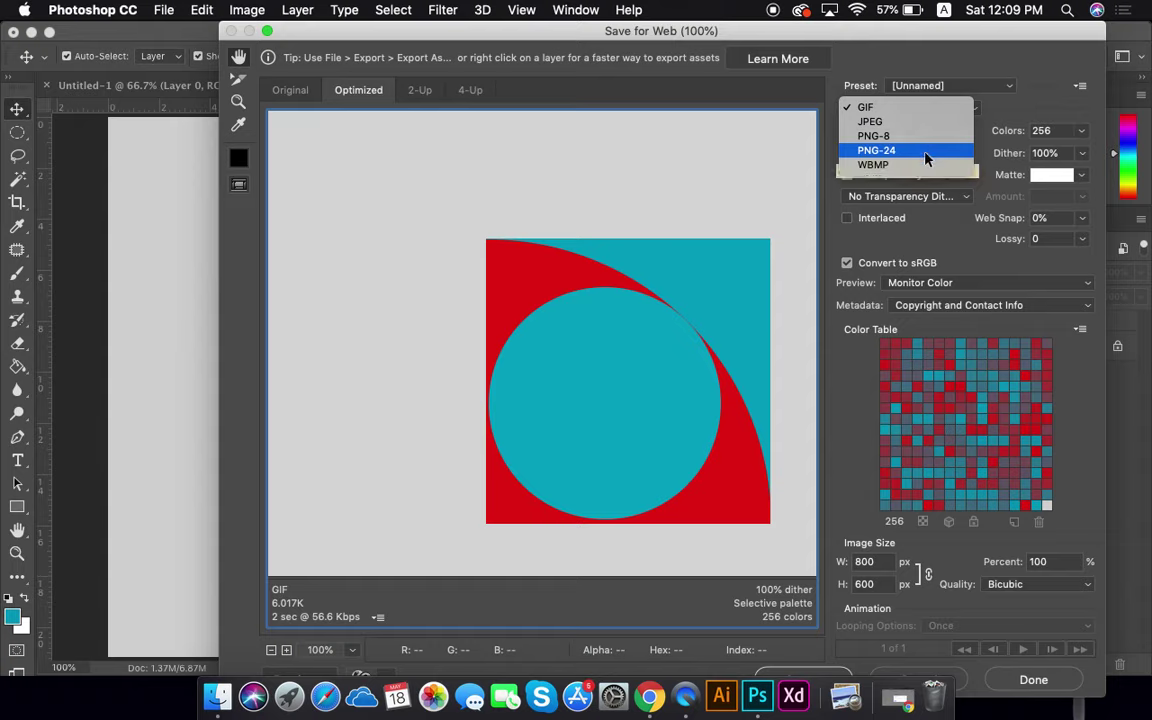
pyautogui.click(926, 152)
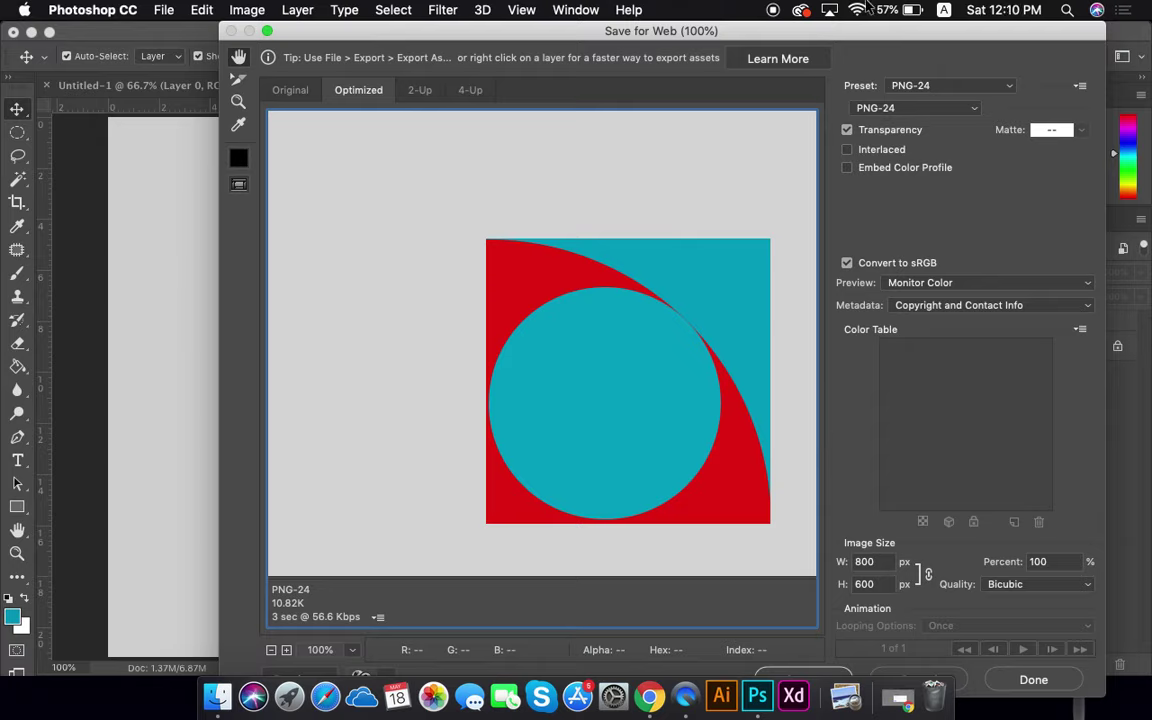
pyautogui.moveTo(836, 31); pyautogui.dragTo(1066, 48)
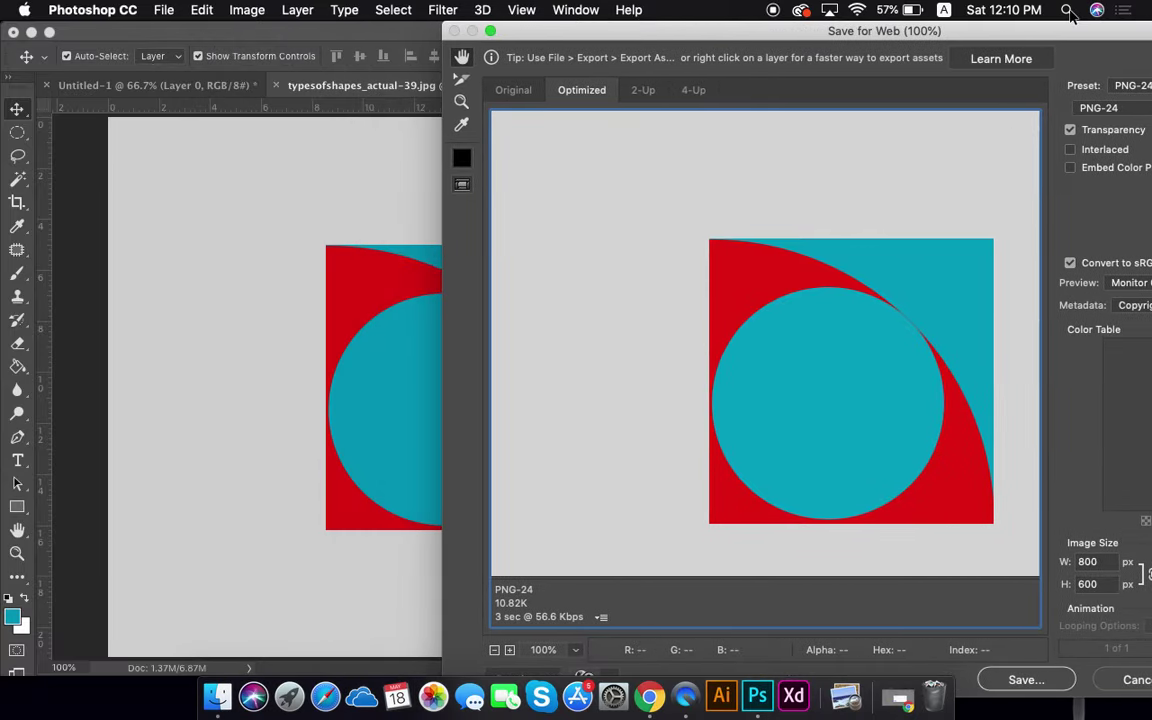
pyautogui.moveTo(1054, 38); pyautogui.dragTo(886, 52)
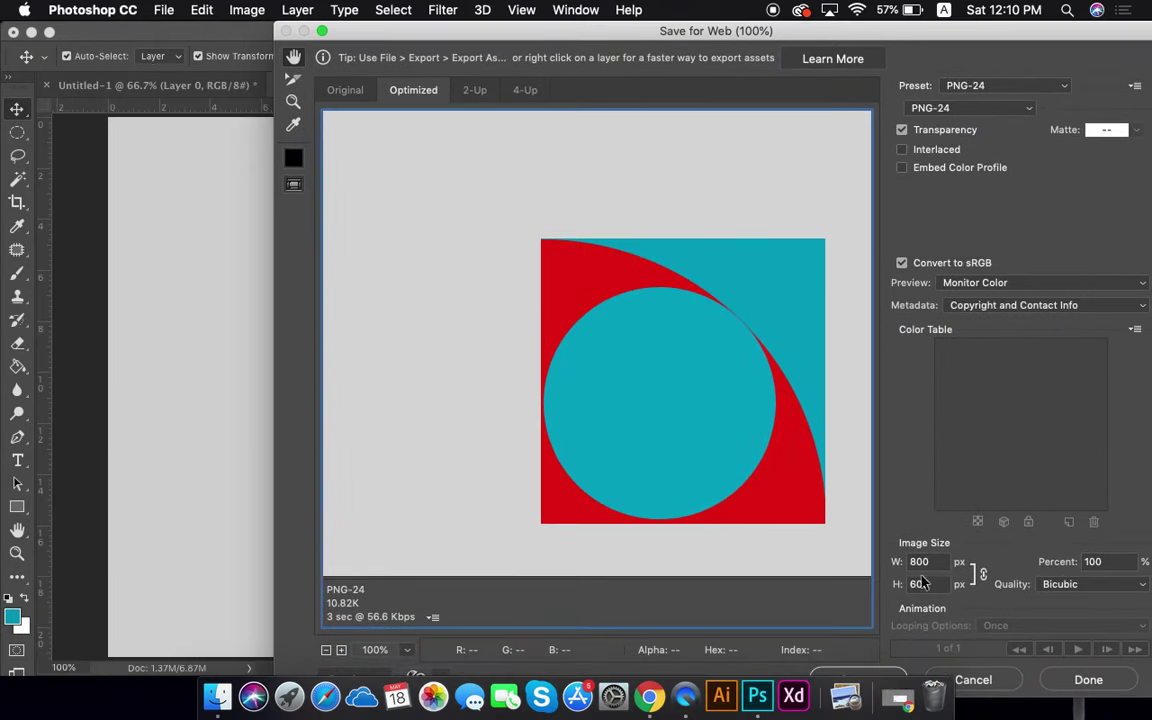
pyautogui.click(972, 679)
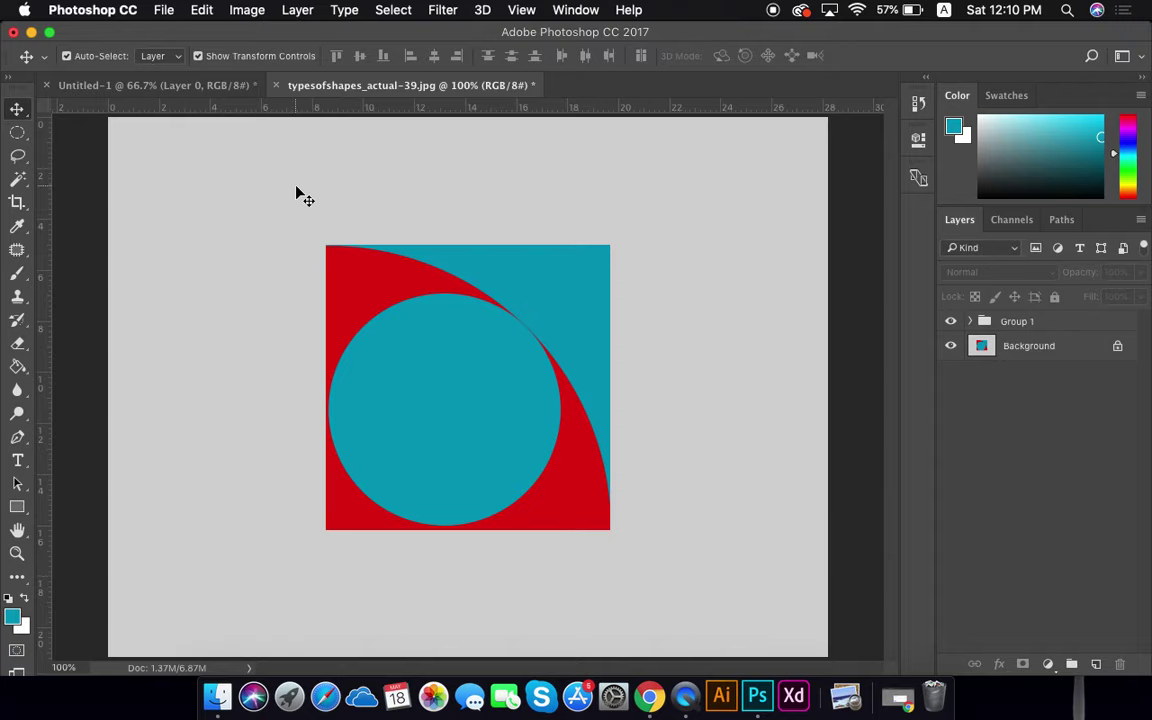
# Try to convert the layered document's color mode to CMYK Color, and cancel instead of flattening
pyautogui.click(164, 9)
pyautogui.moveTo(228, 9)
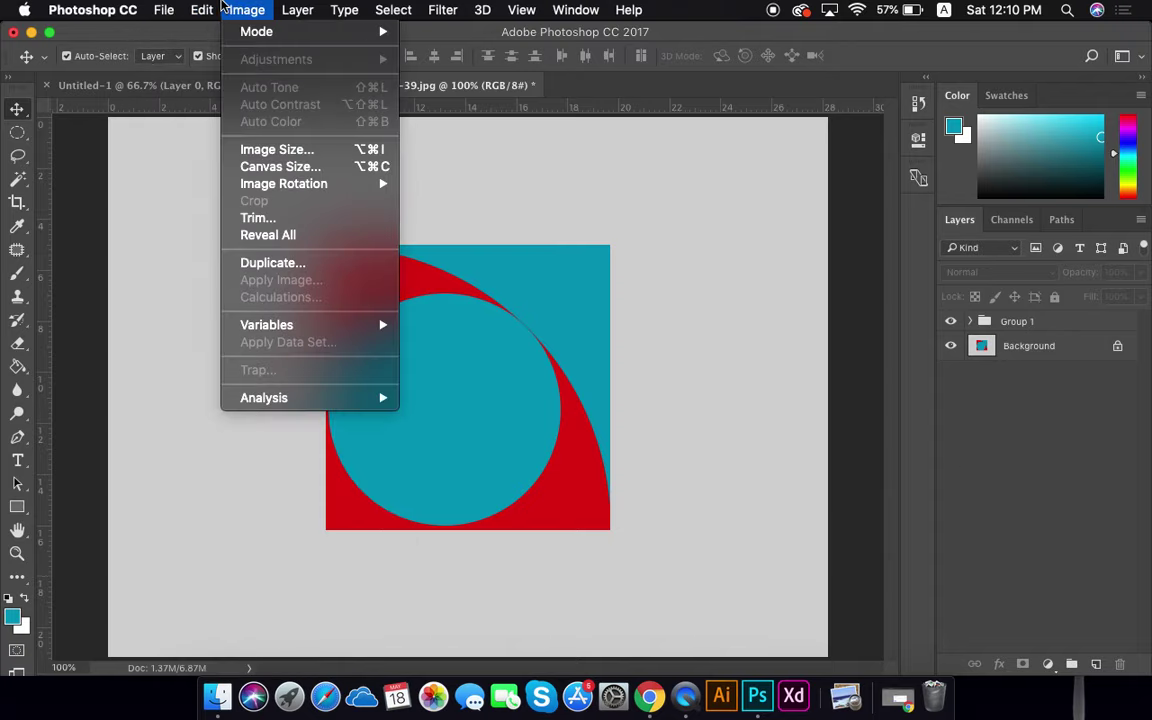
pyautogui.moveTo(258, 32)
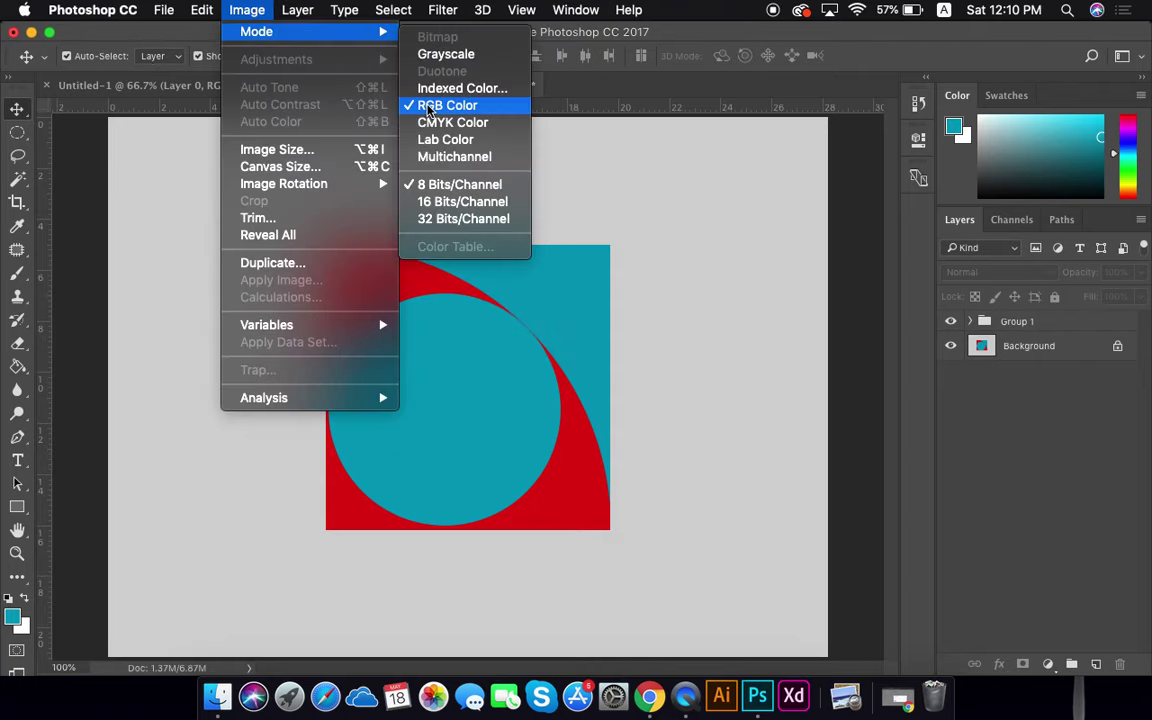
pyautogui.click(495, 122)
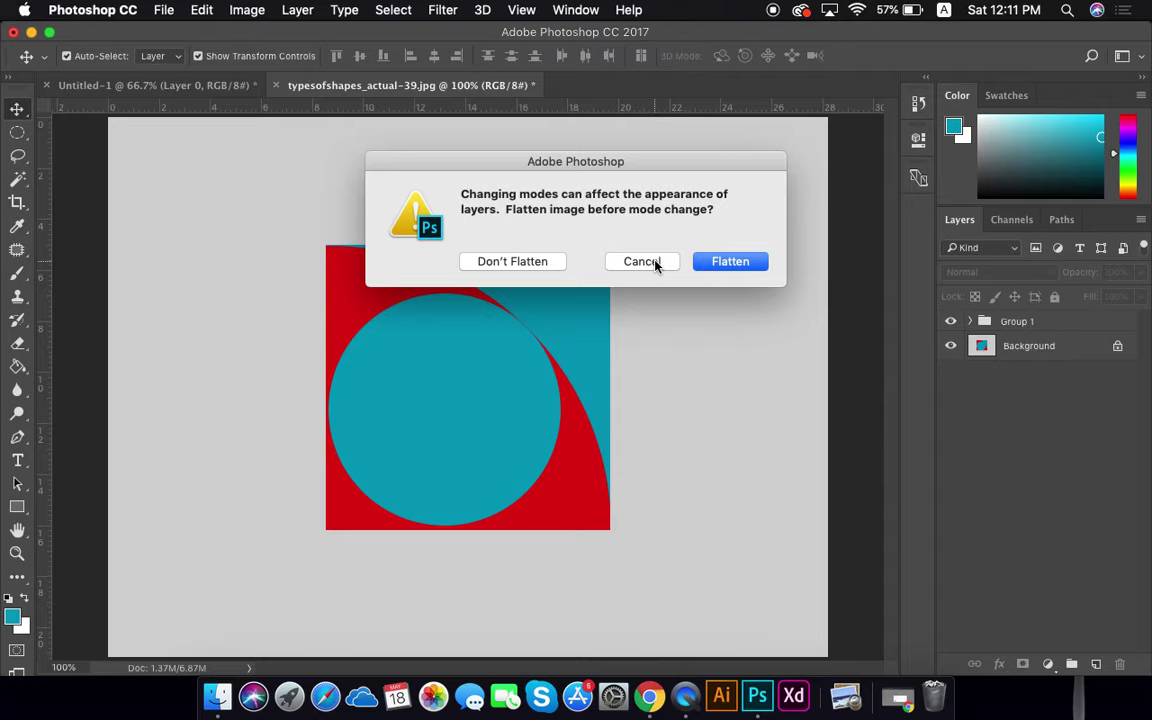
pyautogui.click(643, 261)
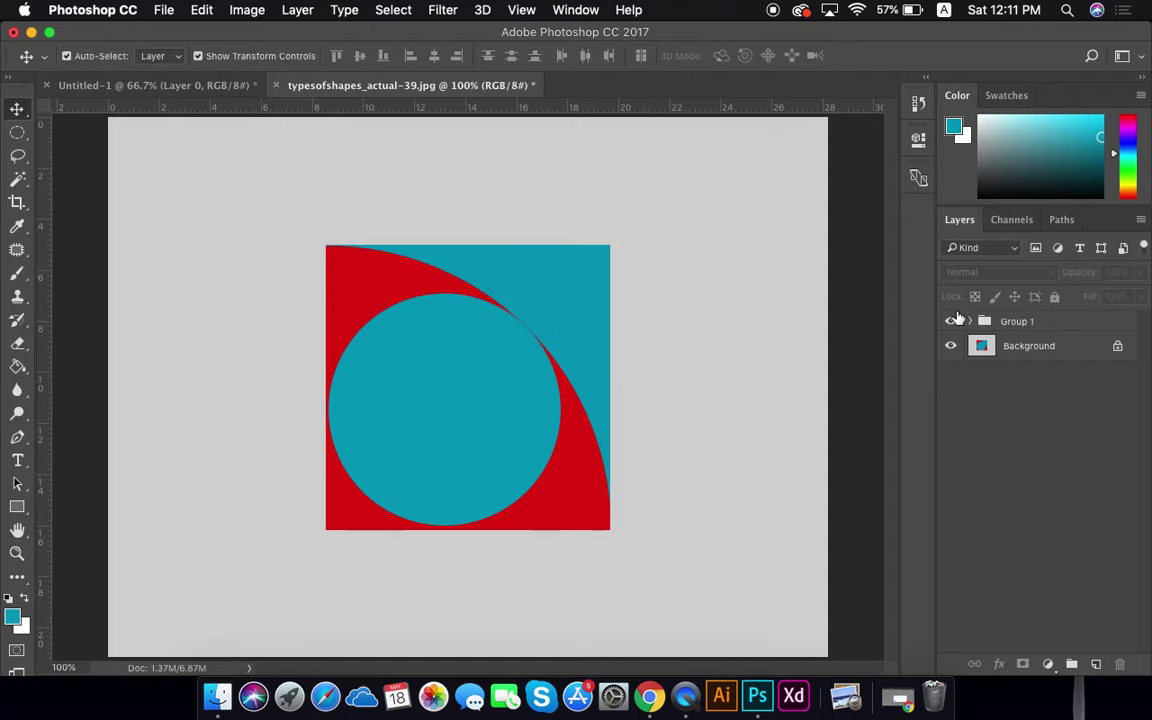
# Unlock the Background layer and merge it with the four layers of Group 1 into a single ungrouped layer
pyautogui.click(970, 321)
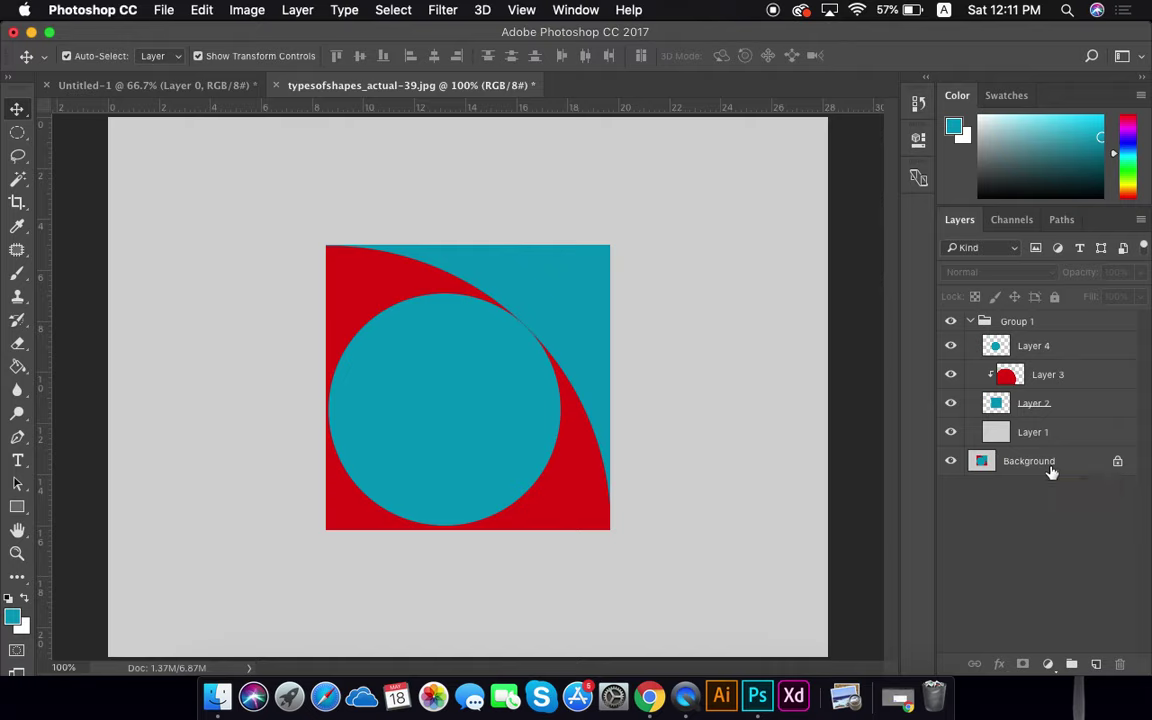
pyautogui.click(1117, 461)
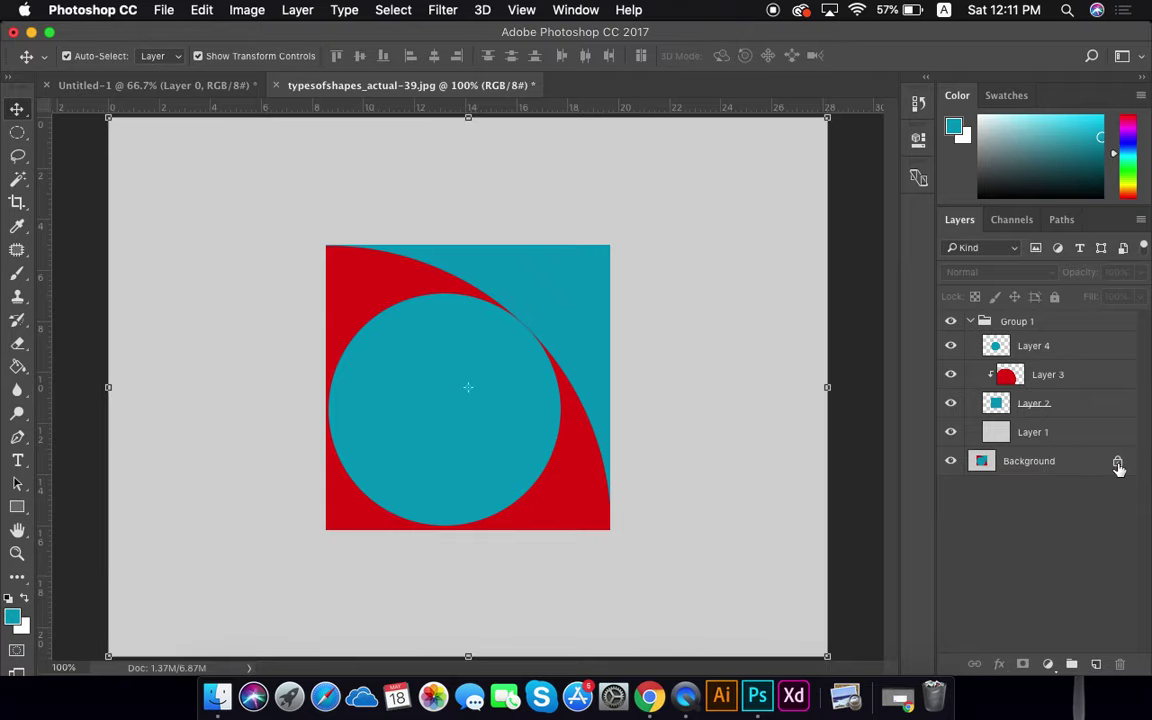
pyautogui.keyDown('shift'); pyautogui.click(1066, 345); pyautogui.keyUp('shift')
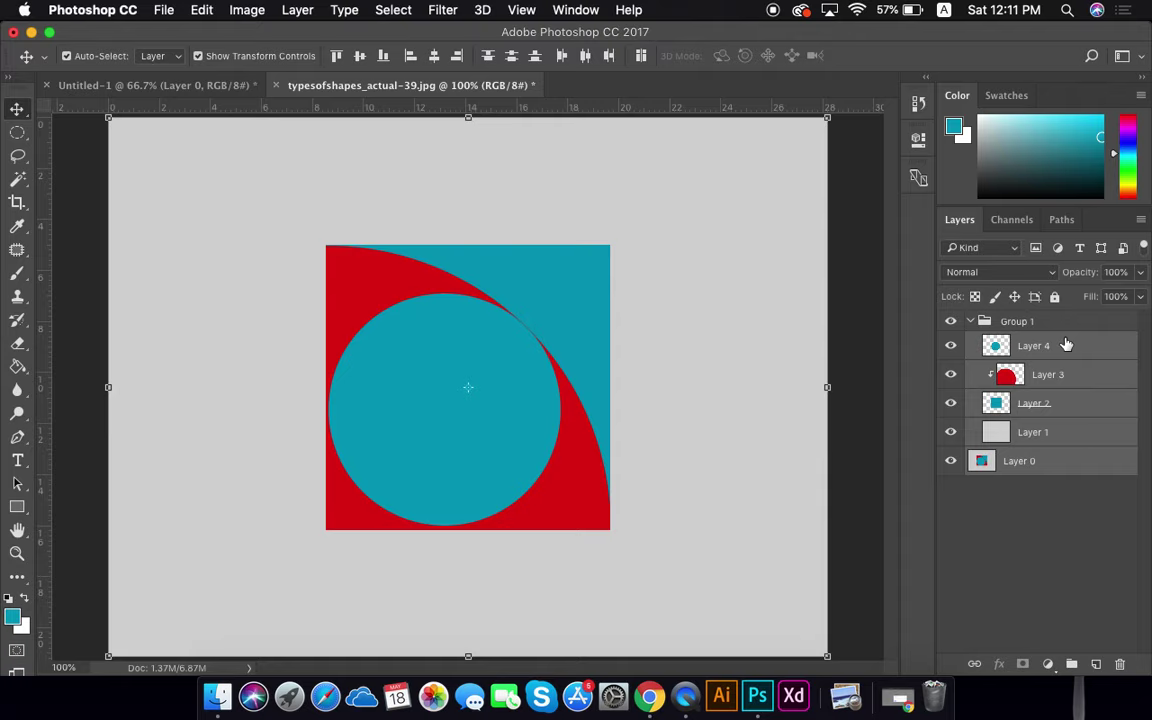
pyautogui.rightClick(1066, 345)
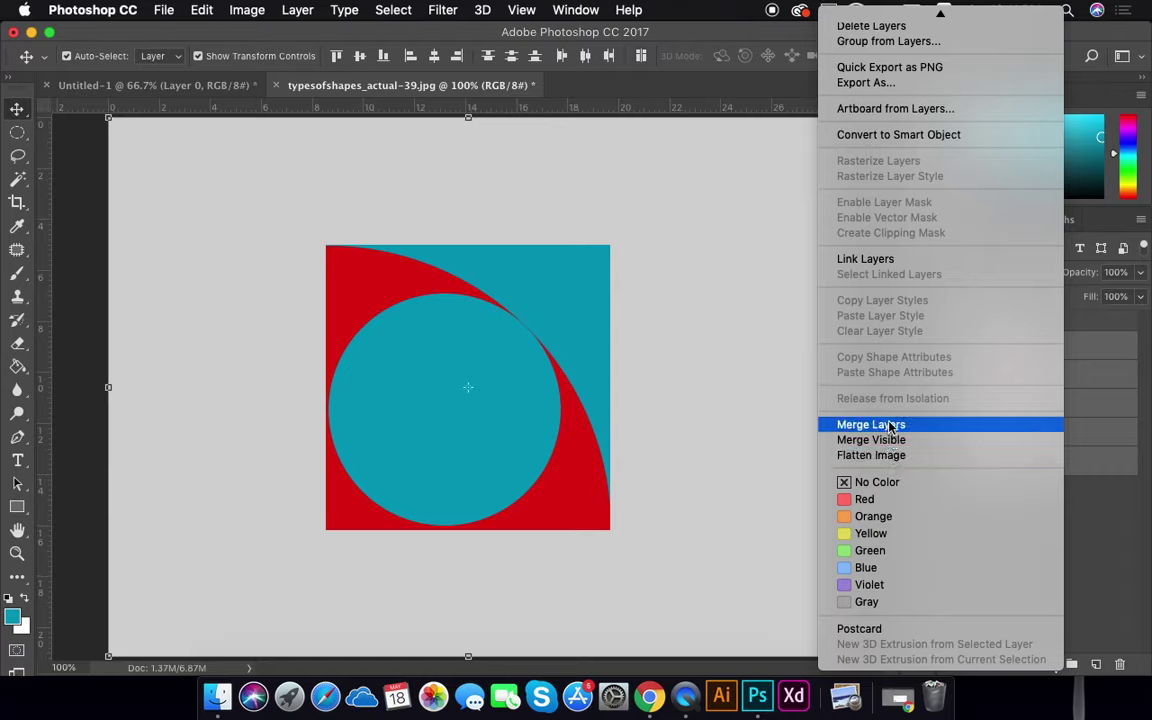
pyautogui.click(850, 424)
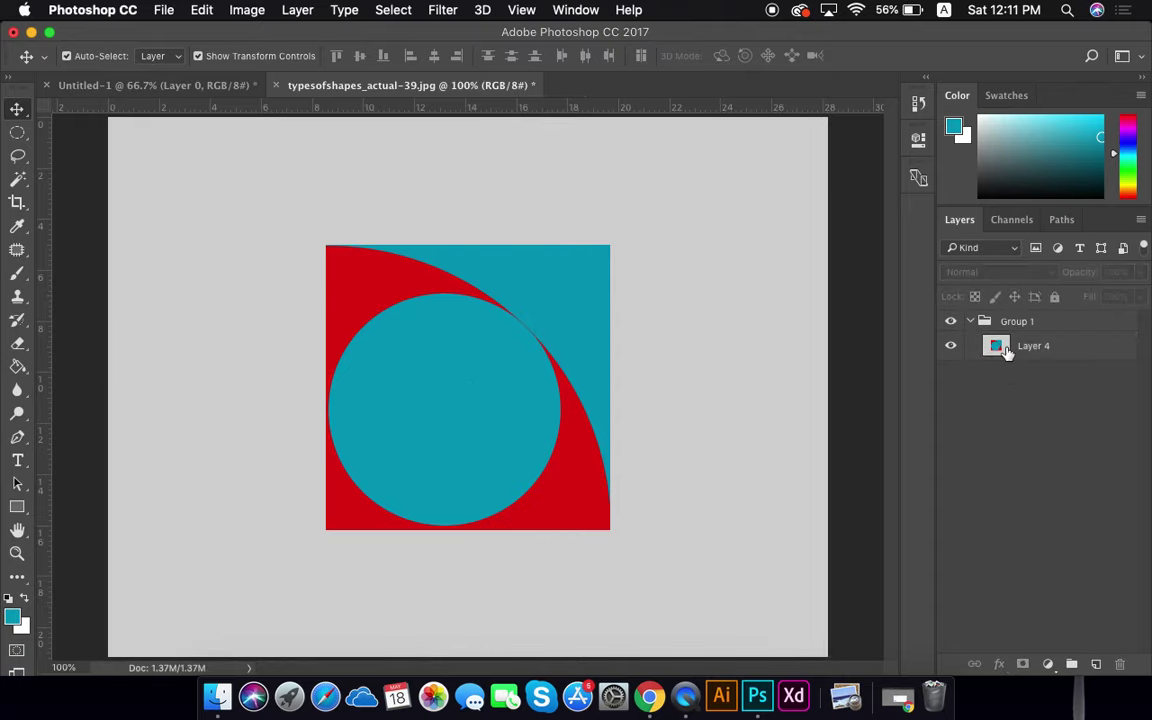
pyautogui.moveTo(1008, 355); pyautogui.dragTo(1121, 663)
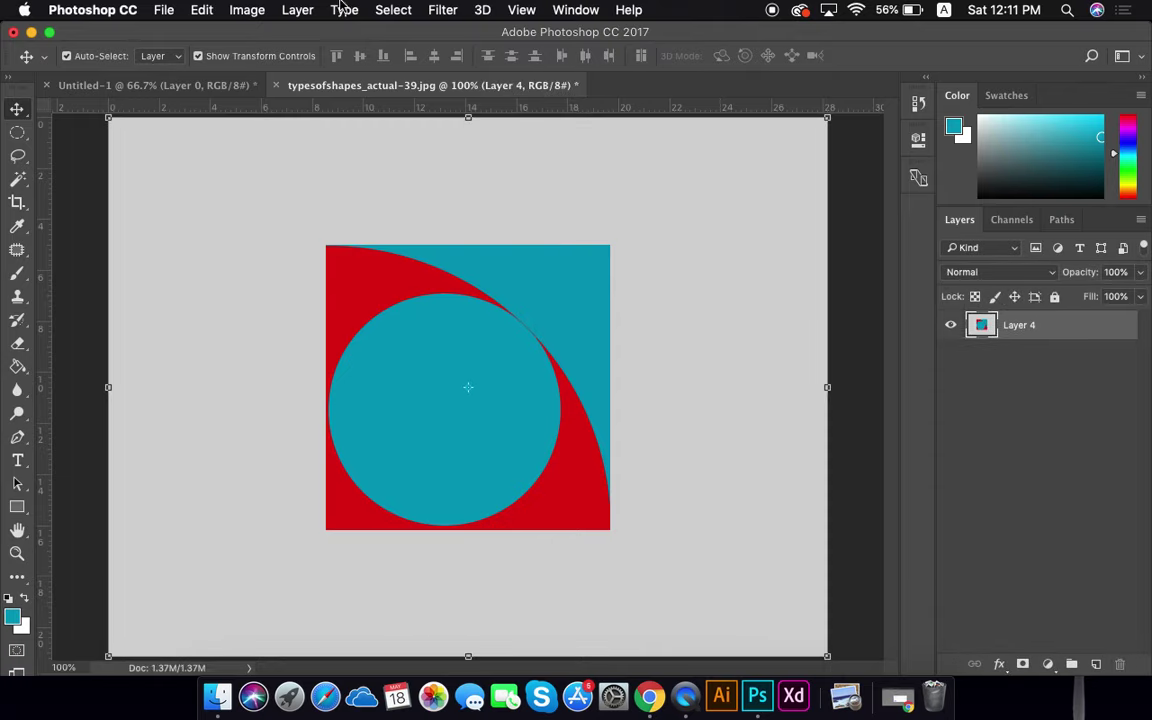
# Convert the merged single-layer document to CMYK Color mode
pyautogui.click(280, 10)
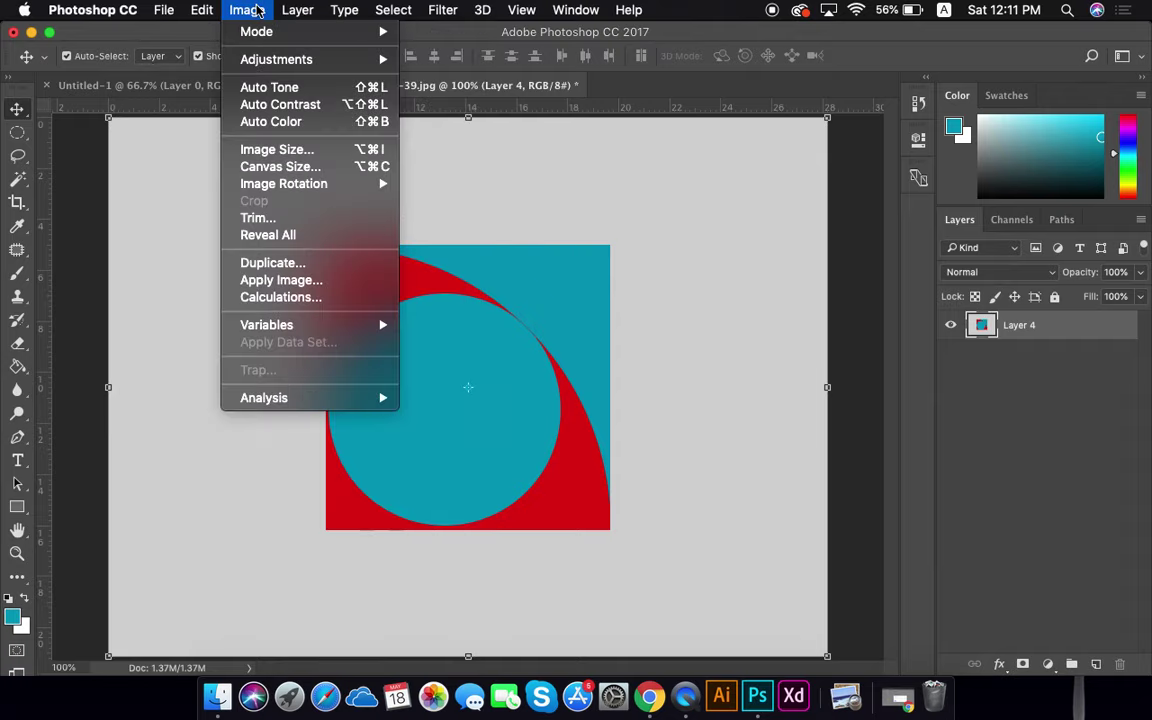
pyautogui.moveTo(268, 32)
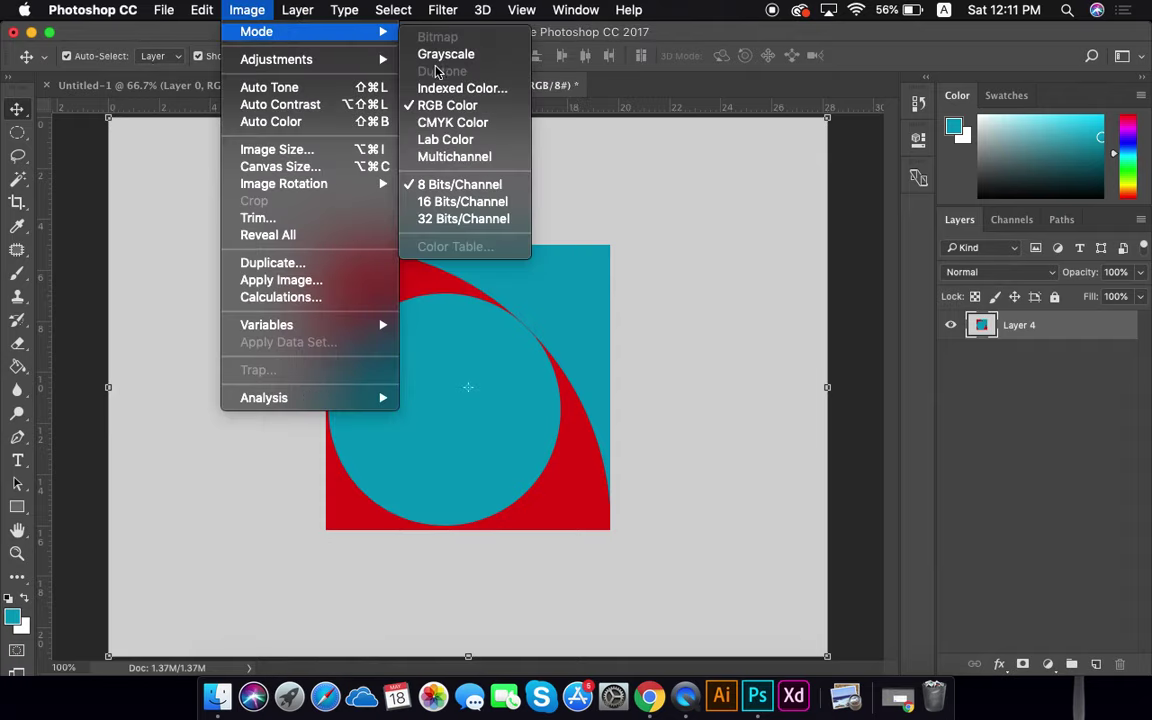
pyautogui.click(445, 119)
pyautogui.click(705, 300)
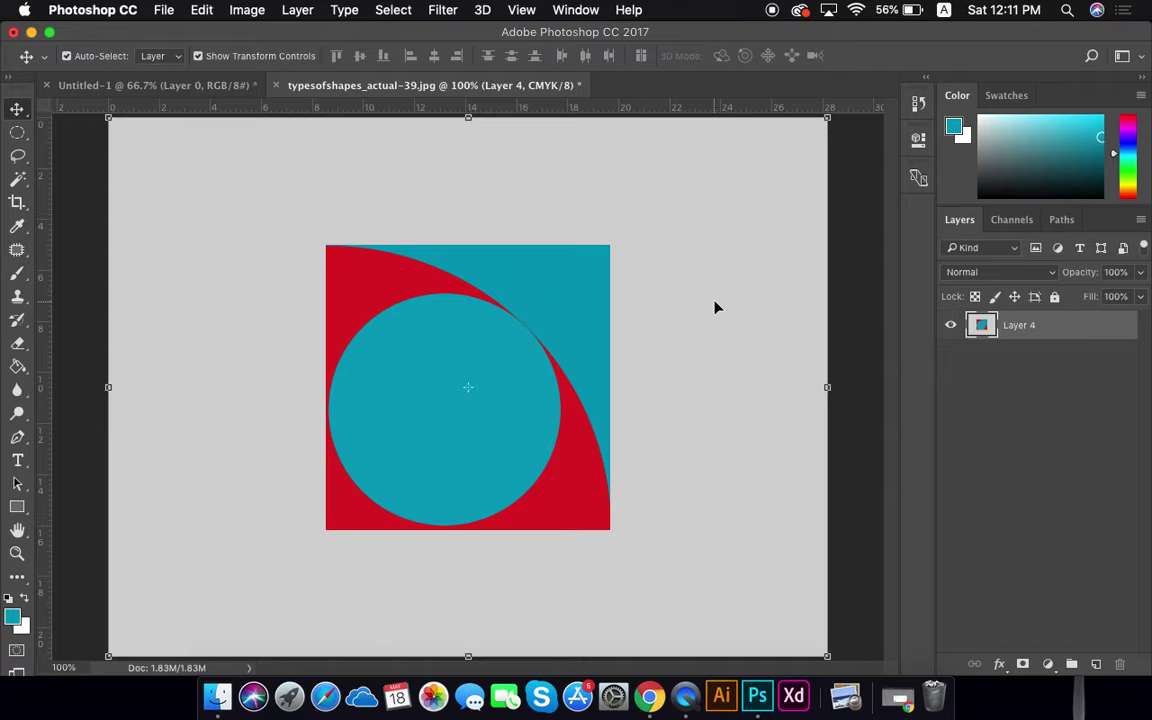
# Examine the file formats offered for saving the CMYK document, and close the save dialog without saving
pyautogui.click(153, 10)
pyautogui.click(250, 197)
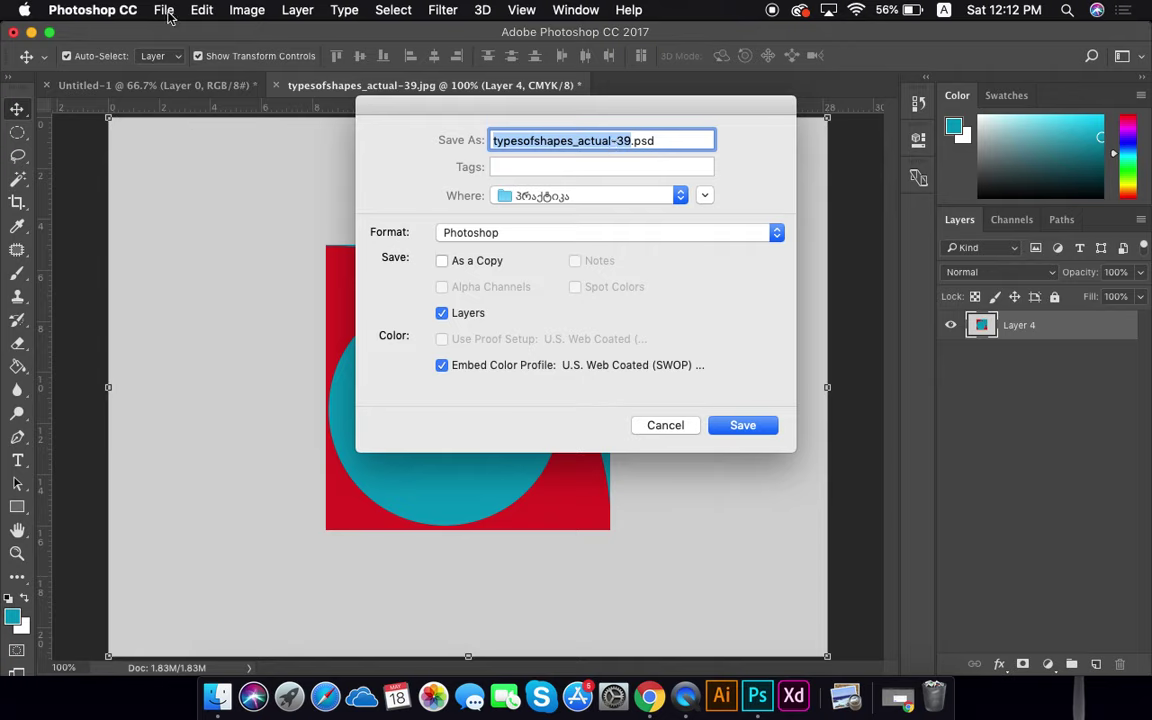
pyautogui.click(482, 233)
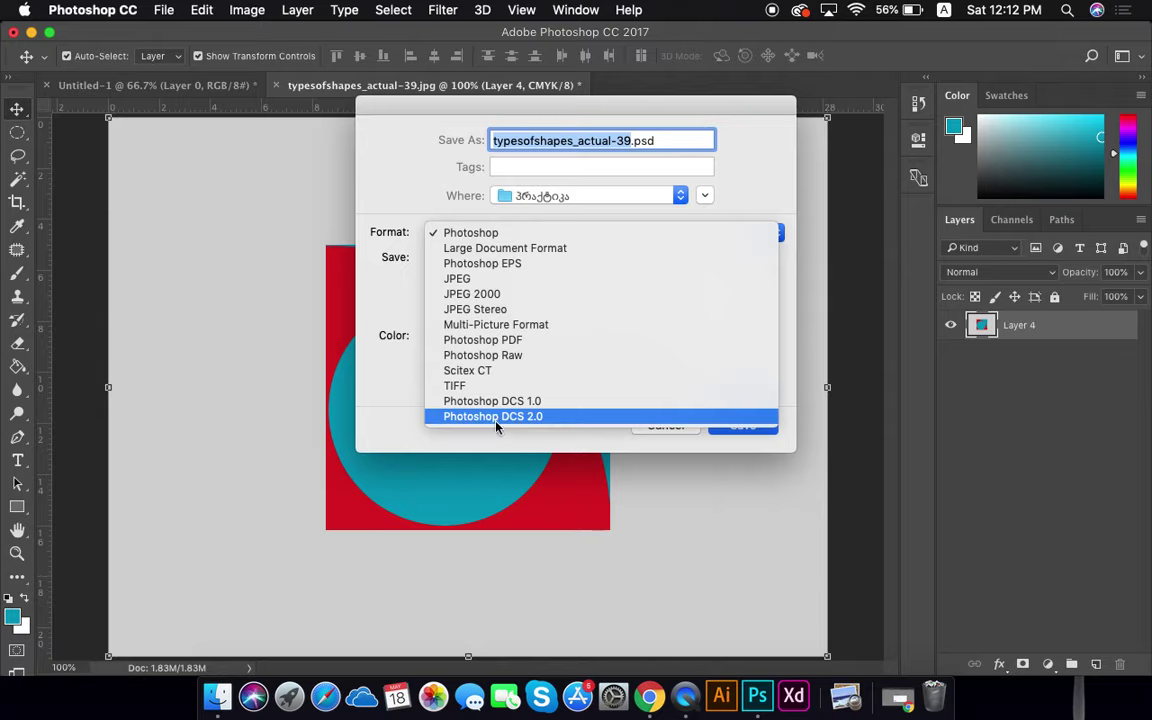
pyautogui.click(404, 375)
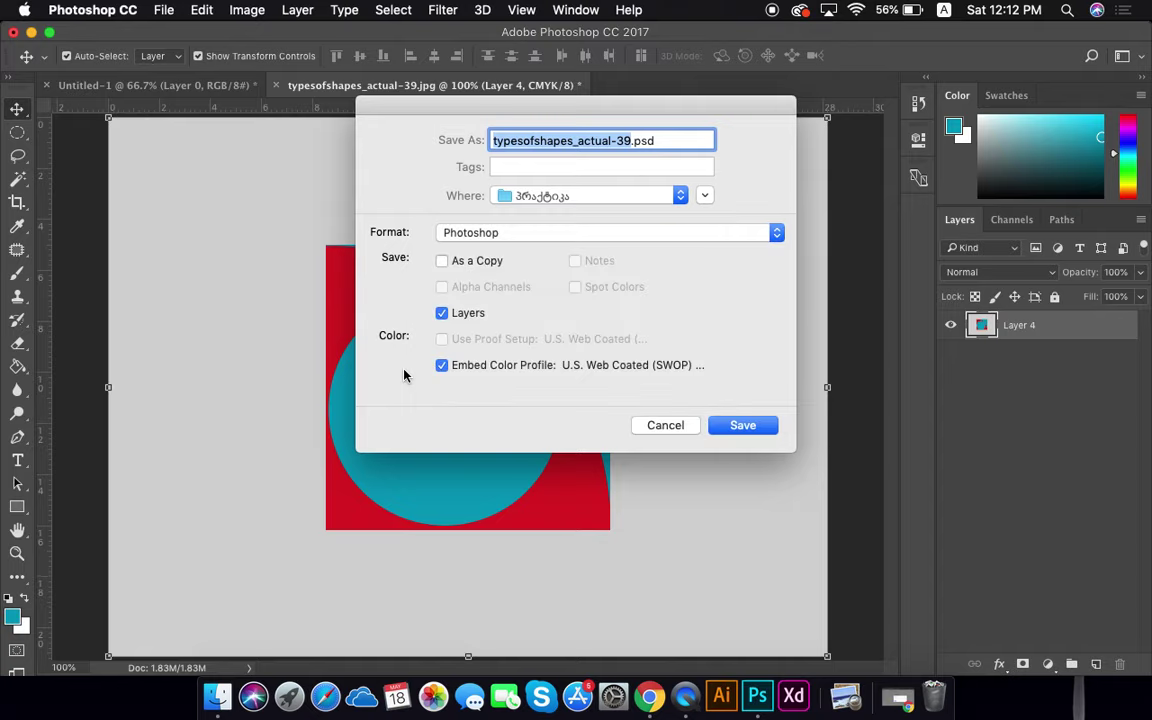
pyautogui.click(664, 425)
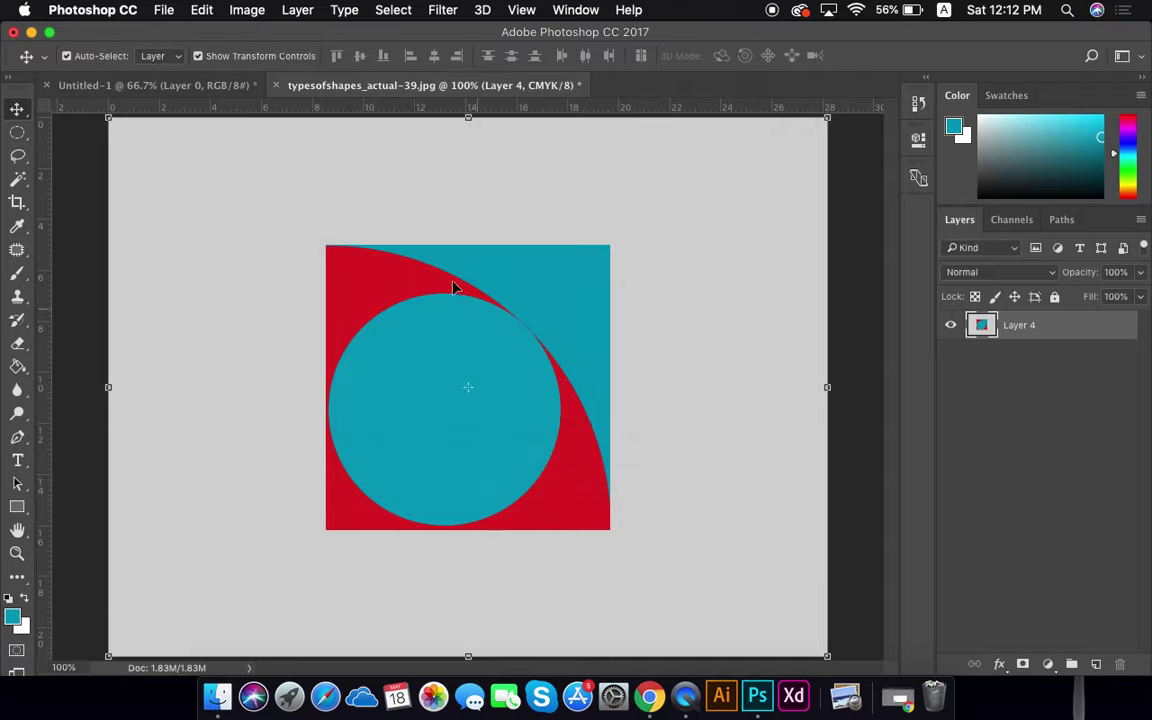
# Switch to Finder and open pattern02.png from the practice folder in Photoshop
pyautogui.click(217, 697)
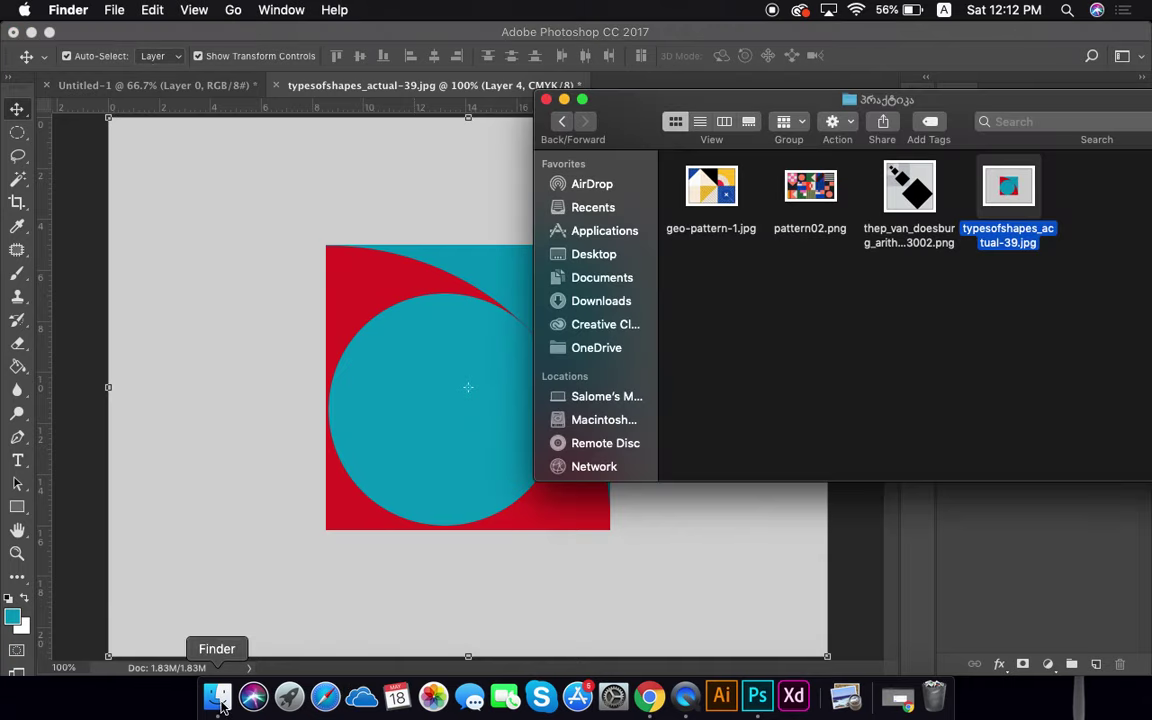
pyautogui.click(987, 420)
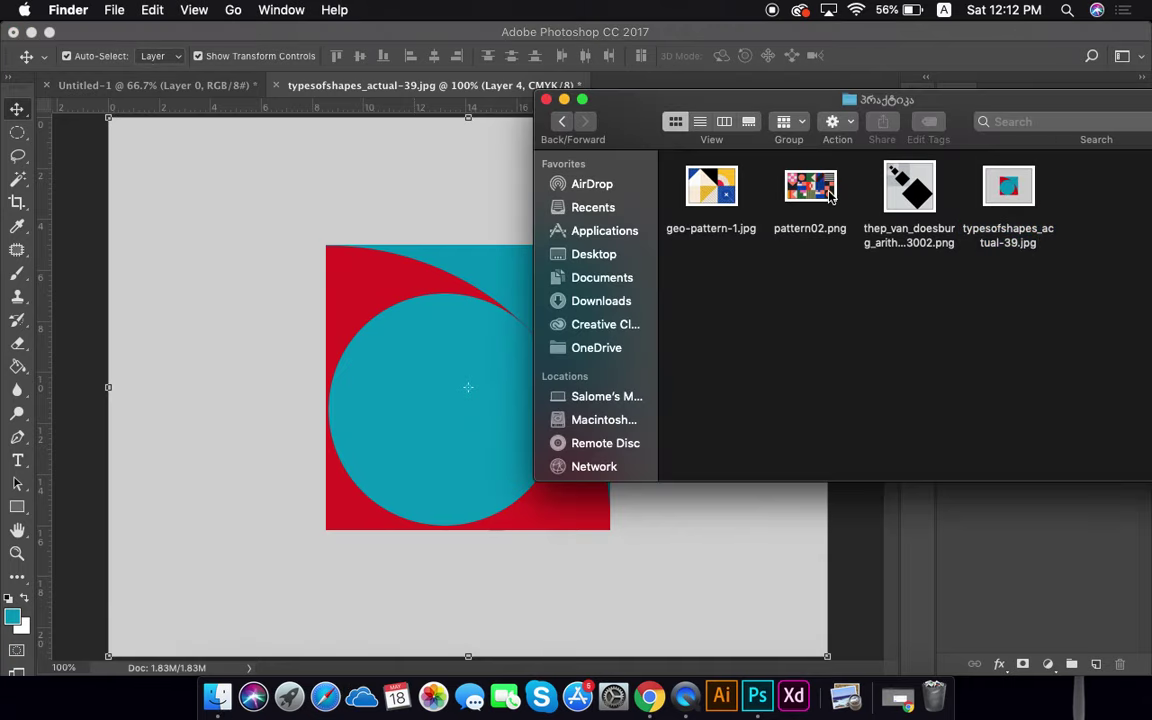
pyautogui.moveTo(822, 193); pyautogui.dragTo(767, 688)
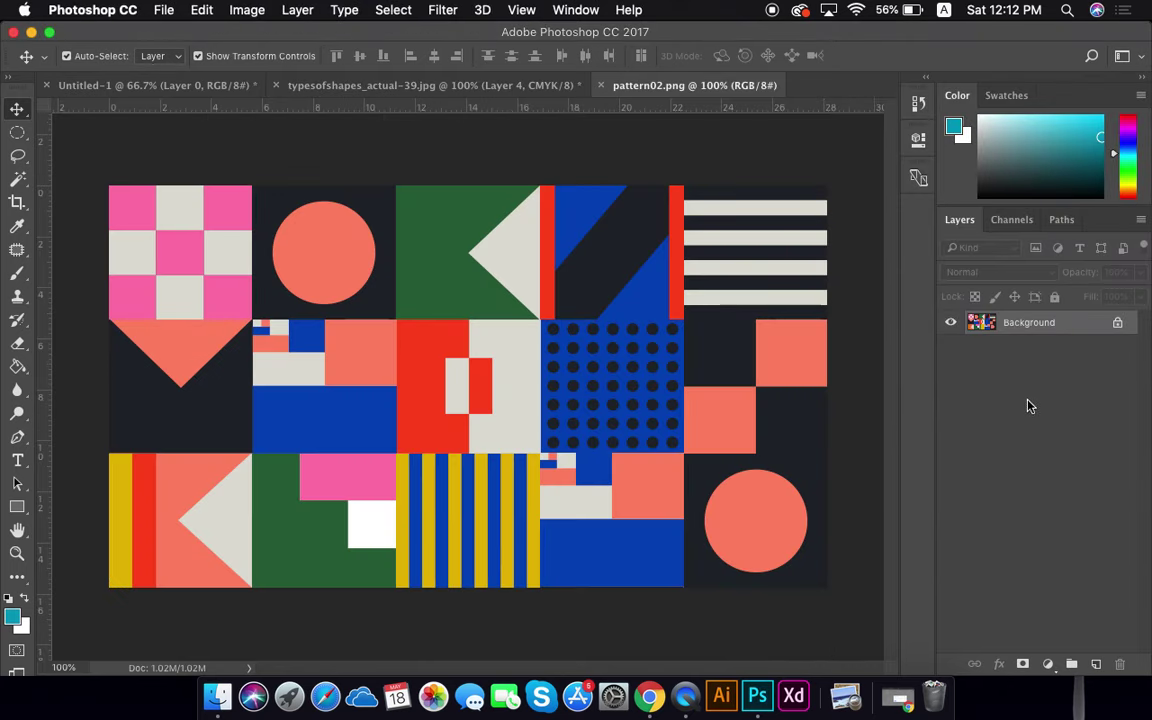
# Unlock the Background layer of pattern02.png and add a new empty layer above it
pyautogui.click(1117, 323)
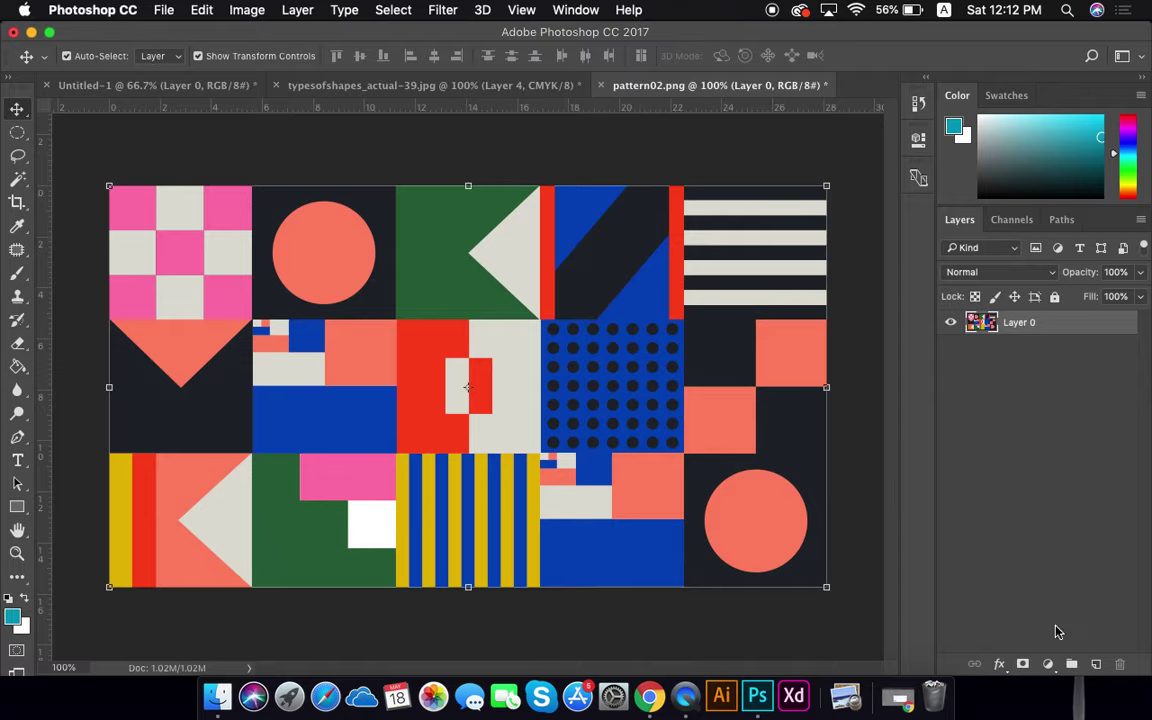
pyautogui.click(1095, 667)
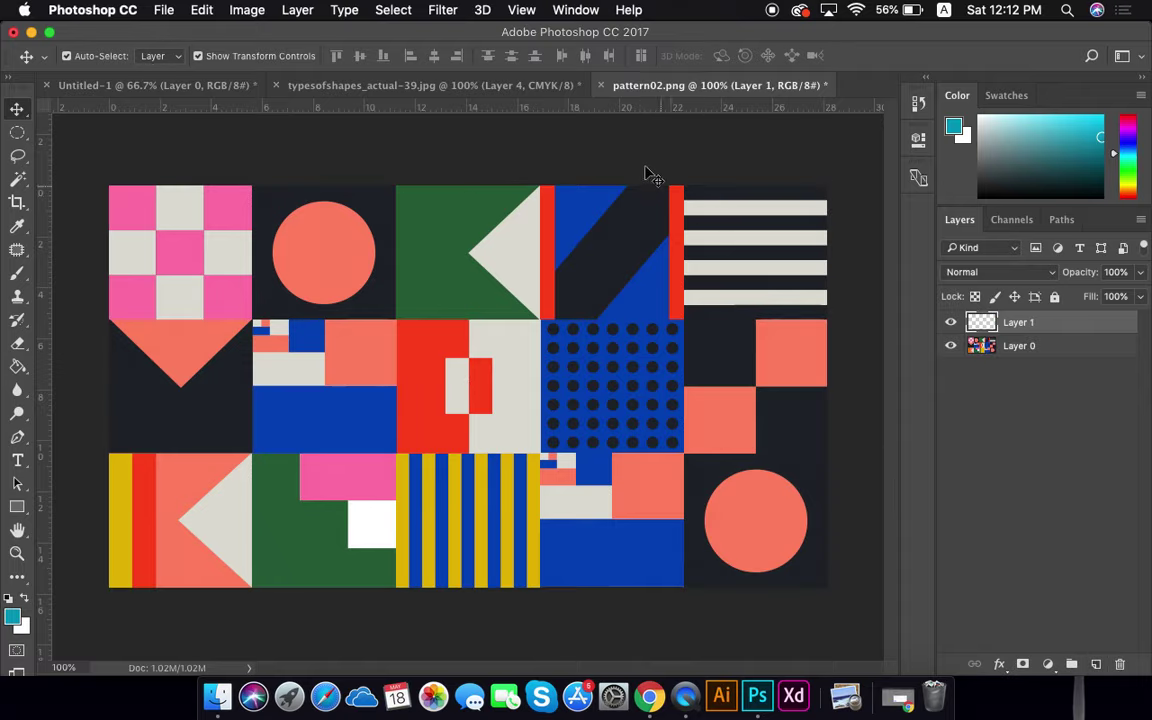
# Examine the pattern's tiles up close, comparing the striped, dotted and diagonal-band squares on the artwork's right half
pyautogui.press('super+plus')
pyautogui.scroll(5, 645, 168)
pyautogui.hscroll(5, 645, 168)
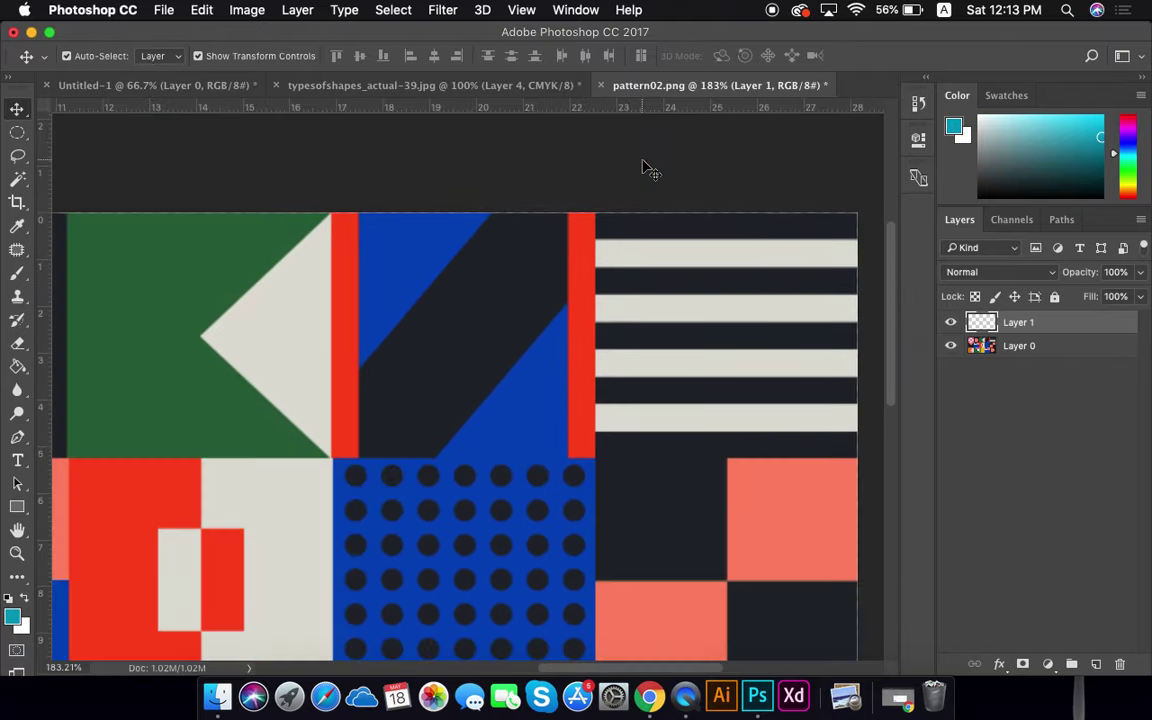
pyautogui.scroll(5, 645, 168)
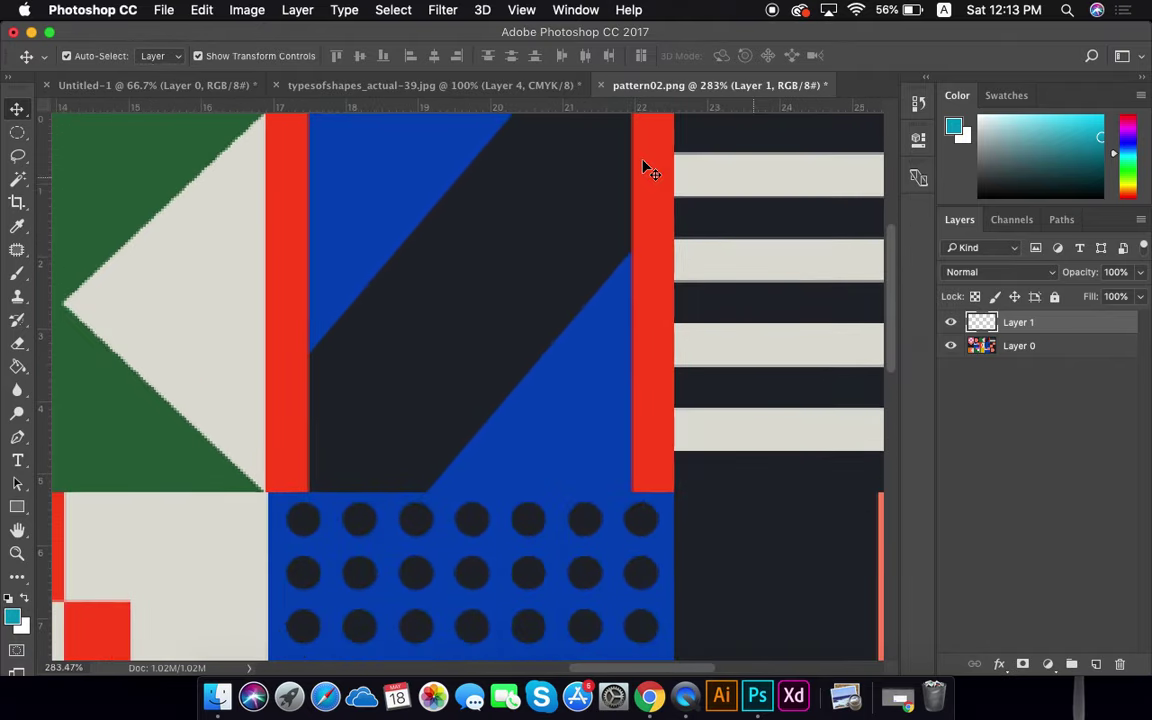
pyautogui.scroll(-2, 645, 168)
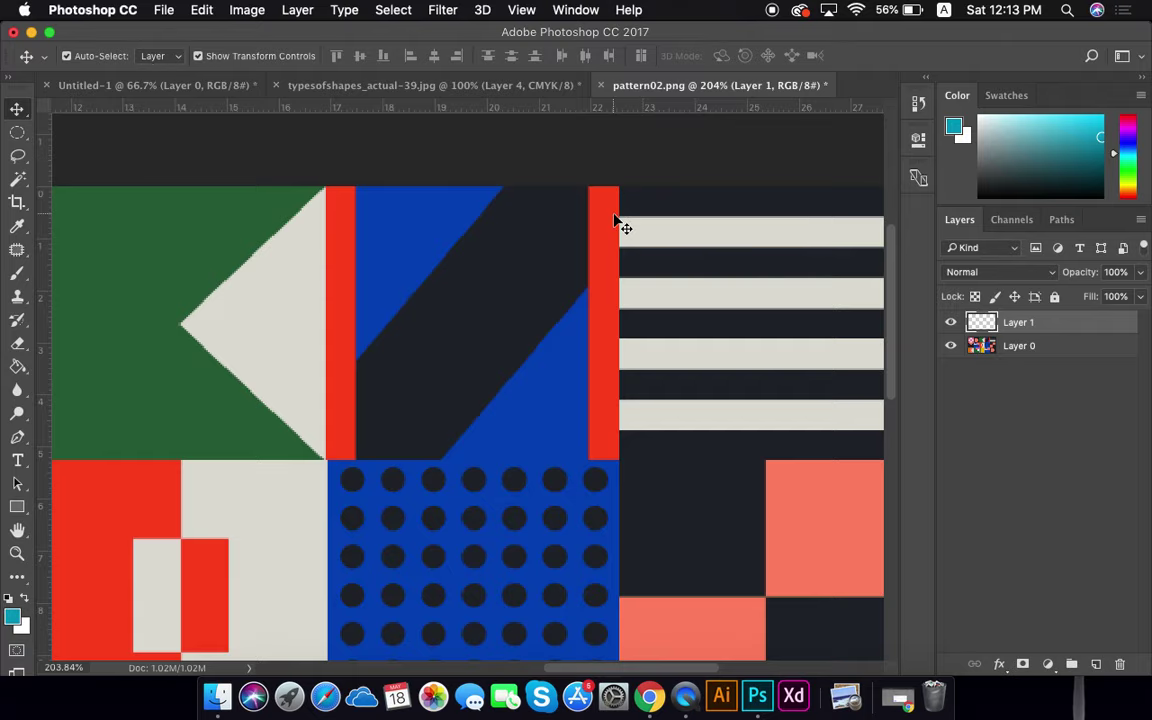
pyautogui.scroll(-10, 615, 222)
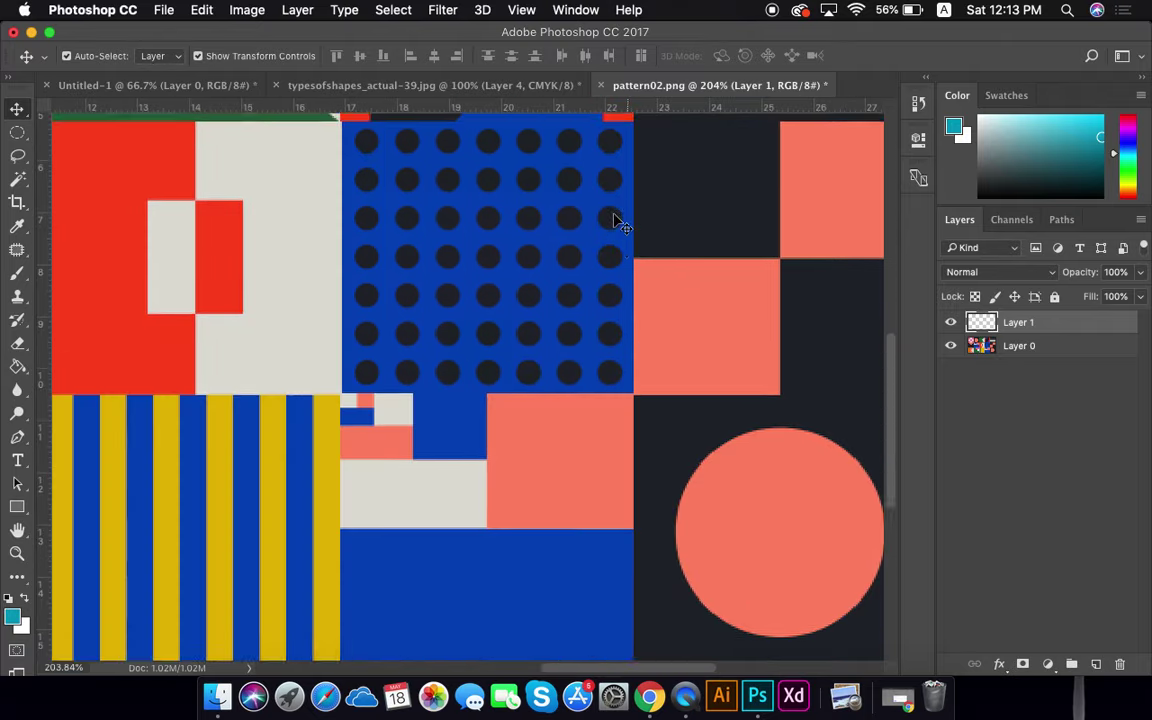
pyautogui.scroll(5, 615, 222)
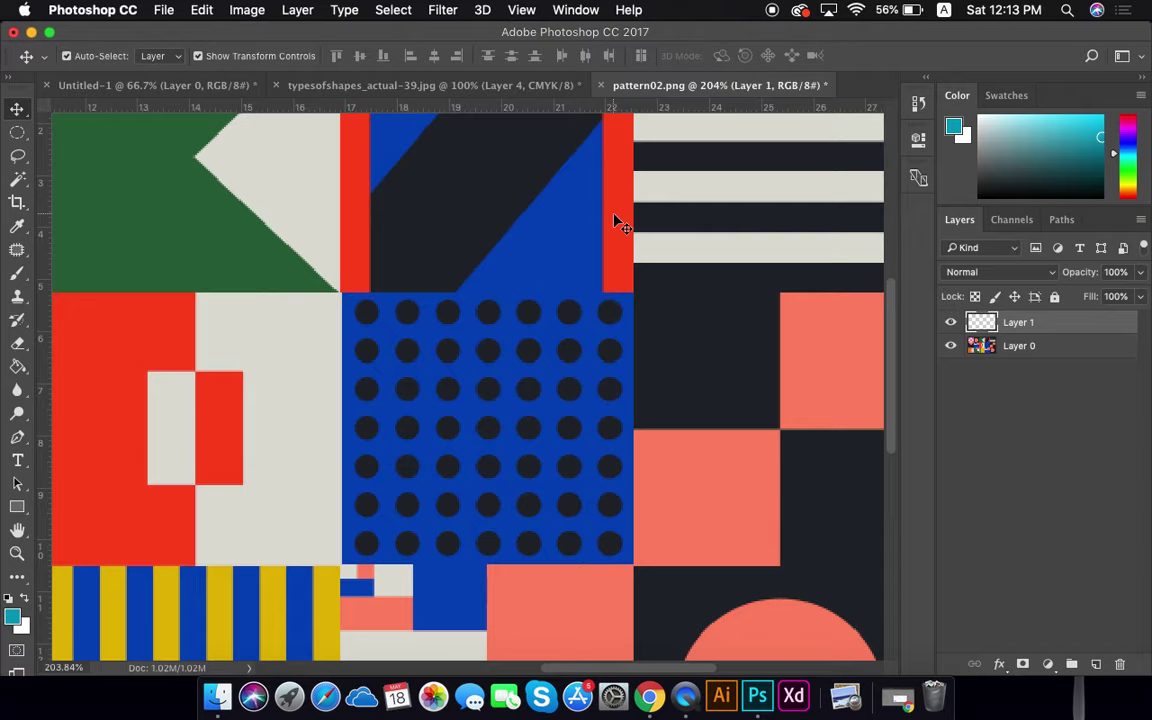
pyautogui.scroll(5, 615, 222)
pyautogui.scroll(5, 615, 222)
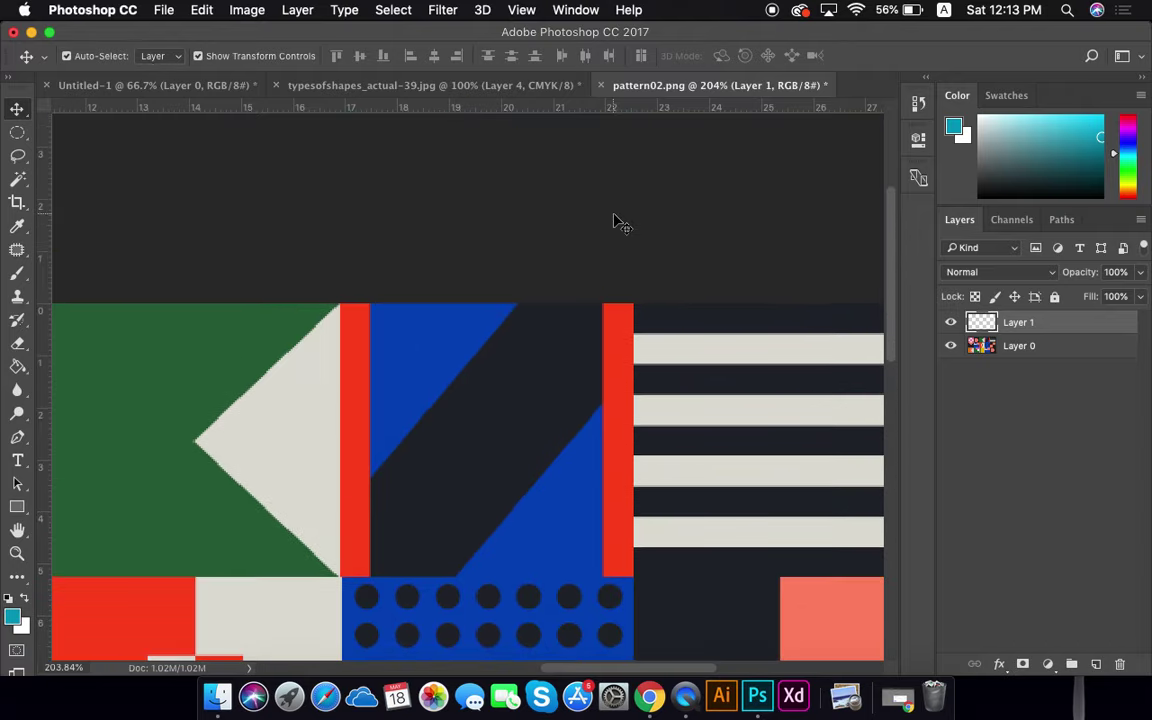
pyautogui.scroll(-6, 615, 222)
pyautogui.scroll(3, 615, 222)
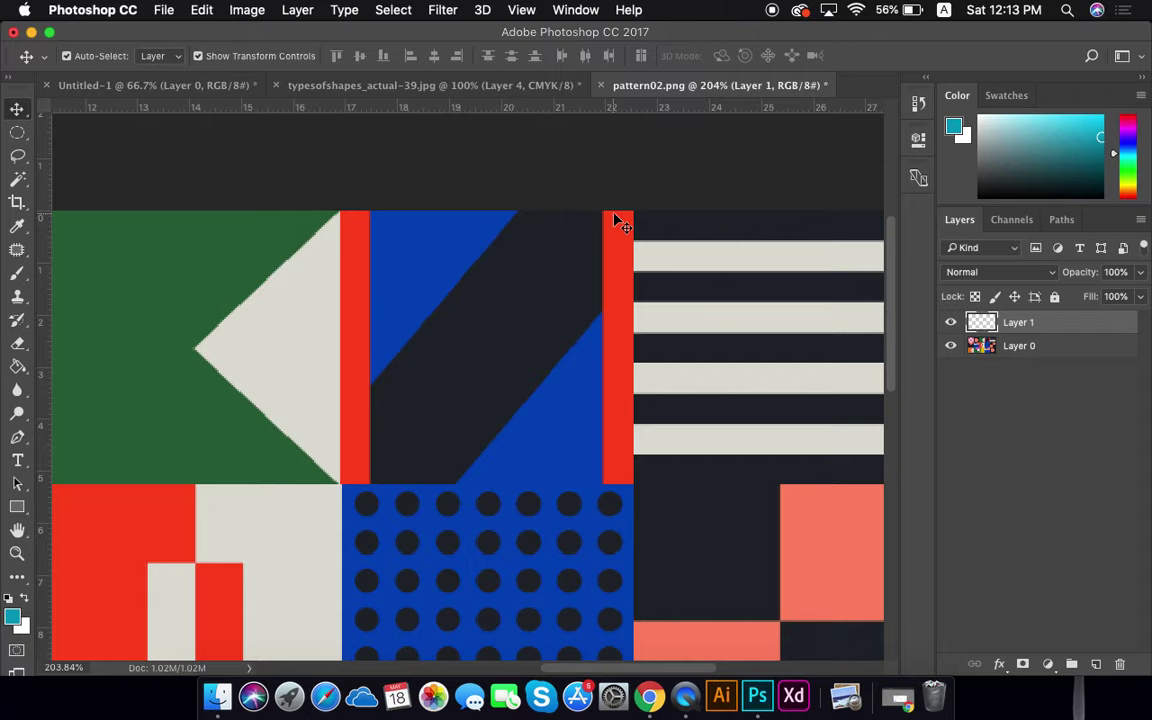
# On Layer 1, select the whole red-edged diagonal-band tile with a rectangular marquee, fill it with the tile's sampled blue, and deselect
pyautogui.moveTo(18, 133); pyautogui.dragTo(77, 128)
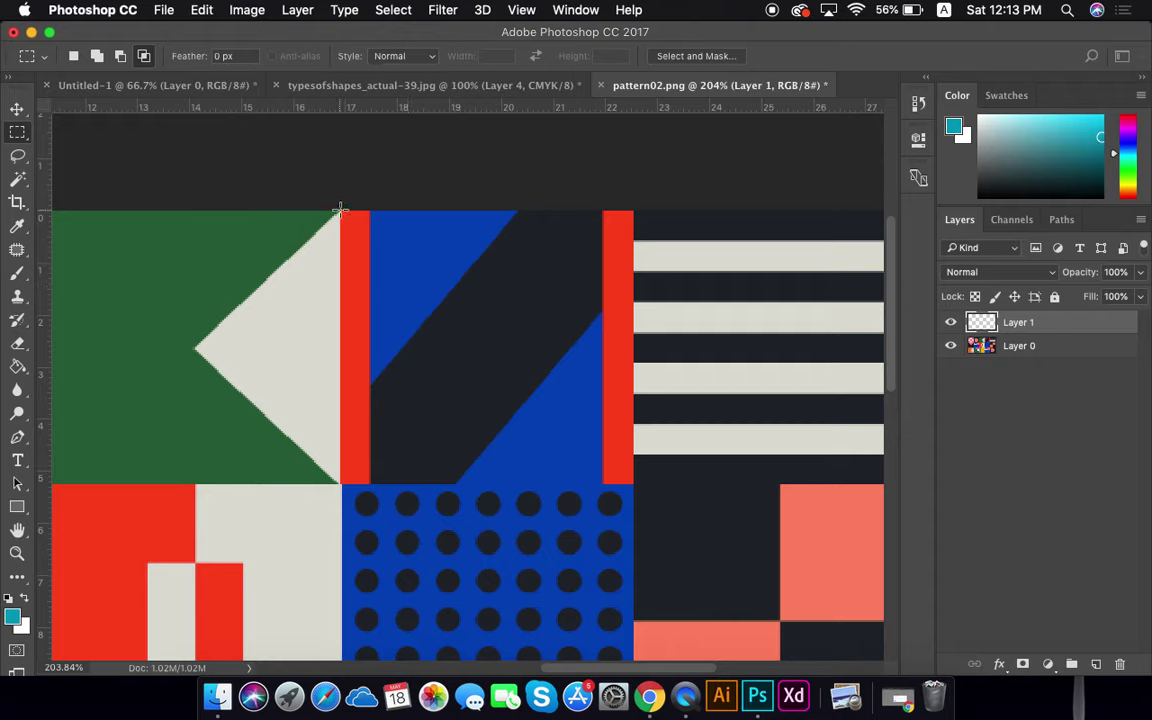
pyautogui.moveTo(340, 210); pyautogui.dragTo(632, 486)
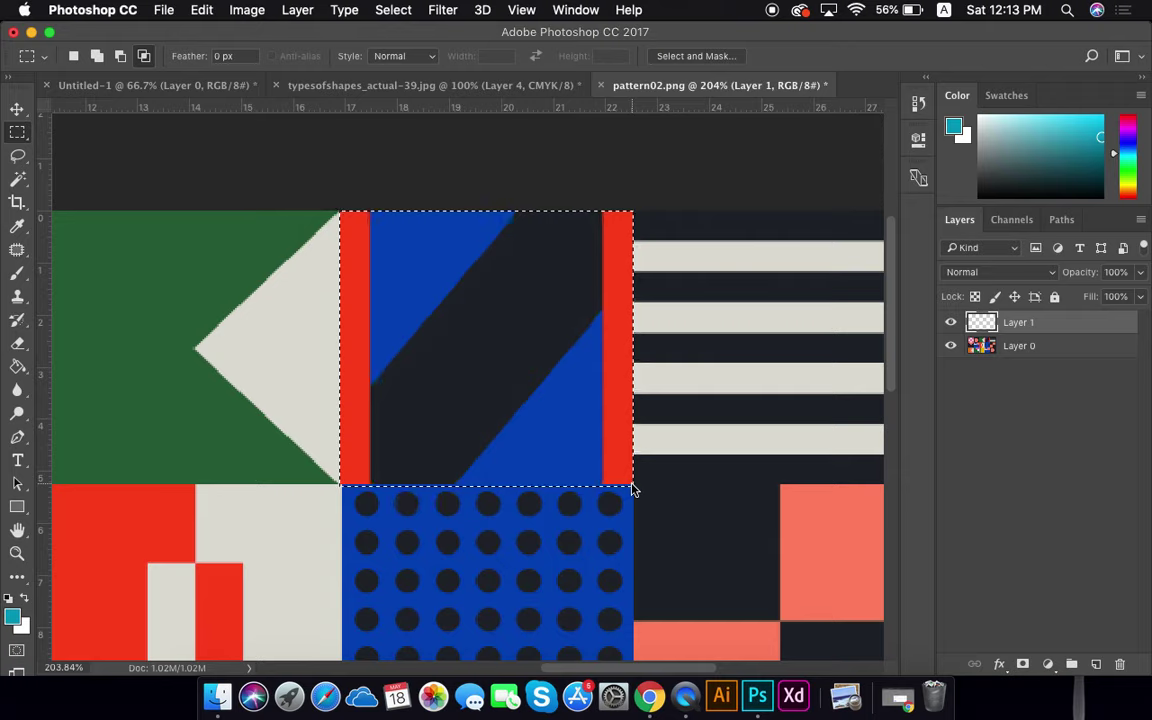
pyautogui.press('i')
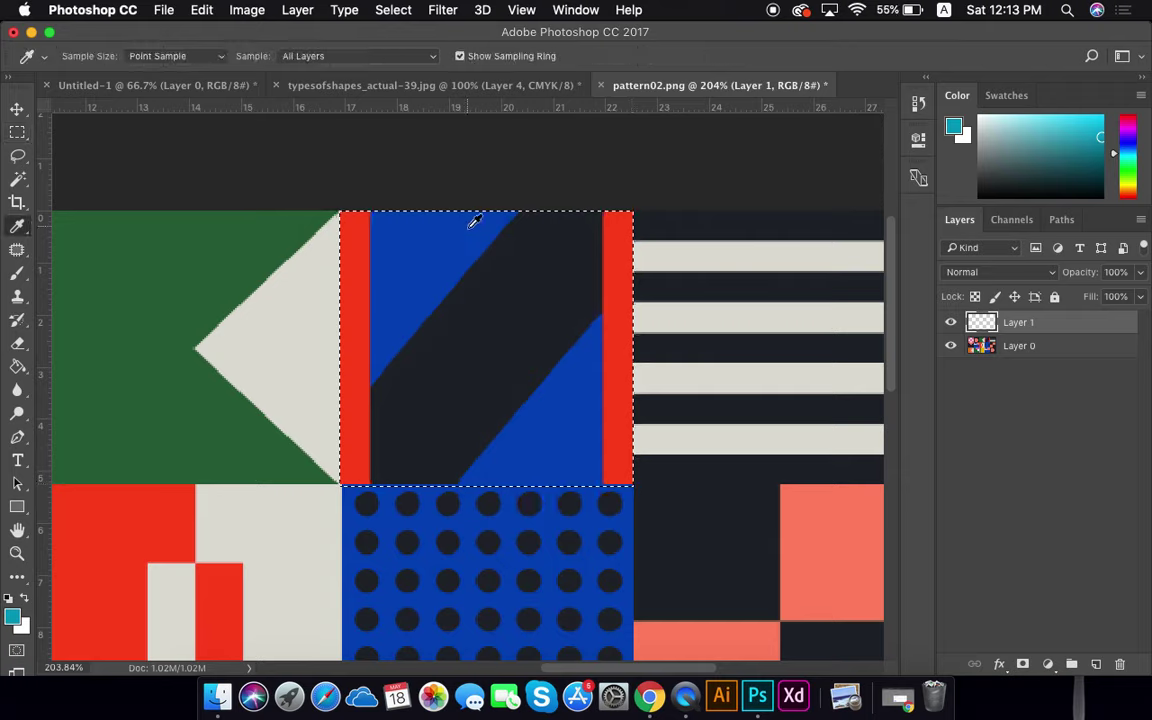
pyautogui.click(420, 232)
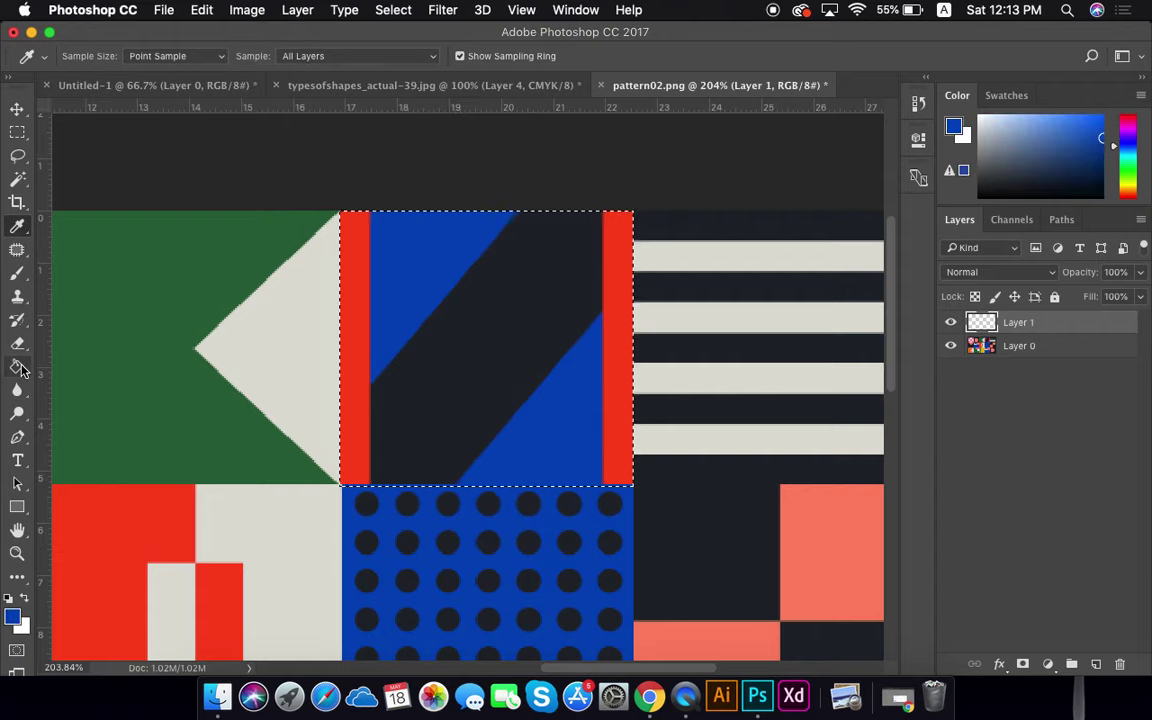
pyautogui.click(18, 367)
pyautogui.click(483, 382)
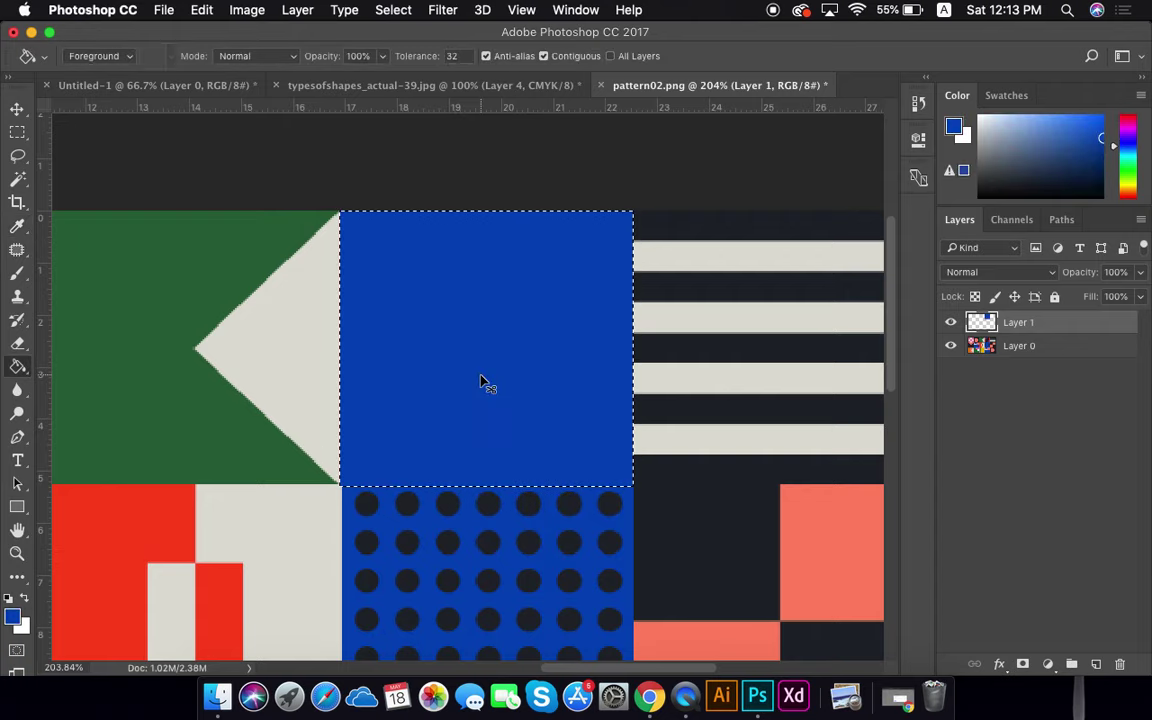
pyautogui.press('super+d')
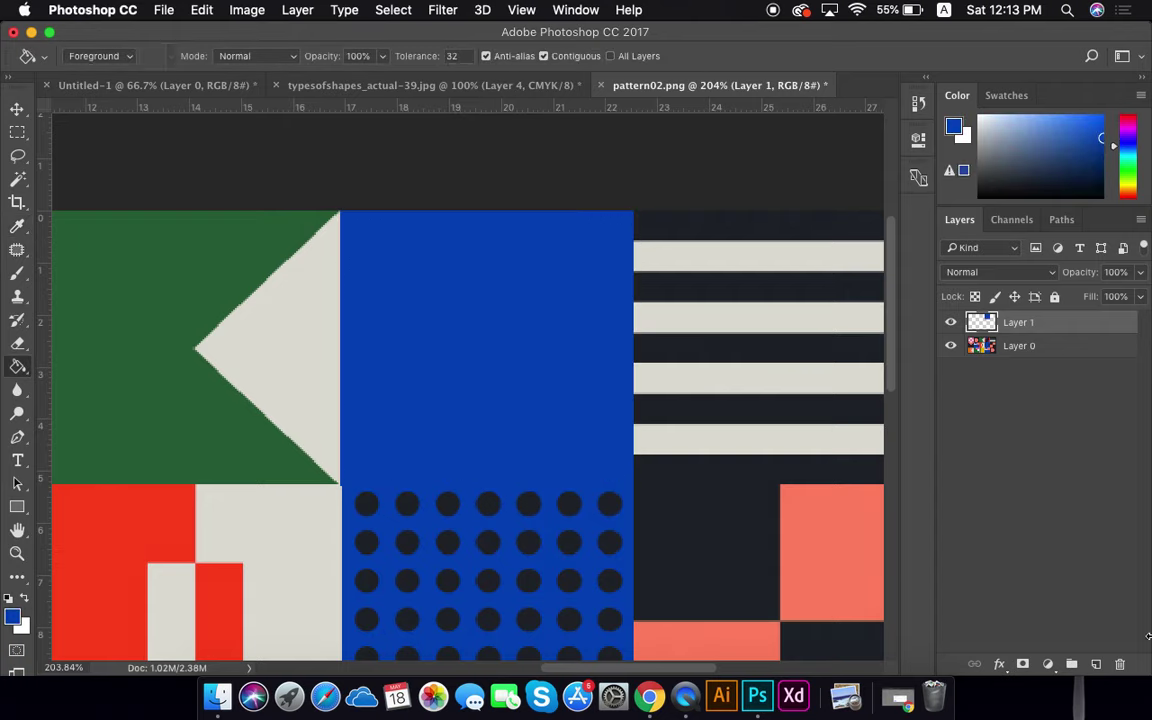
pyautogui.click(951, 323)
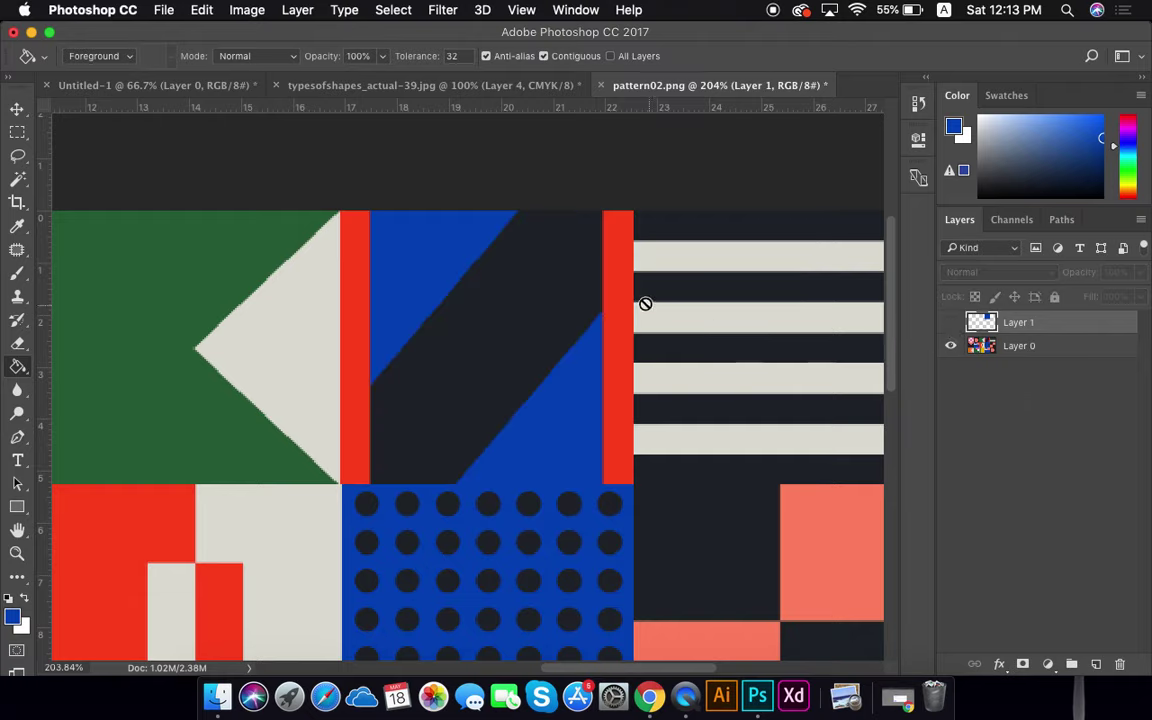
pyautogui.click(951, 323)
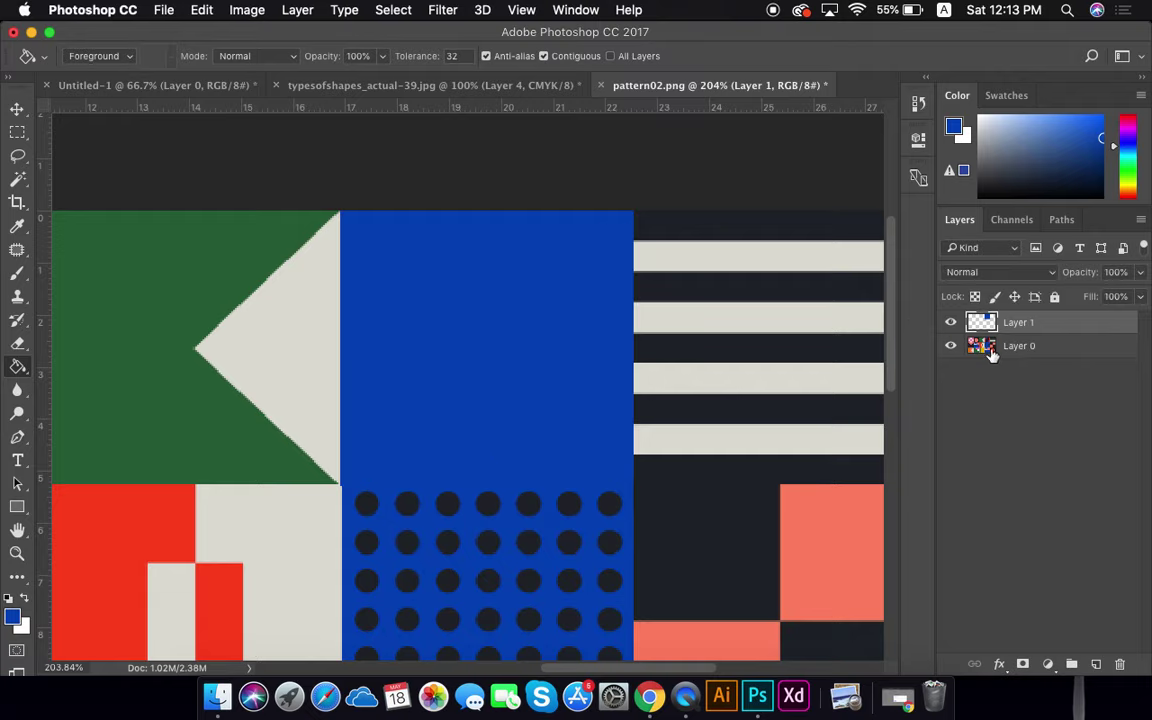
# Duplicate Layer 1 directly in the layer stack and undo the duplication
pyautogui.moveTo(1062, 330)
pyautogui.mouseDown()
pyautogui.moveTo(1088, 419)
pyautogui.moveTo(1093, 612)
pyautogui.moveTo(1068, 372)
pyautogui.moveTo(1050, 316)
pyautogui.moveTo(1046, 327)
pyautogui.mouseUp()
pyautogui.moveTo(1048, 322); pyautogui.dragTo(1095, 665)
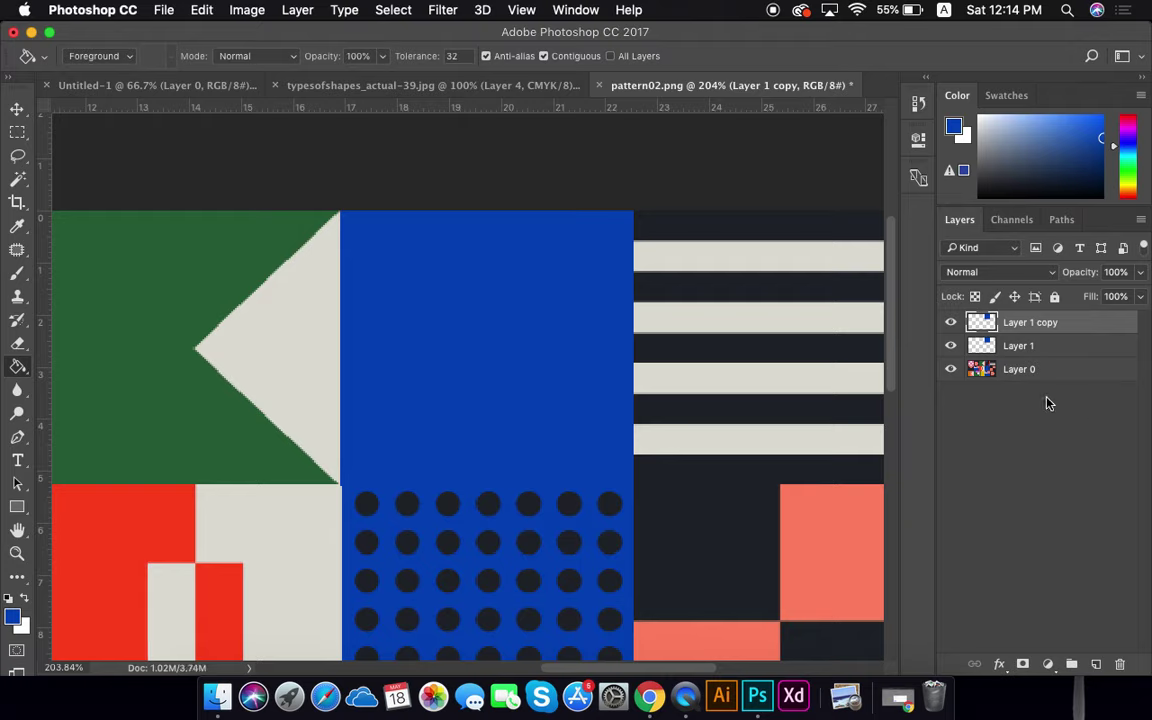
pyautogui.press('super+z')
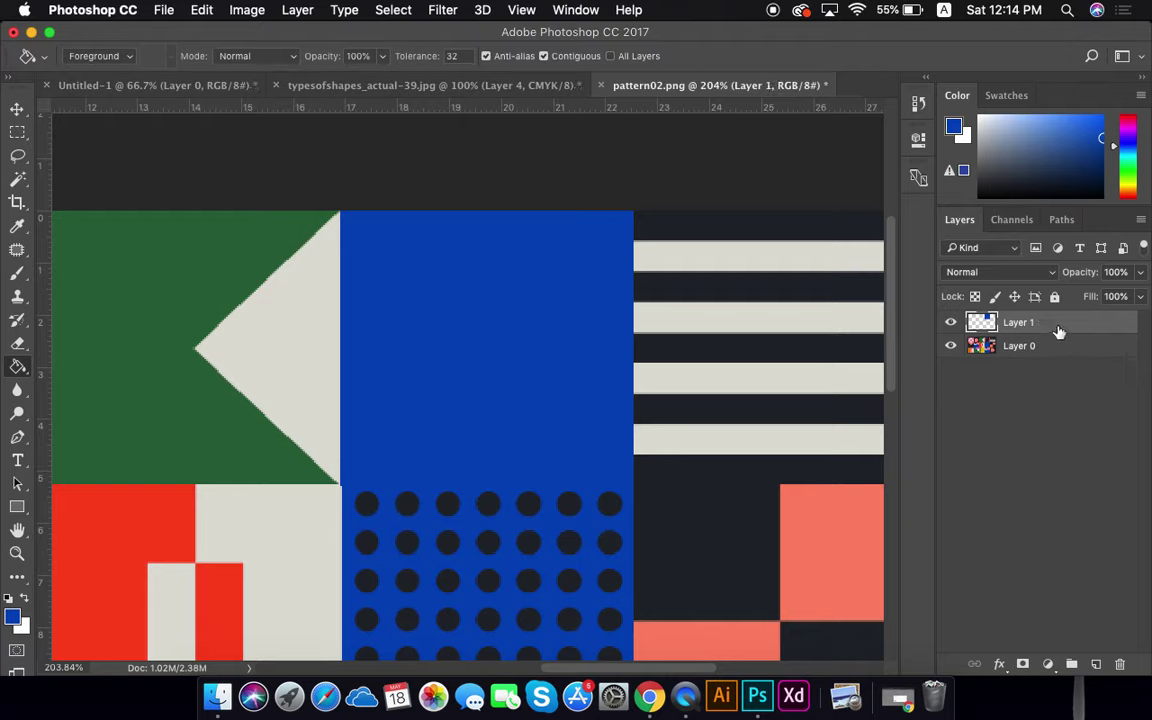
# Duplicate Layer 1 with the Duplicate Layer command and delete the copy
pyautogui.rightClick(1059, 331)
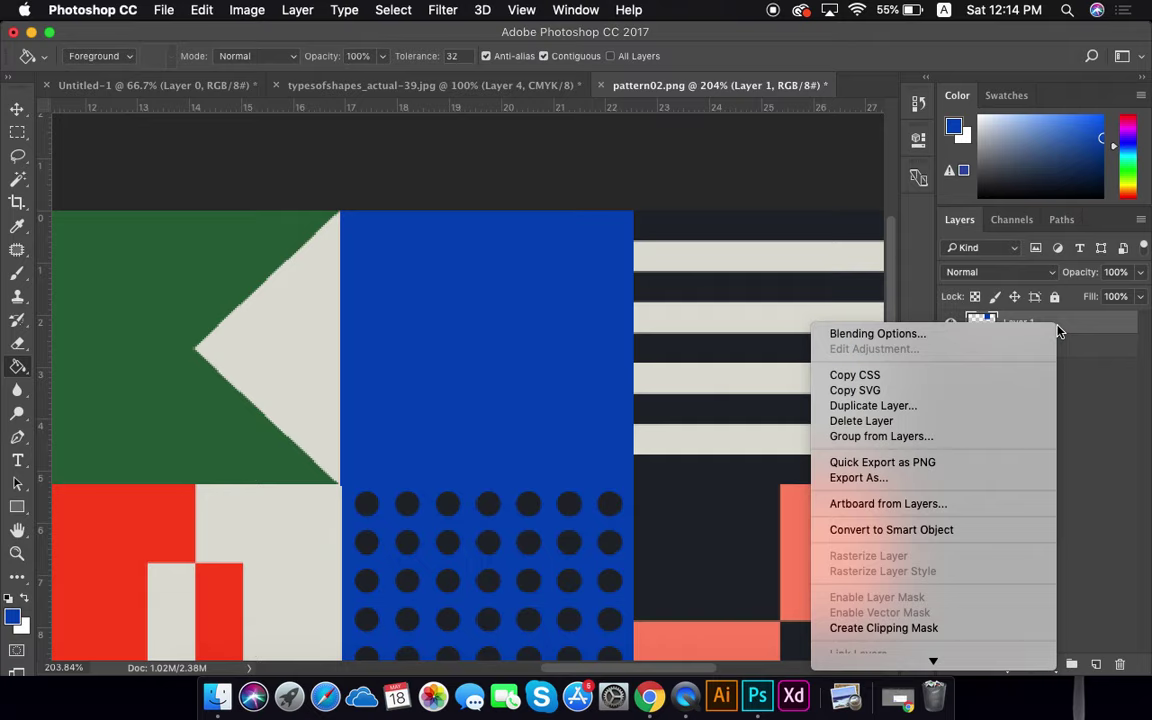
pyautogui.click(908, 406)
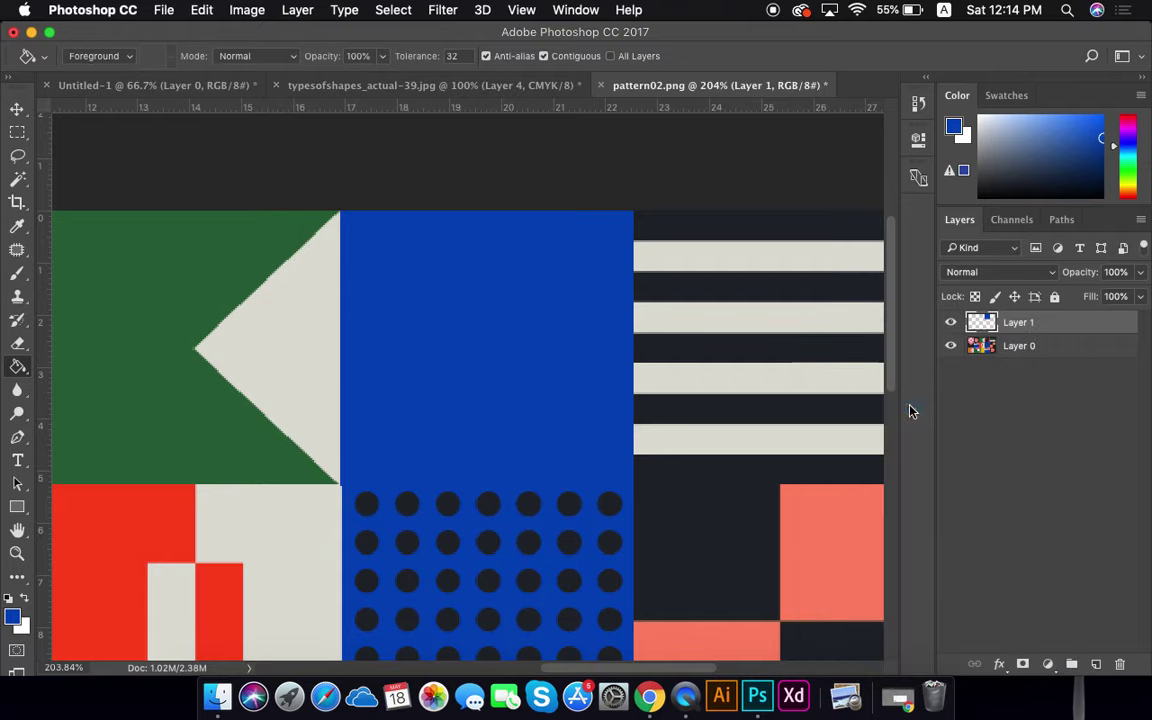
pyautogui.click(816, 310)
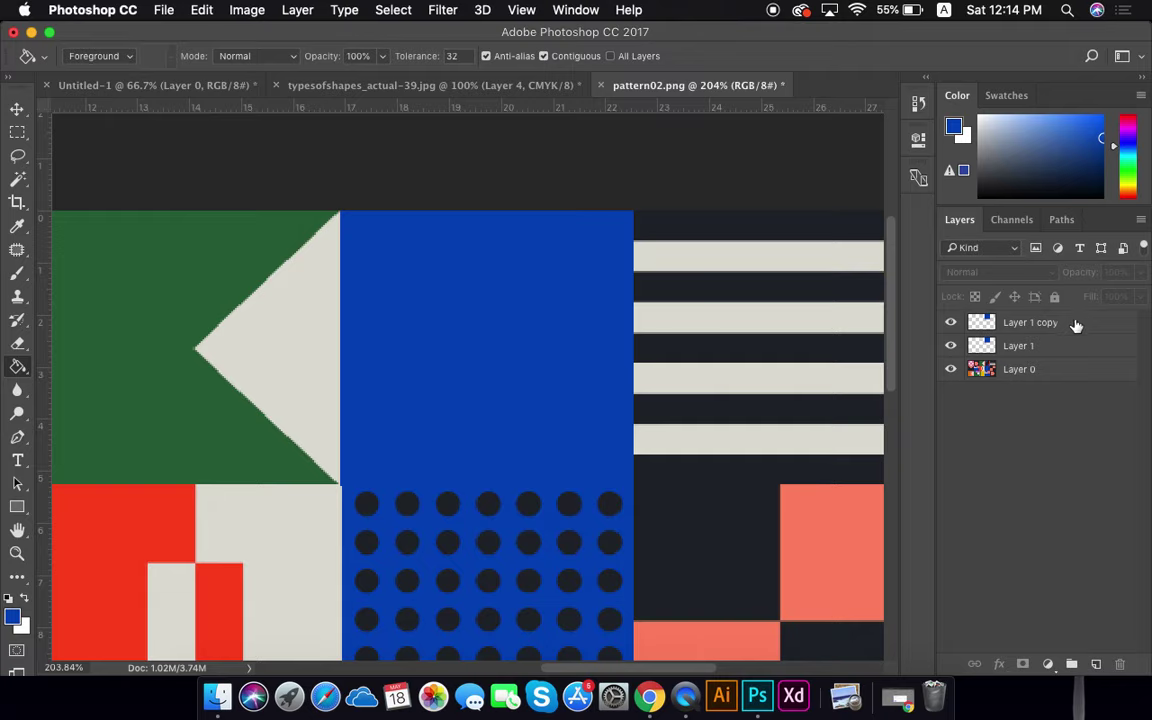
pyautogui.moveTo(1075, 330); pyautogui.dragTo(1119, 663)
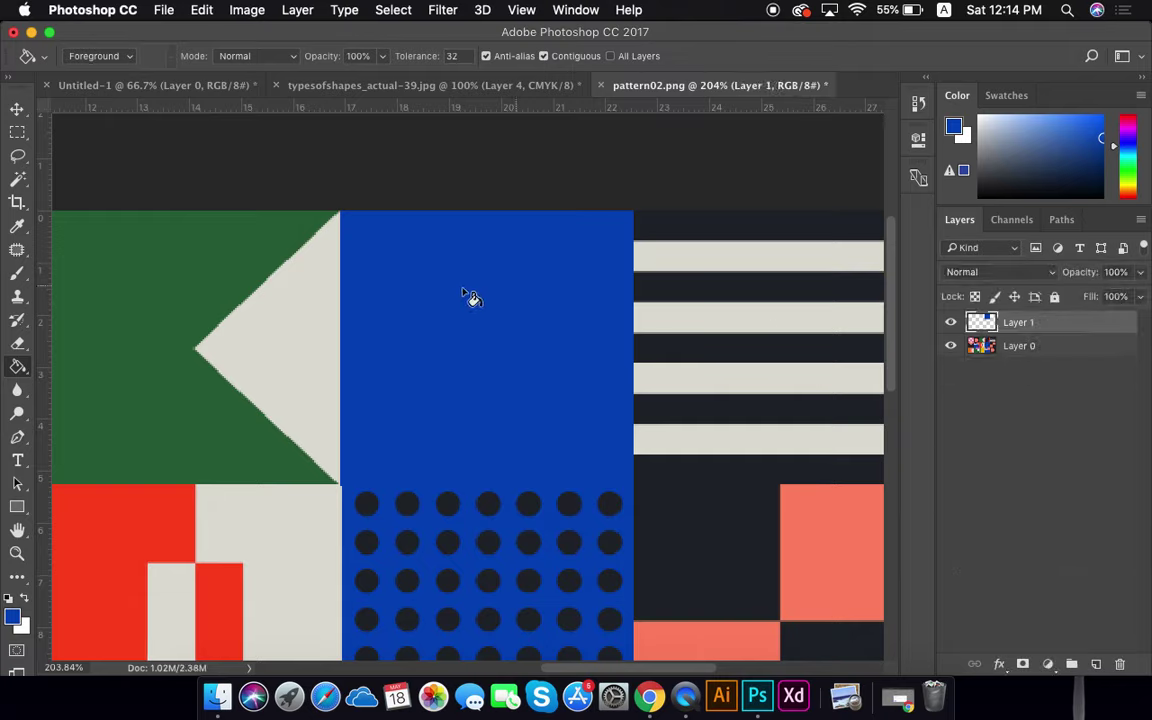
# Add an empty layer and delete it, and pull a duplicate off the blue square with the Move tool and delete that too
pyautogui.click(17, 108)
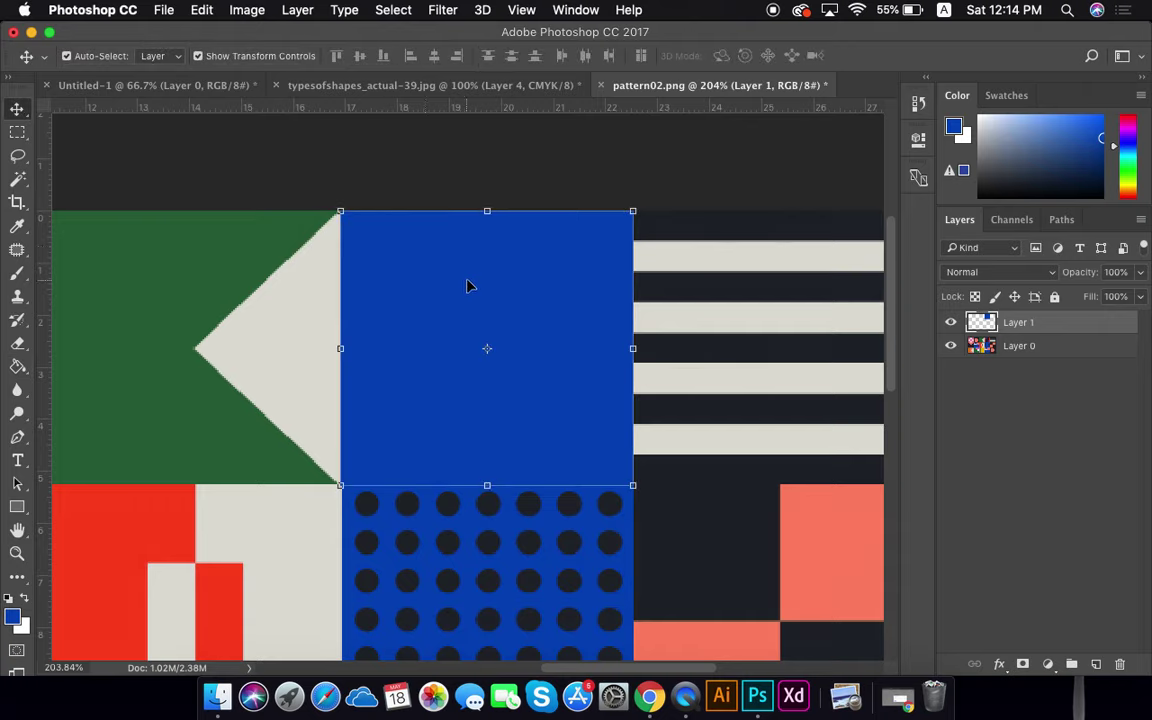
pyautogui.click(990, 498)
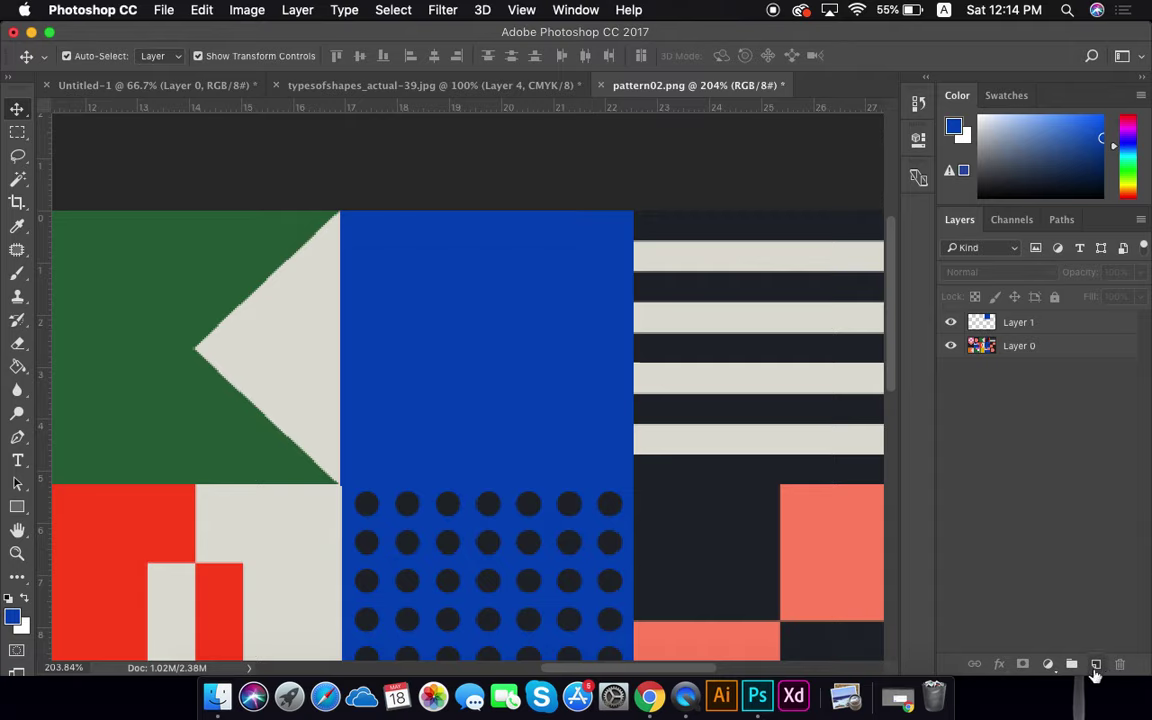
pyautogui.click(1095, 667)
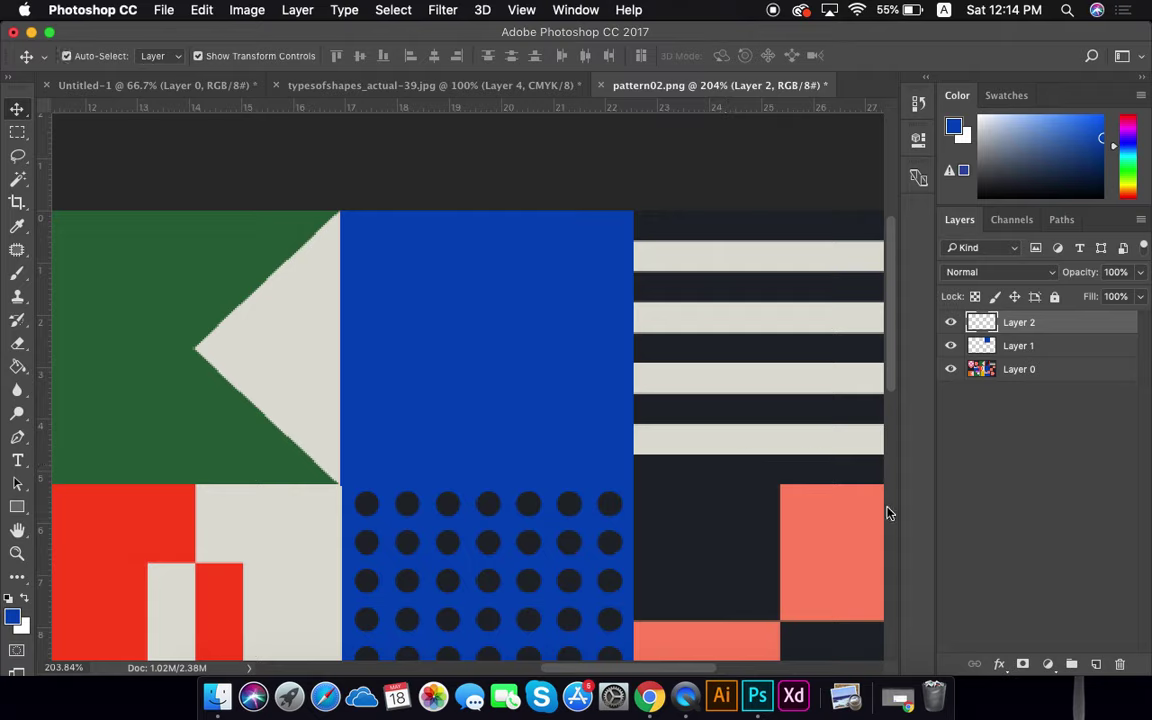
pyautogui.moveTo(1080, 334); pyautogui.dragTo(1120, 667)
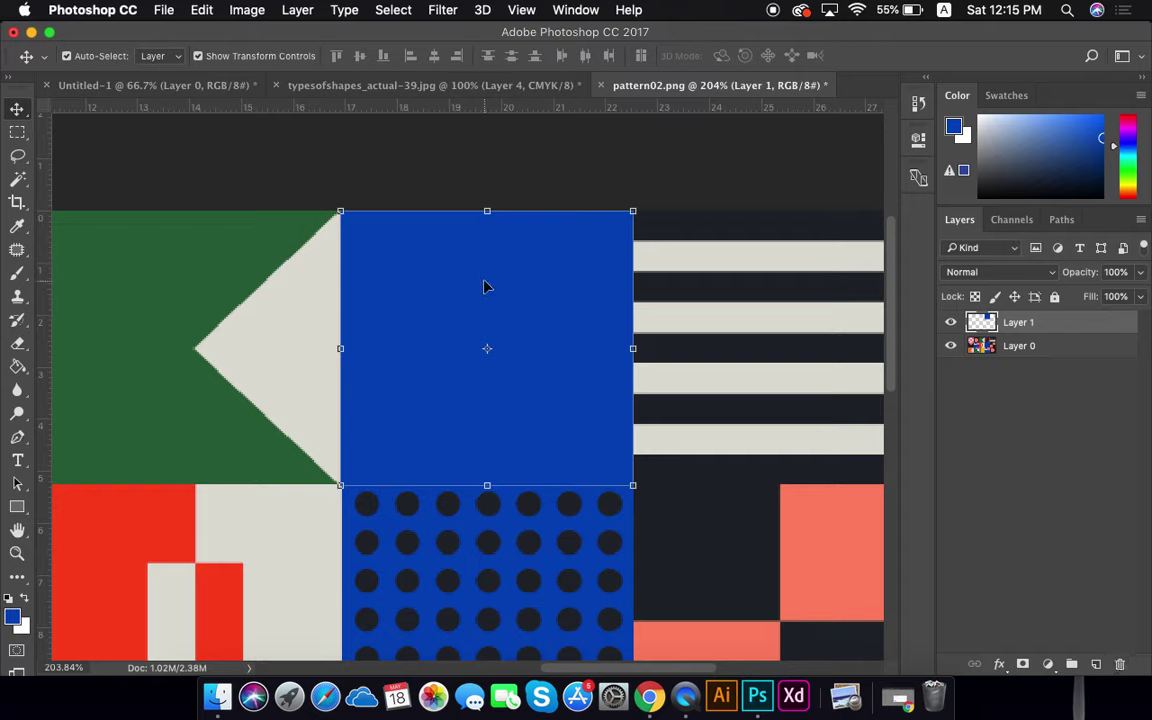
pyautogui.moveTo(452, 296); pyautogui.dragTo(604, 455)
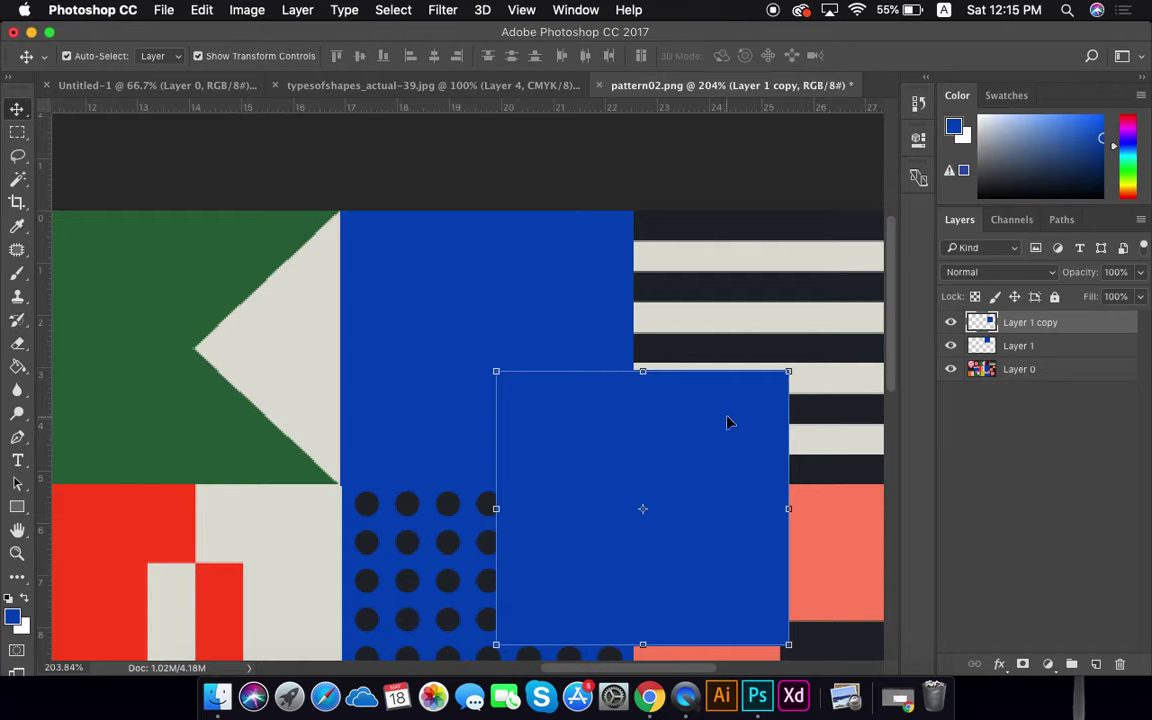
pyautogui.press('BackSpace')
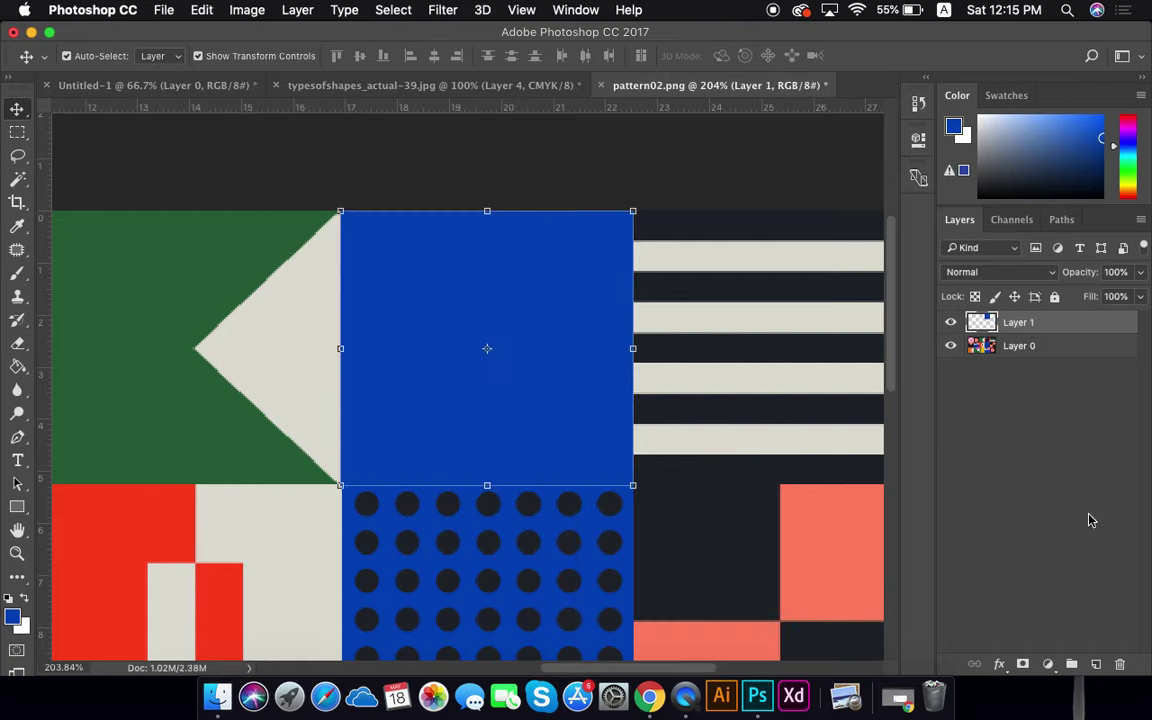
# Duplicate Layer 1, hide the original, and narrow the copy to 10.63% width over the tile's left red strip, applying the transformation
pyautogui.moveTo(1062, 320); pyautogui.dragTo(1090, 664)
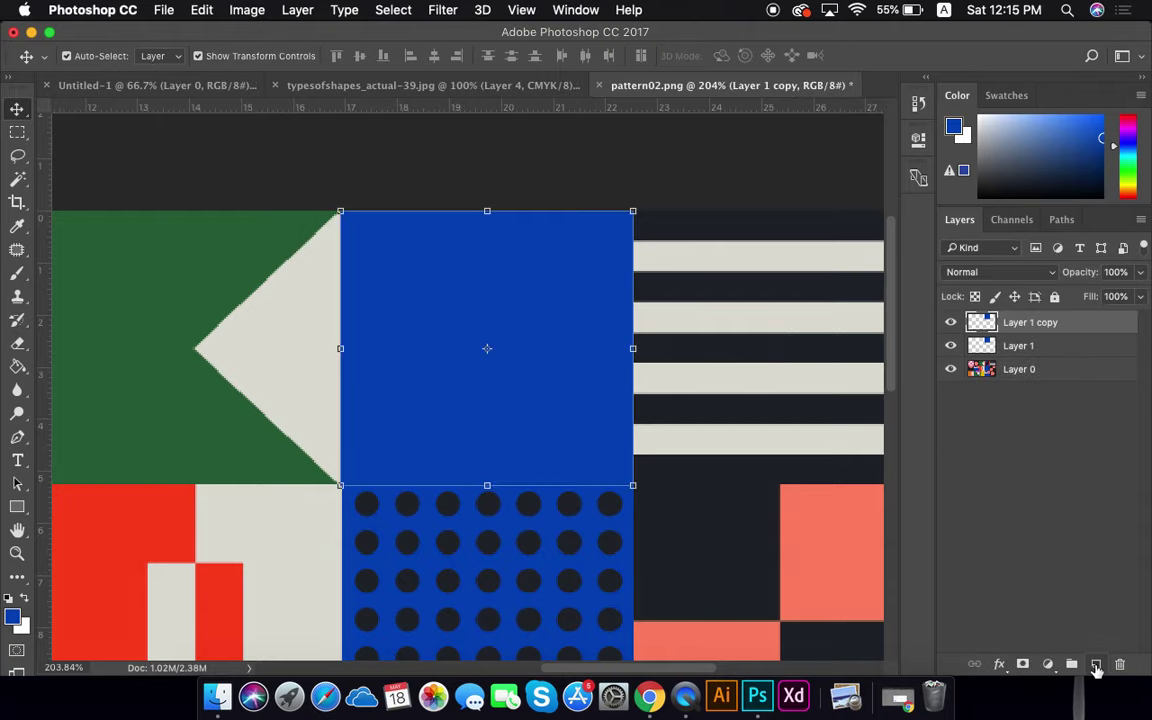
pyautogui.click(950, 346)
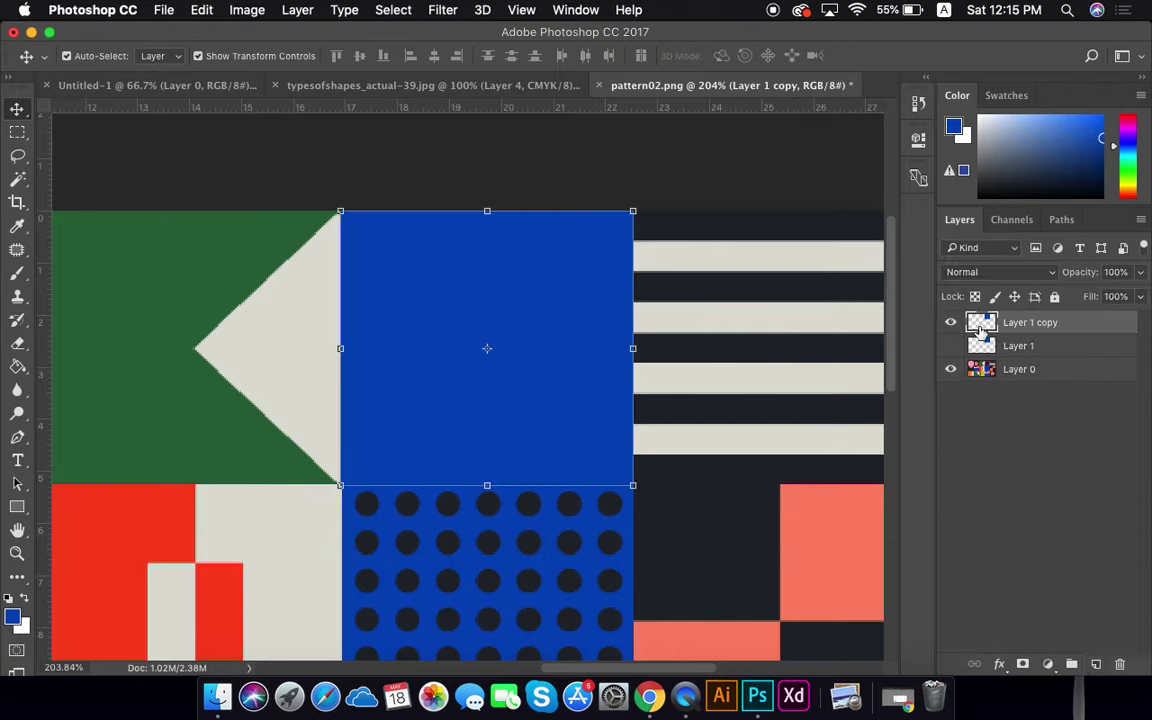
pyautogui.click(641, 350)
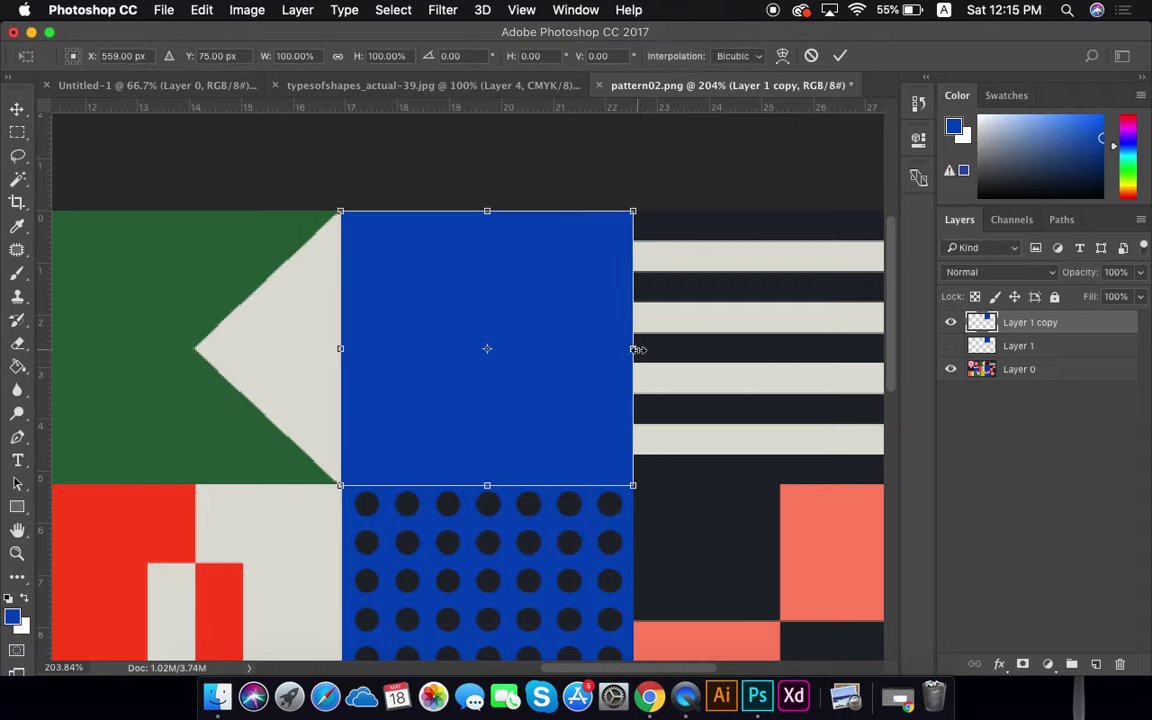
pyautogui.moveTo(641, 350); pyautogui.dragTo(374, 350)
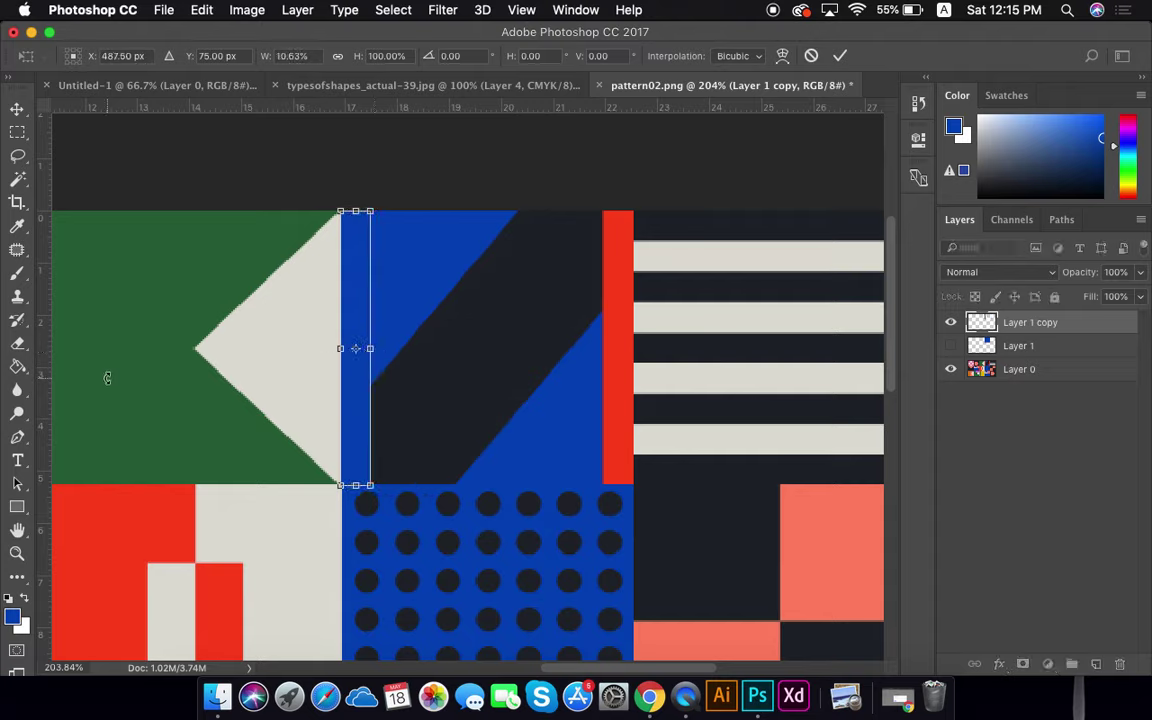
pyautogui.click(17, 203)
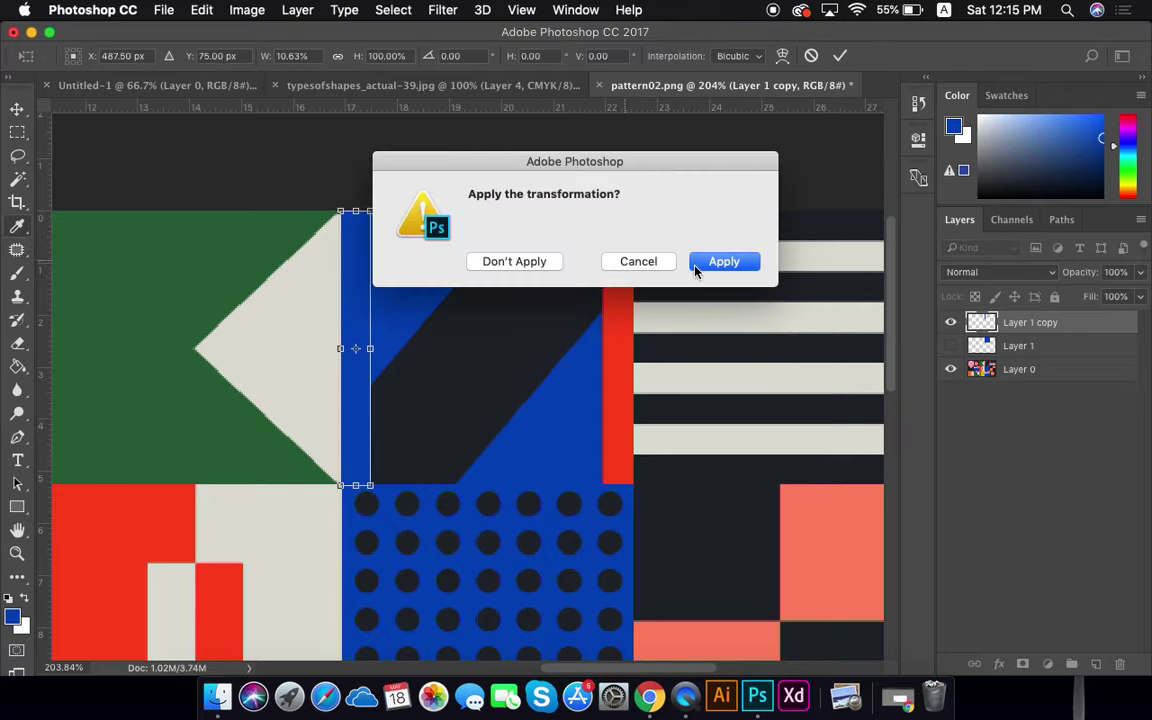
pyautogui.click(744, 263)
# Fill the narrow strip on Layer 1 copy with the red sampled from the tile's right strip
pyautogui.click(630, 264)
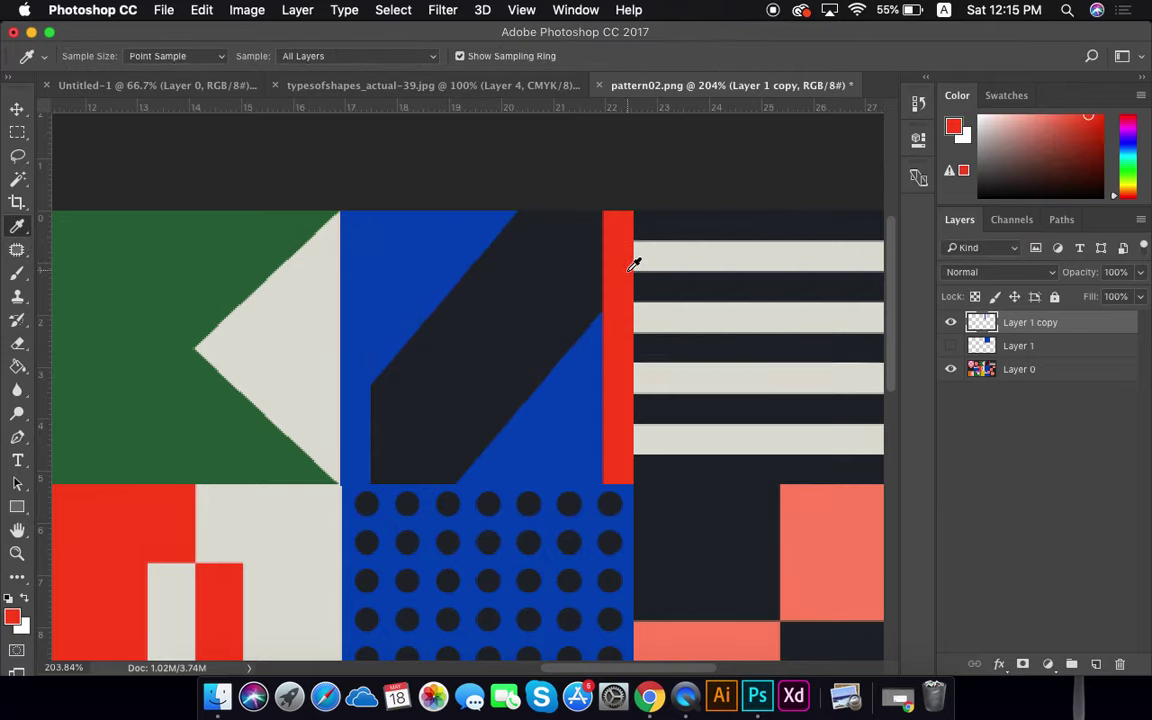
pyautogui.click(17, 368)
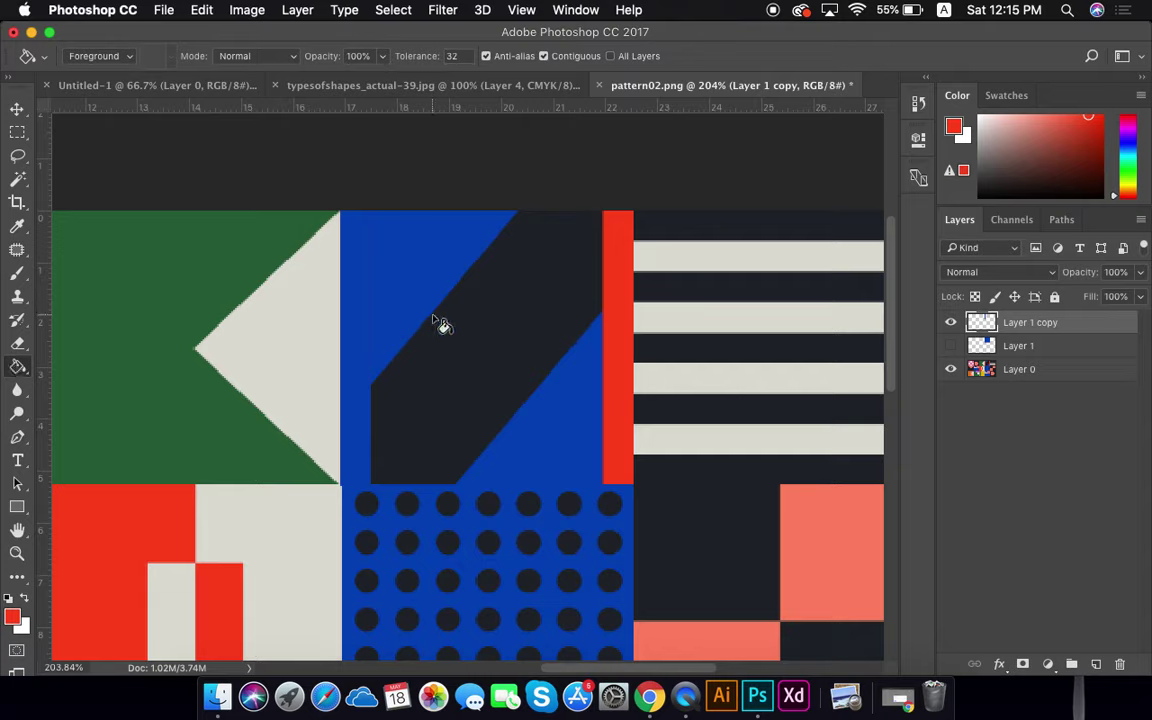
pyautogui.click(356, 321)
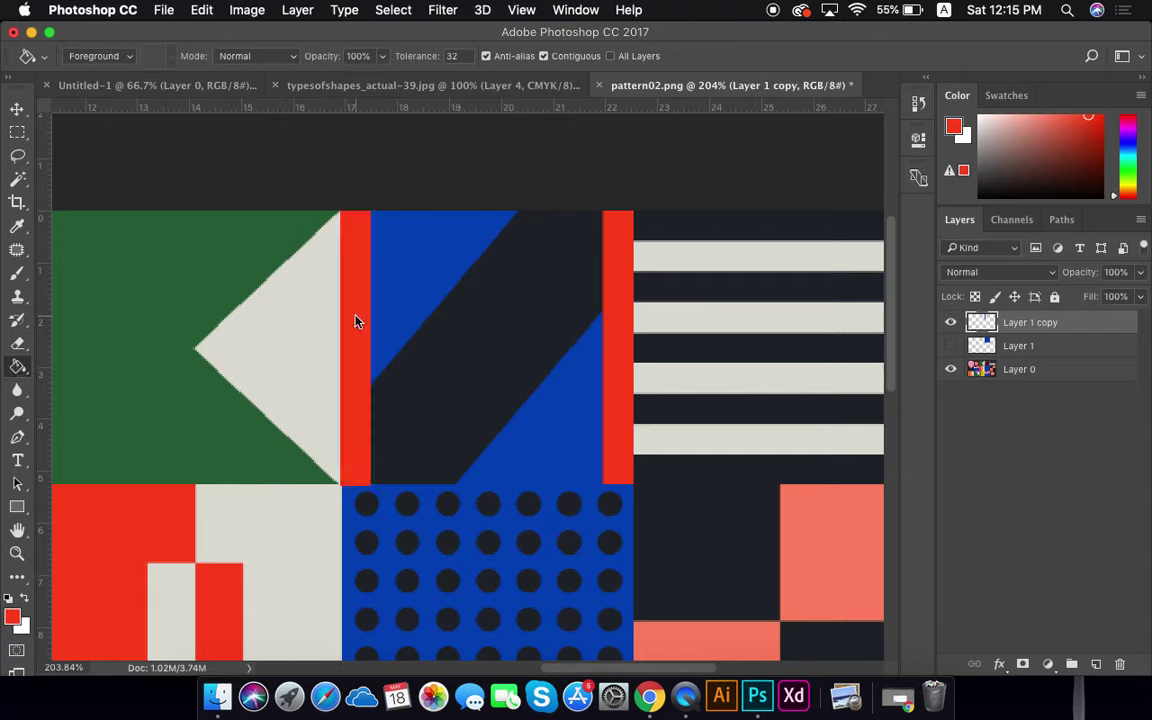
# Duplicate the left red strip onto the tile's right red strip with the Move tool, and briefly show Layer 1 to check the tile
pyautogui.click(17, 108)
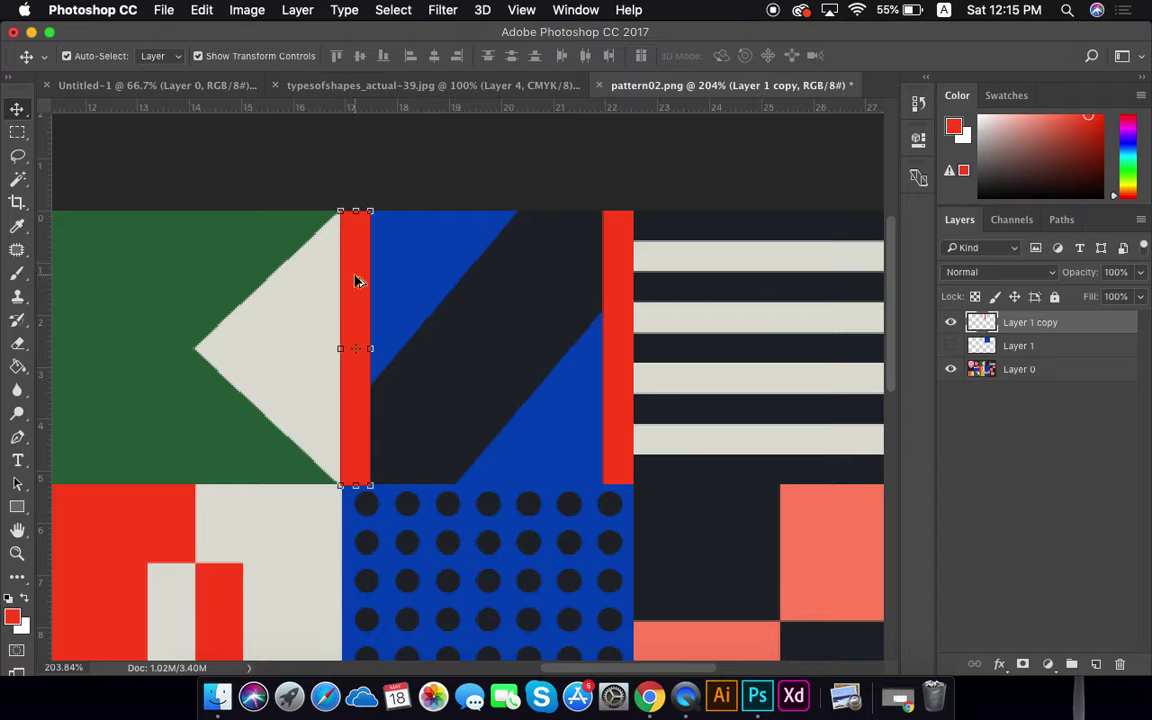
pyautogui.moveTo(357, 282); pyautogui.dragTo(616, 350)
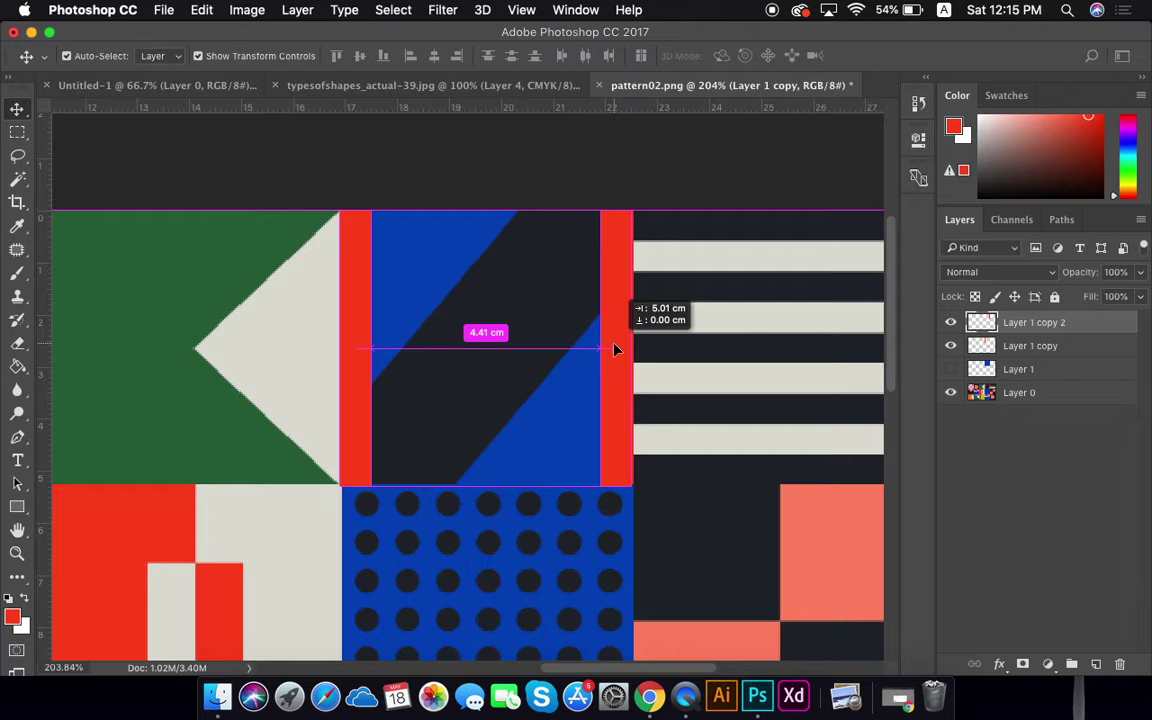
pyautogui.moveTo(616, 350); pyautogui.dragTo(617, 346)
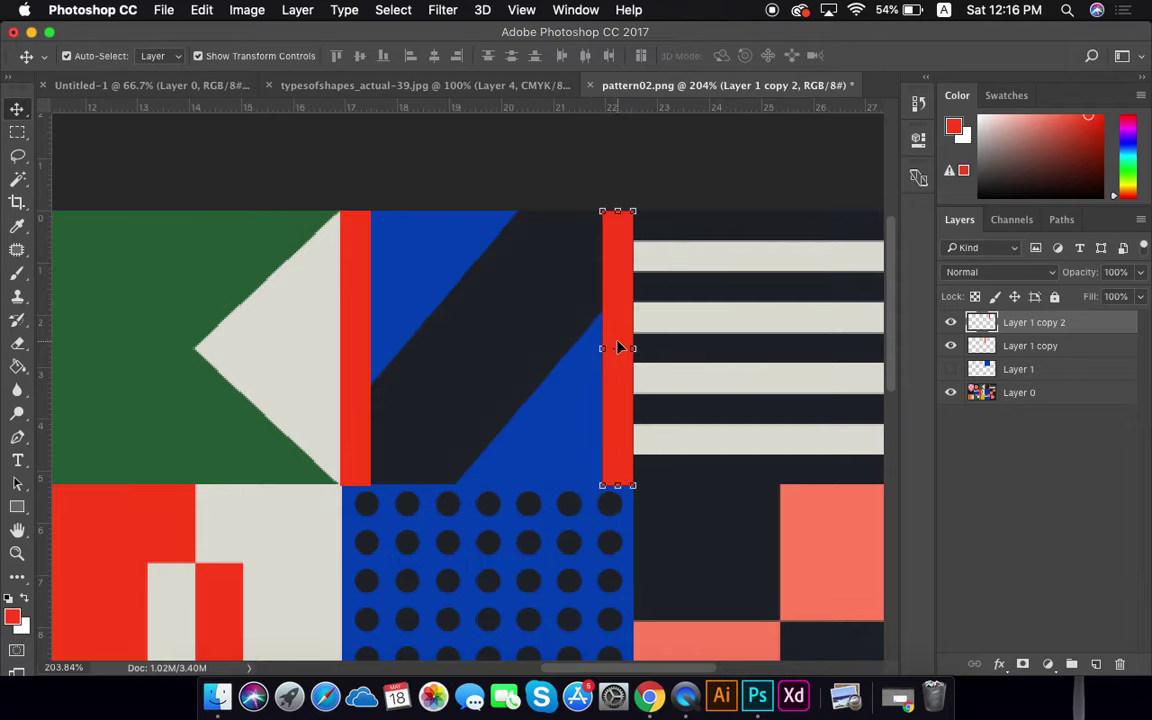
pyautogui.click(1008, 489)
pyautogui.click(951, 369)
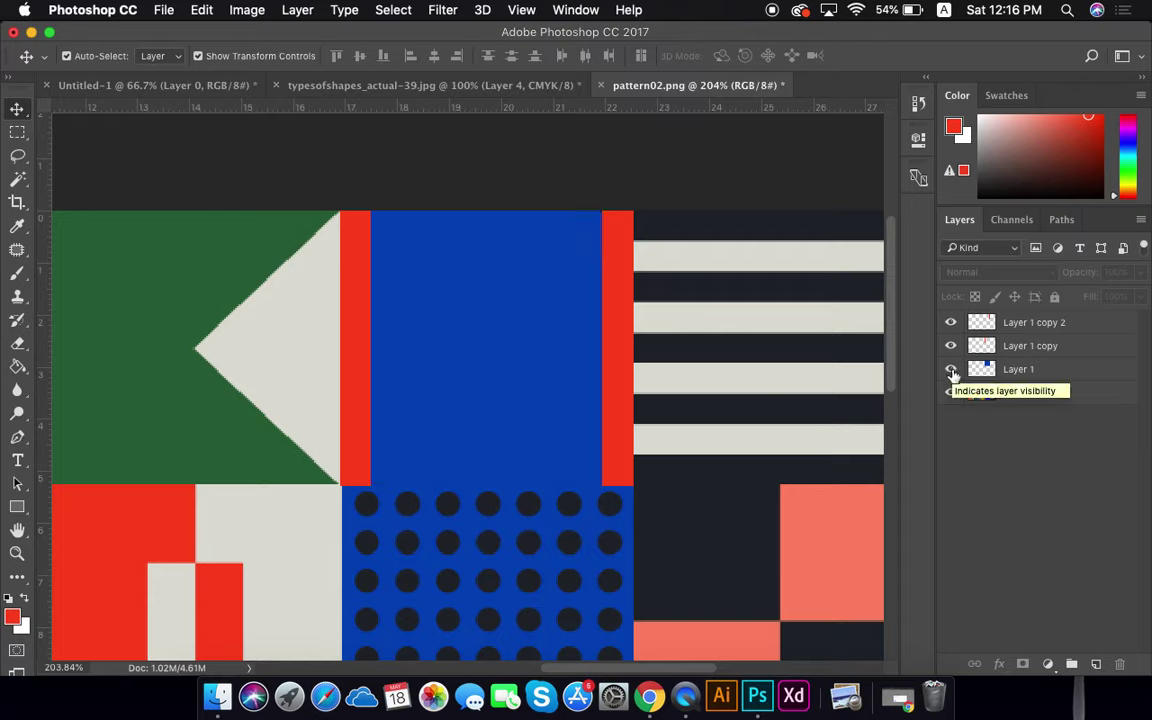
pyautogui.click(951, 369)
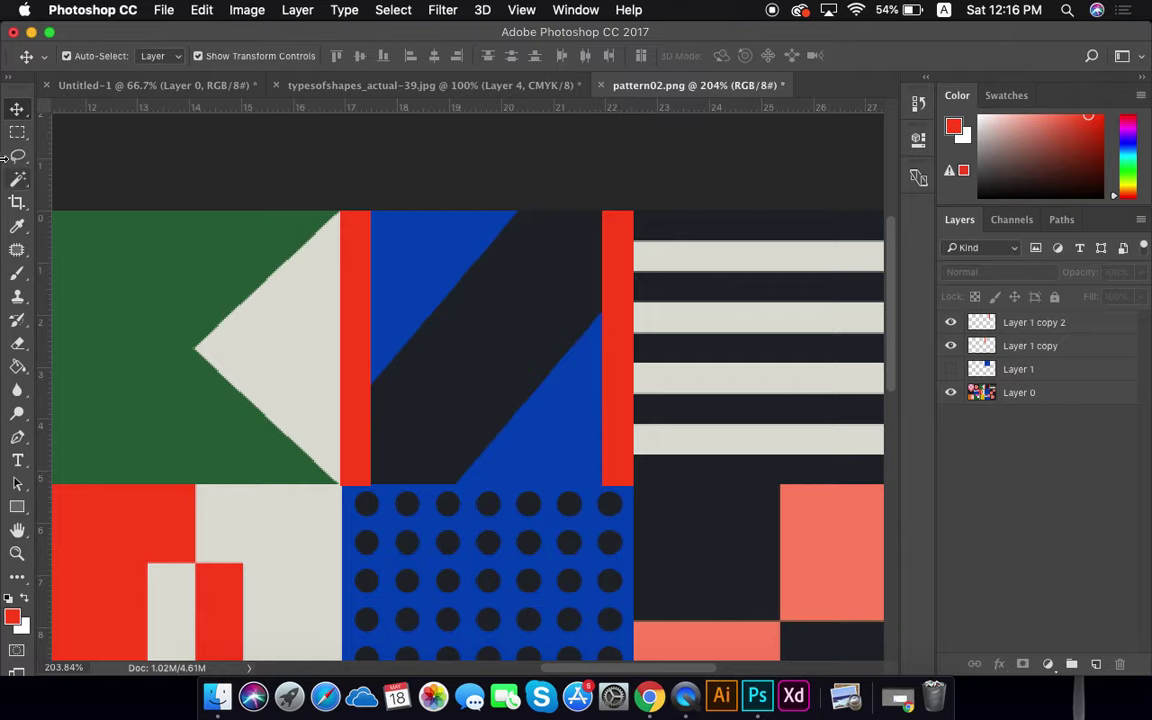
# Draw an upright rectangular selection over the diagonal band, fill it on a new layer with the dark color sampled from the band, and deselect
pyautogui.click(17, 132)
pyautogui.moveTo(405, 326); pyautogui.dragTo(512, 615)
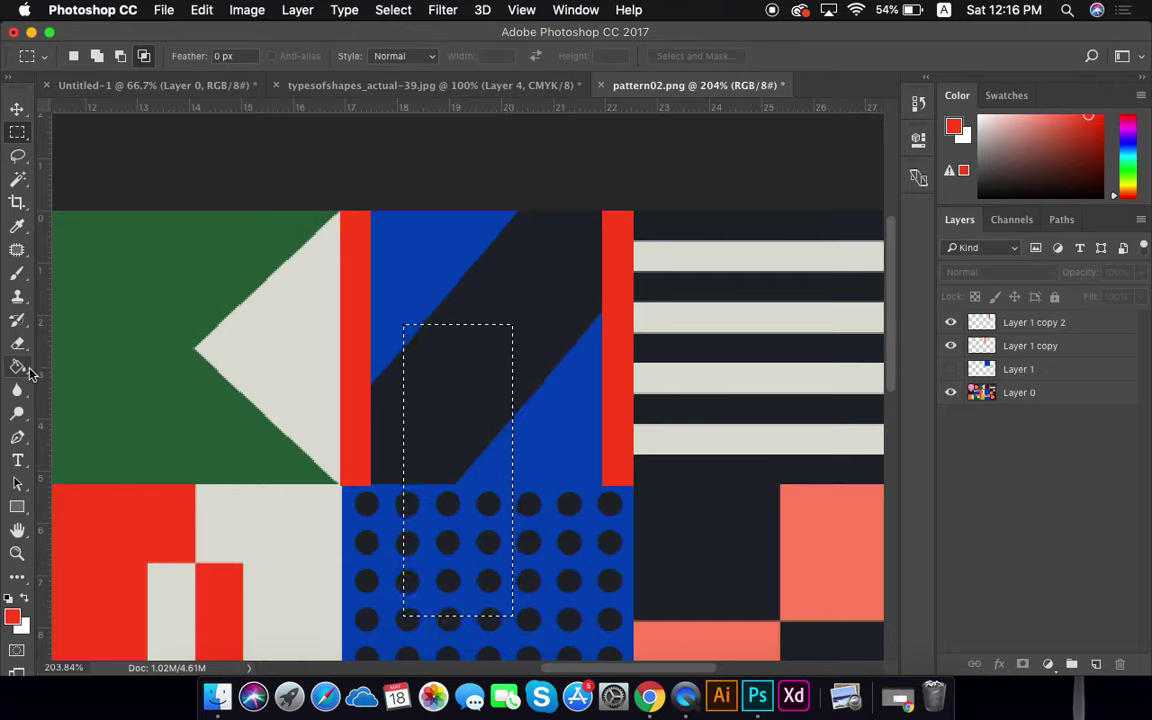
pyautogui.click(18, 272)
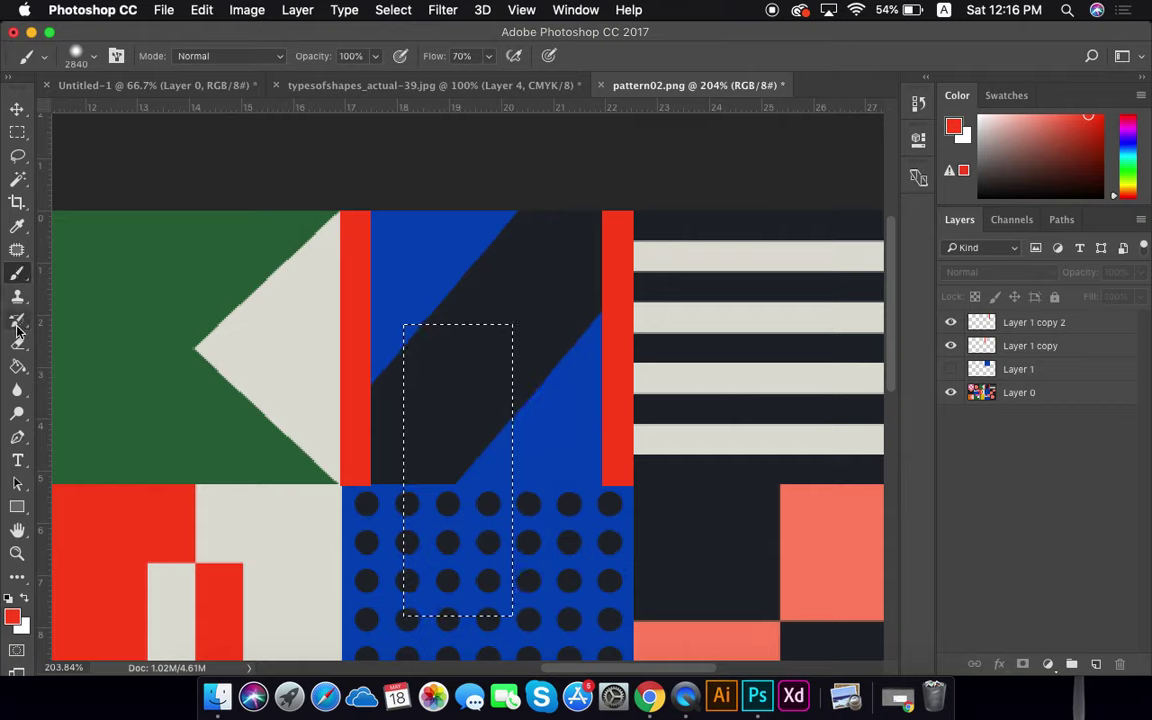
pyautogui.click(17, 367)
pyautogui.press('i')
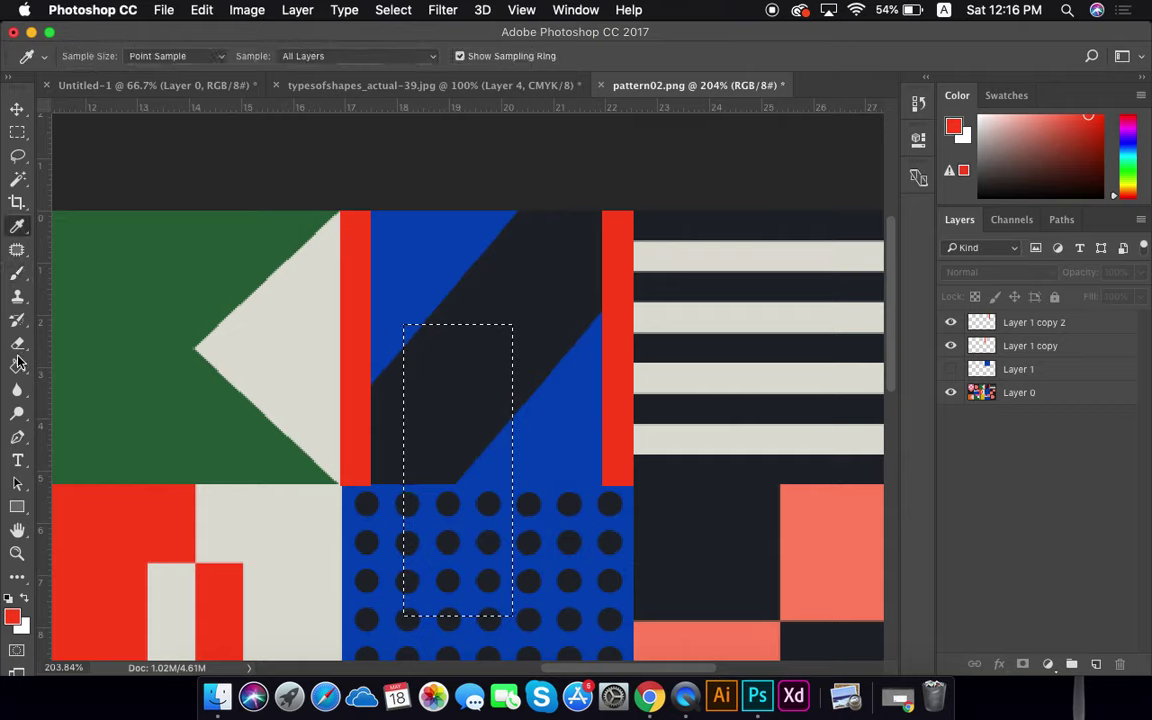
pyautogui.click(562, 282)
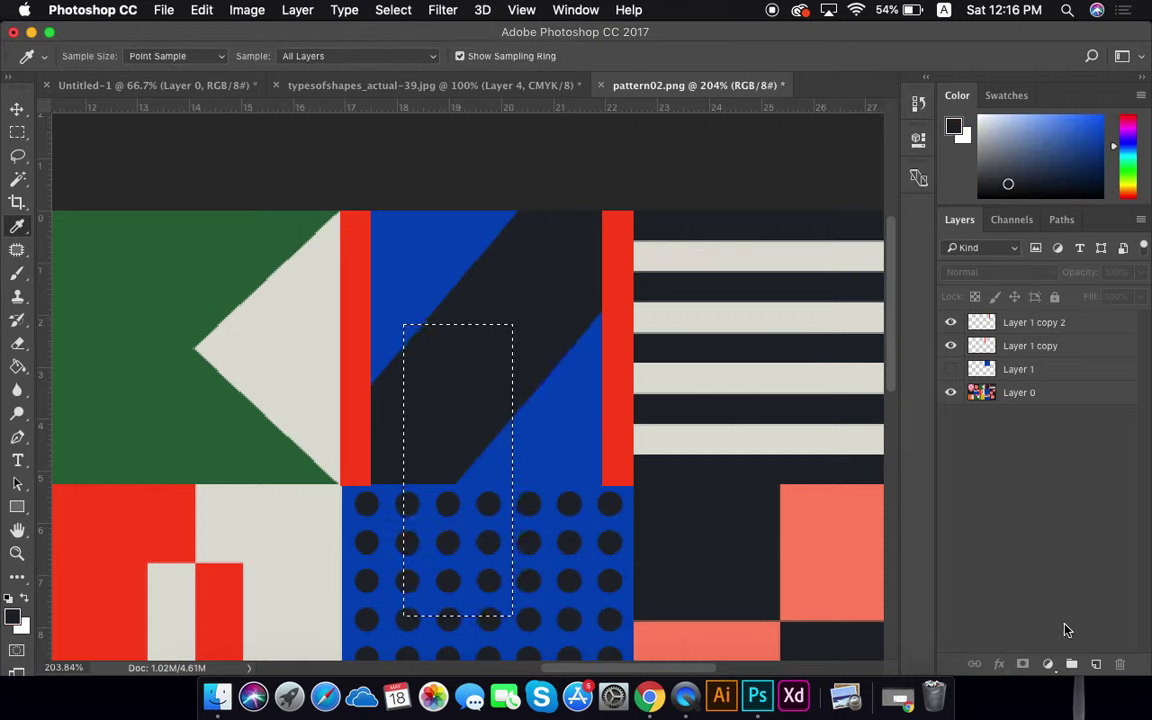
pyautogui.click(1096, 663)
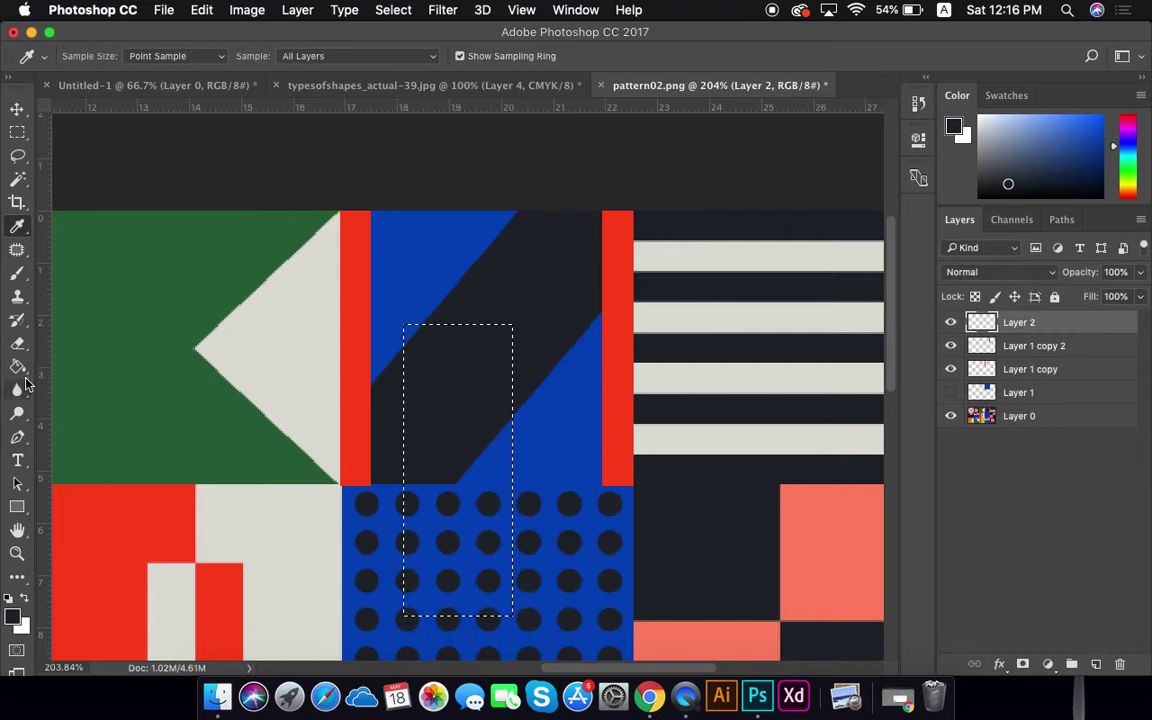
pyautogui.click(17, 367)
pyautogui.click(478, 362)
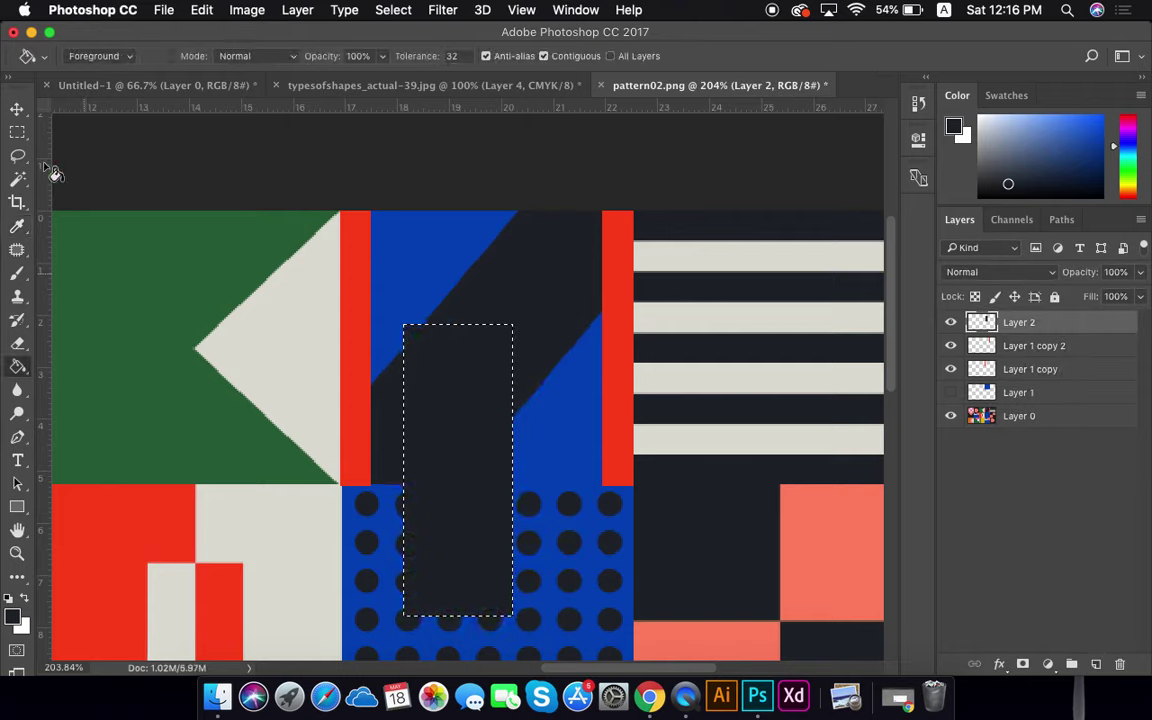
pyautogui.hotkey('ctrl', 'd')
# Move the dark rectangle onto the diagonal band, rotate it 41.56°, scale it to about 122% width and 144% height, and apply the transformation
pyautogui.click(17, 108)
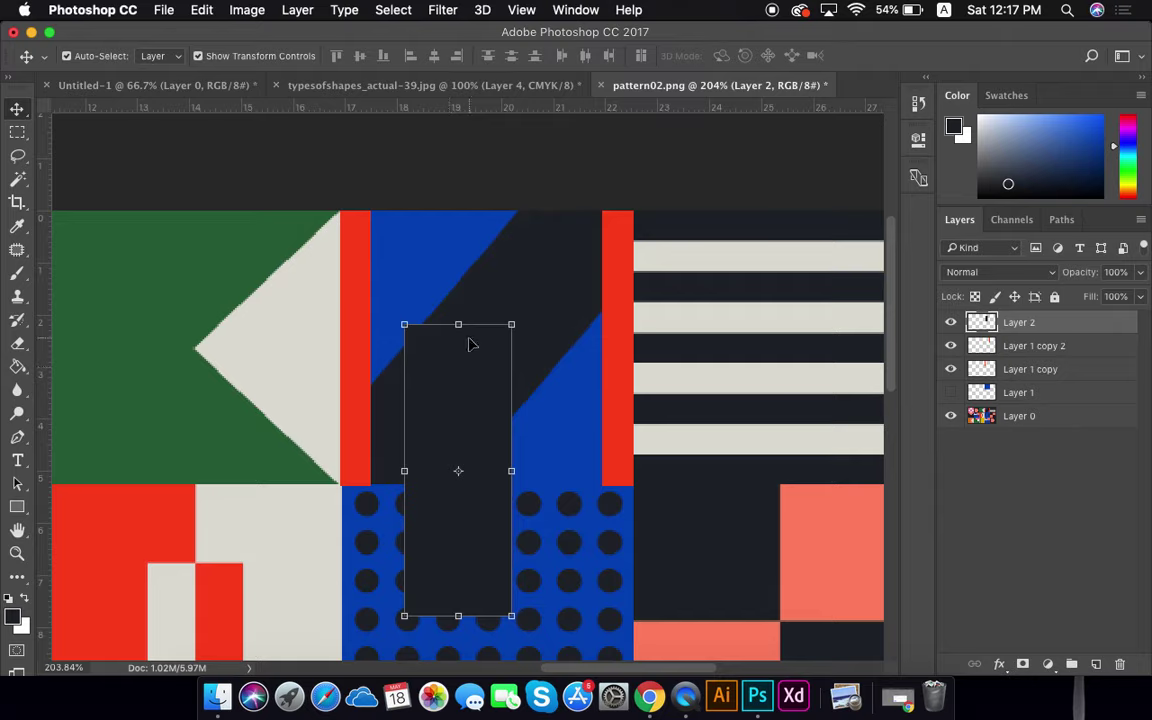
pyautogui.moveTo(472, 344); pyautogui.dragTo(555, 311)
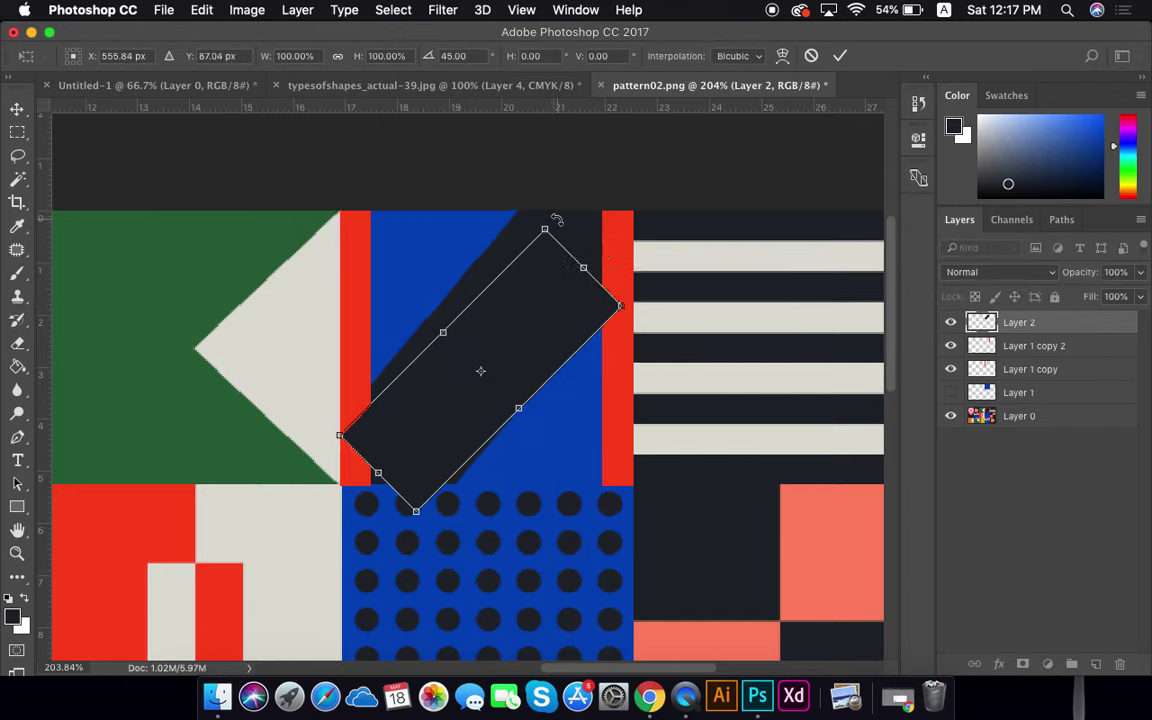
pyautogui.moveTo(557, 219); pyautogui.dragTo(548, 210)
pyautogui.moveTo(530, 296); pyautogui.dragTo(531, 265)
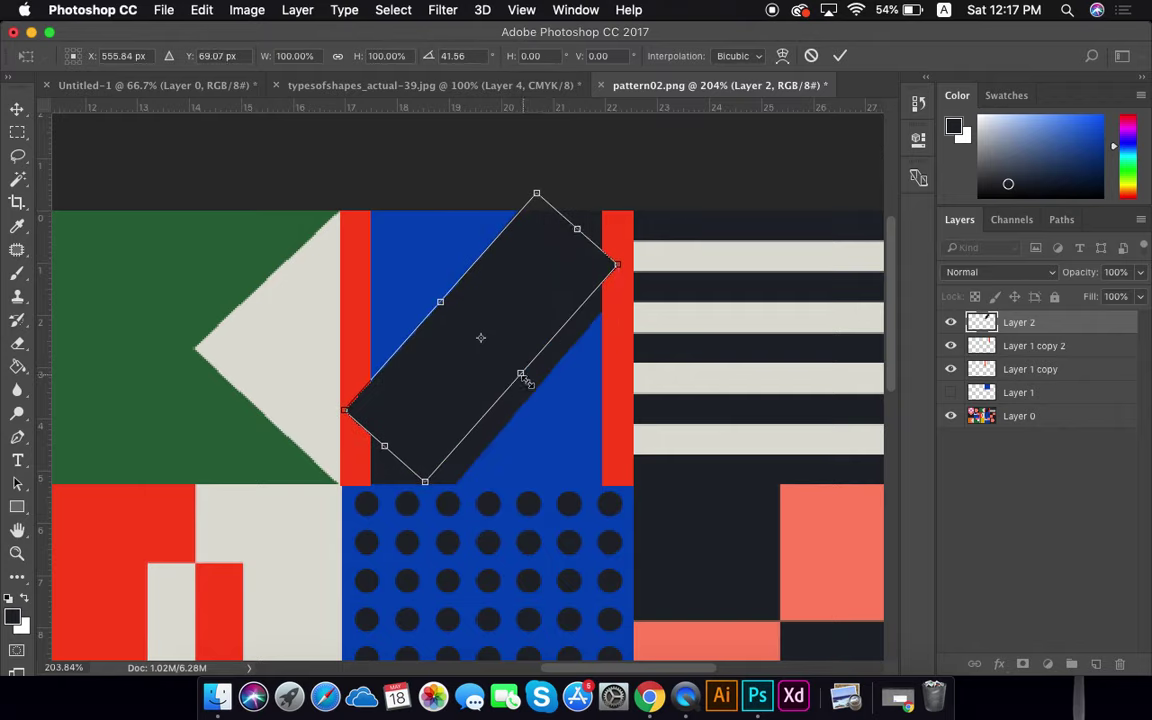
pyautogui.moveTo(522, 374); pyautogui.dragTo(539, 389)
pyautogui.moveTo(586, 233); pyautogui.dragTo(634, 181)
pyautogui.moveTo(395, 453); pyautogui.dragTo(358, 490)
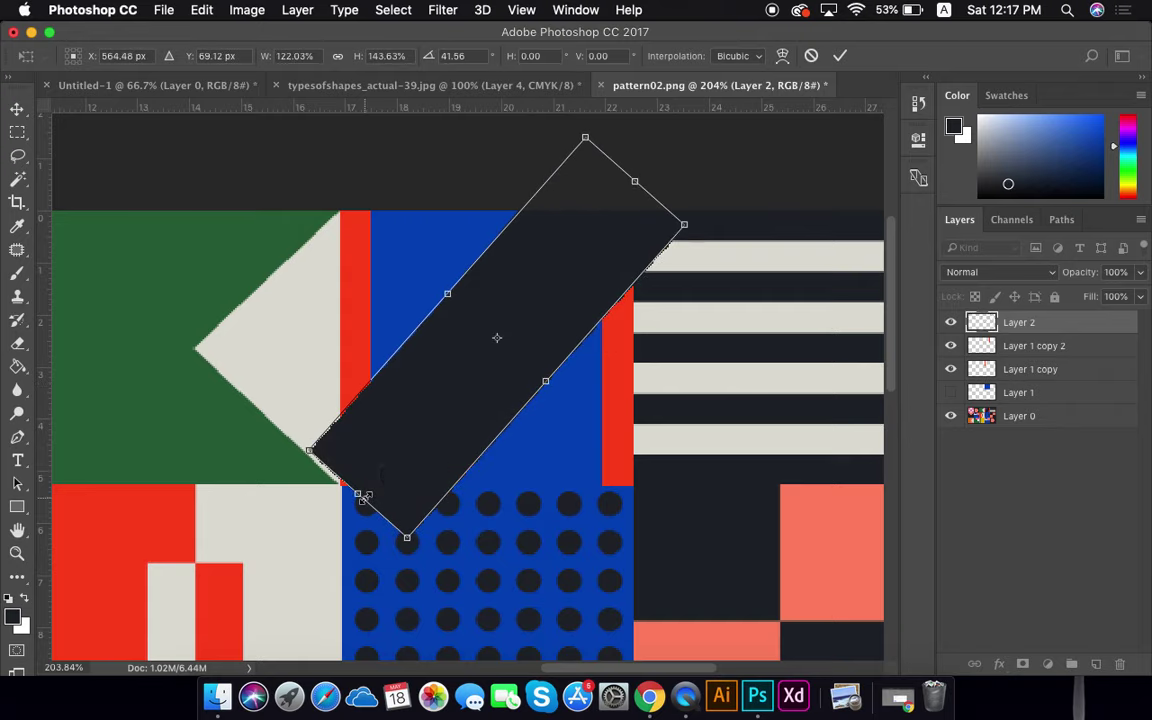
pyautogui.click(840, 56)
pyautogui.click(1003, 553)
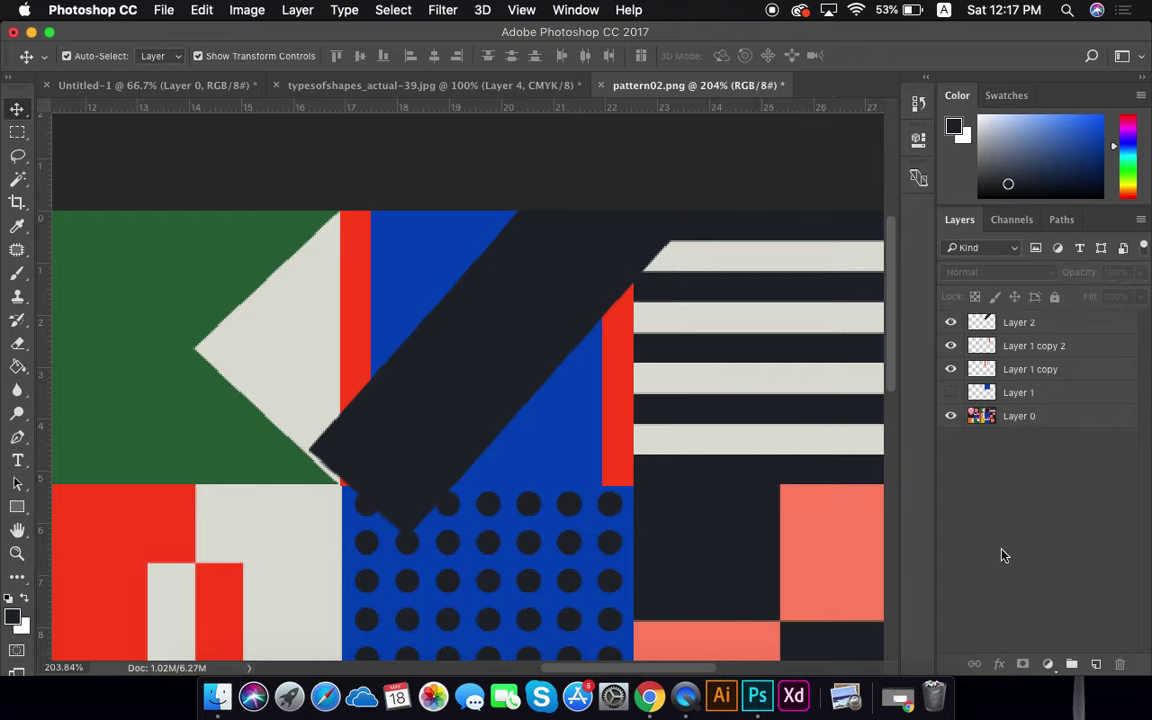
# Show Layer 1, hide Layer 0, and reorder Layer 2 to sit directly above Layer 1, beneath both red strip layers
pyautogui.click(1033, 322)
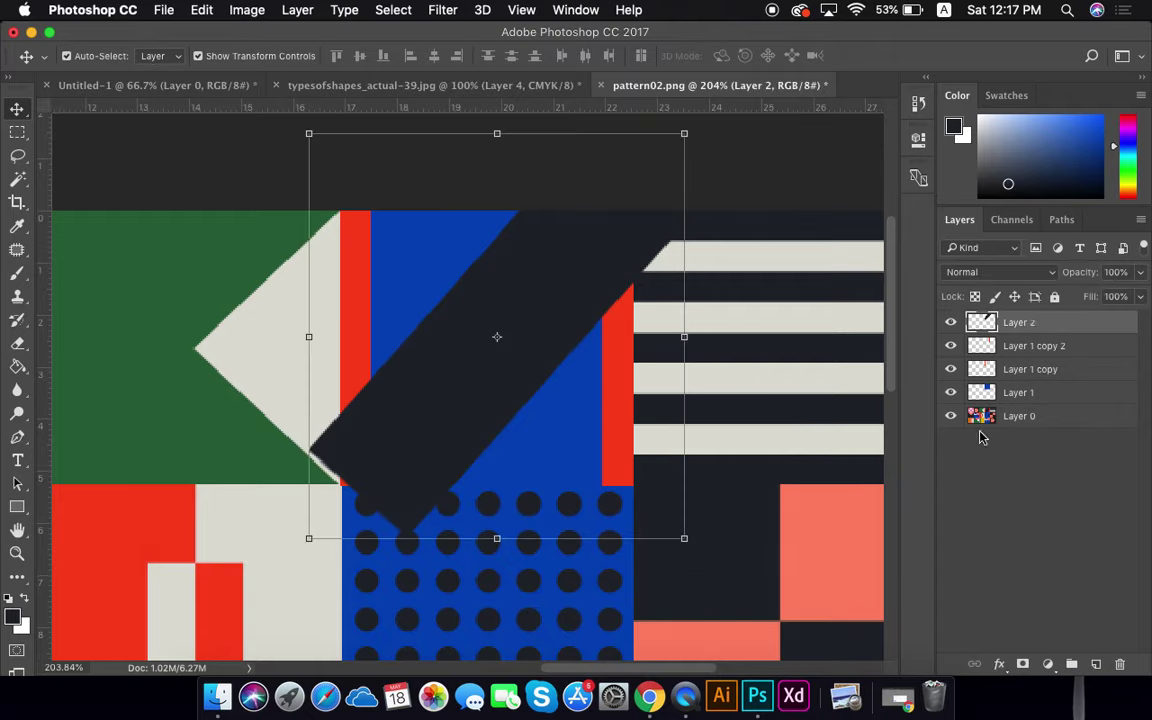
pyautogui.click(950, 415)
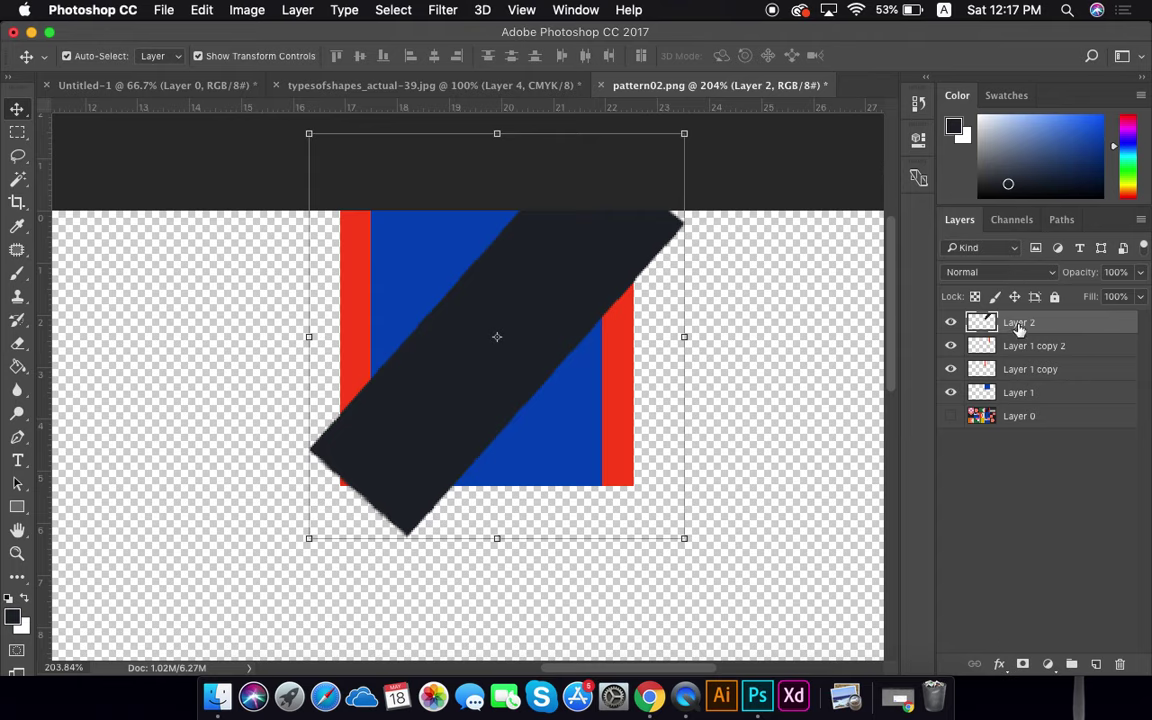
pyautogui.moveTo(1028, 323); pyautogui.dragTo(1022, 383)
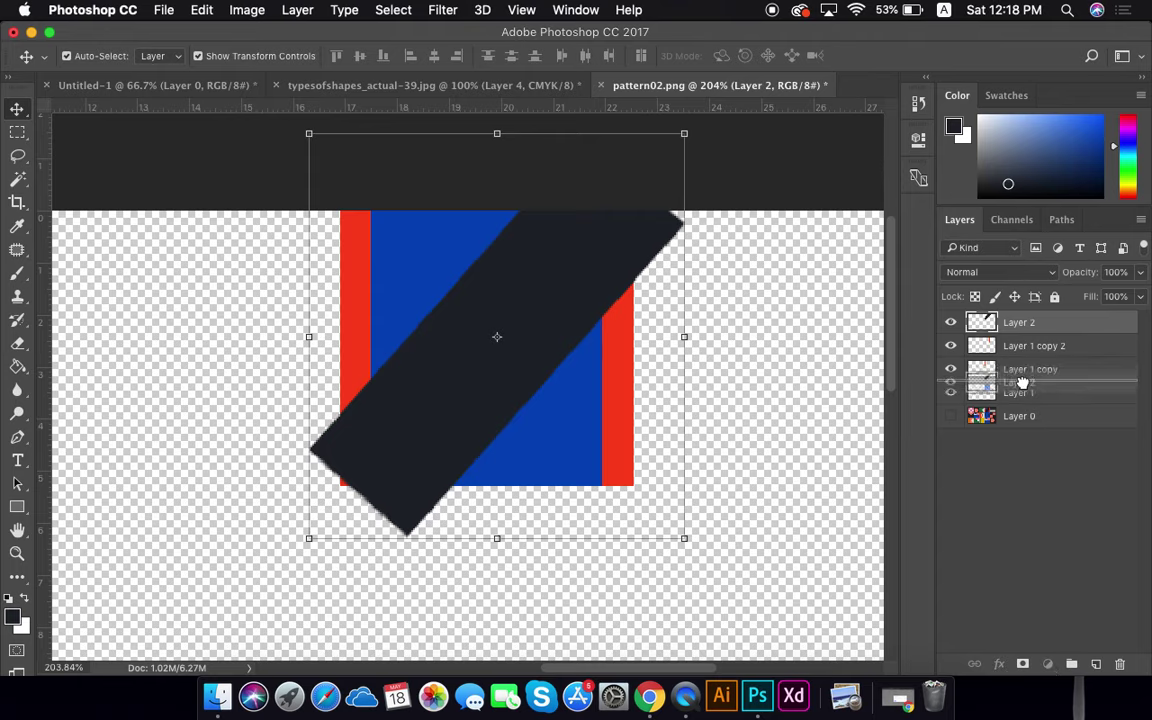
pyautogui.moveTo(1022, 383); pyautogui.dragTo(1032, 375)
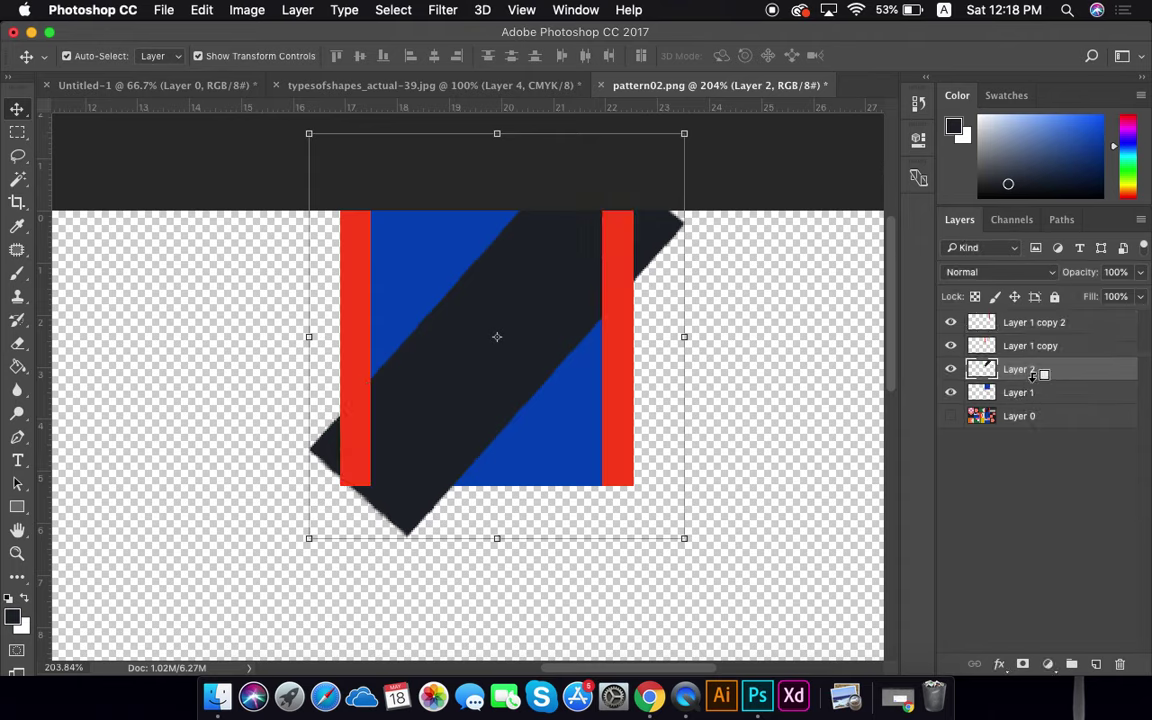
# Clip Layer 2 to Layer 1 with a clipping mask and show Layer 0 again to compare with the original tile
pyautogui.keyDown('alt'); pyautogui.click(1033, 378); pyautogui.keyUp('alt')
pyautogui.click(1039, 497)
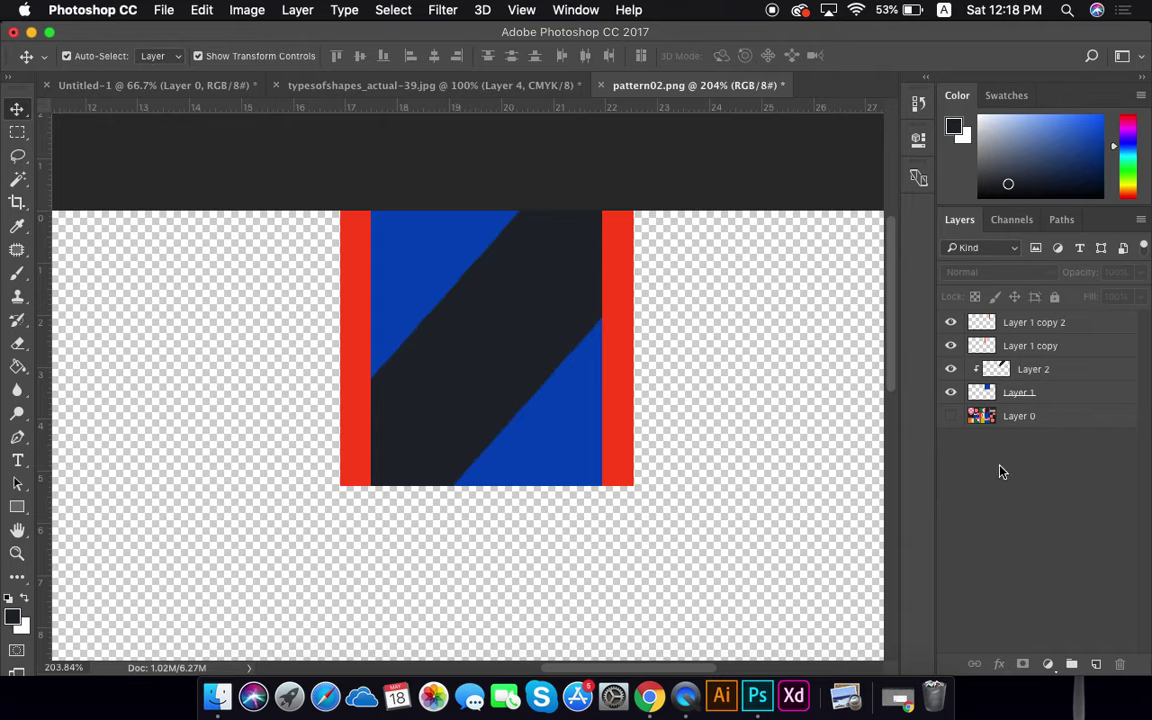
pyautogui.click(950, 416)
pyautogui.hscroll(-3, 615, 368)
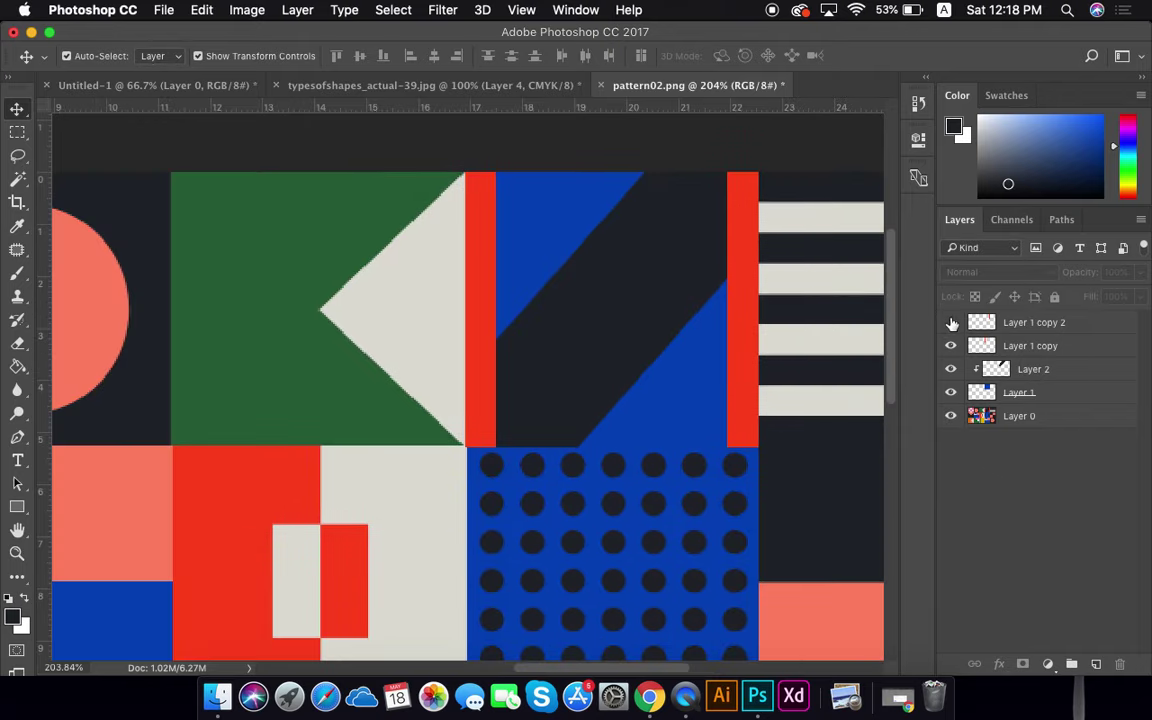
pyautogui.moveTo(952, 323)
pyautogui.mouseDown()
pyautogui.moveTo(952, 393)
pyautogui.moveTo(951, 322)
pyautogui.mouseUp()
# Release Layer 2's clipping mask and clip it to Layer 1 again, repeating this to demonstrate the effect
pyautogui.keyDown('alt'); pyautogui.click(1058, 373); pyautogui.keyUp('alt')
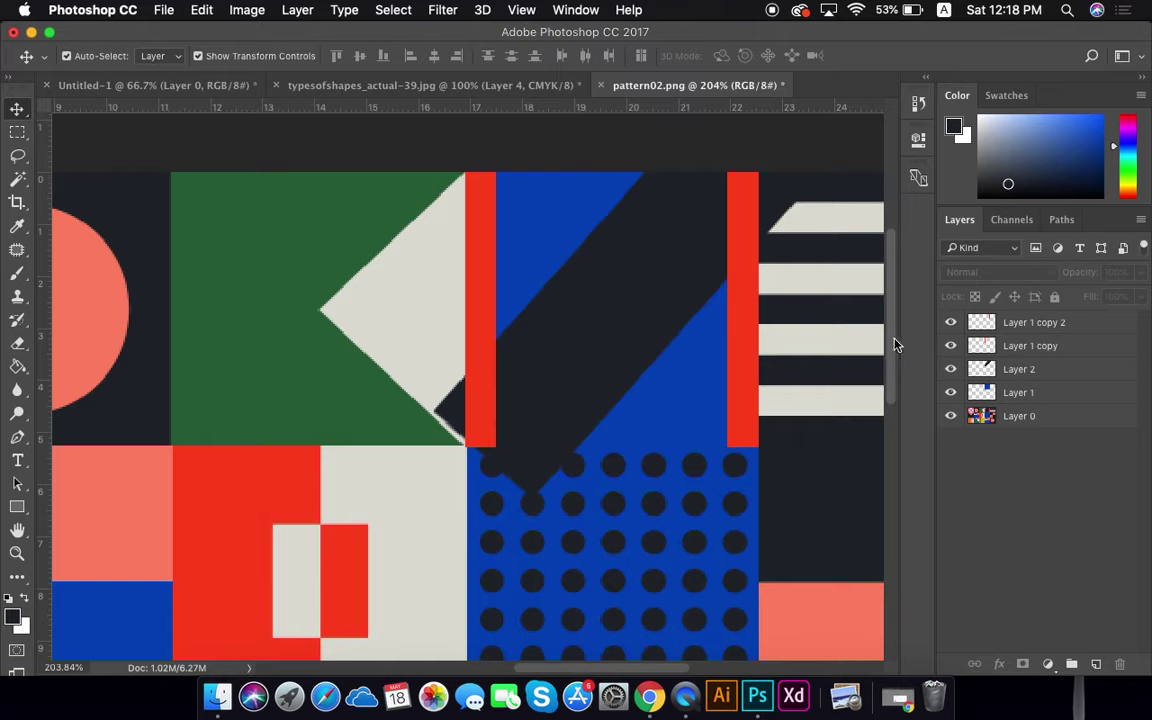
pyautogui.keyDown('alt'); pyautogui.click(1035, 371); pyautogui.keyUp('alt')
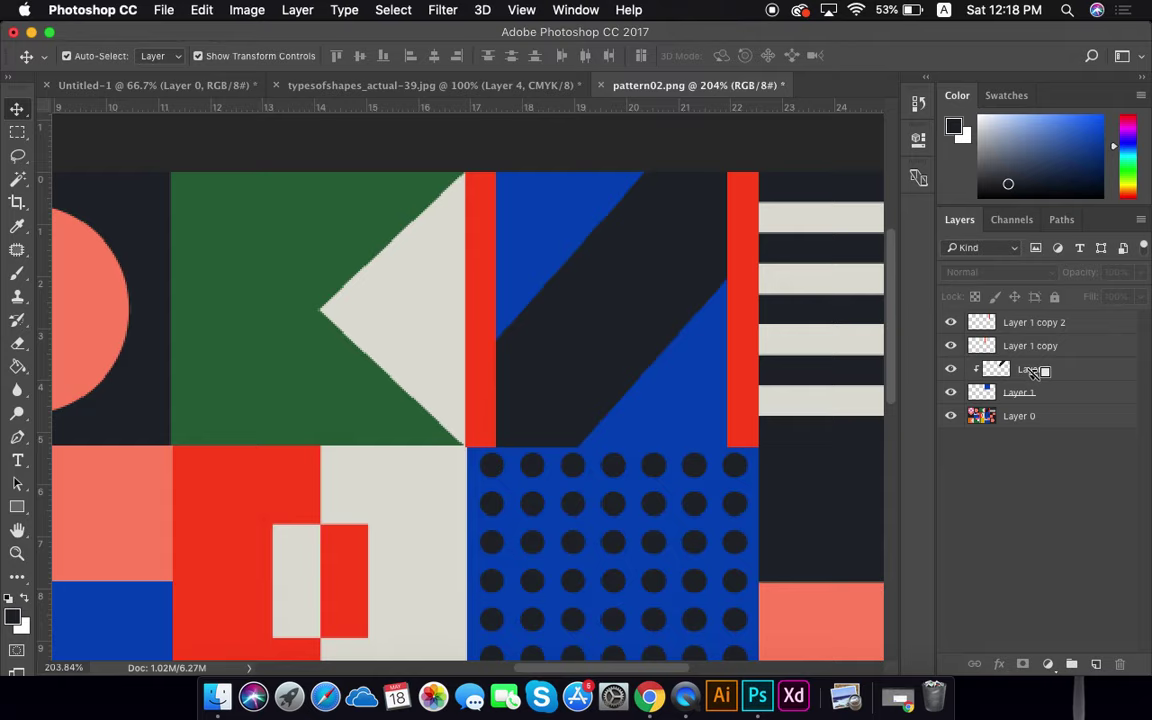
pyautogui.keyDown('alt'); pyautogui.click(1035, 371); pyautogui.keyUp('alt')
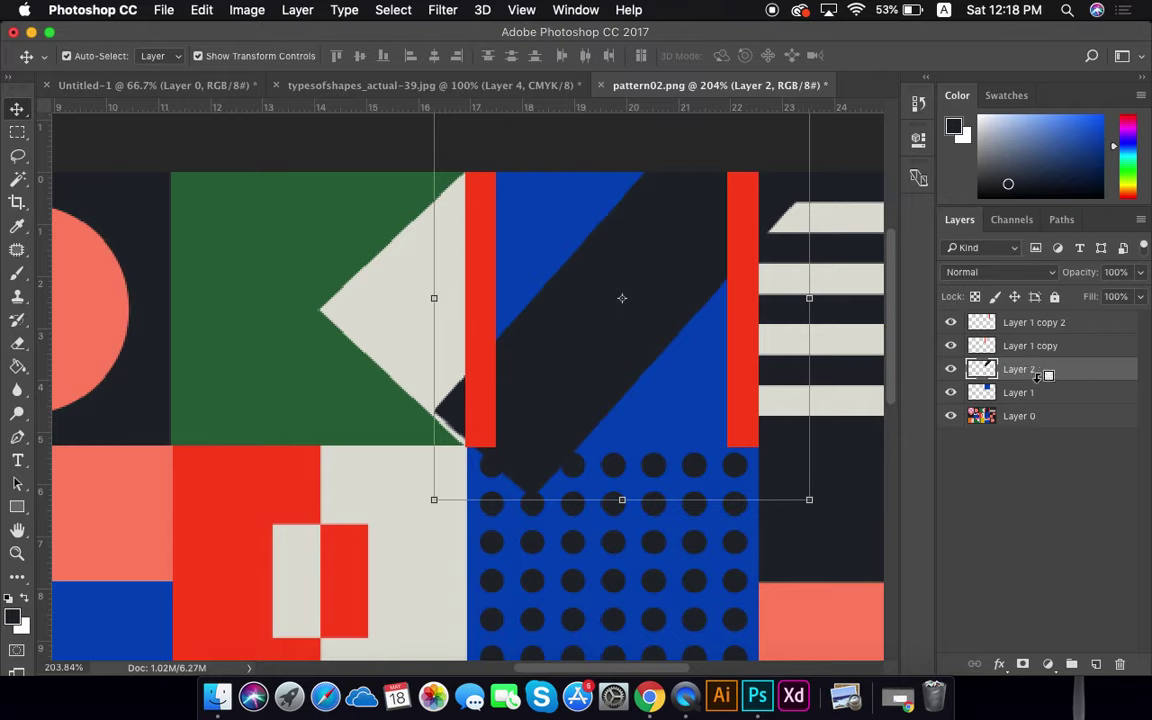
pyautogui.keyDown('alt'); pyautogui.click(1036, 372); pyautogui.keyUp('alt')
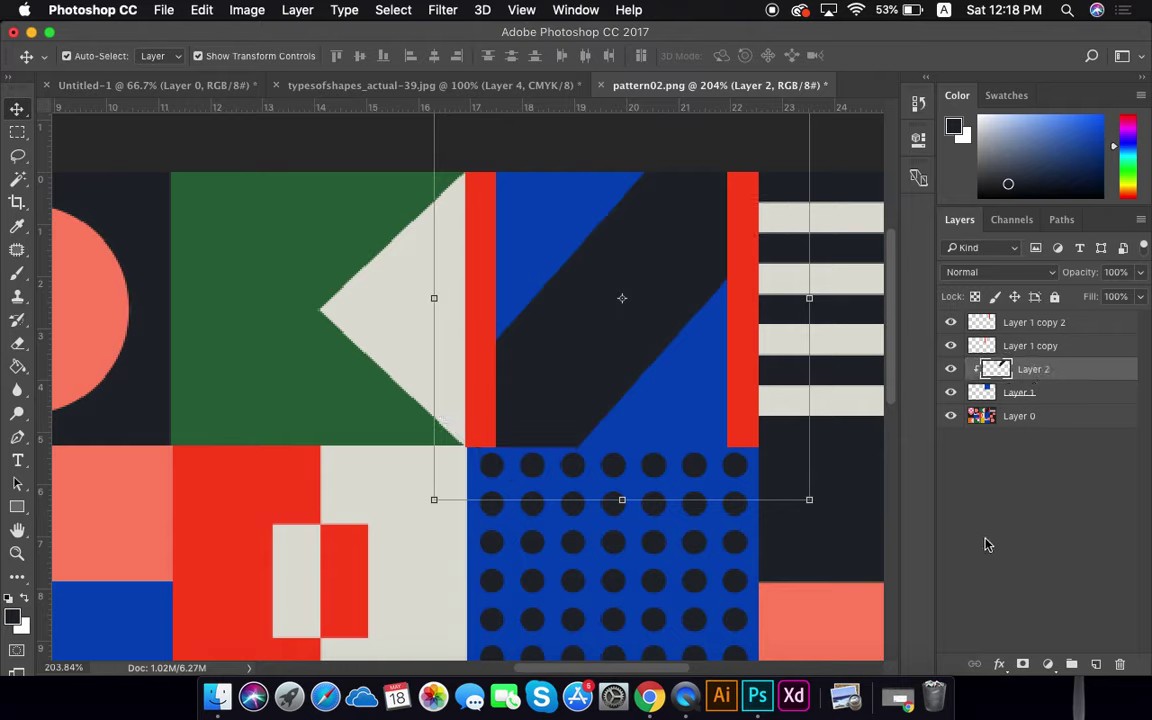
pyautogui.click(1015, 518)
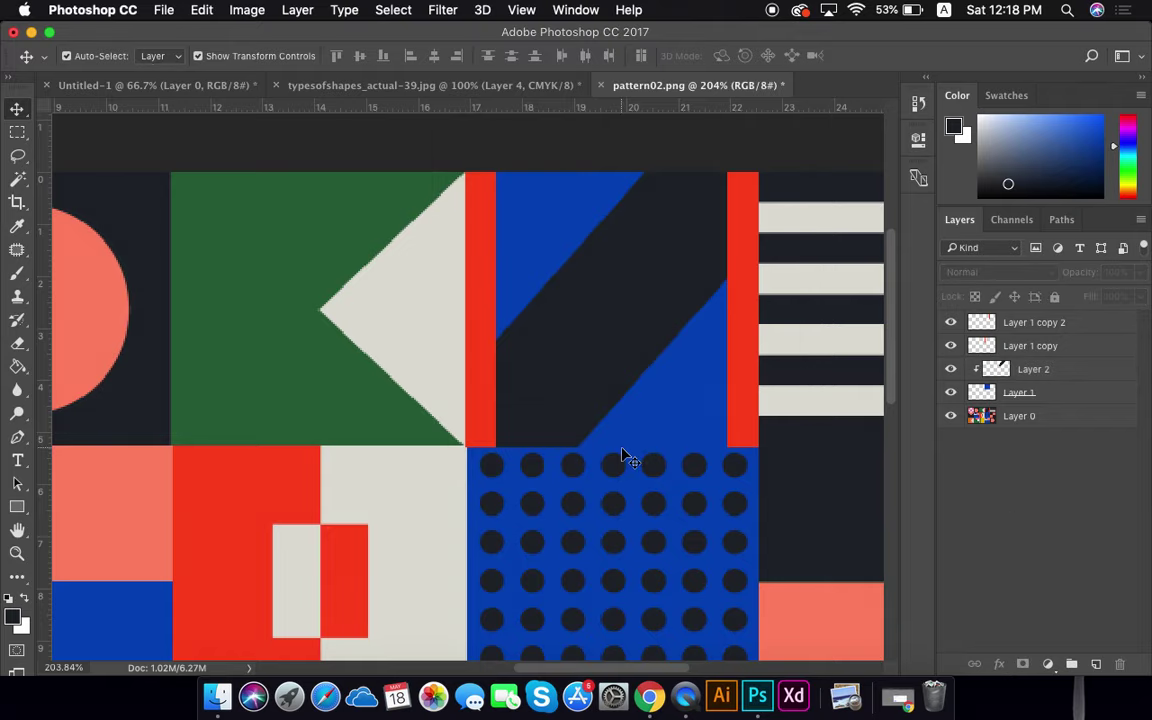
# Release Layer 2's clipping mask and delete it together with both red strip layers
pyautogui.scroll(-5, 626, 457)
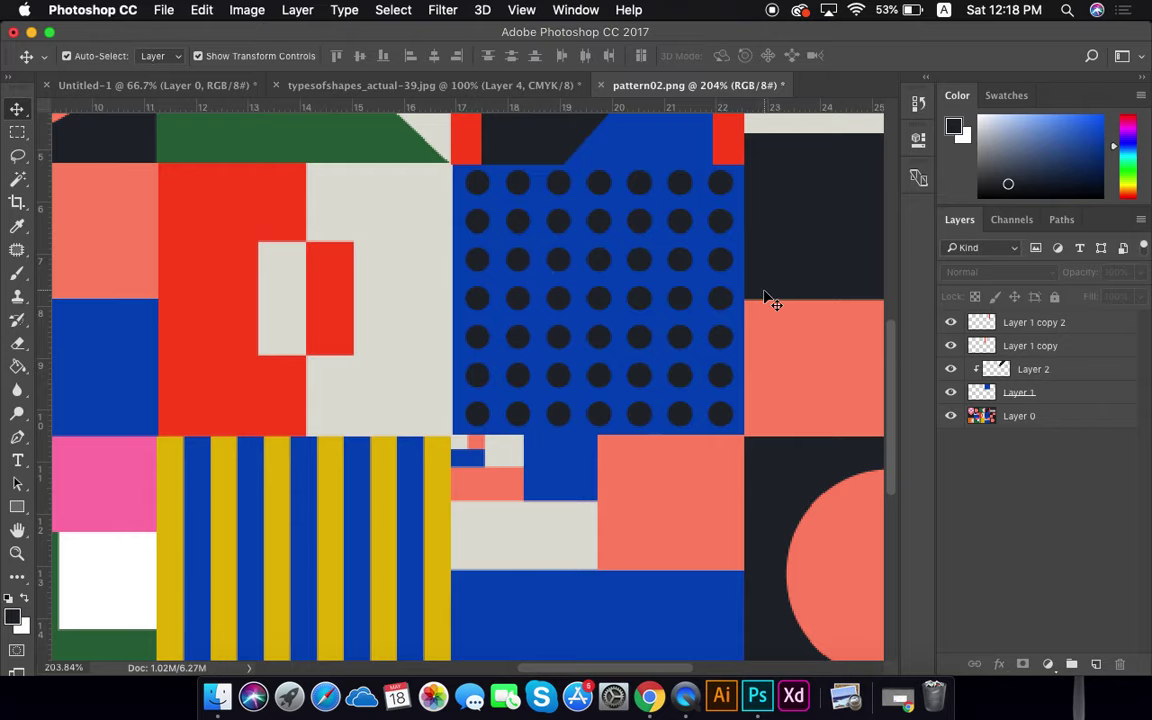
pyautogui.scroll(2, 823, 458)
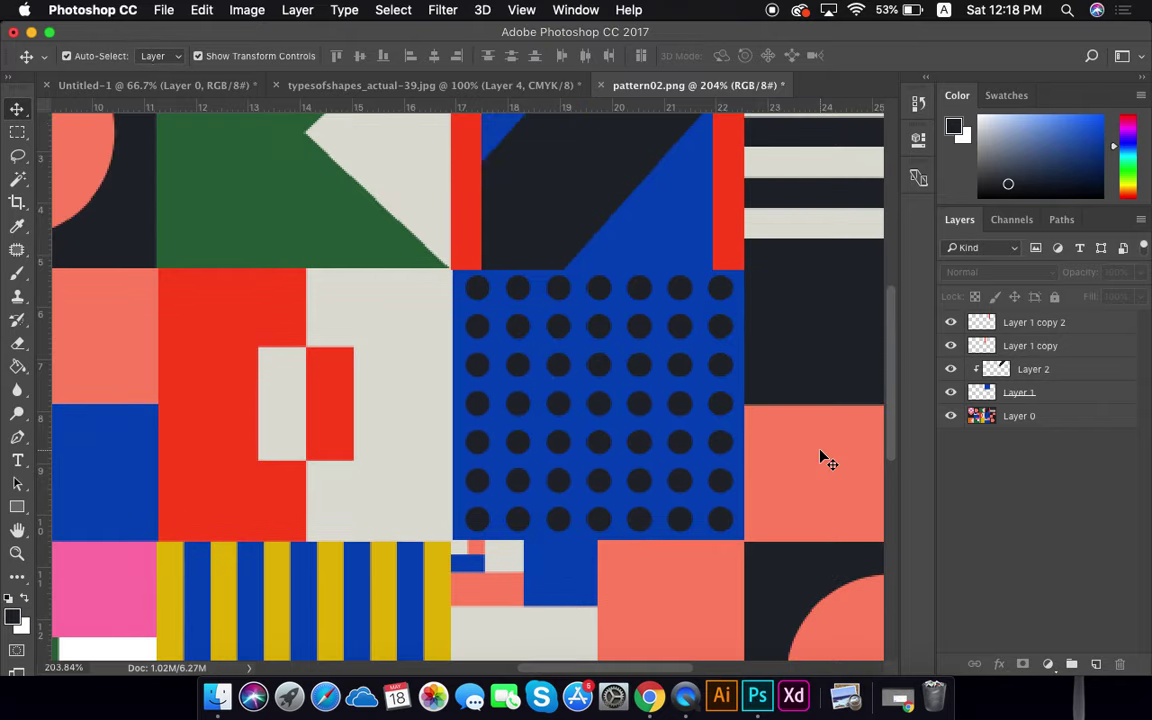
pyautogui.scroll(1, 823, 458)
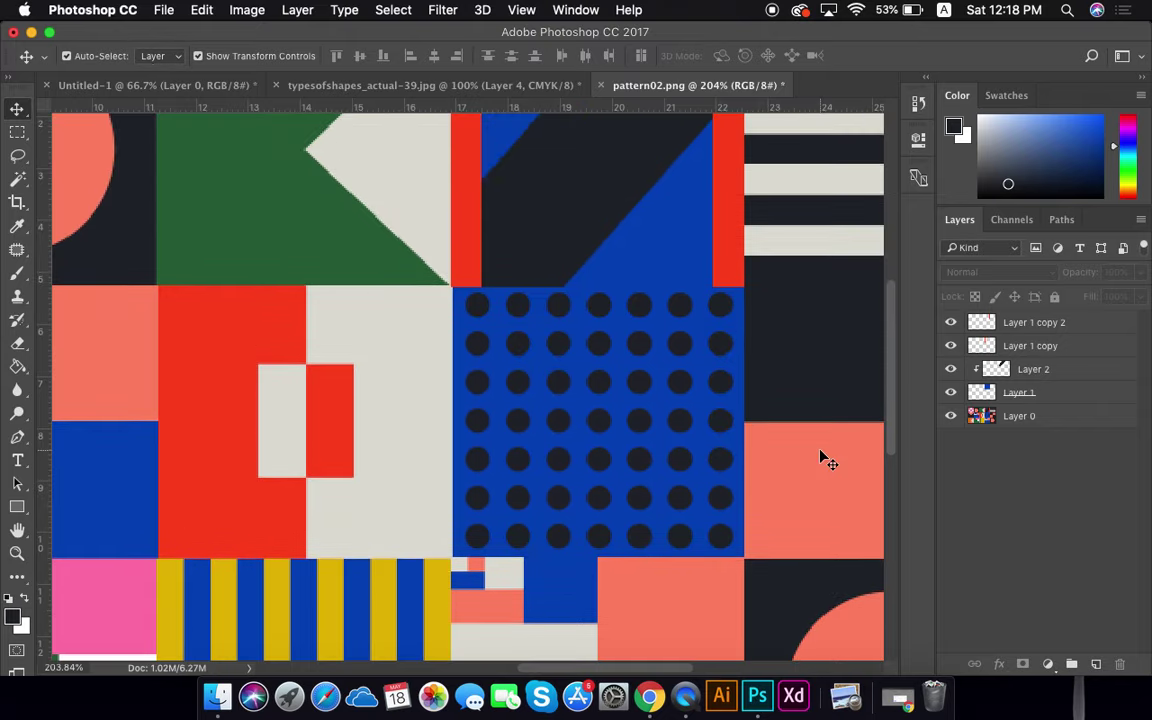
pyautogui.click(1019, 369)
pyautogui.press('super+alt+g')
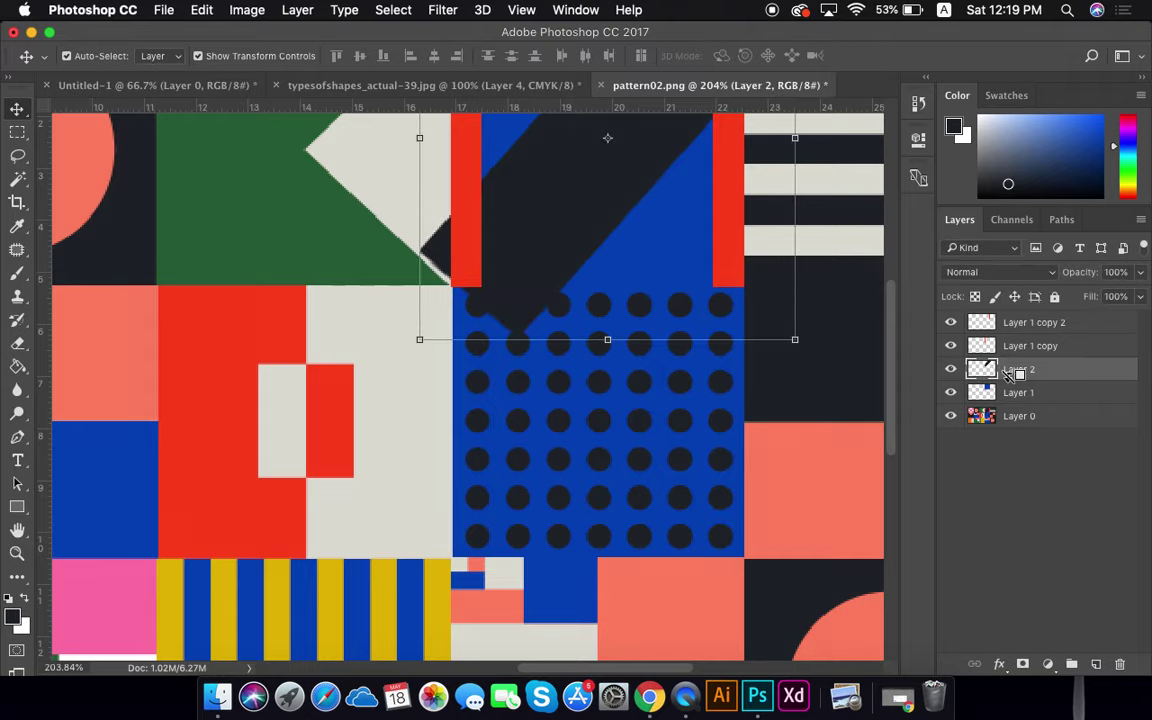
pyautogui.keyDown('shift'); pyautogui.click(1015, 322); pyautogui.keyUp('shift')
pyautogui.press('Delete')
pyautogui.click(1021, 375)
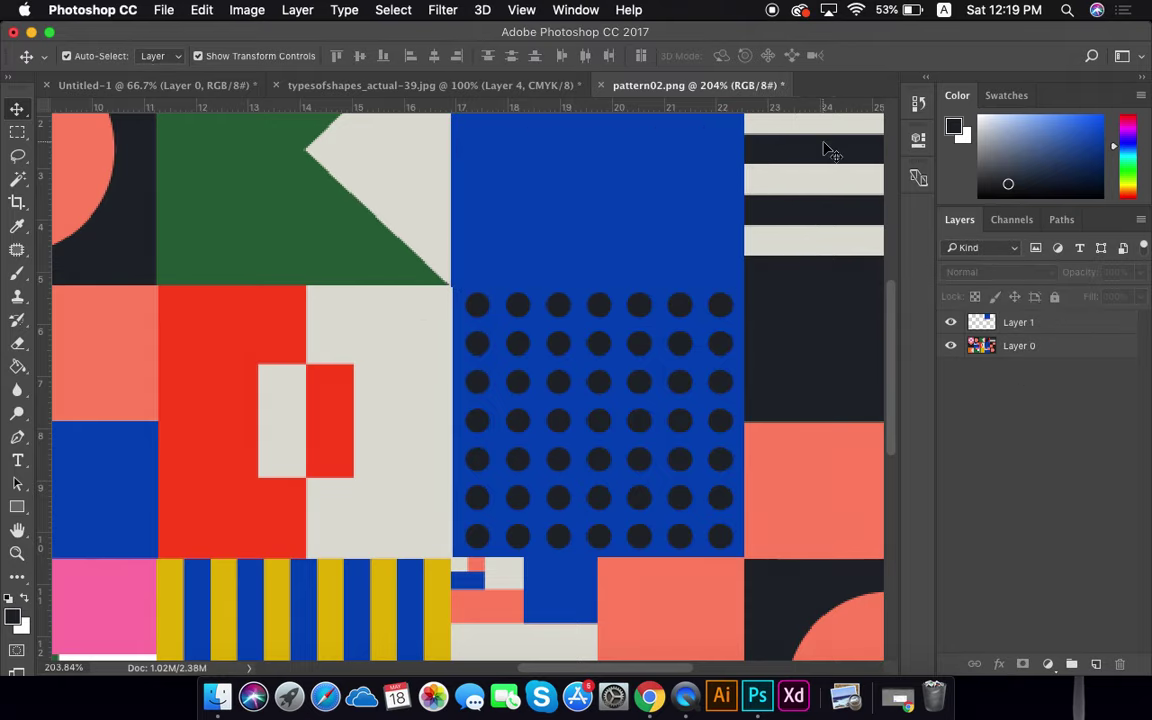
pyautogui.click(1044, 323)
pyautogui.press('Delete')
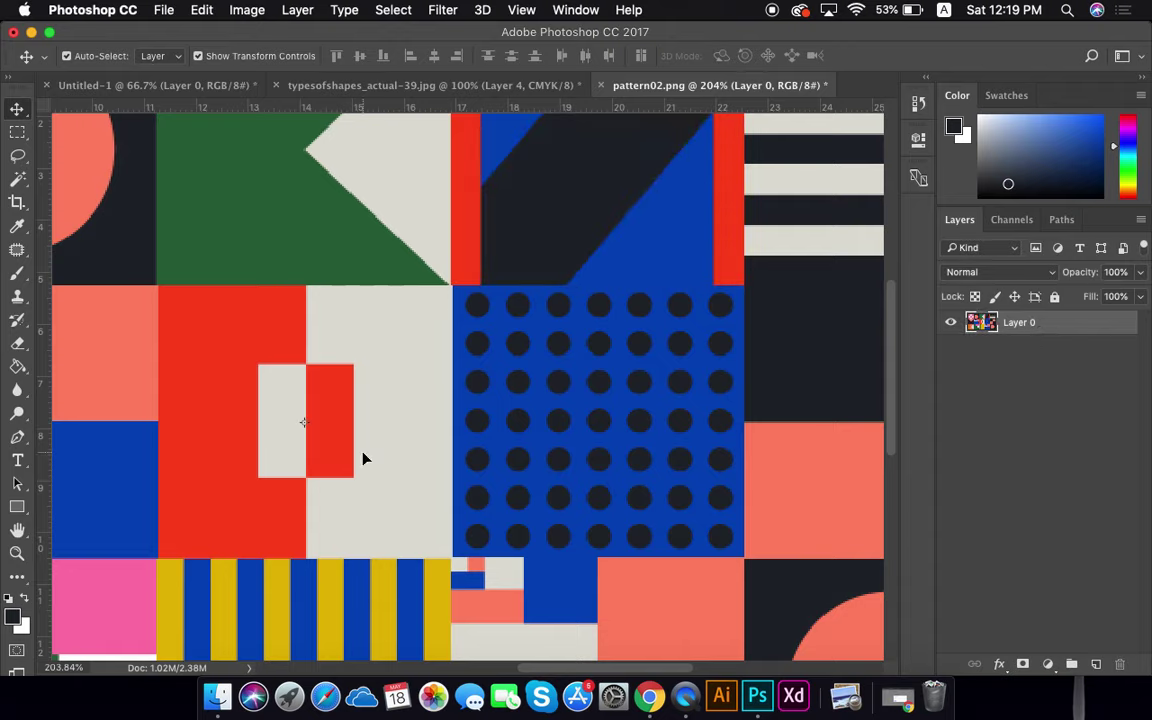
pyautogui.press('super+z')
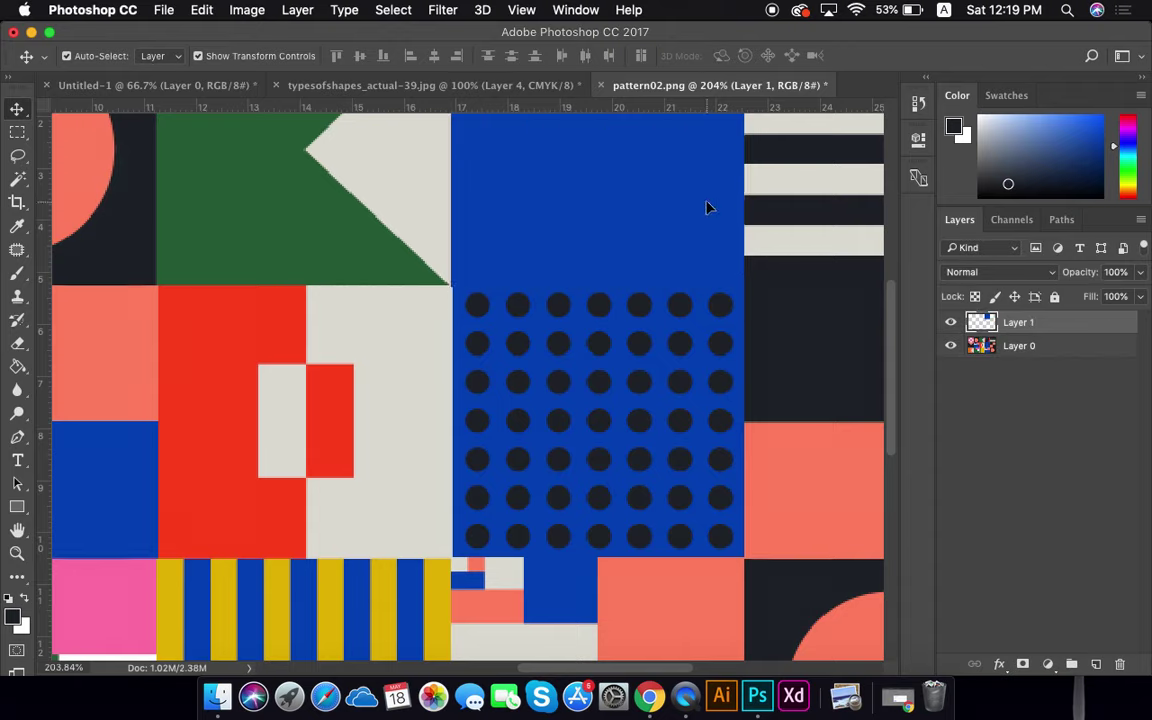
# Move the blue square on Layer 1 down to cover the dotted tile
pyautogui.moveTo(707, 208); pyautogui.dragTo(712, 478)
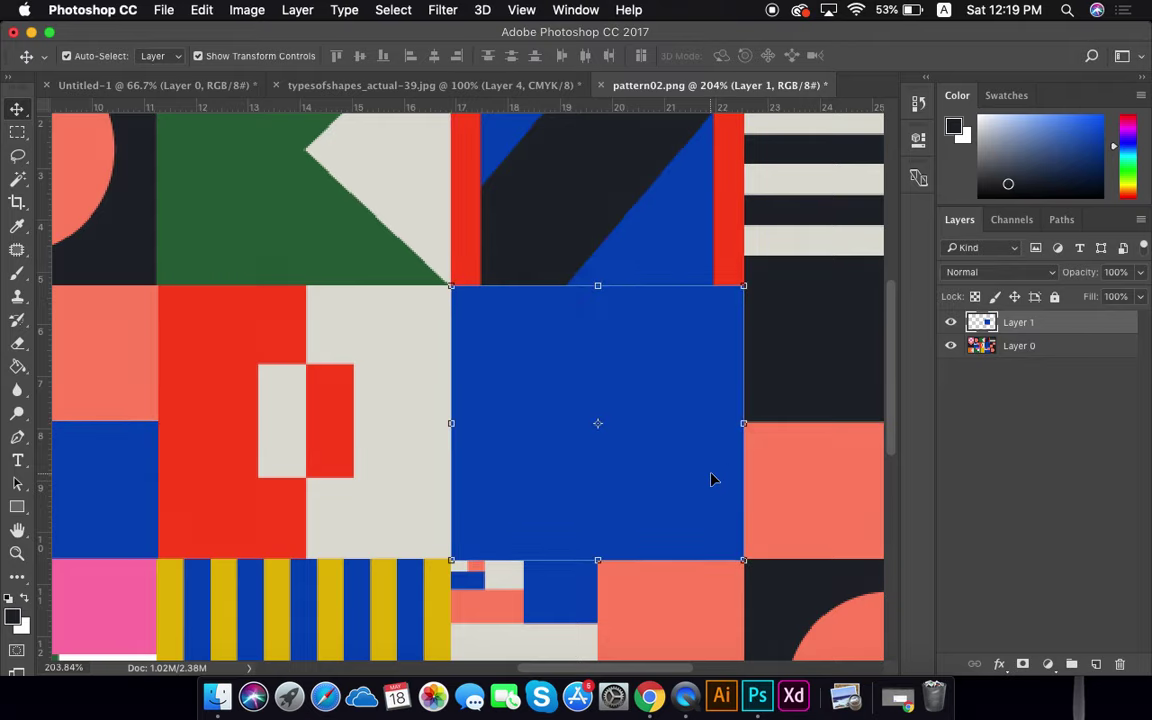
# Undo the blue square's moves and the layer deletions to bring back the clipped Layer 2 and both red strip layers
pyautogui.click(950, 323)
pyautogui.click(982, 441)
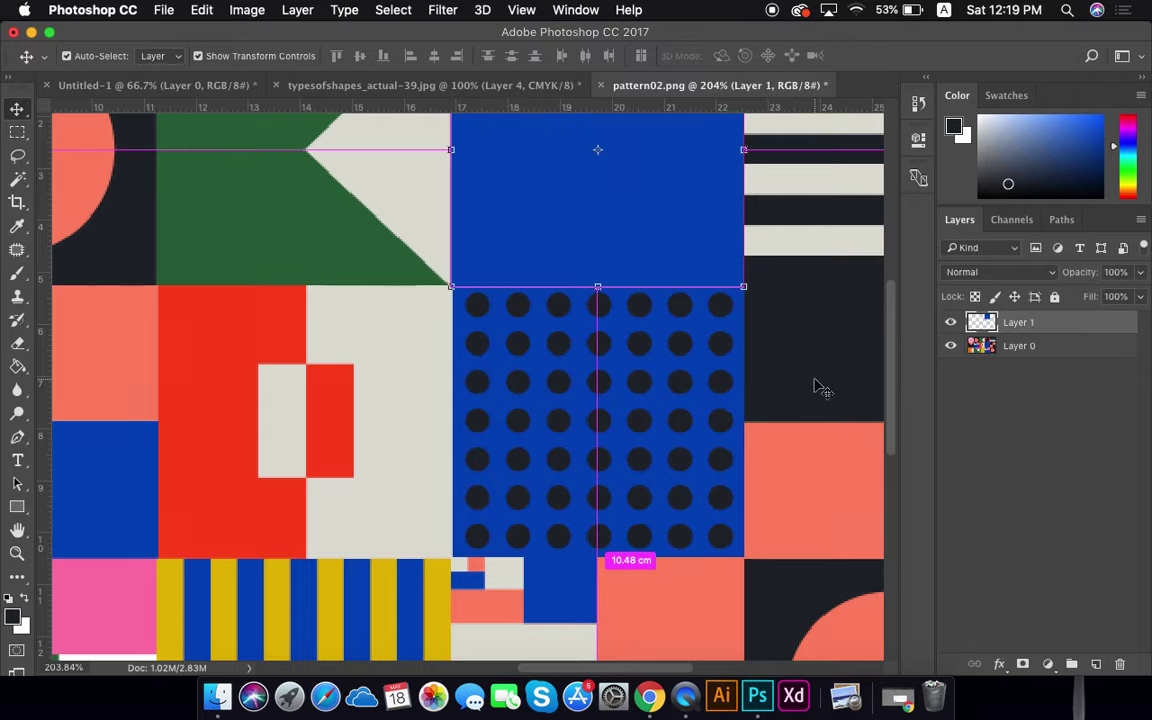
pyautogui.press('super+shift+v')
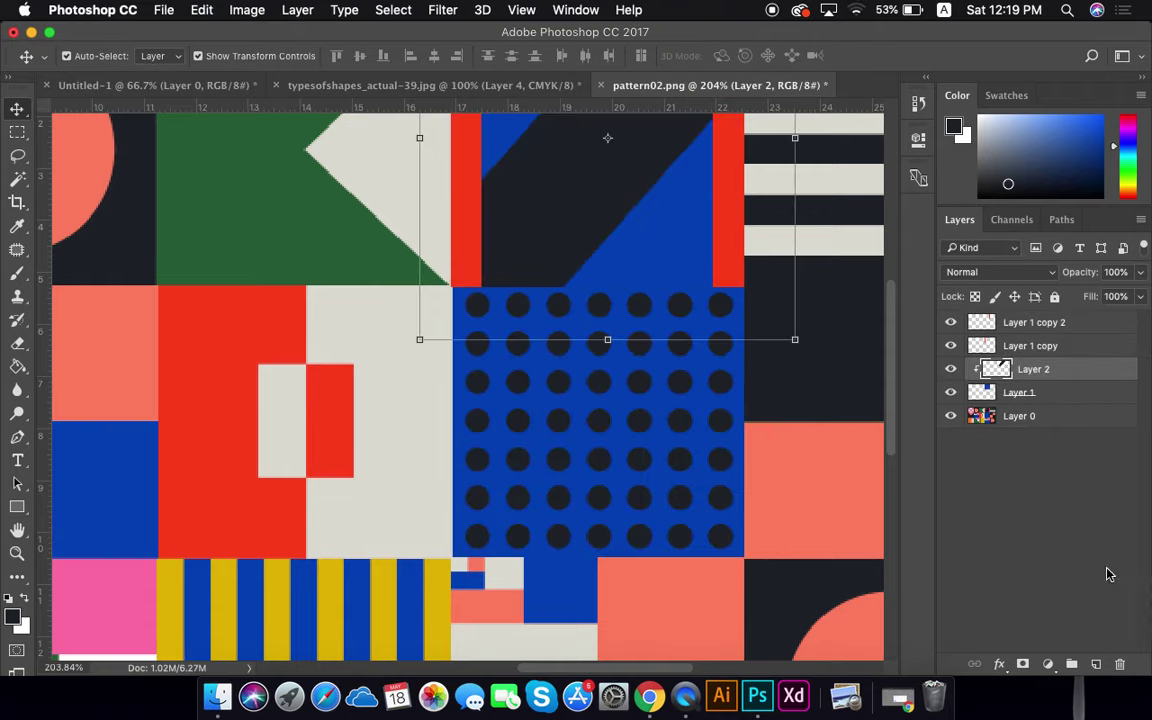
pyautogui.click(1107, 574)
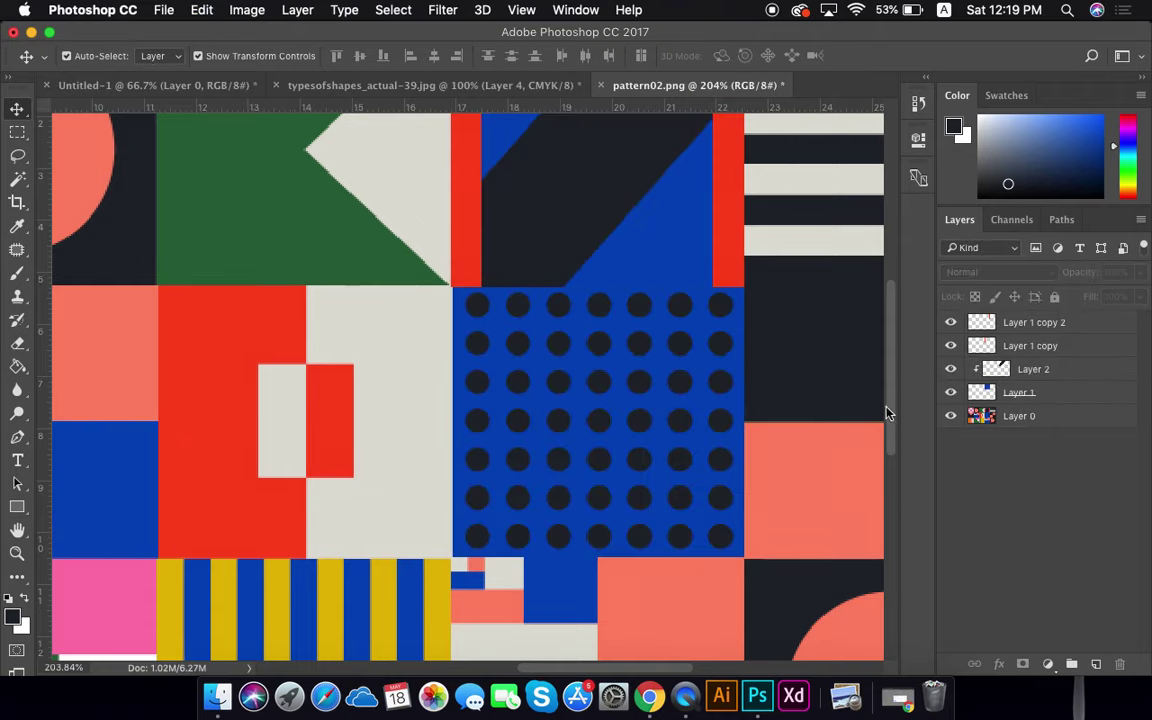
# Turn off Show Transform Controls and, with Auto-Select on, move Layer 0, Layer 2's dark diagonal and the left red strip slightly
pyautogui.click(199, 56)
pyautogui.click(505, 362)
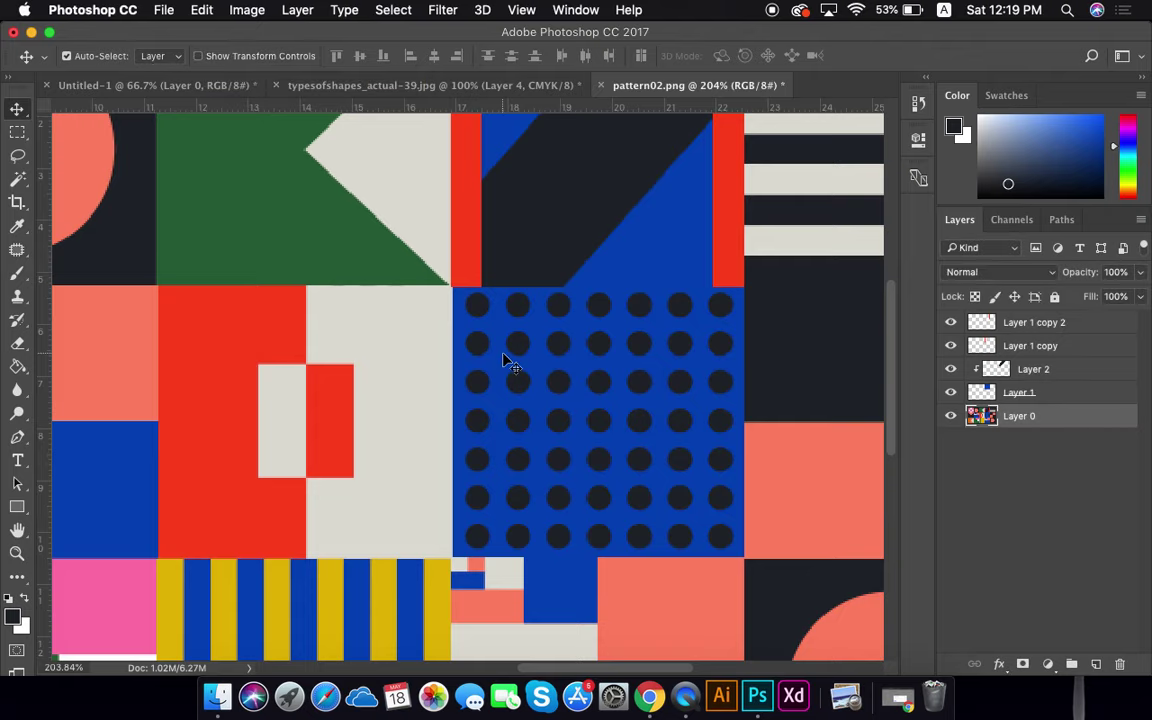
pyautogui.moveTo(504, 356); pyautogui.dragTo(456, 400)
pyautogui.moveTo(540, 272); pyautogui.dragTo(523, 286)
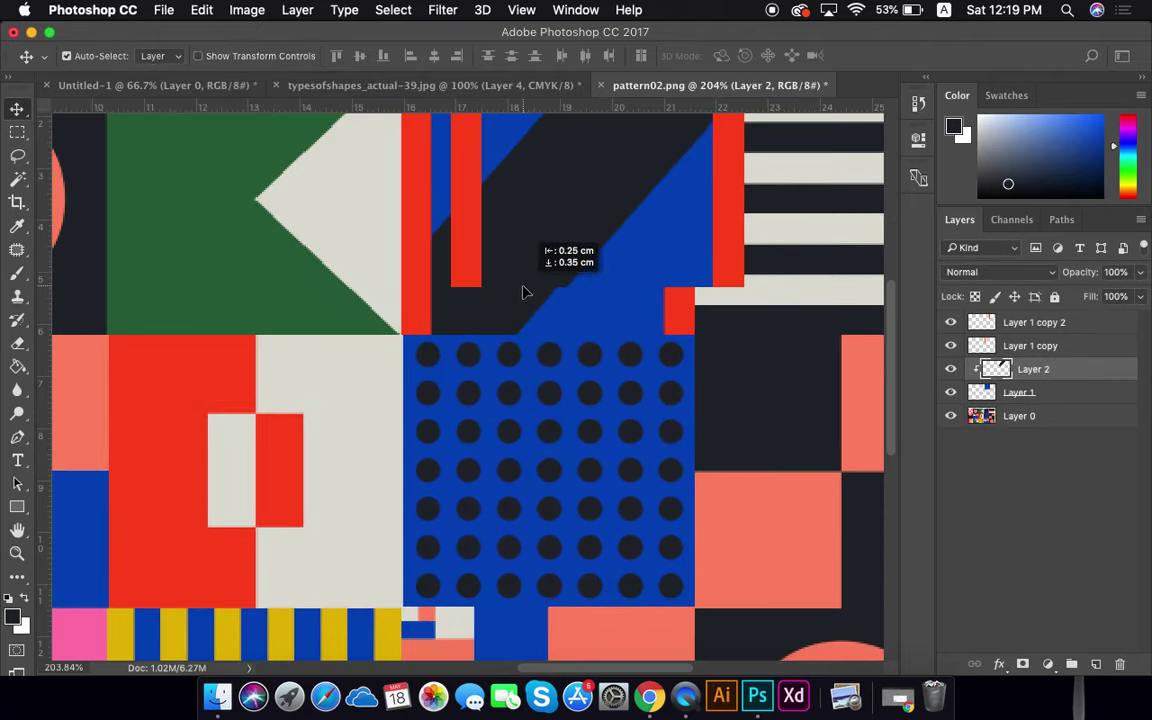
pyautogui.moveTo(480, 225); pyautogui.dragTo(476, 202)
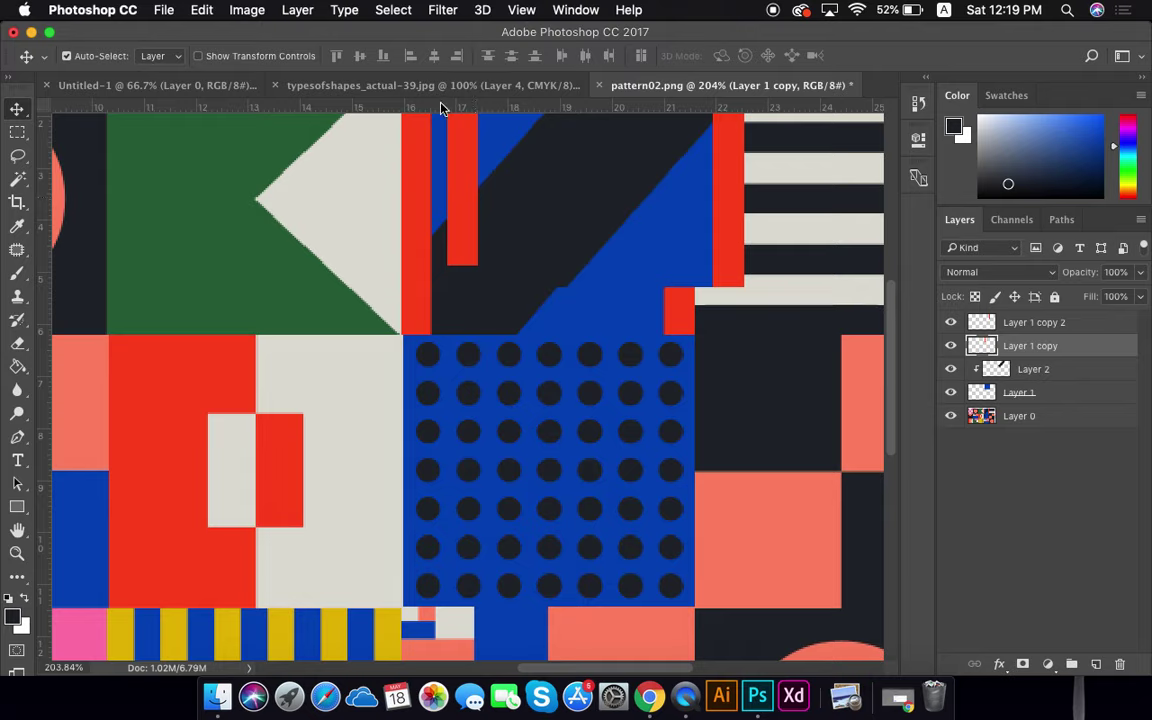
# Turn Show Transform Controls back on, turn Auto-Select off and shift the selected red strip on Layer 1 copy
pyautogui.click(198, 56)
pyautogui.click(66, 56)
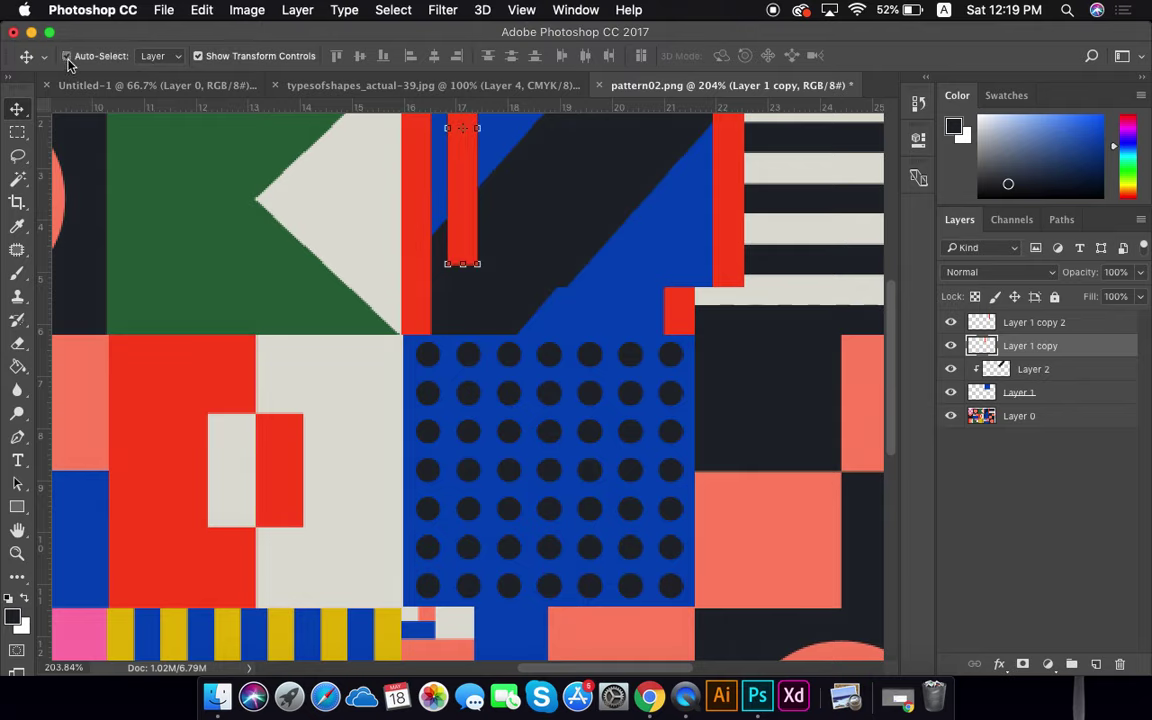
pyautogui.click(468, 206)
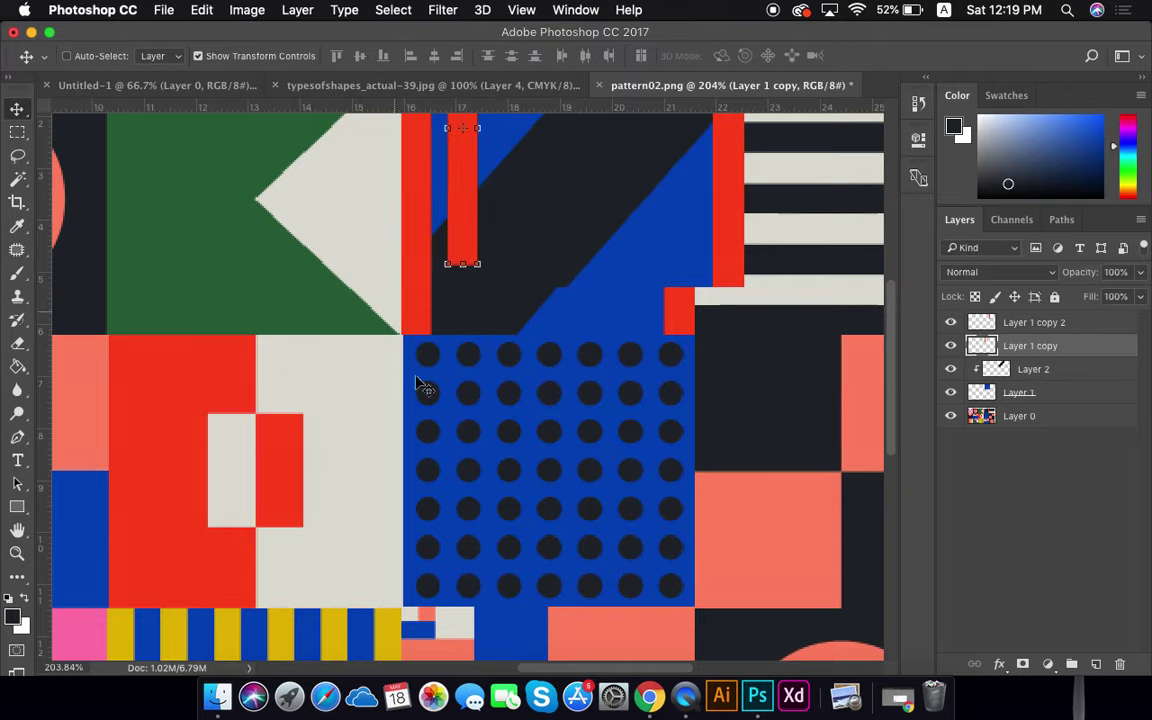
pyautogui.moveTo(519, 553); pyautogui.dragTo(560, 487)
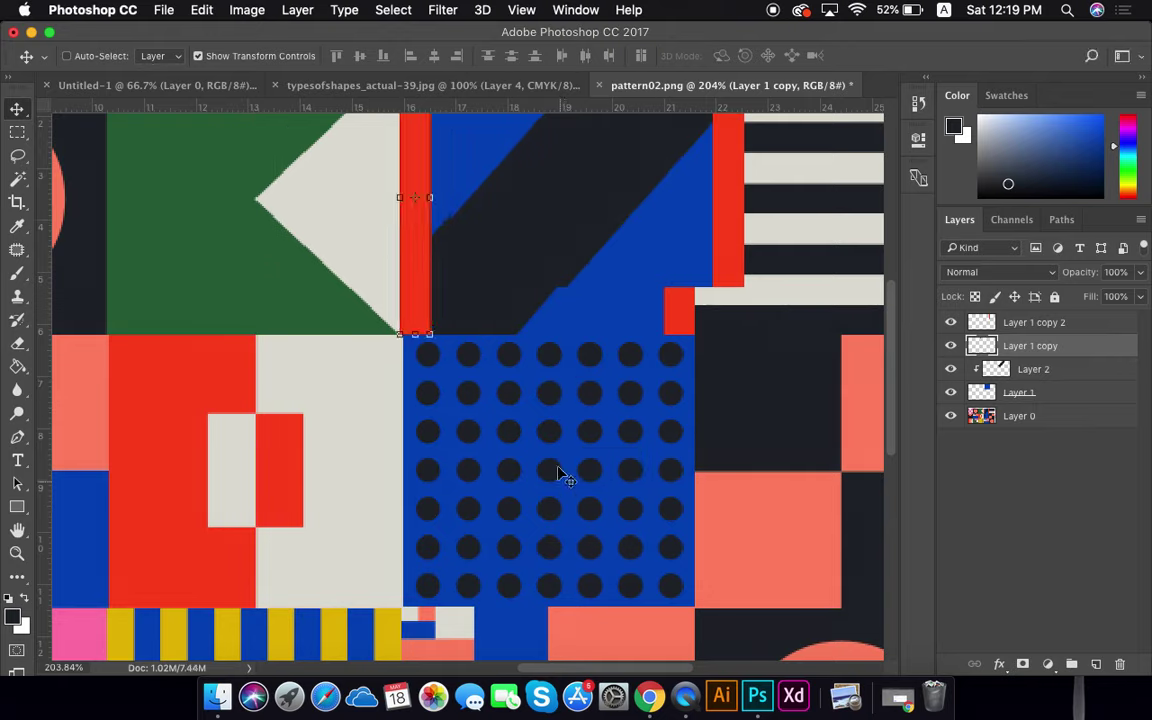
# Move the red strip down across the dotted tile's edge and try to rotate it with a free transform
pyautogui.moveTo(429, 249); pyautogui.dragTo(440, 398)
pyautogui.moveTo(446, 349); pyautogui.dragTo(621, 369)
pyautogui.press('super+z')
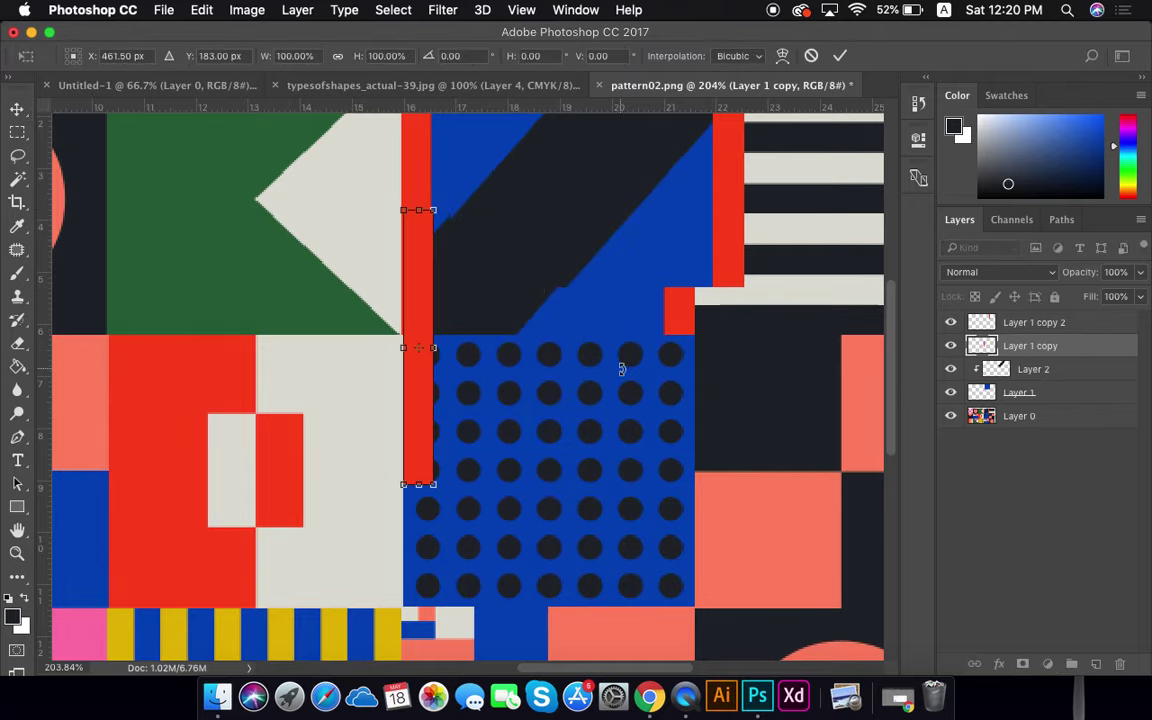
pyautogui.click(838, 55)
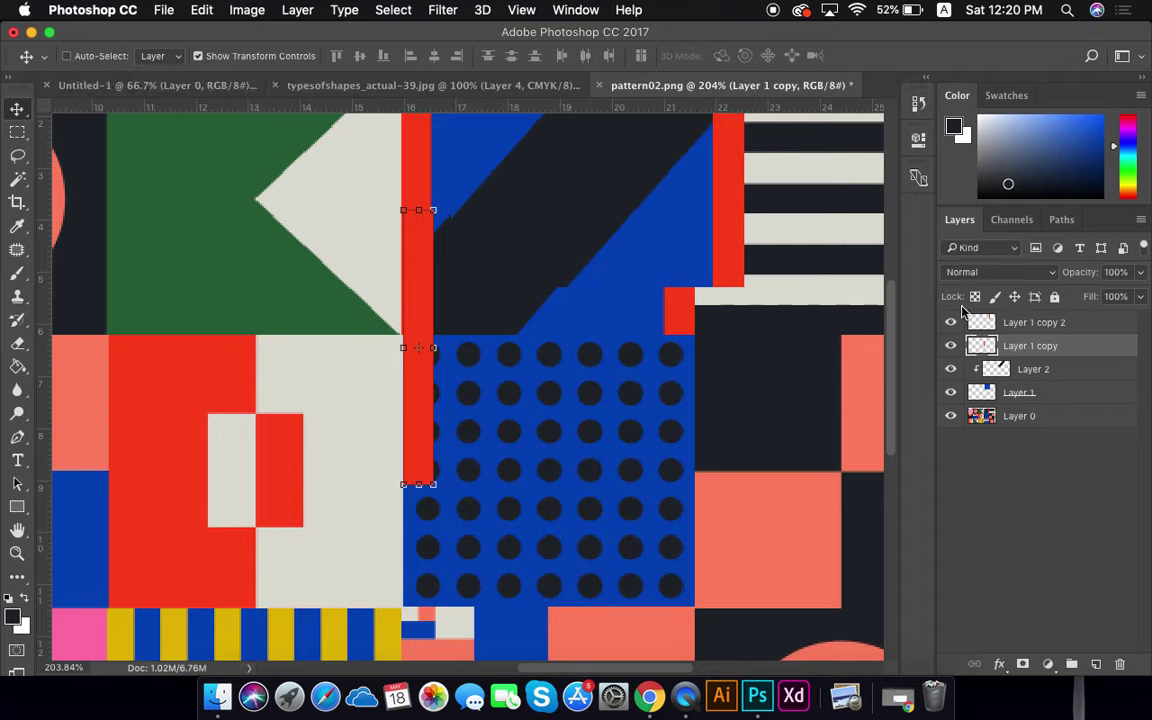
# Delete Layer 1 copy 2, Layer 1 copy, Layer 2 and Layer 1 together, keeping only Layer 0
pyautogui.click(1038, 322)
pyautogui.keyDown('shift'); pyautogui.click(1042, 400); pyautogui.keyUp('shift')
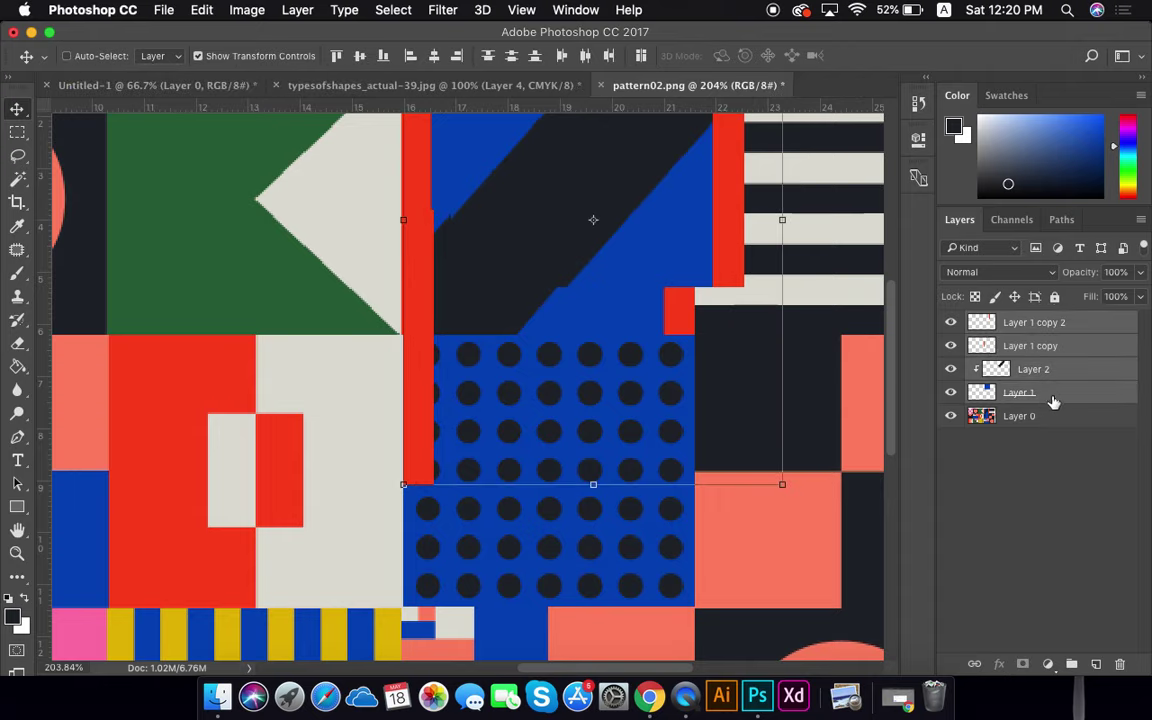
pyautogui.moveTo(1040, 395); pyautogui.dragTo(1118, 661)
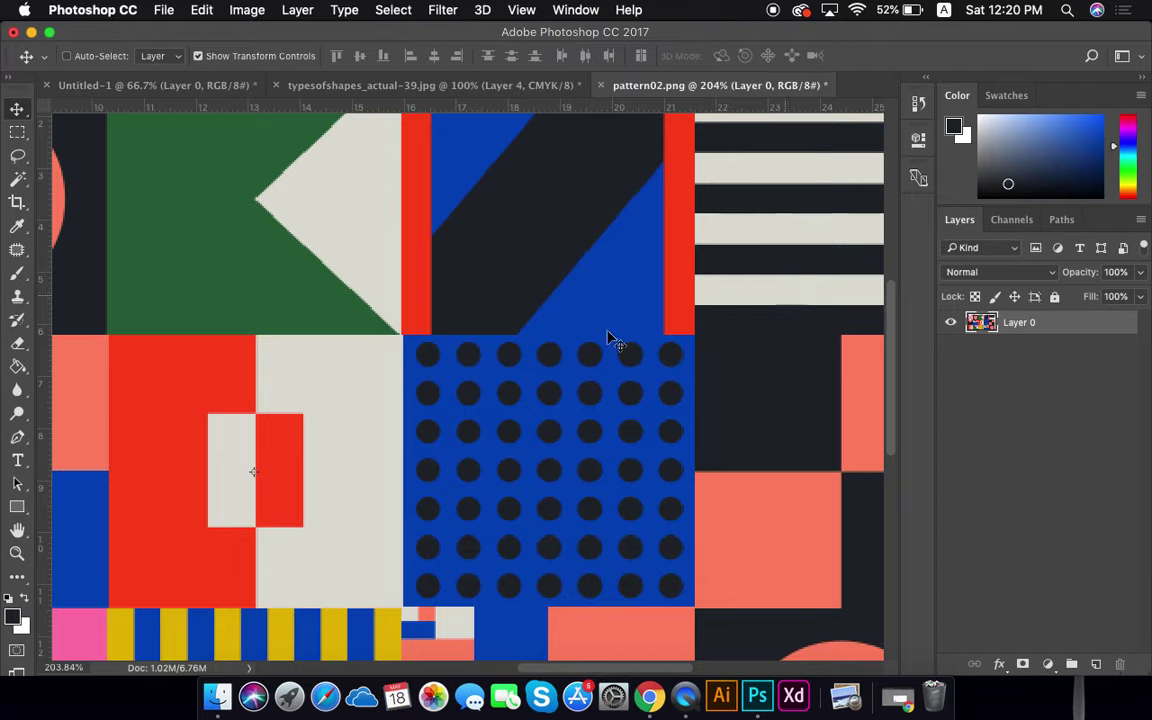
# Select the whole dotted tile with a rectangular marquee and sample its blue background as the foreground color
pyautogui.click(17, 131)
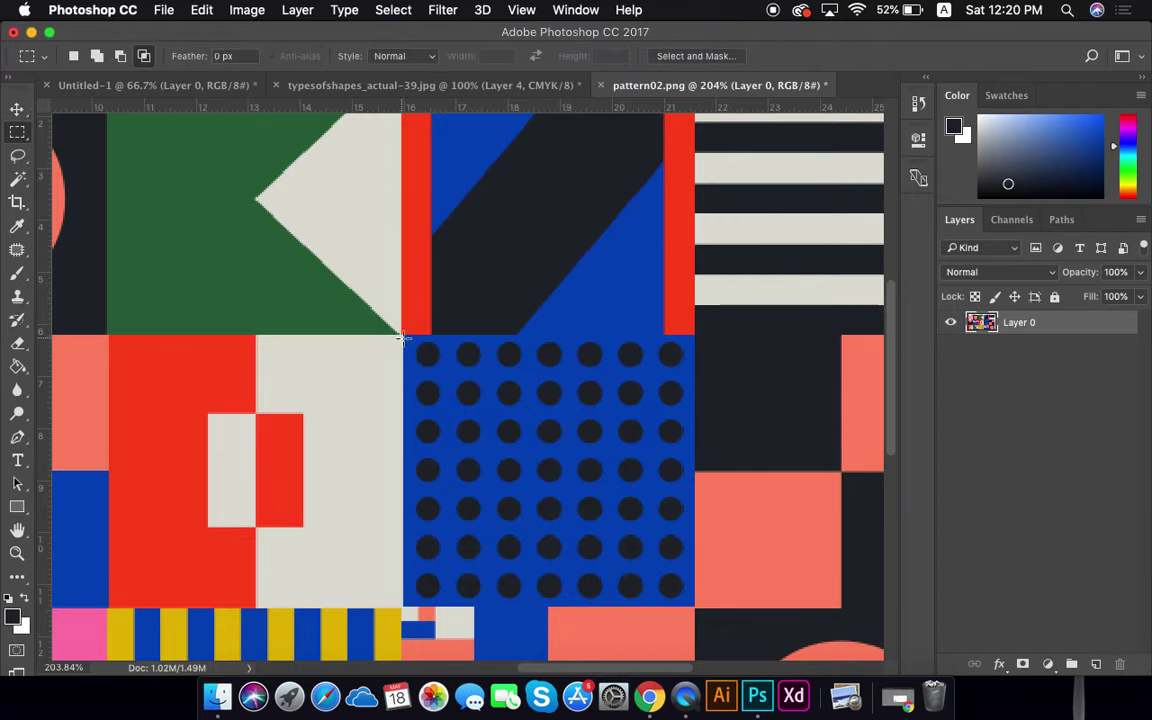
pyautogui.moveTo(403, 334); pyautogui.dragTo(694, 606)
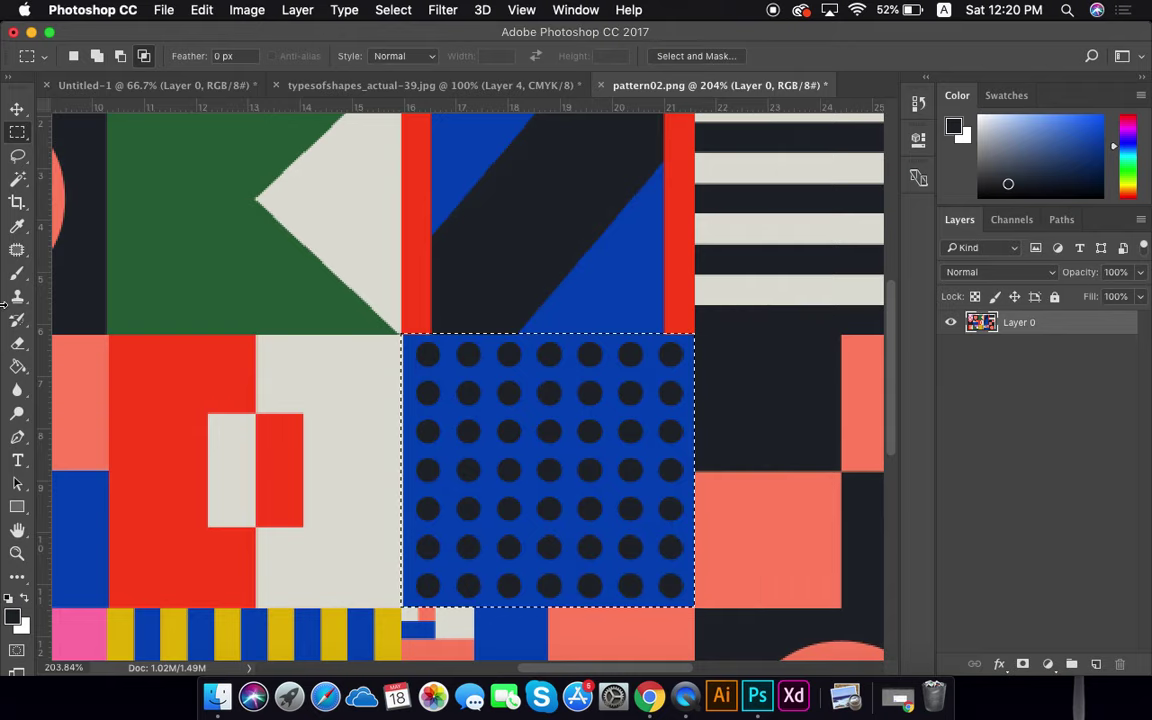
pyautogui.click(17, 227)
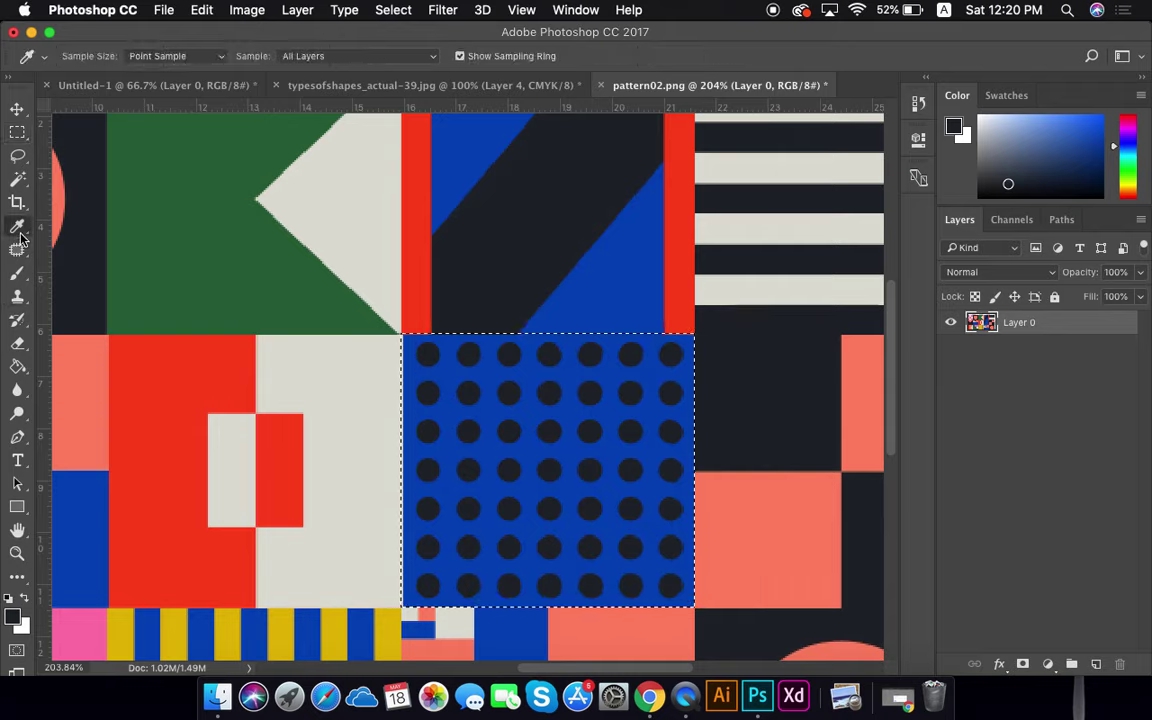
pyautogui.click(447, 365)
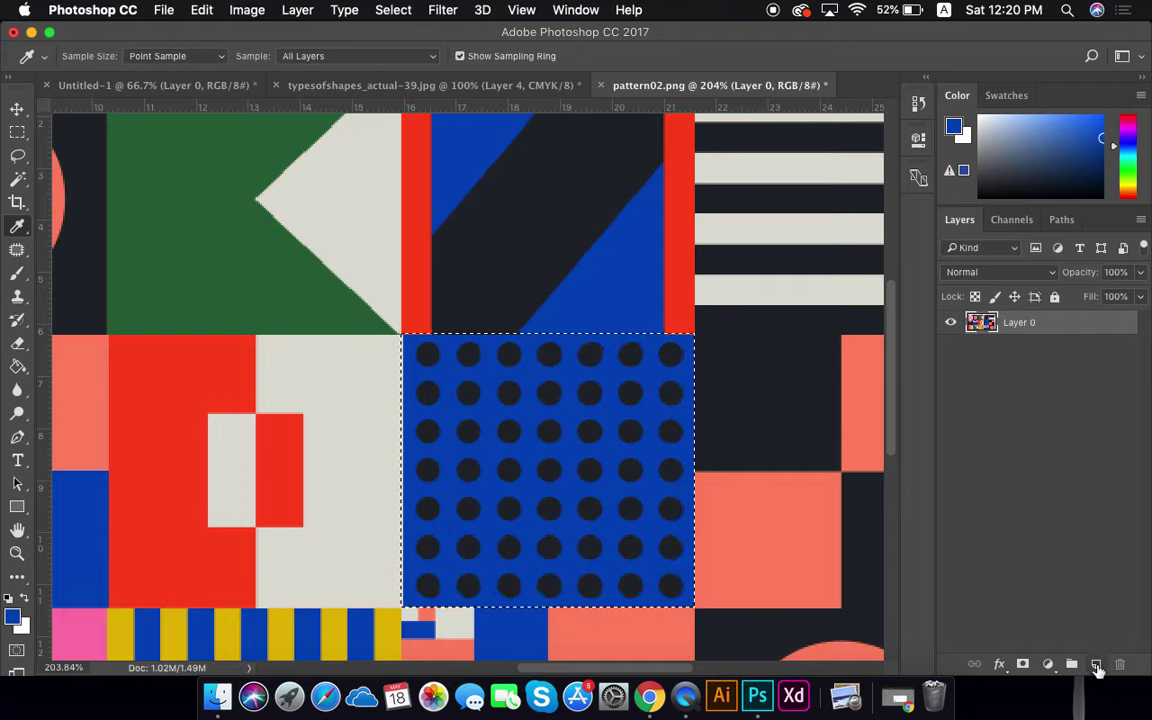
# Fill the tile selection with the sampled blue on a new layer above Layer 0 and deselect
pyautogui.click(1096, 664)
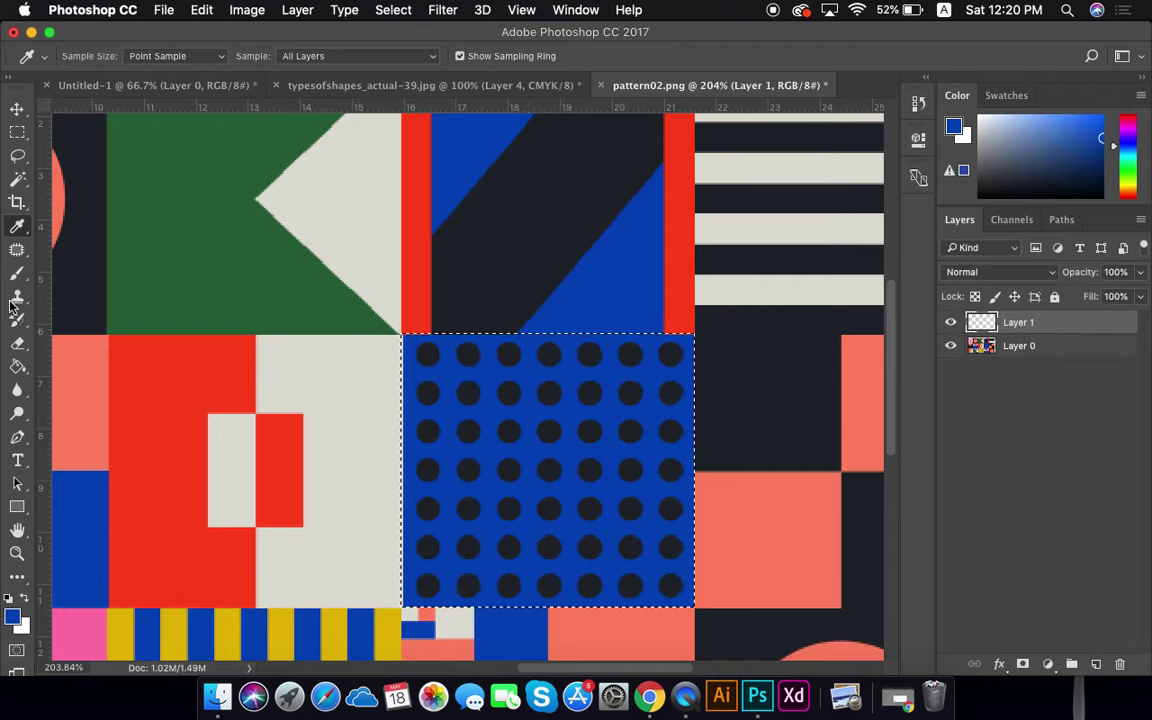
pyautogui.click(17, 366)
pyautogui.click(612, 420)
pyautogui.hotkey('ctrl', 'd')
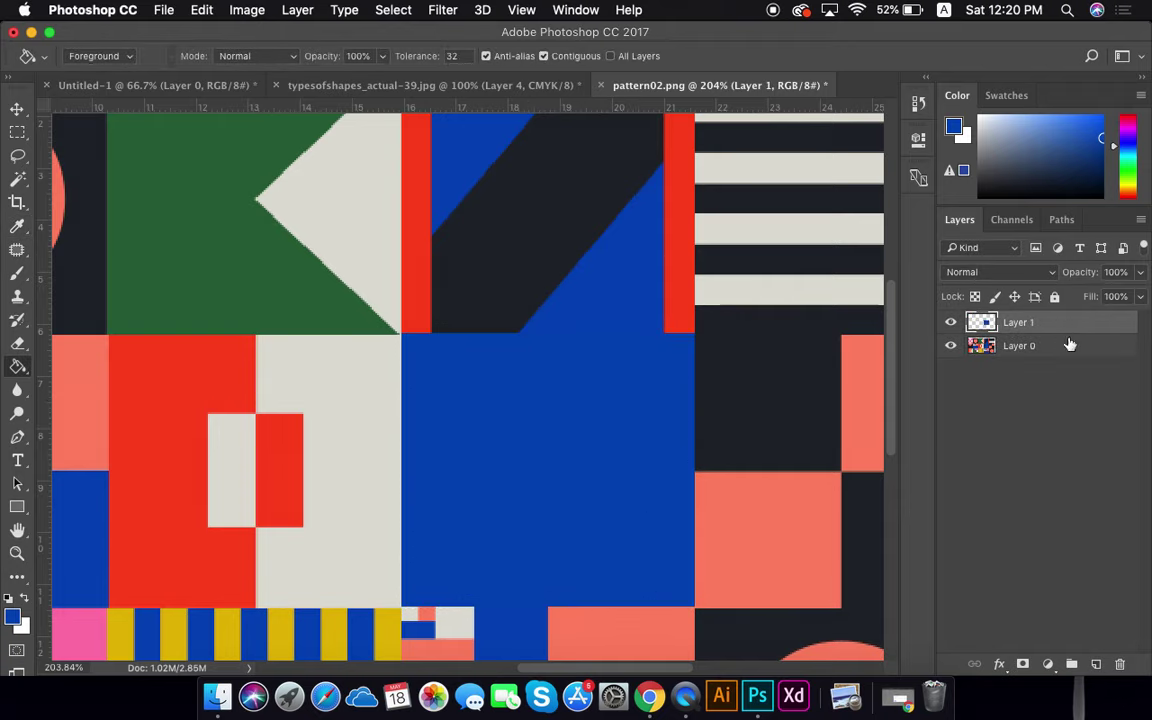
# Add a second new layer, hide the blue square on Layer 1, and select the tile's upper-left dot with an elliptical marquee
pyautogui.click(1096, 664)
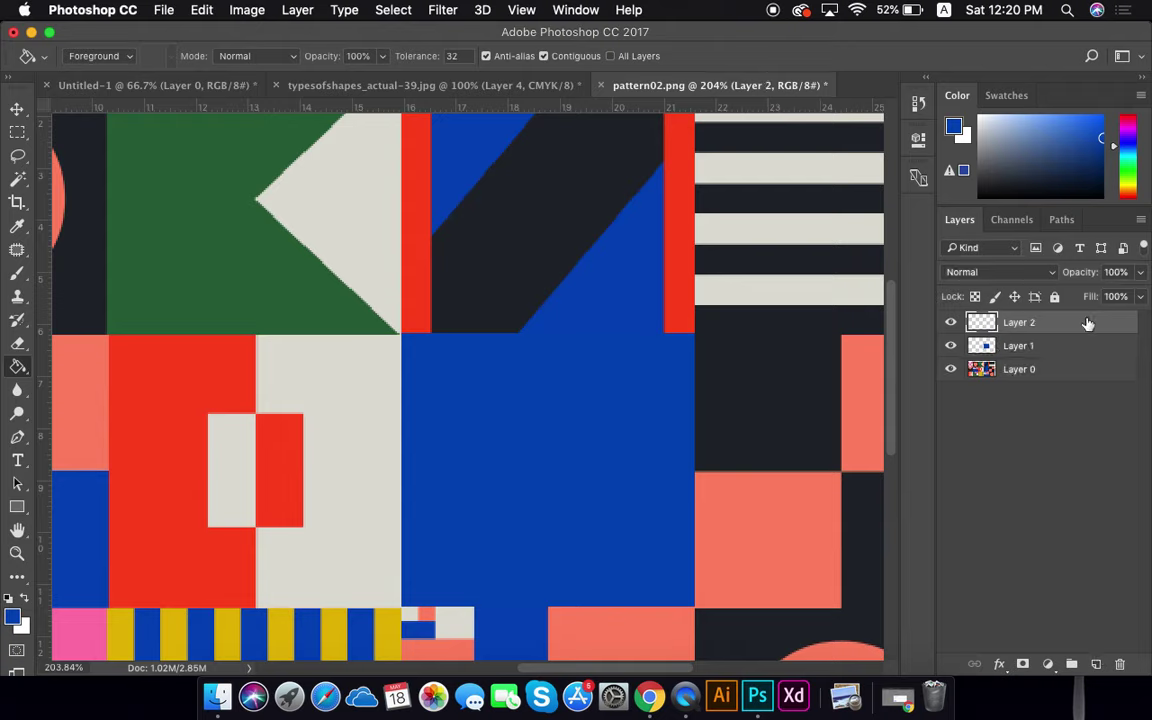
pyautogui.click(950, 345)
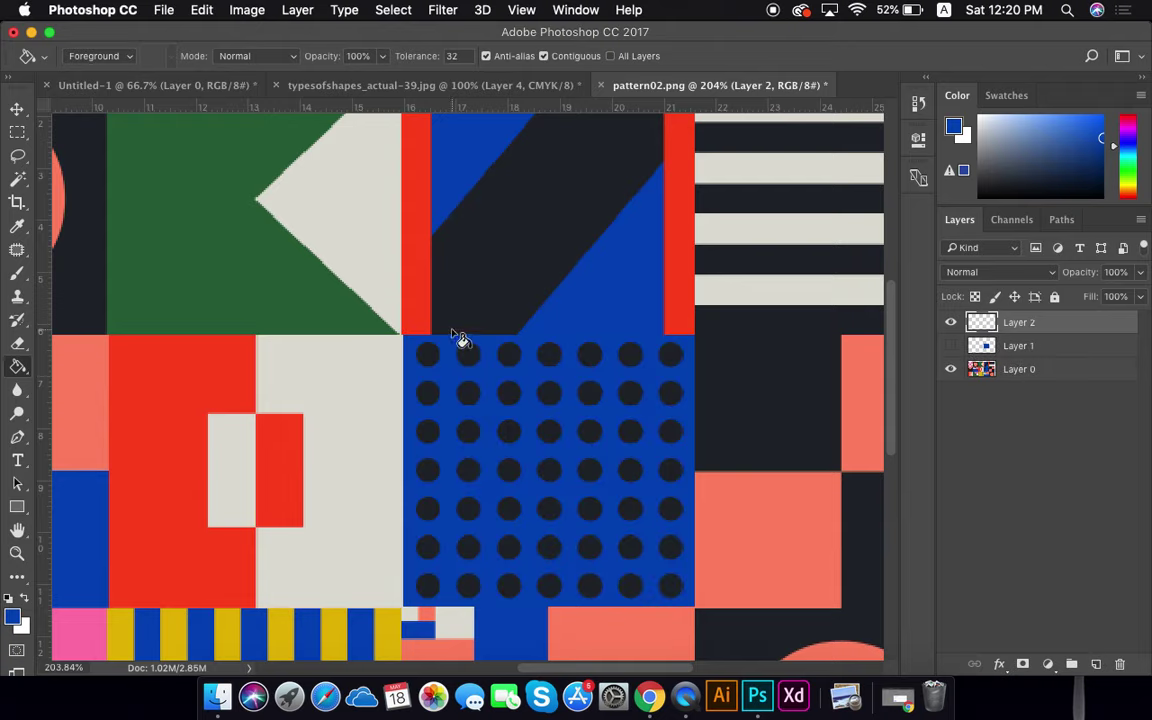
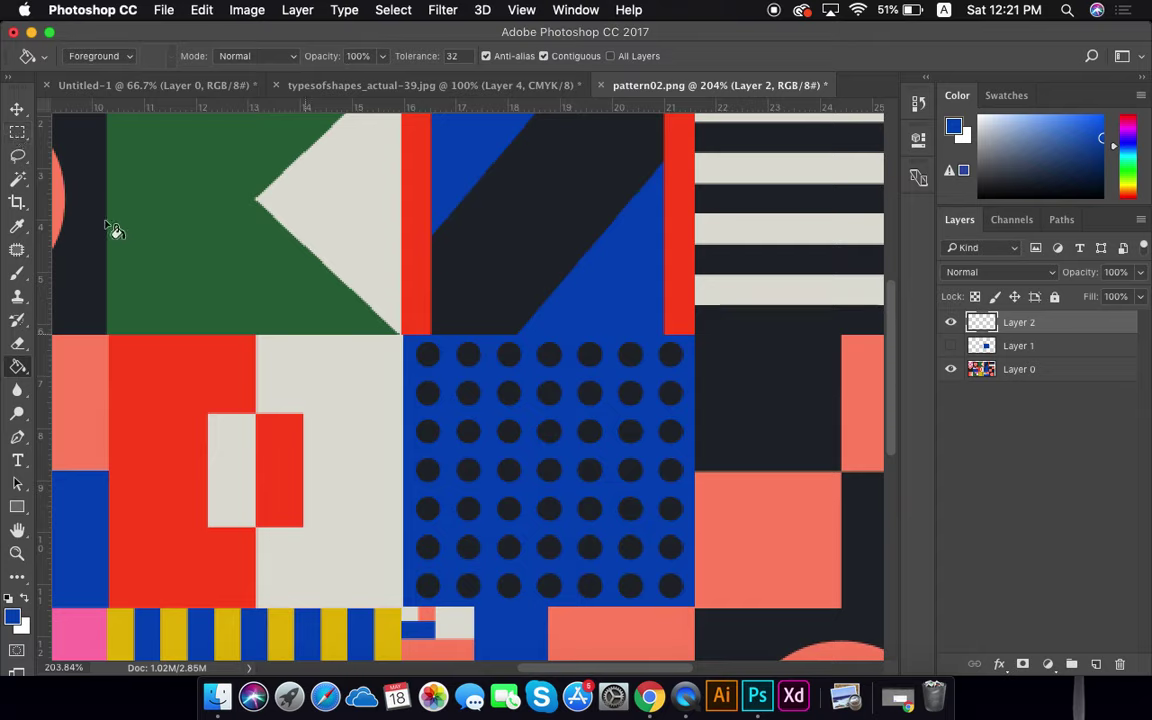
pyautogui.click(17, 131)
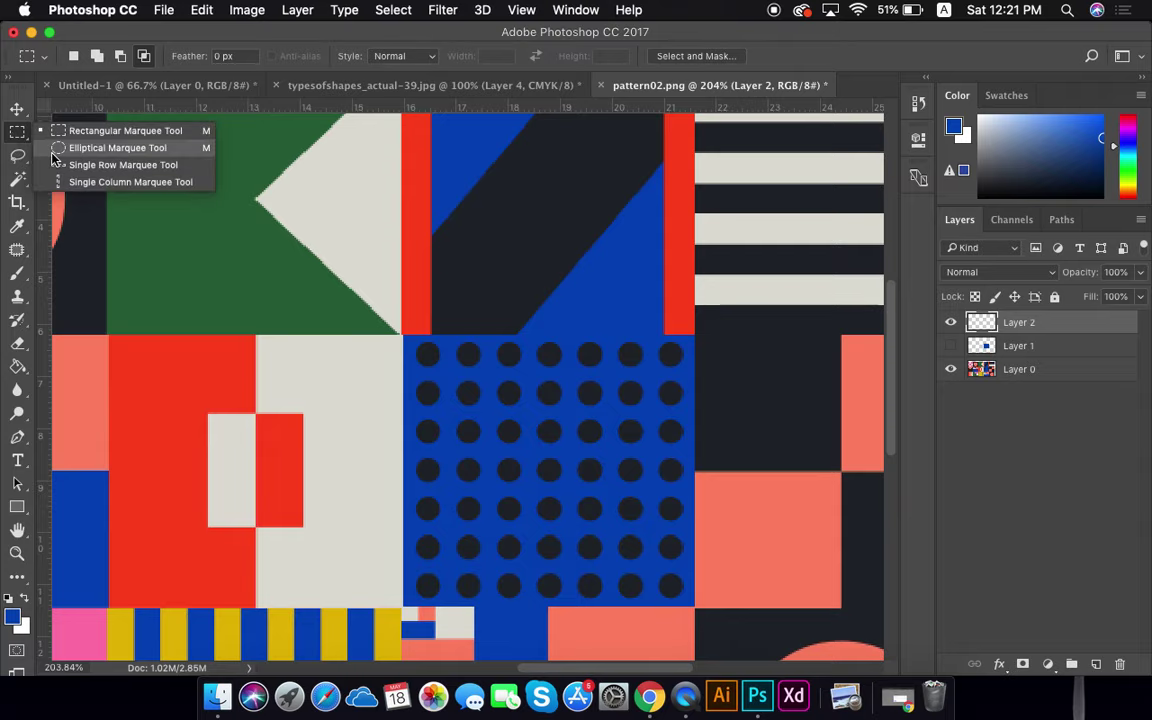
pyautogui.click(60, 148)
pyautogui.scroll(1, 465, 377)
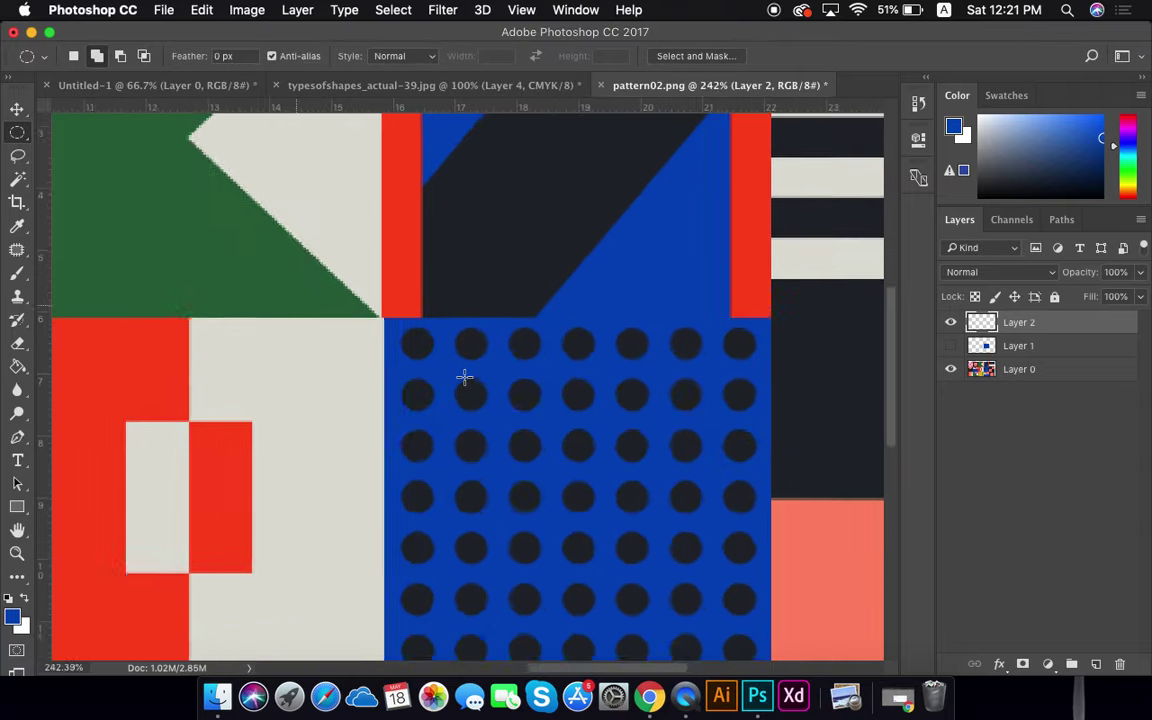
pyautogui.scroll(3, 465, 377)
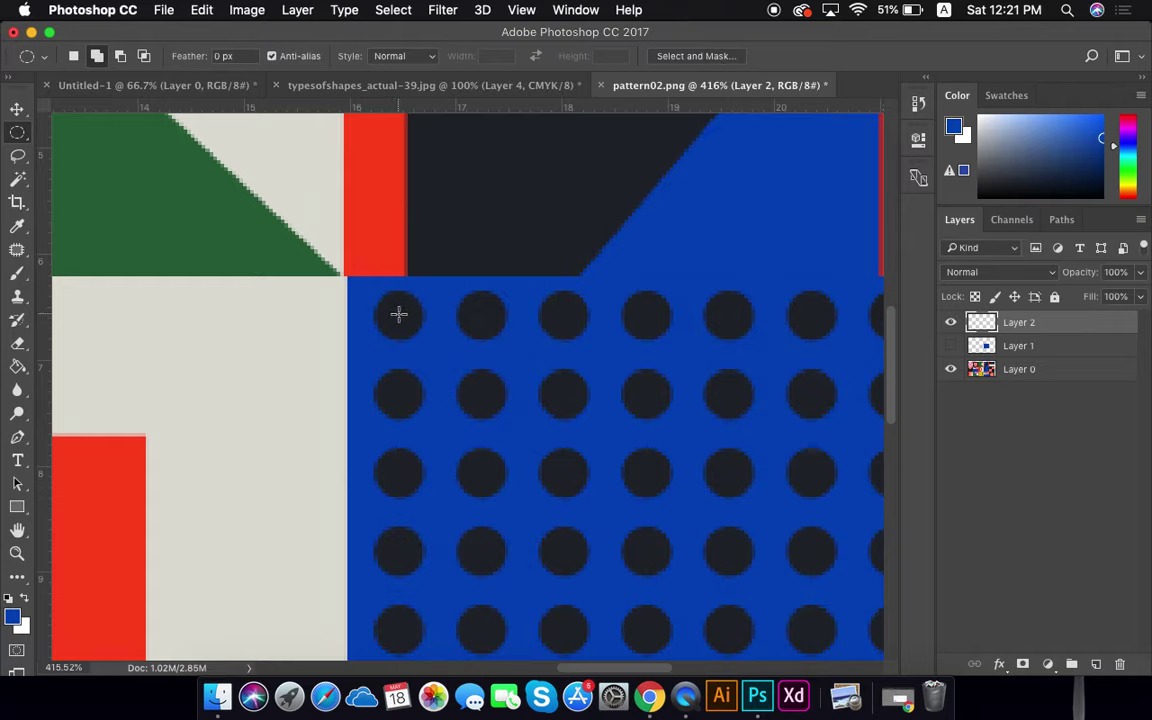
pyautogui.moveTo(398, 314); pyautogui.dragTo(433, 340)
# Sample the dark dot color and fill the circular selection with it on Layer 2, then deselect
pyautogui.press('g')
pyautogui.click(17, 226)
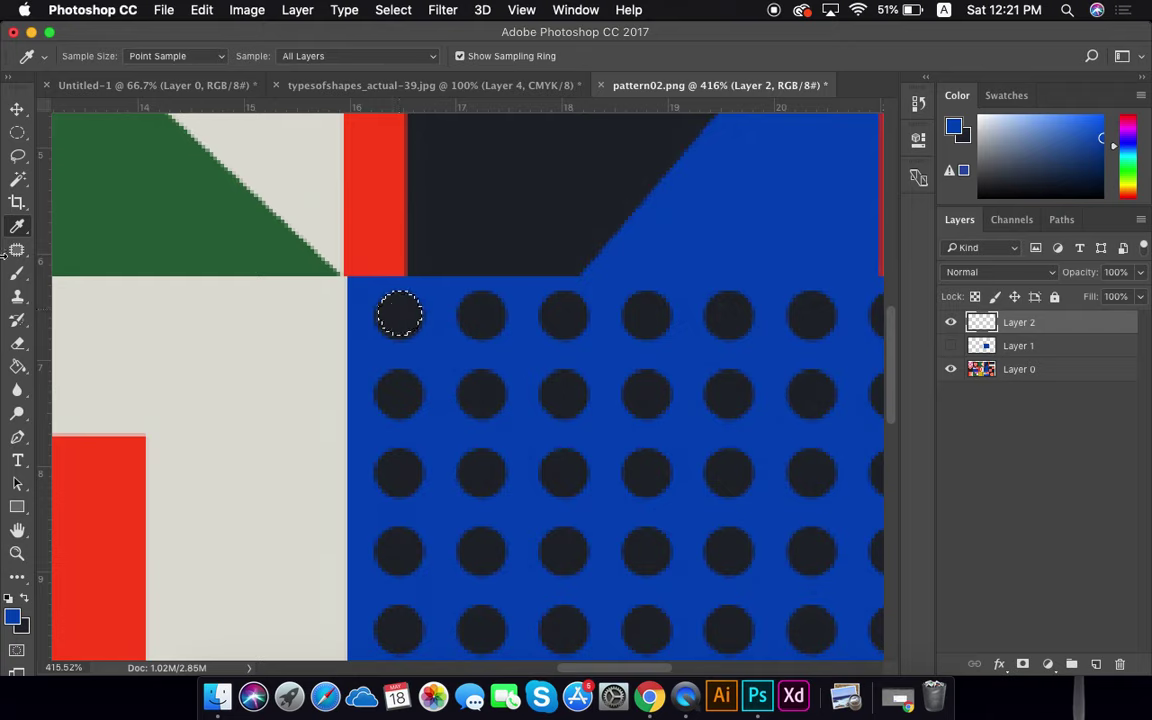
pyautogui.click(18, 365)
pyautogui.click(410, 315)
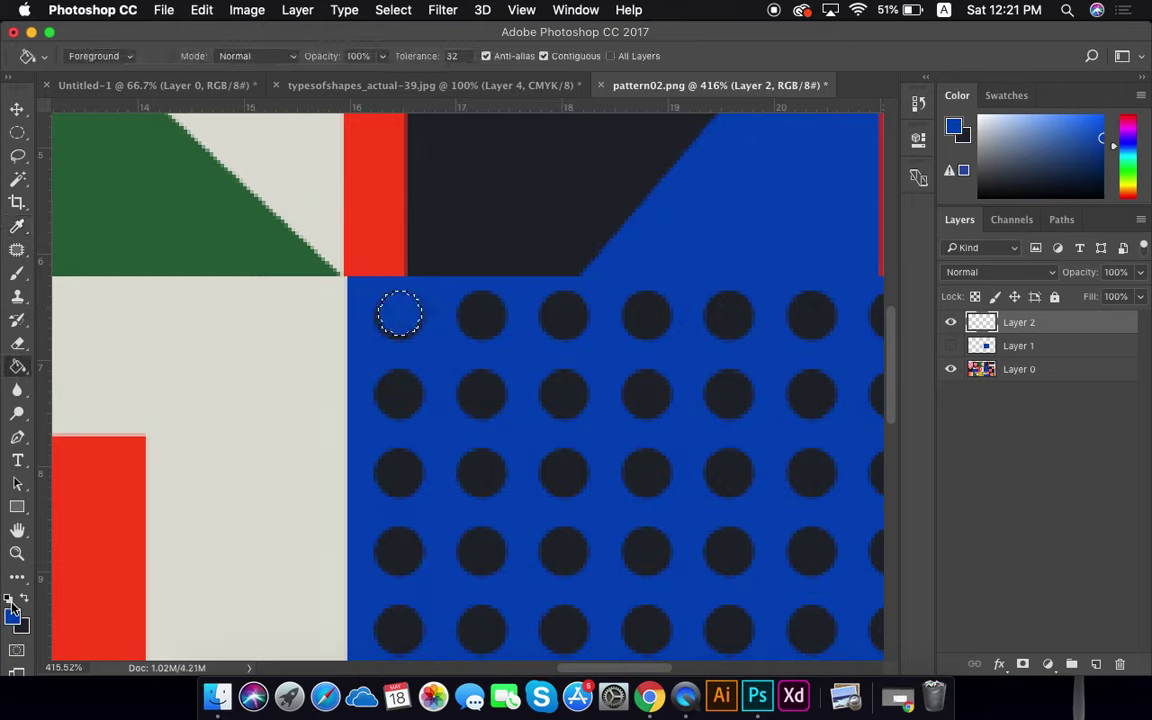
pyautogui.press('x')
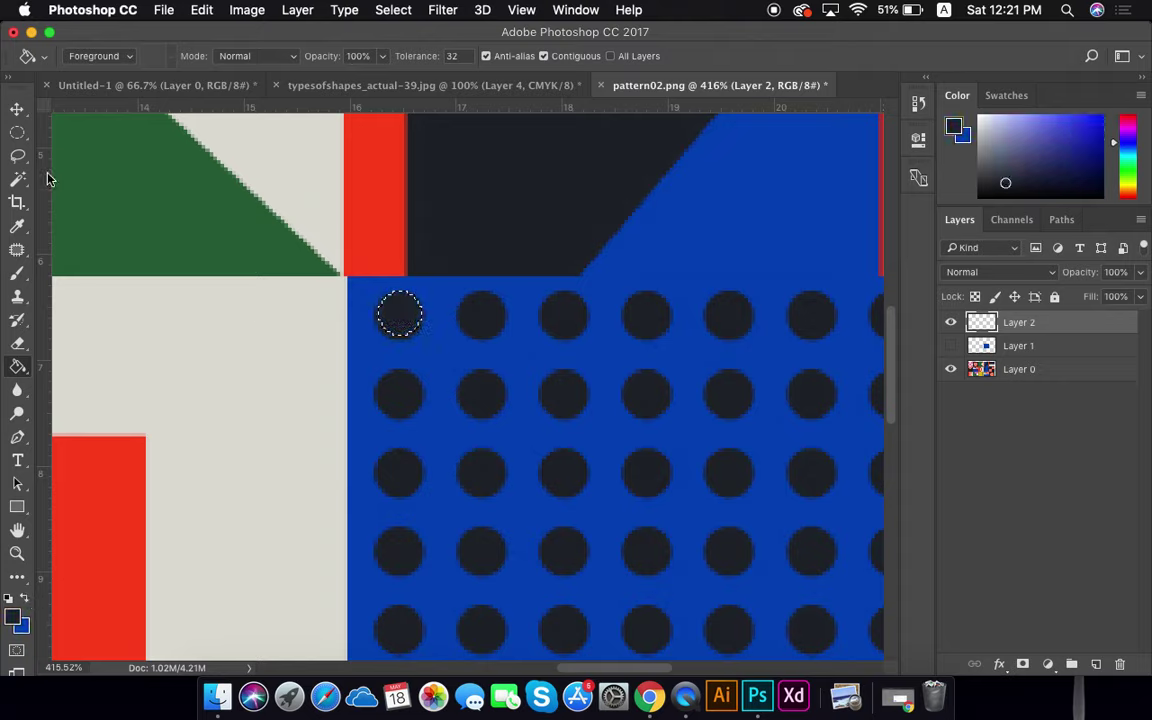
pyautogui.click(17, 110)
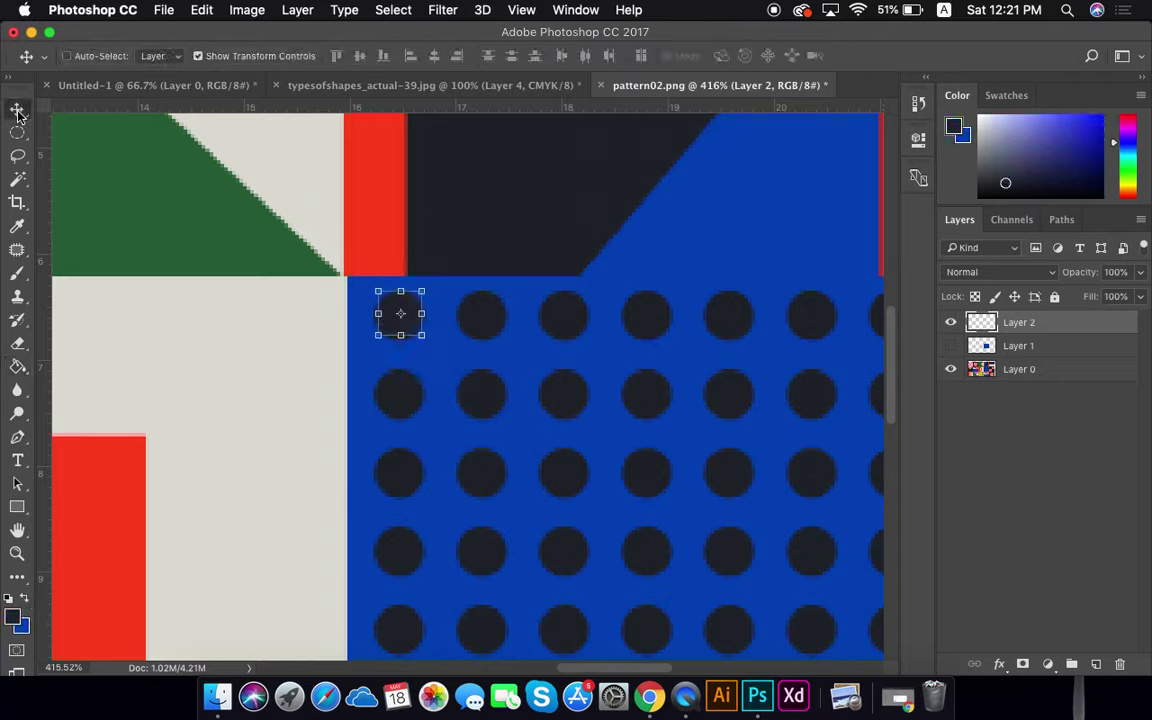
# Toggle the visibility of Layer 0 and Layer 1 to check the dark circle on Layer 2
pyautogui.click(1005, 425)
pyautogui.click(951, 369)
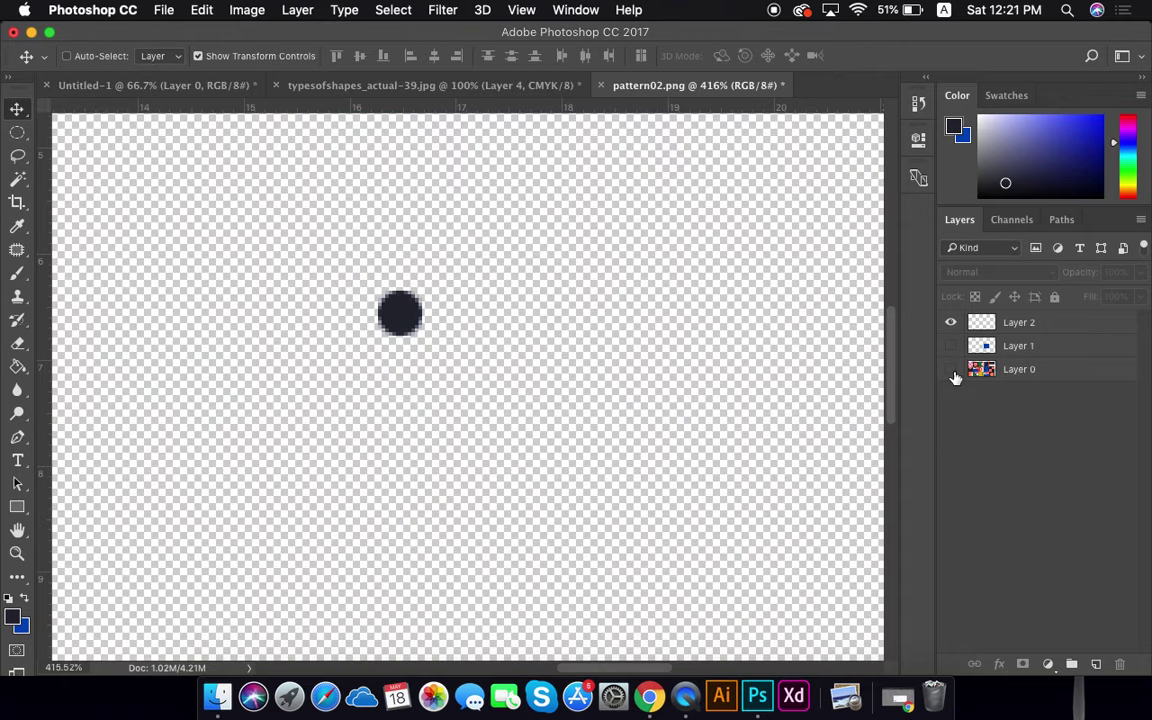
pyautogui.click(951, 370)
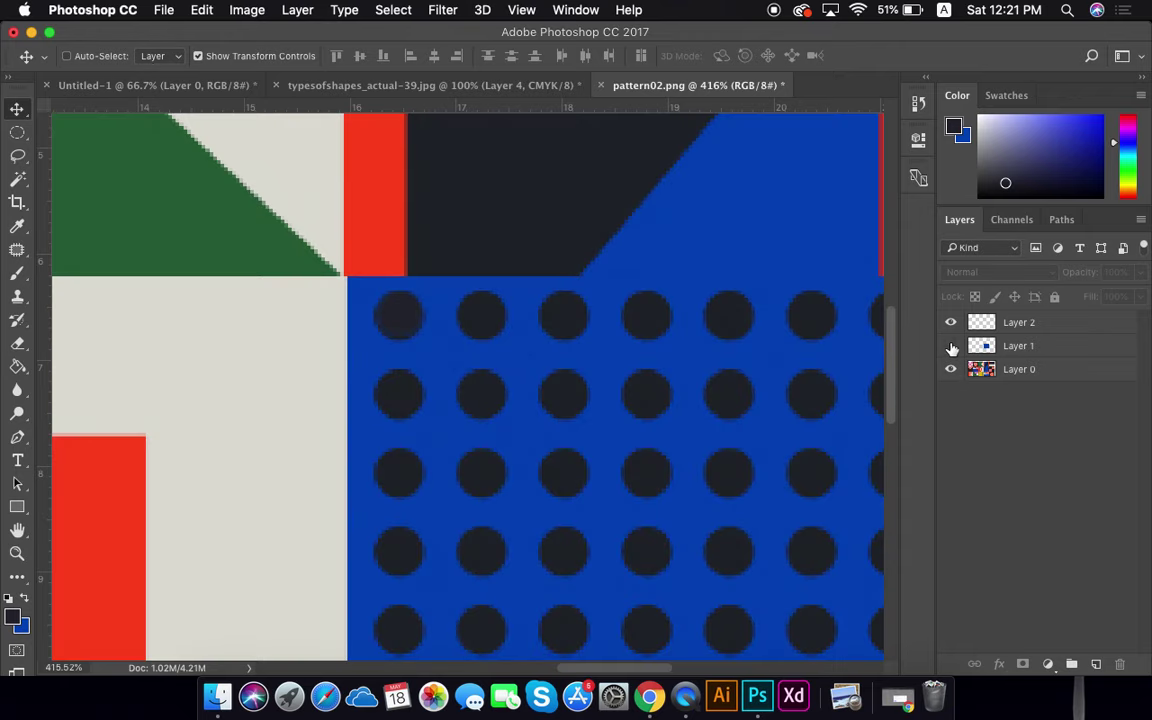
pyautogui.click(951, 346)
pyautogui.click(951, 346)
# Duplicate Layer 2's dark circle about 0.78 cm horizontally onto the second dot of the top row
pyautogui.click(990, 323)
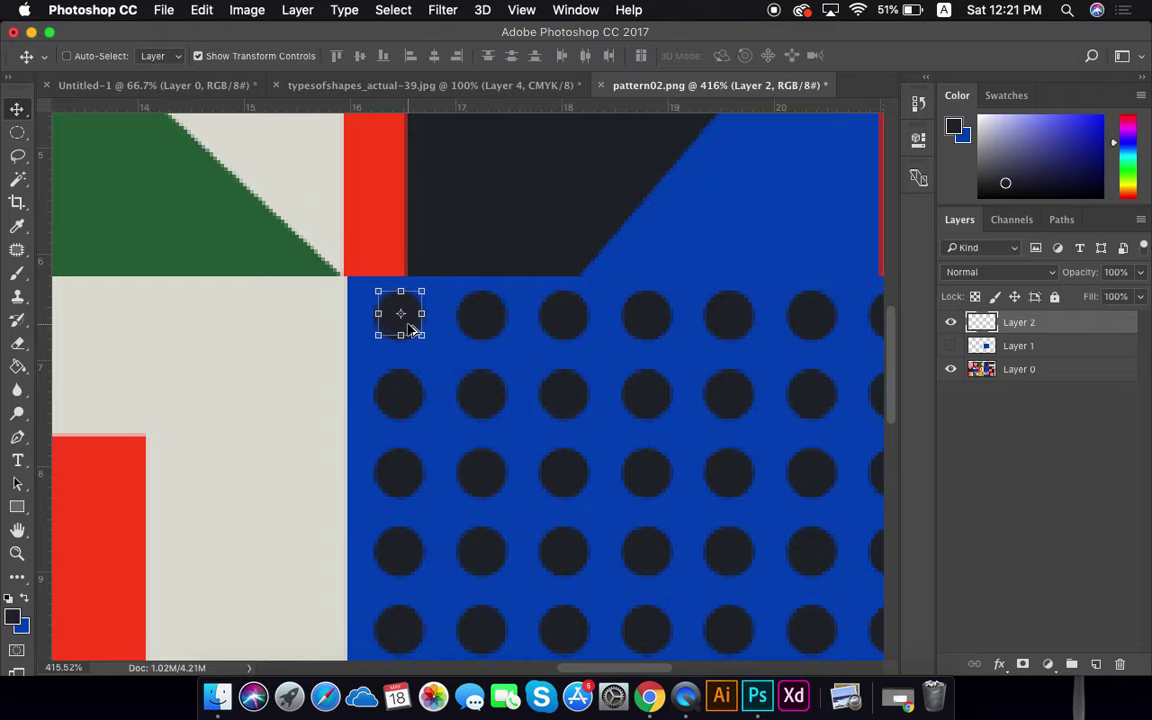
pyautogui.moveTo(410, 330); pyautogui.dragTo(491, 333)
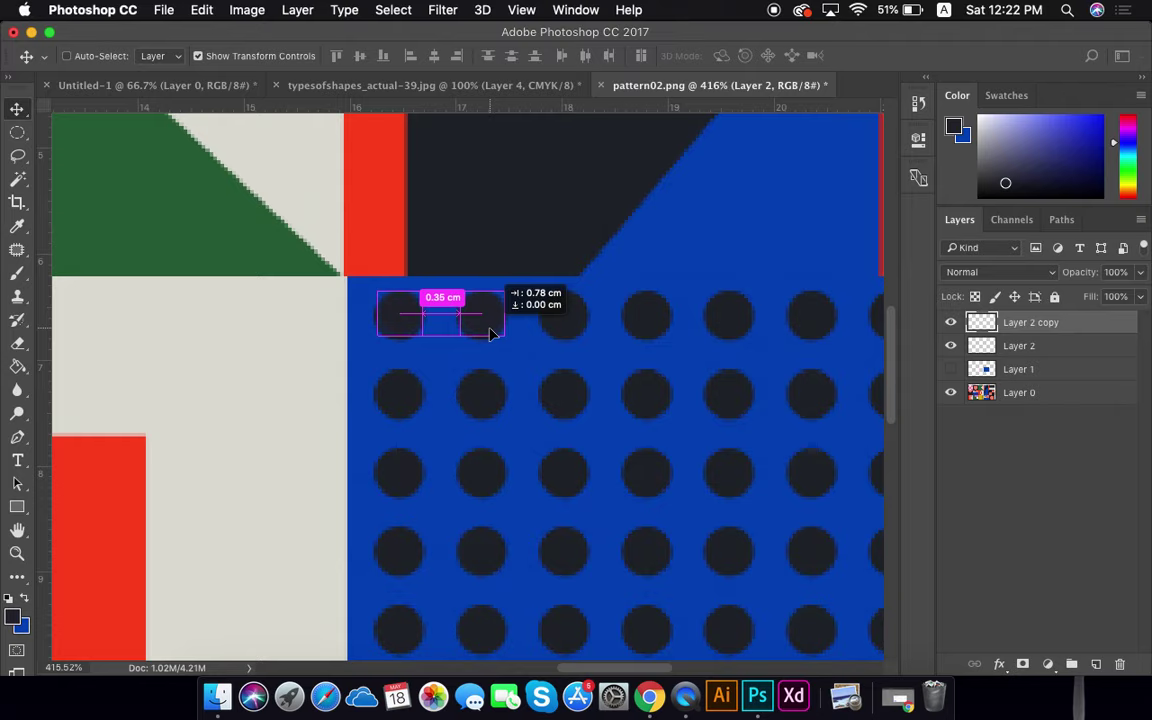
pyautogui.moveTo(490, 334); pyautogui.dragTo(488, 332)
# Try to place the circle on the third dot of the top row, and undo the attempt
pyautogui.hscroll(5, 496, 334)
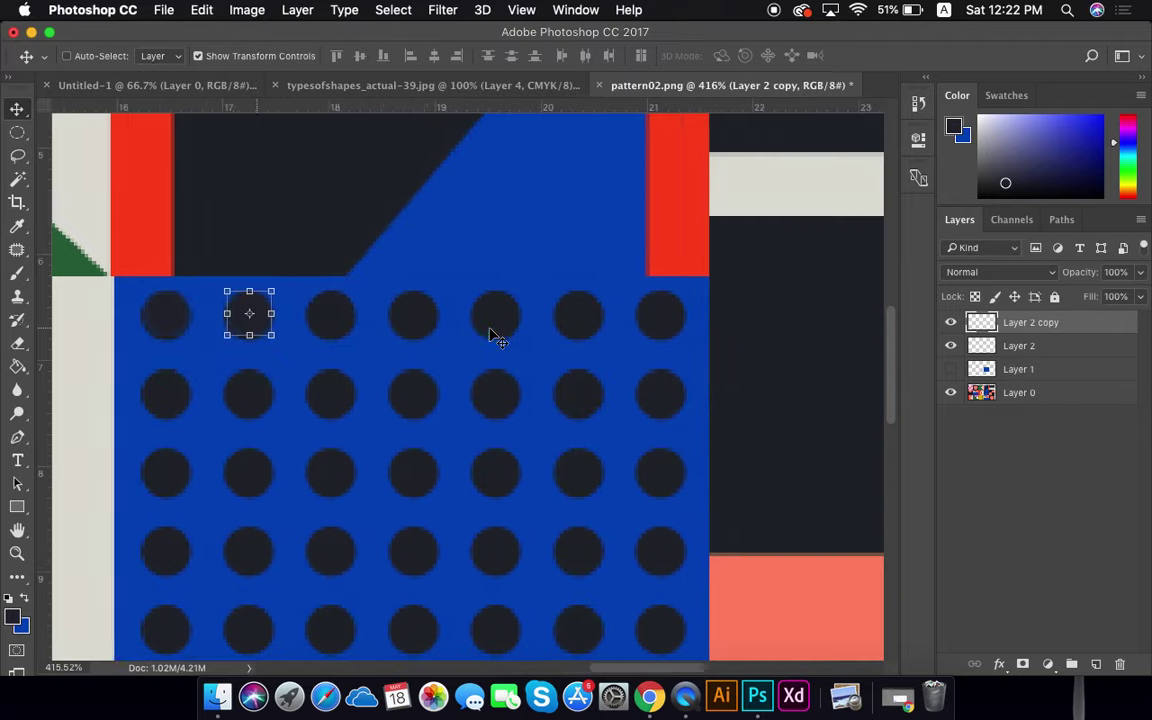
pyautogui.moveTo(215, 318); pyautogui.dragTo(294, 318)
pyautogui.press('super+z')
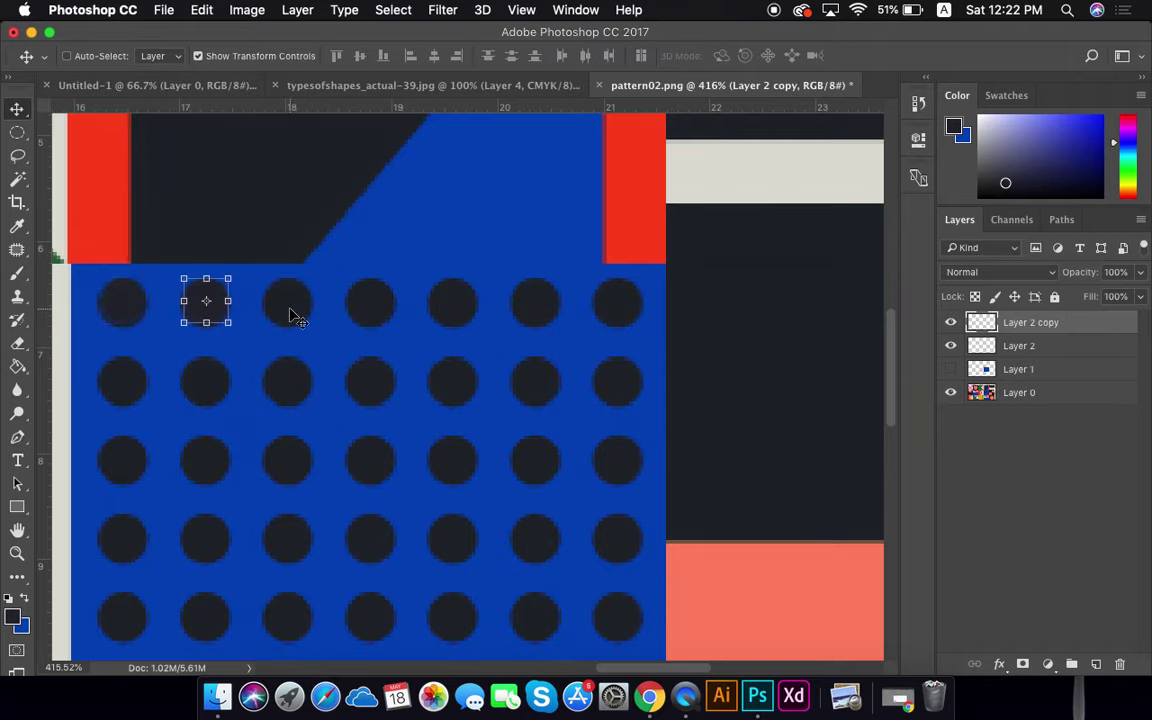
# Duplicate the dark circle horizontally onto the remaining dots of the top row, aligning the copies with Layer 0
pyautogui.moveTo(216, 316); pyautogui.dragTo(626, 318)
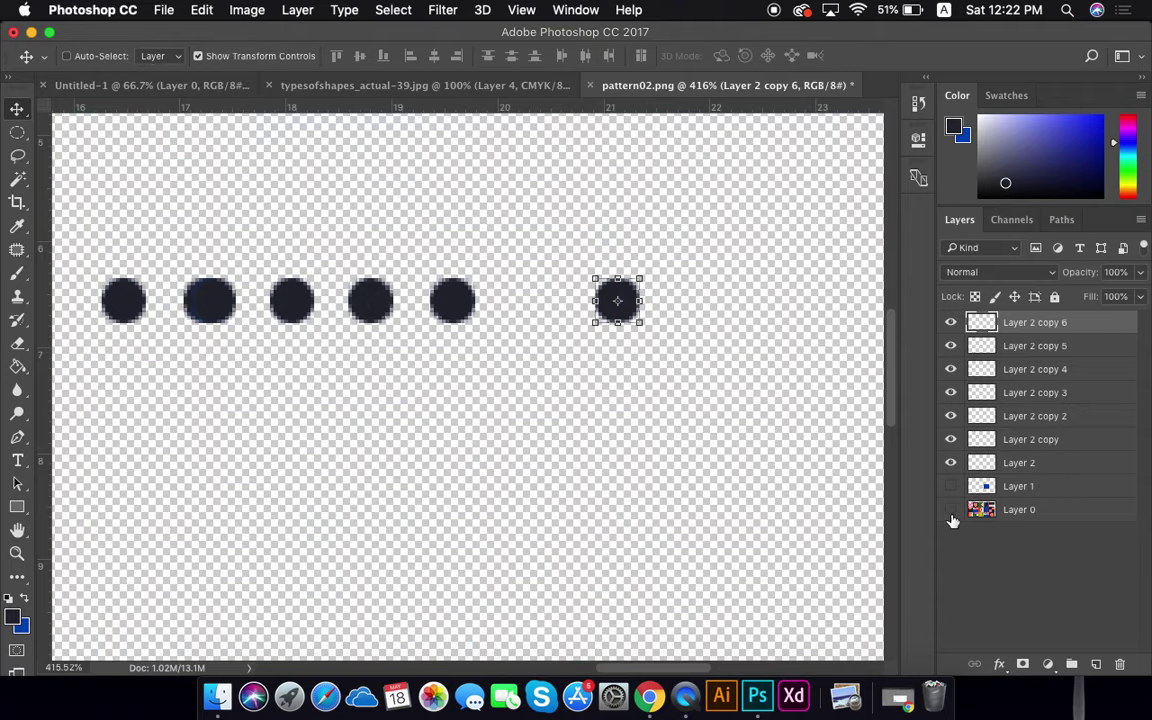
pyautogui.click(950, 511)
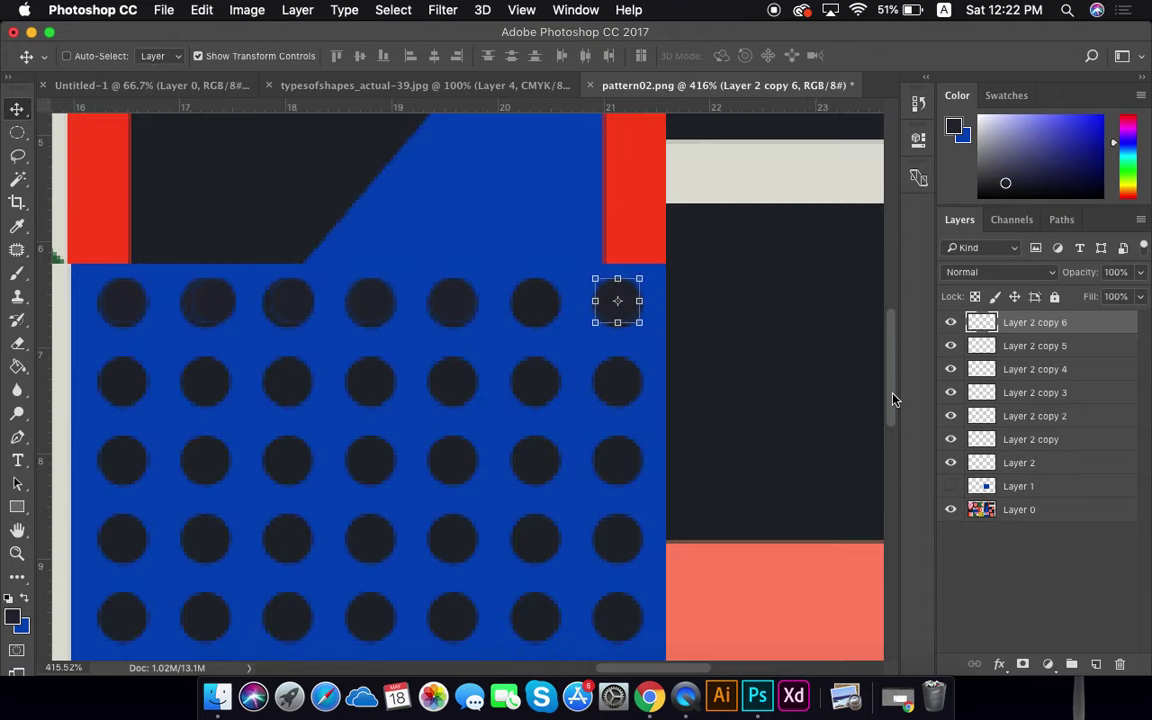
pyautogui.moveTo(630, 319); pyautogui.dragTo(548, 318)
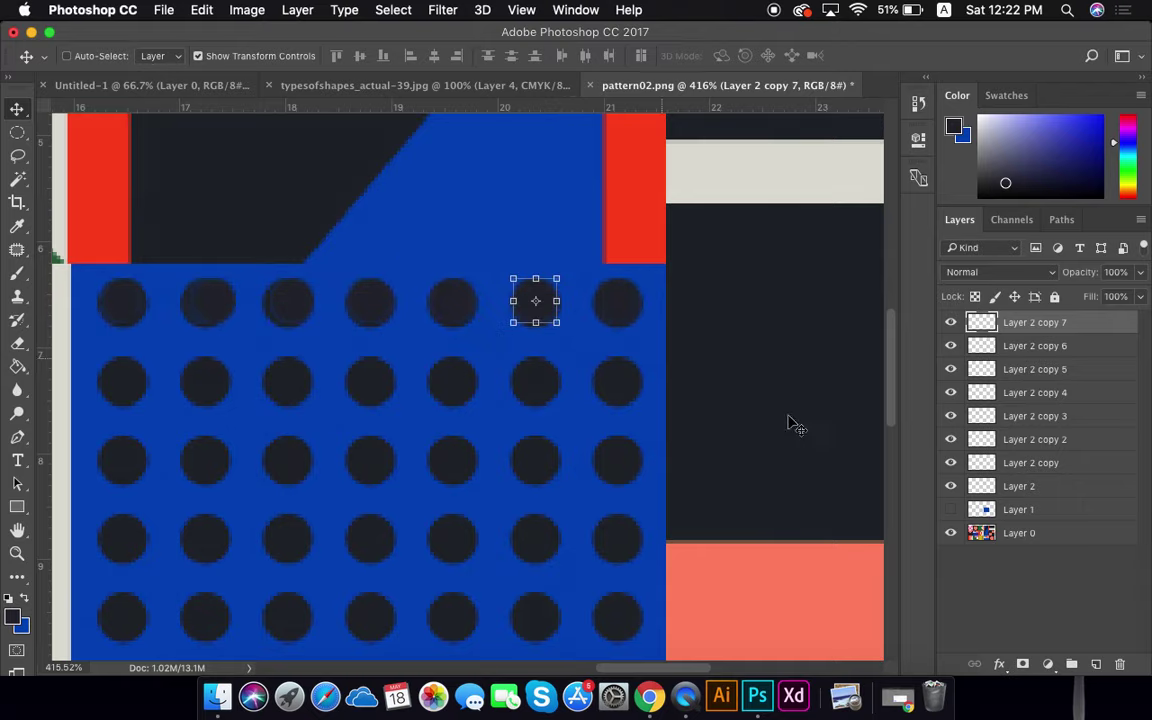
# Show Layer 1 behind the circles and delete the redundant Layer 2 copy 2 overlapping the top row's second dot
pyautogui.click(1000, 587)
pyautogui.click(951, 510)
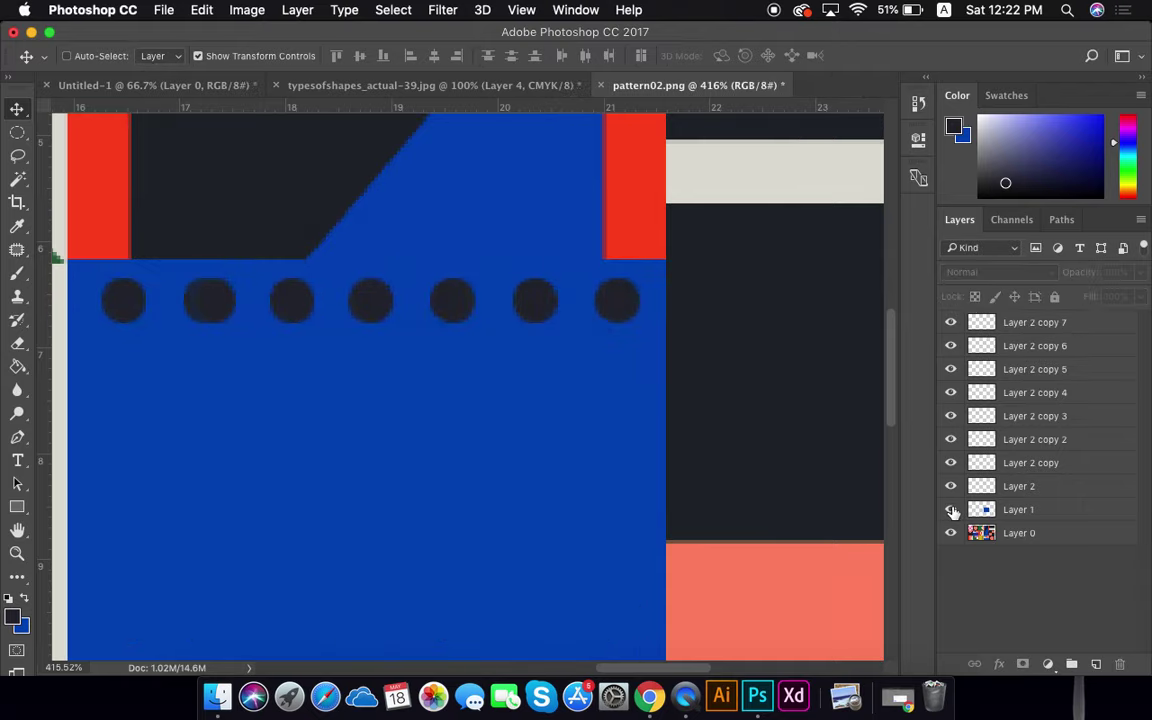
pyautogui.click(213, 303)
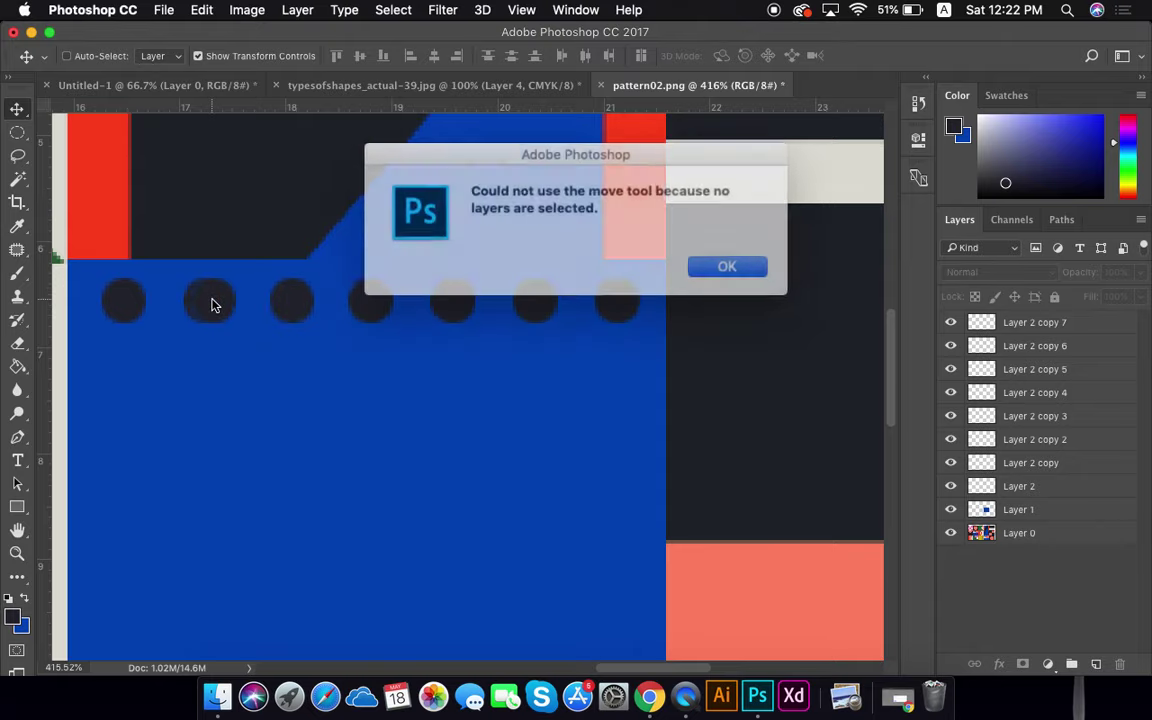
pyautogui.click(733, 261)
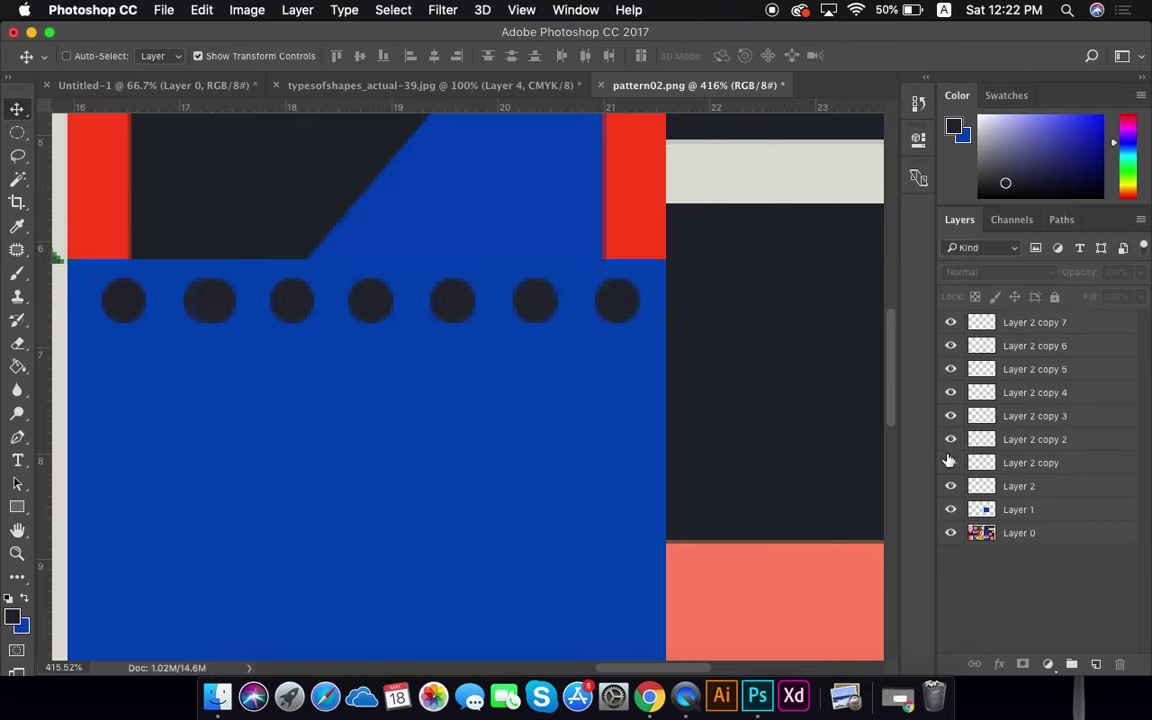
pyautogui.click(951, 463)
pyautogui.click(951, 463)
pyautogui.click(955, 443)
pyautogui.moveTo(990, 440); pyautogui.dragTo(1062, 584)
pyautogui.press('Delete')
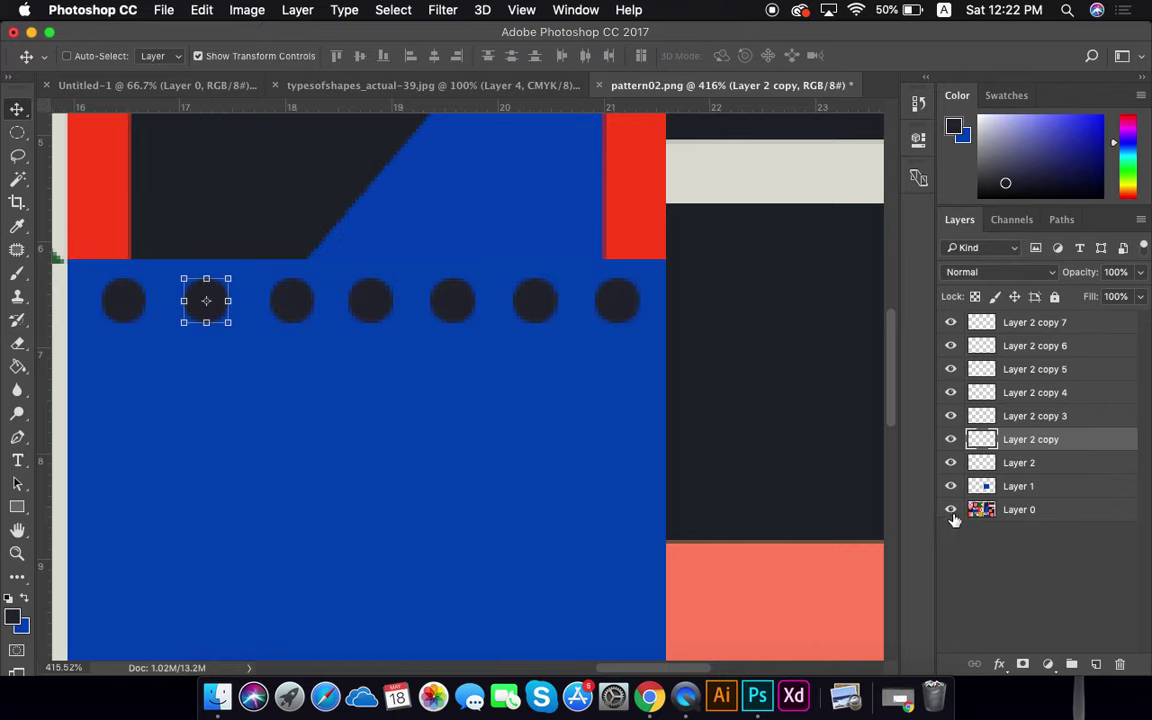
# Hide Layer 1 and duplicate all seven top-row circle layers 0.74 cm straight down onto the second row of dots
pyautogui.click(951, 487)
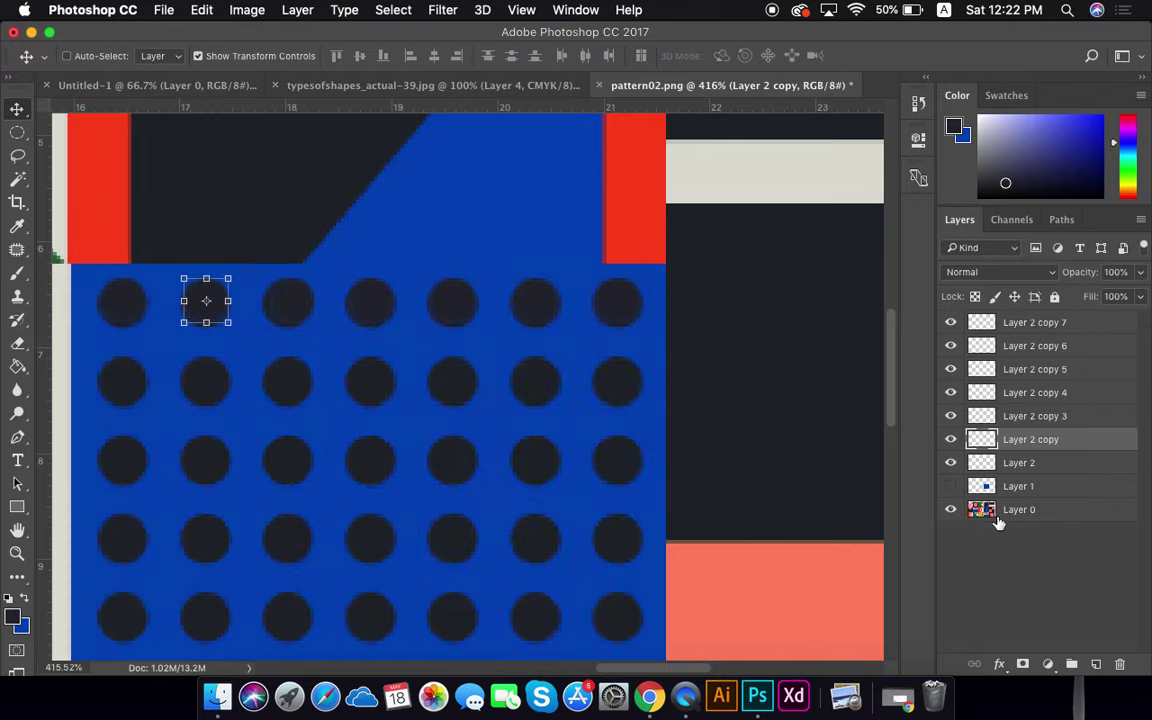
pyautogui.click(1029, 463)
pyautogui.keyDown('shift'); pyautogui.click(1045, 325); pyautogui.keyUp('shift')
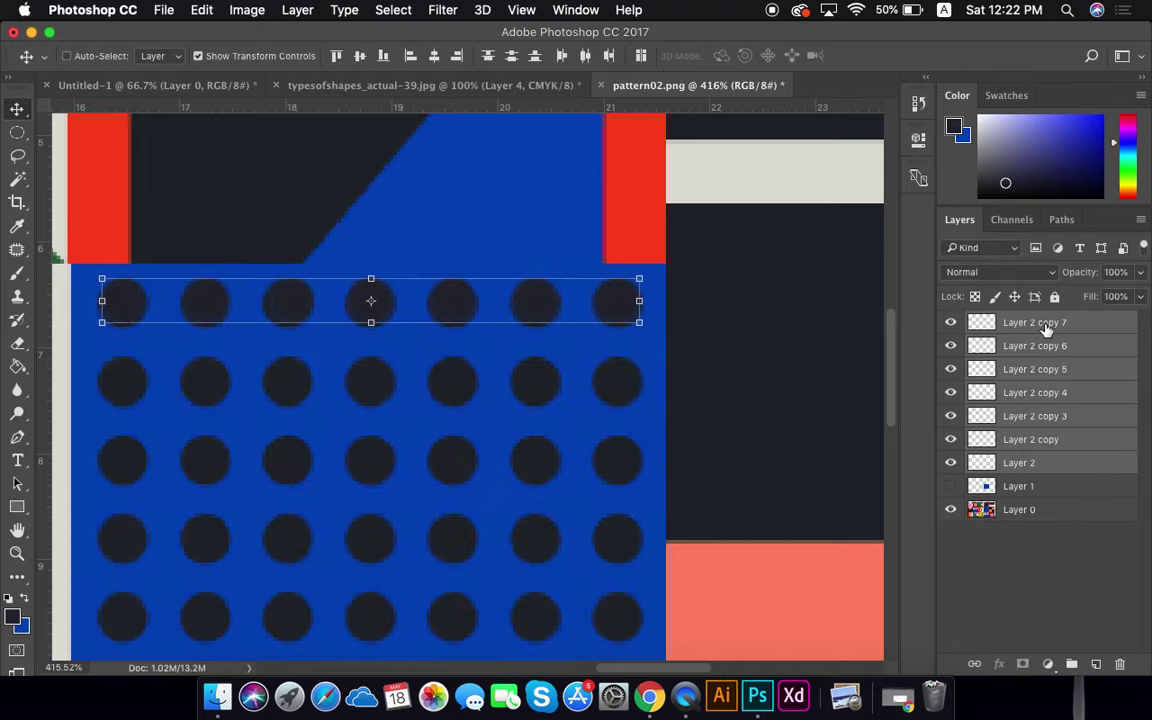
pyautogui.moveTo(617, 300); pyautogui.dragTo(621, 379)
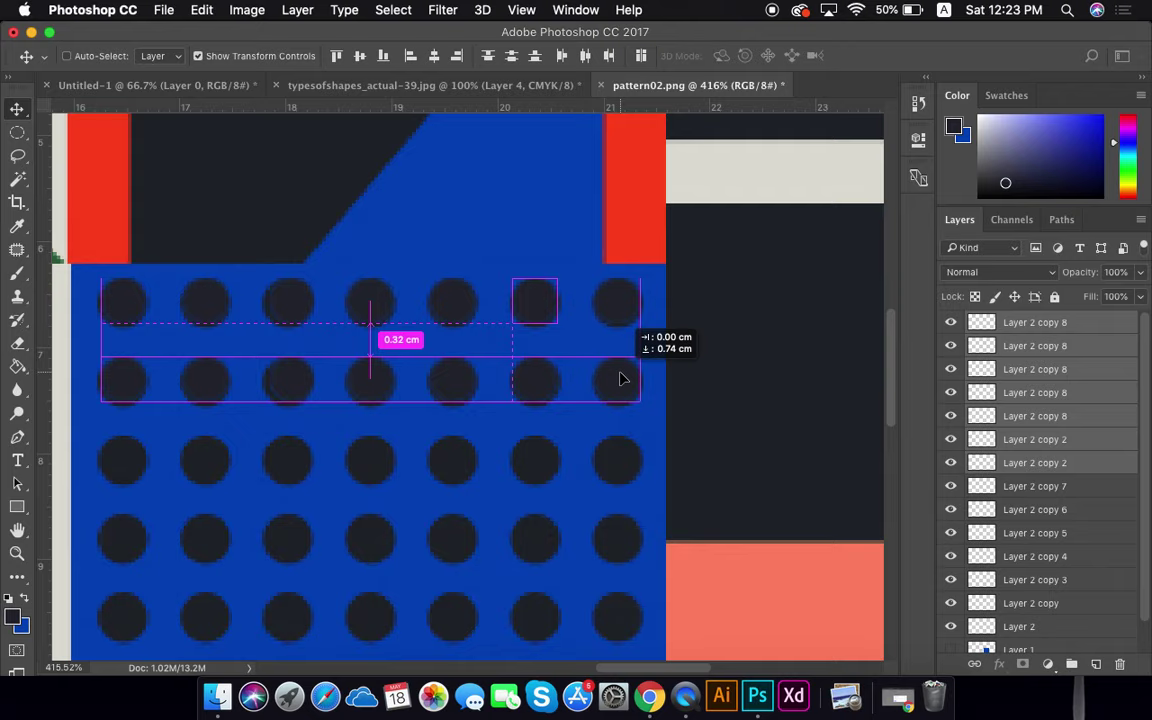
pyautogui.moveTo(620, 379); pyautogui.dragTo(620, 380)
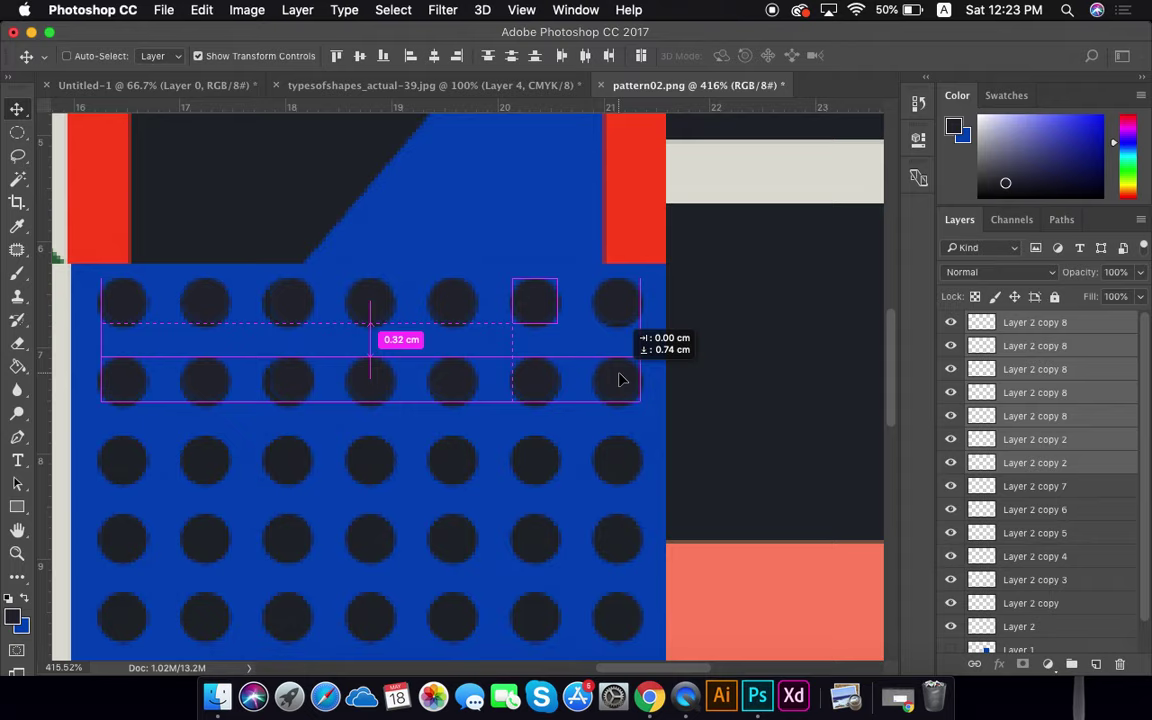
pyautogui.moveTo(620, 380); pyautogui.dragTo(621, 379)
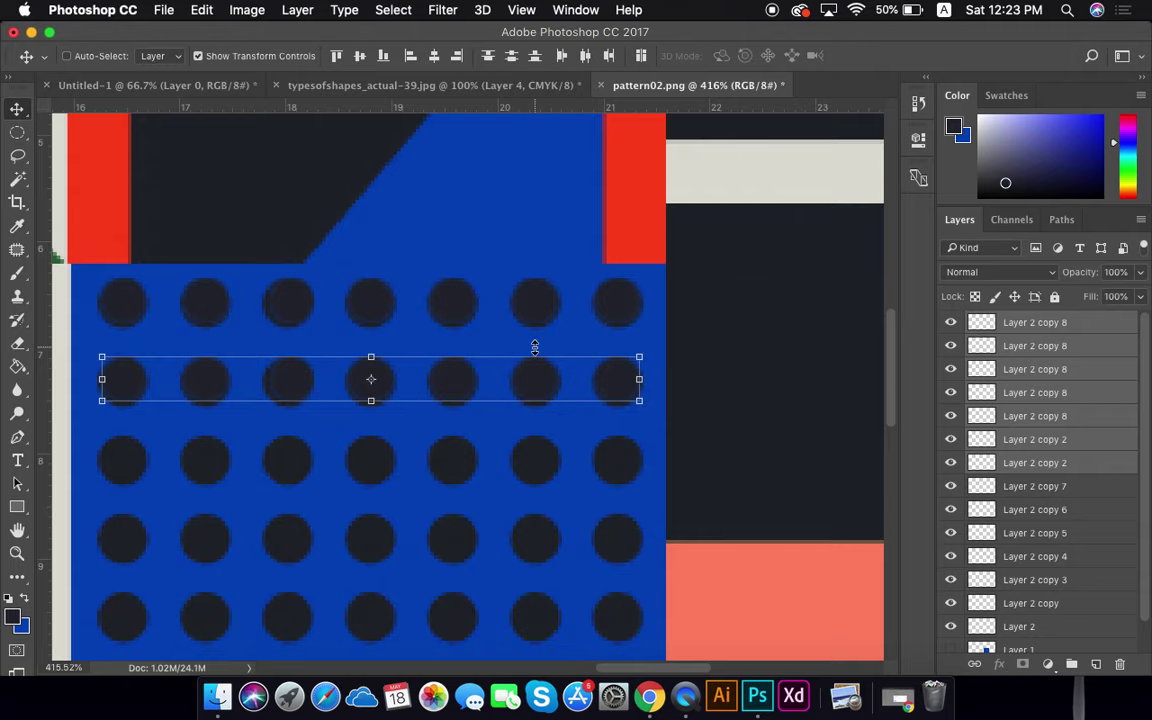
# Duplicate the two finished rows of circles onto the third and fourth rows, and again onto the fifth and sixth rows
pyautogui.scroll(-1, 996, 437)
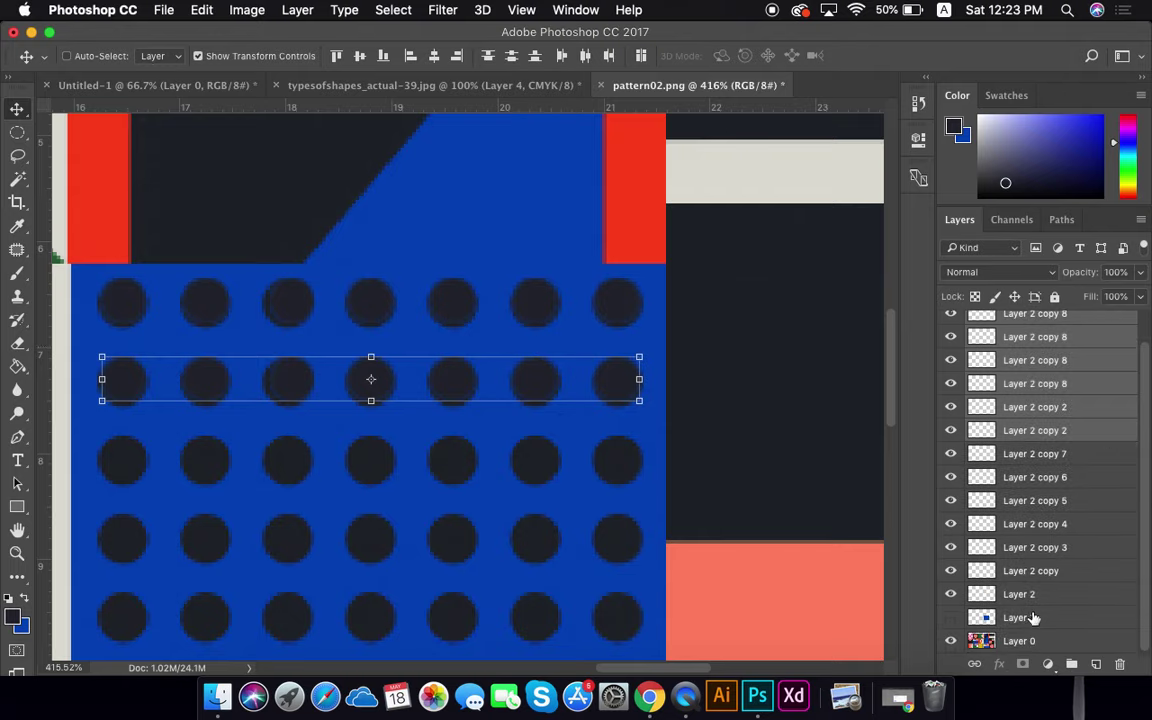
pyautogui.scroll(1, 1033, 619)
pyautogui.click(1033, 620)
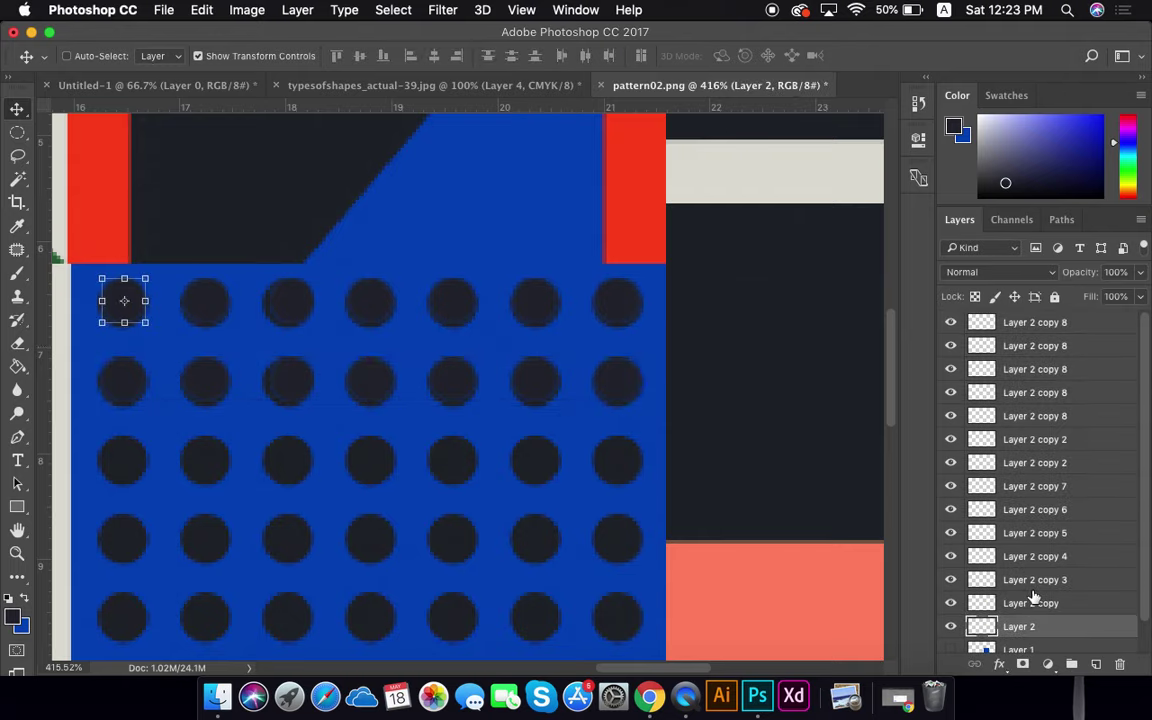
pyautogui.keyDown('shift'); pyautogui.click(1047, 324); pyautogui.keyUp('shift')
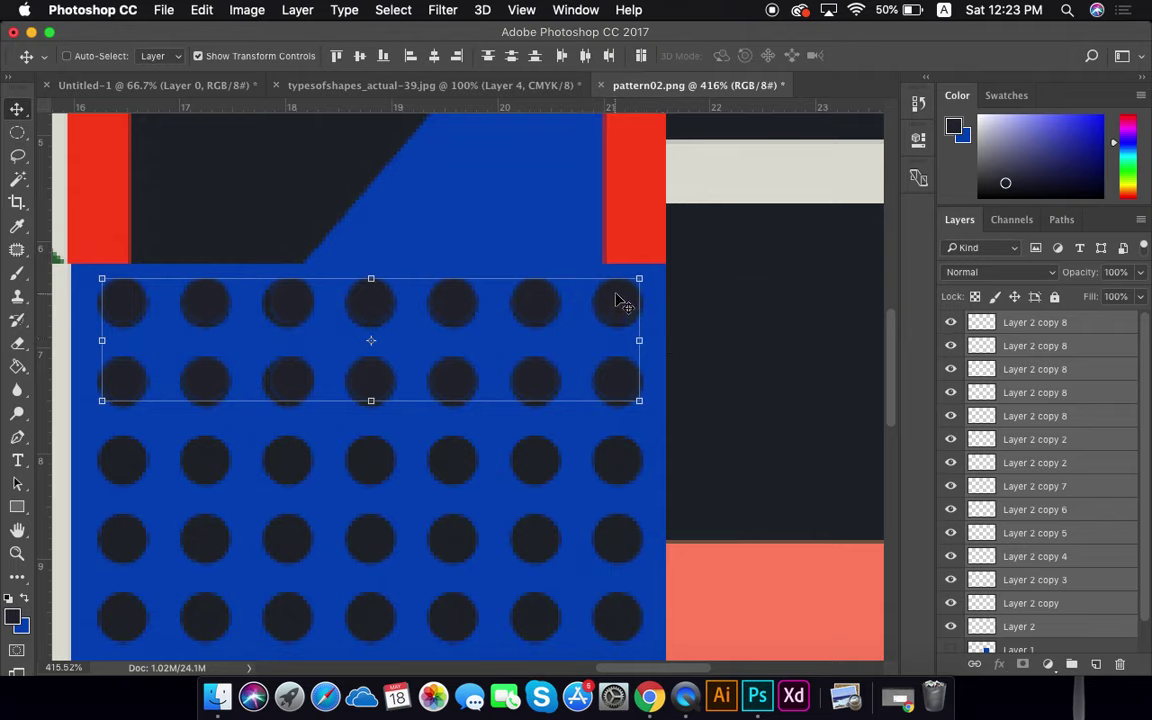
pyautogui.moveTo(617, 299); pyautogui.dragTo(628, 461)
pyautogui.scroll(-5, 628, 461)
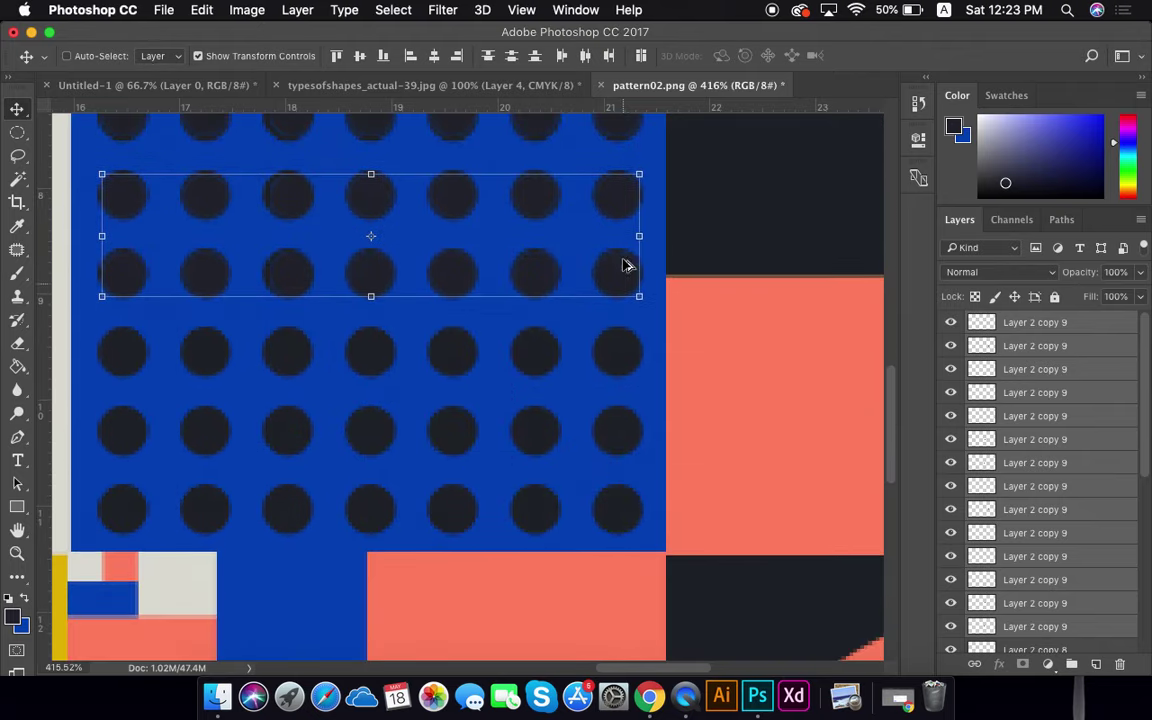
pyautogui.moveTo(628, 194); pyautogui.dragTo(634, 352)
# Duplicate the top-row circles from Layer 2 through Layer 2 copy 6 straight down near the bottom row of dots
pyautogui.scroll(-10, 985, 432)
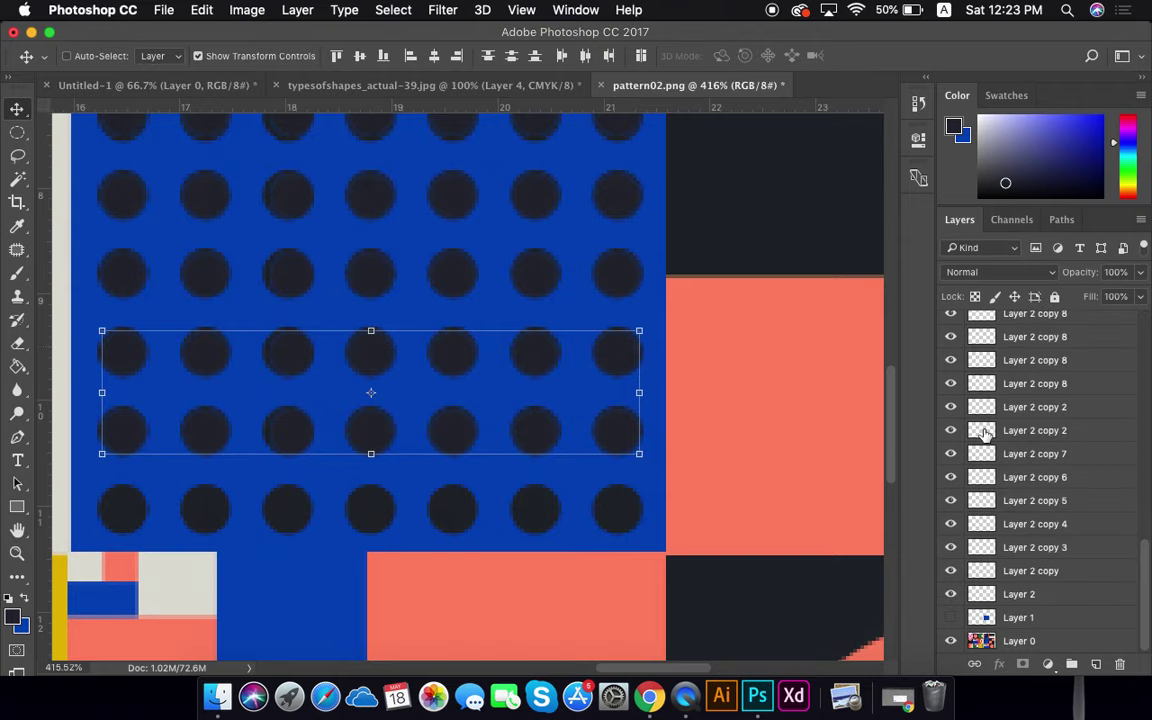
pyautogui.click(1018, 593)
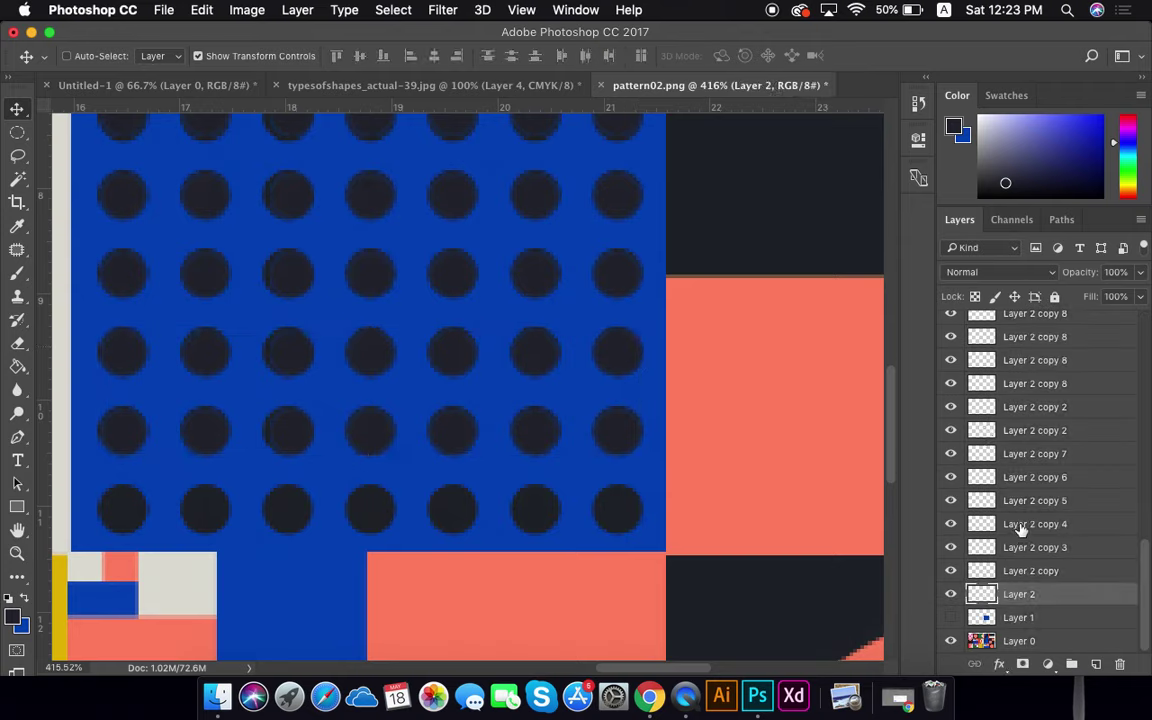
pyautogui.keyDown('shift'); pyautogui.click(1025, 479); pyautogui.keyUp('shift')
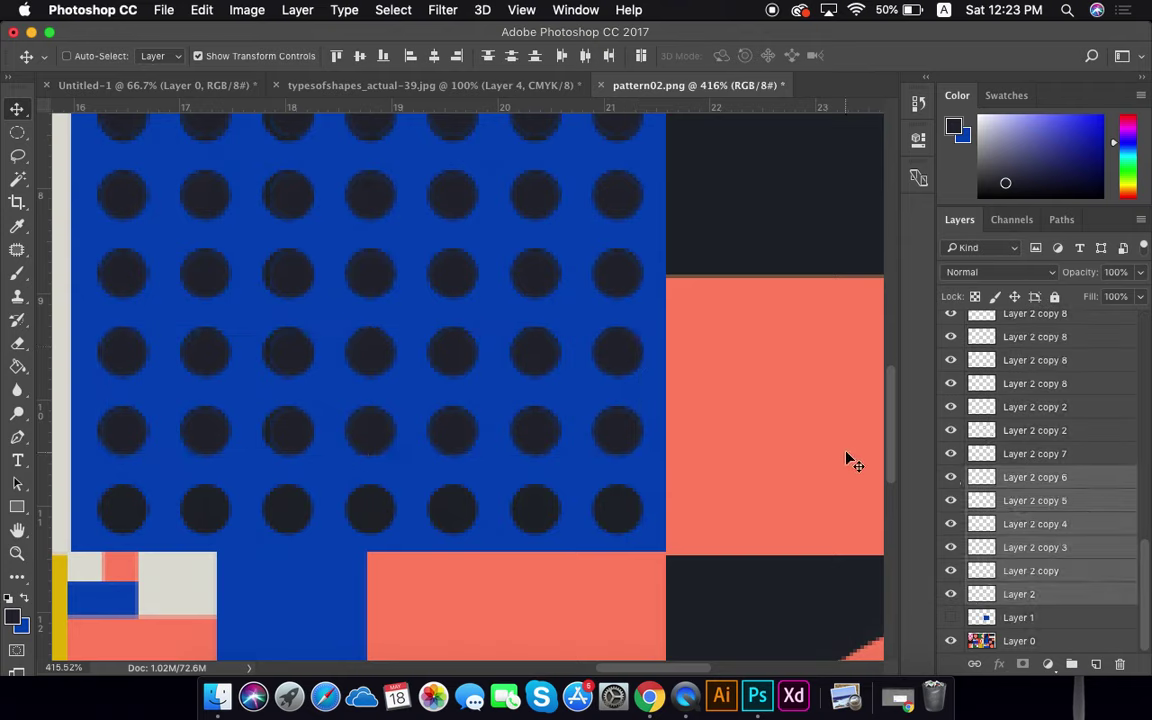
pyautogui.scroll(5, 848, 463)
pyautogui.scroll(-5, 849, 463)
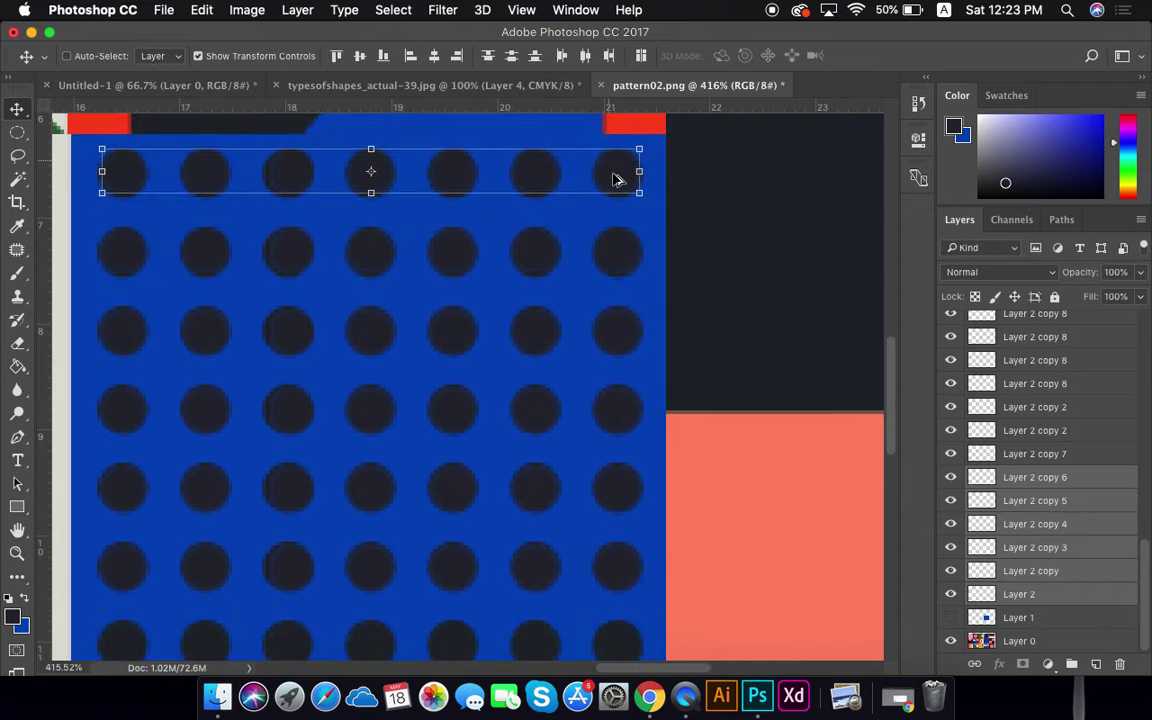
pyautogui.moveTo(617, 181); pyautogui.dragTo(617, 635)
pyautogui.scroll(-7, 617, 635)
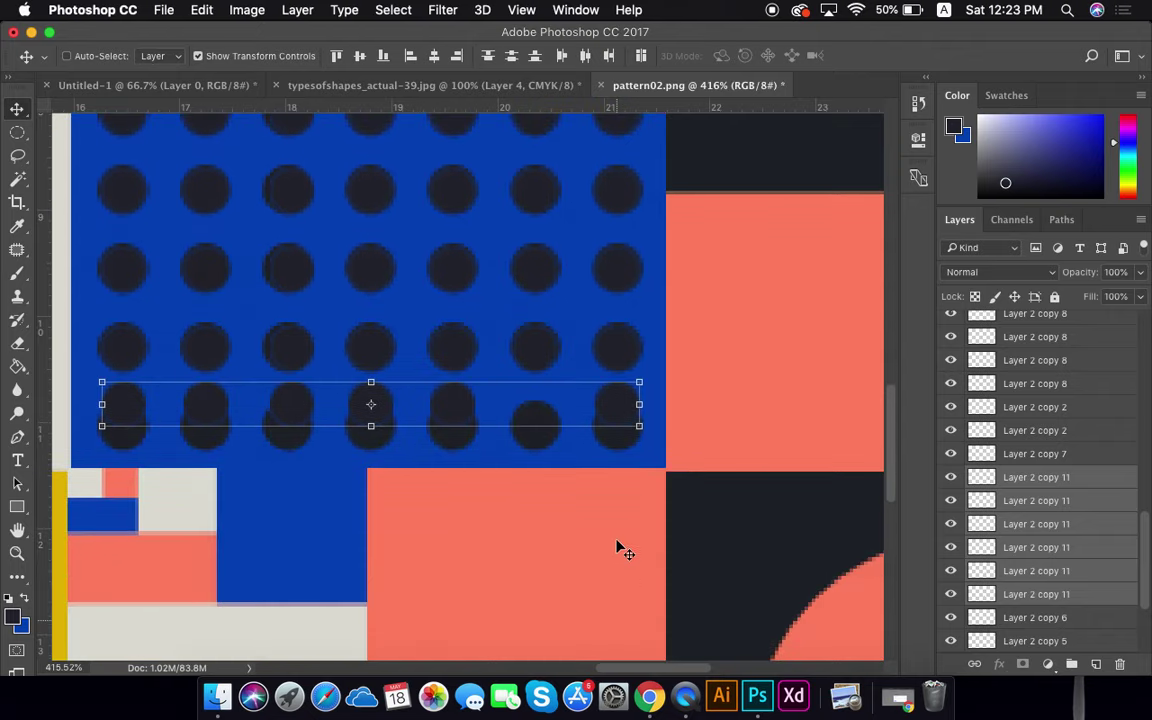
# Nudge the duplicated circles vertically until they line up with the bottom row of dots
pyautogui.hotkey('shift', 'Down')
pyautogui.hotkey('shift', 'Down')
pyautogui.hotkey('shift', 'Up')
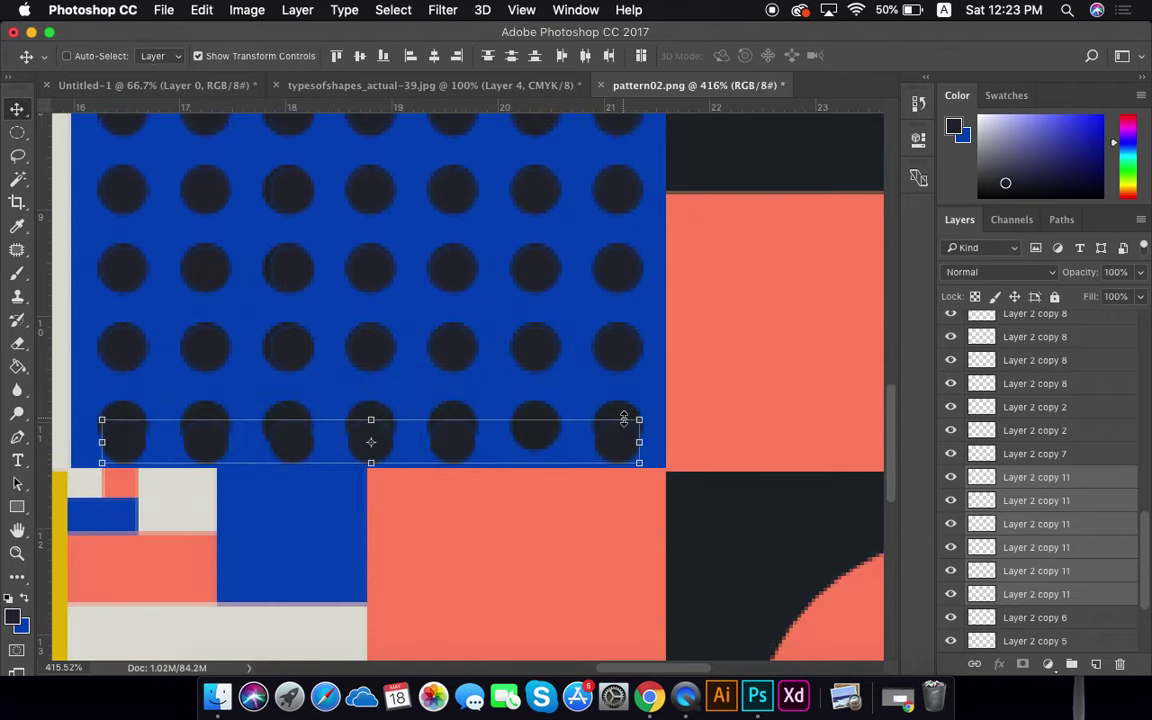
pyautogui.press('Up')
pyautogui.press('Up')
pyautogui.press('Up')
pyautogui.press('Up')
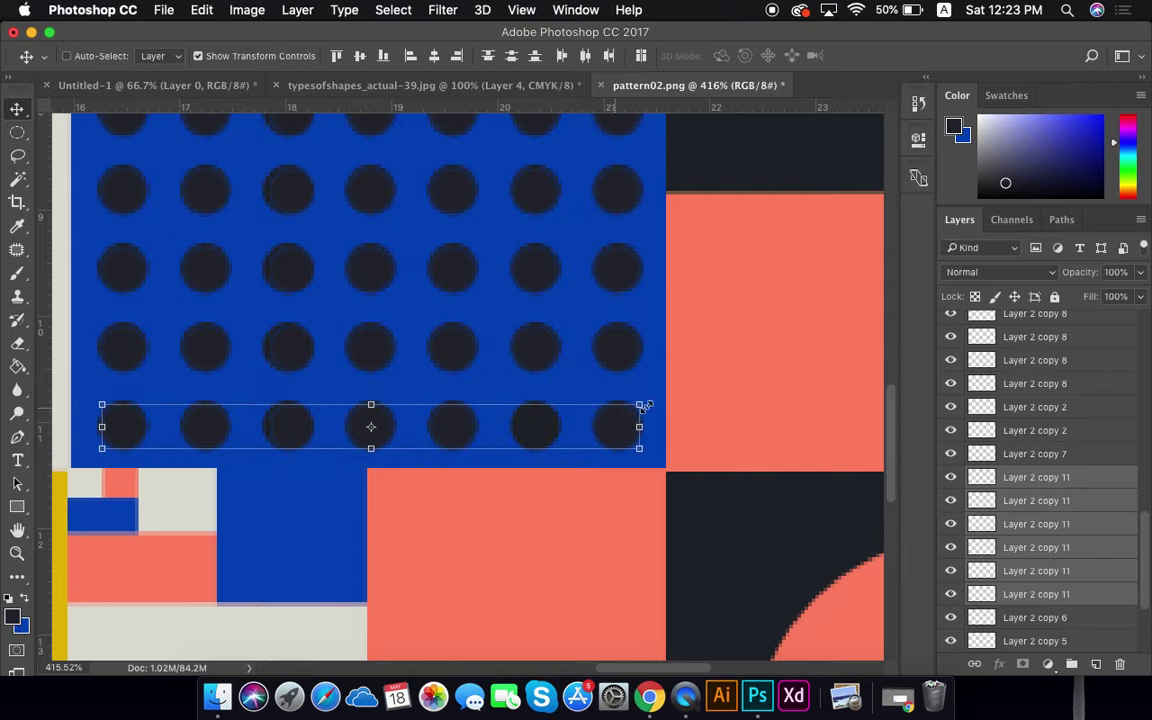
pyautogui.click(1088, 436)
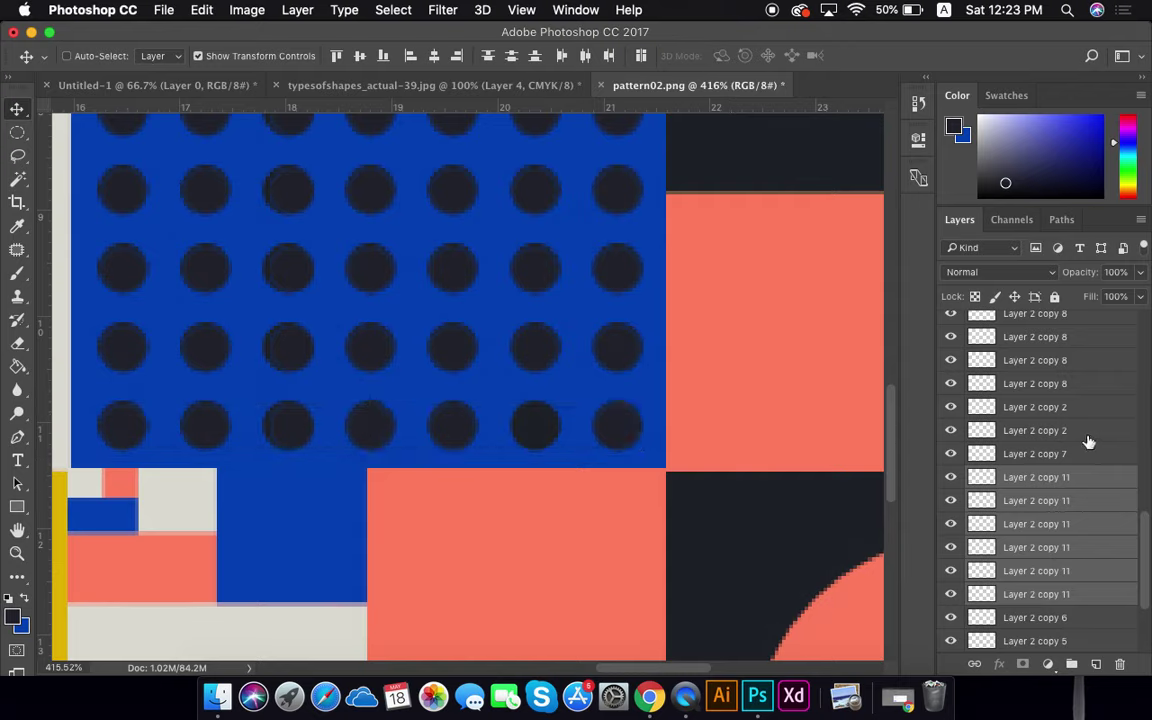
pyautogui.moveTo(615, 425); pyautogui.dragTo(558, 429)
pyautogui.press('super+z')
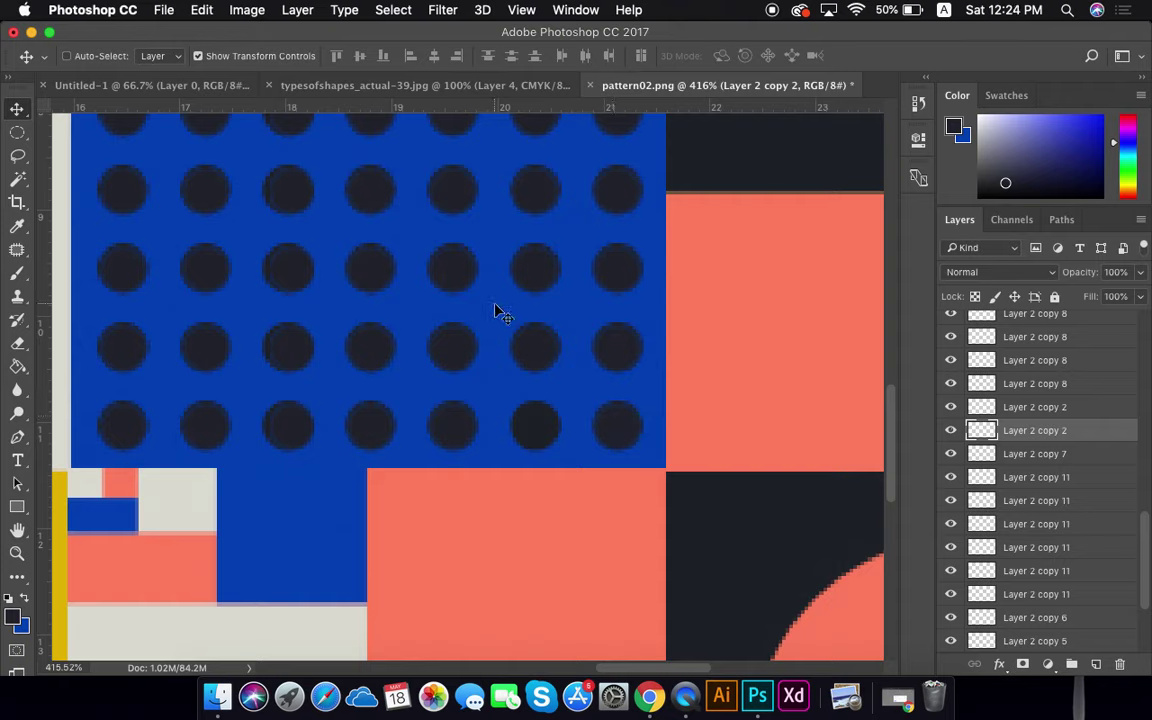
# Enable automatic layer selection and duplicate the bottom row's last circle onto the row's sixth dot
pyautogui.click(104, 58)
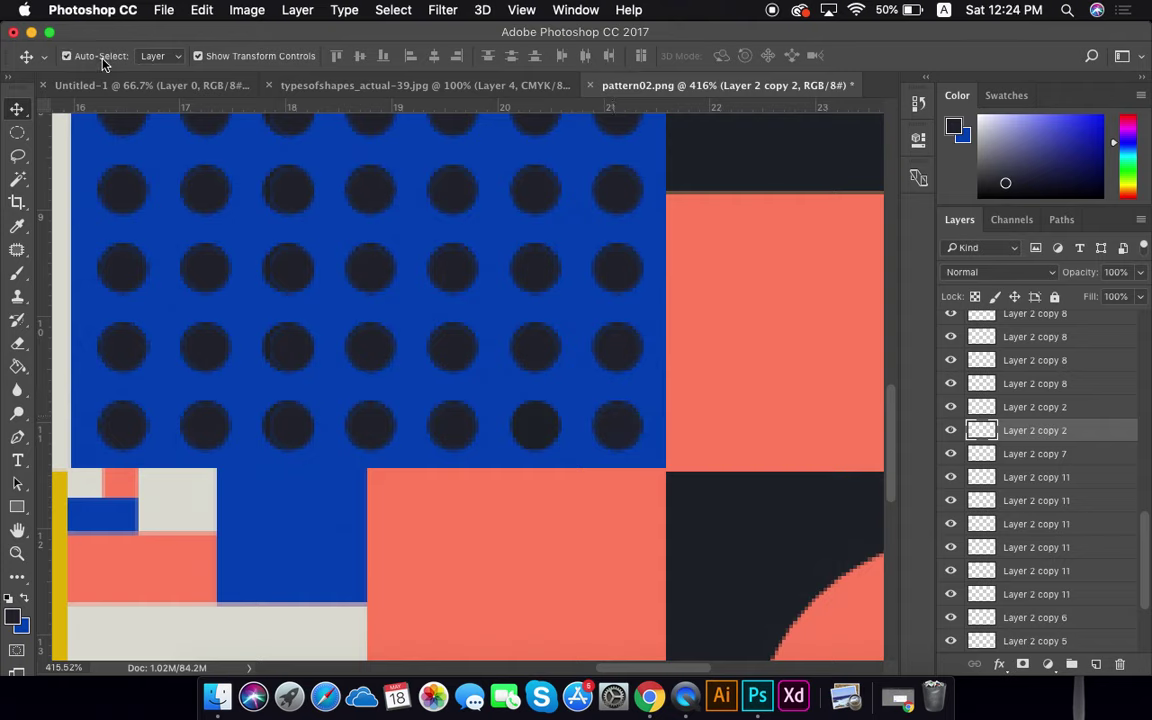
pyautogui.click(618, 428)
pyautogui.moveTo(632, 428); pyautogui.dragTo(553, 425)
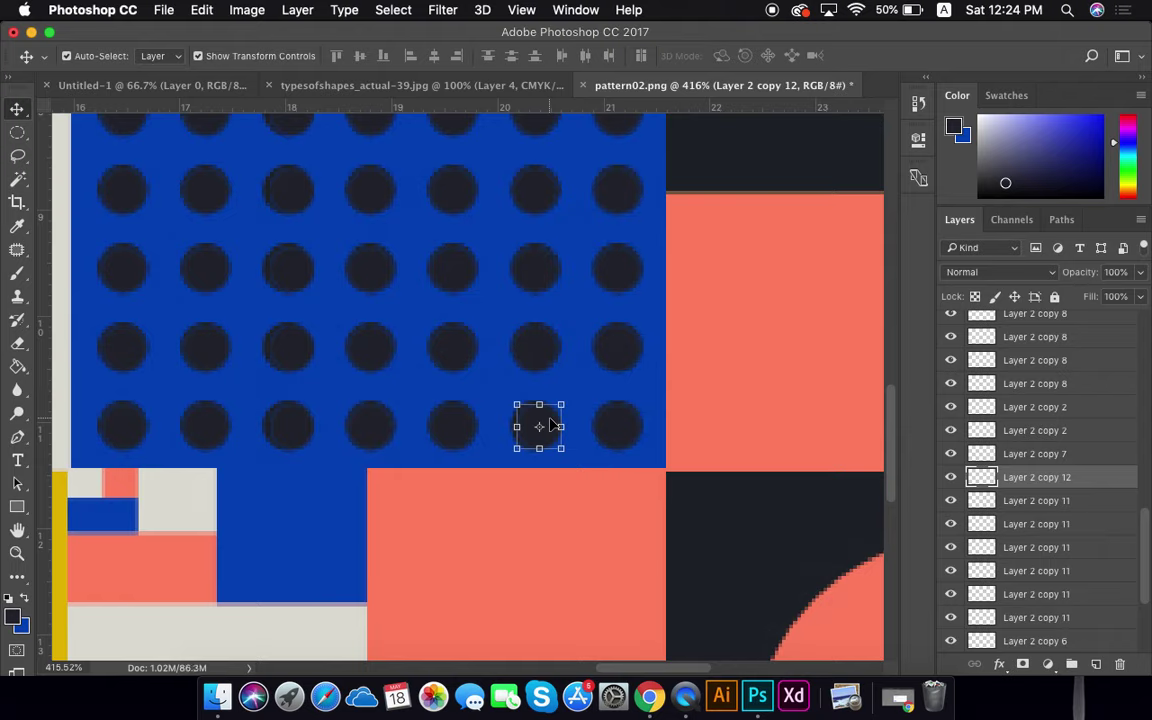
# Show Layer 1 and toggle the visibility of Layer 0 to check the complete dotted tile
pyautogui.scroll(-4, 1033, 540)
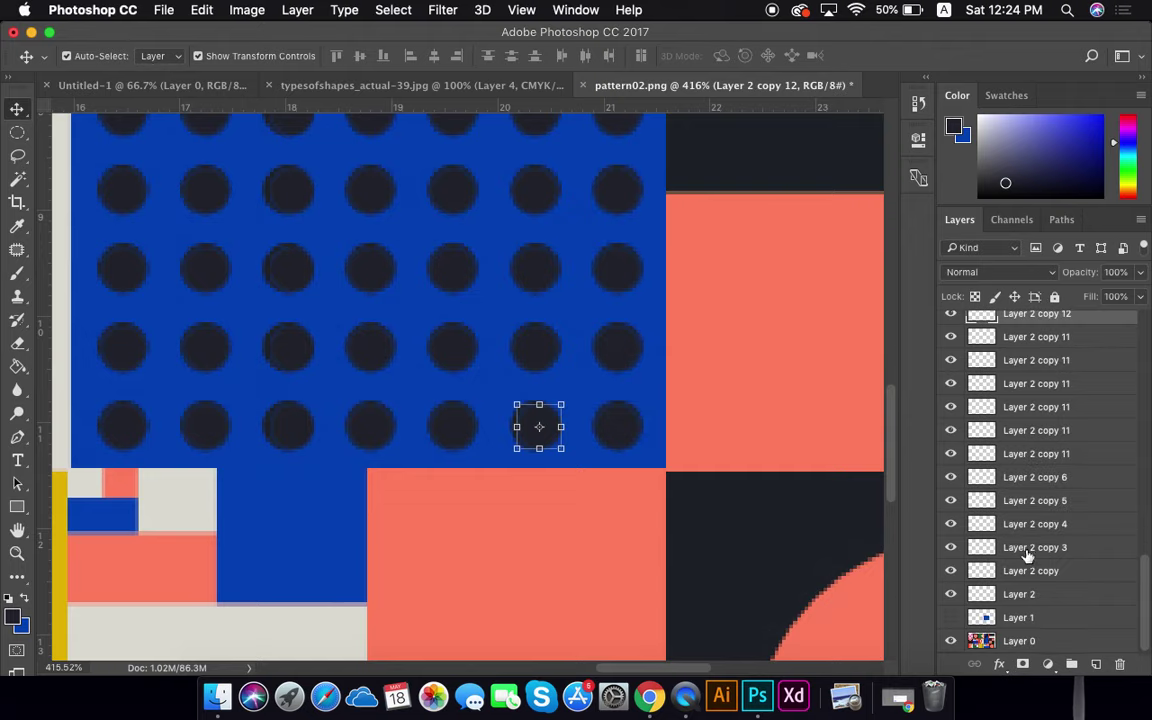
pyautogui.click(950, 617)
pyautogui.scroll(-1, 808, 378)
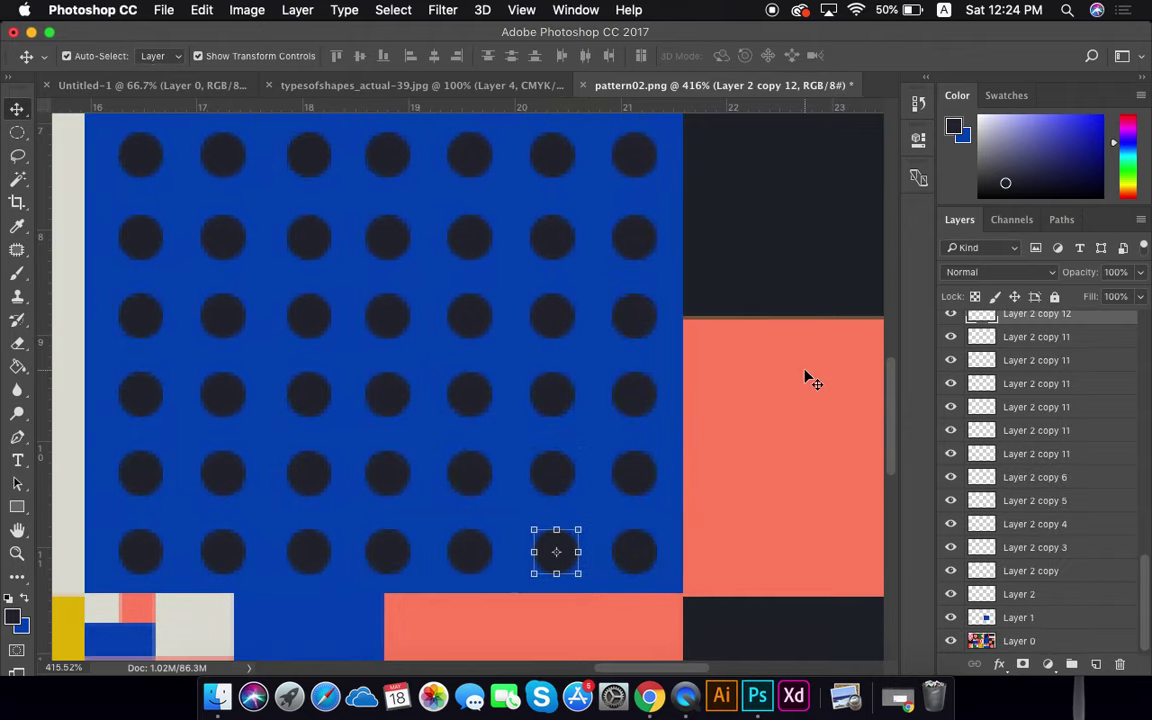
pyautogui.click(808, 378)
pyautogui.scroll(-3, 808, 378)
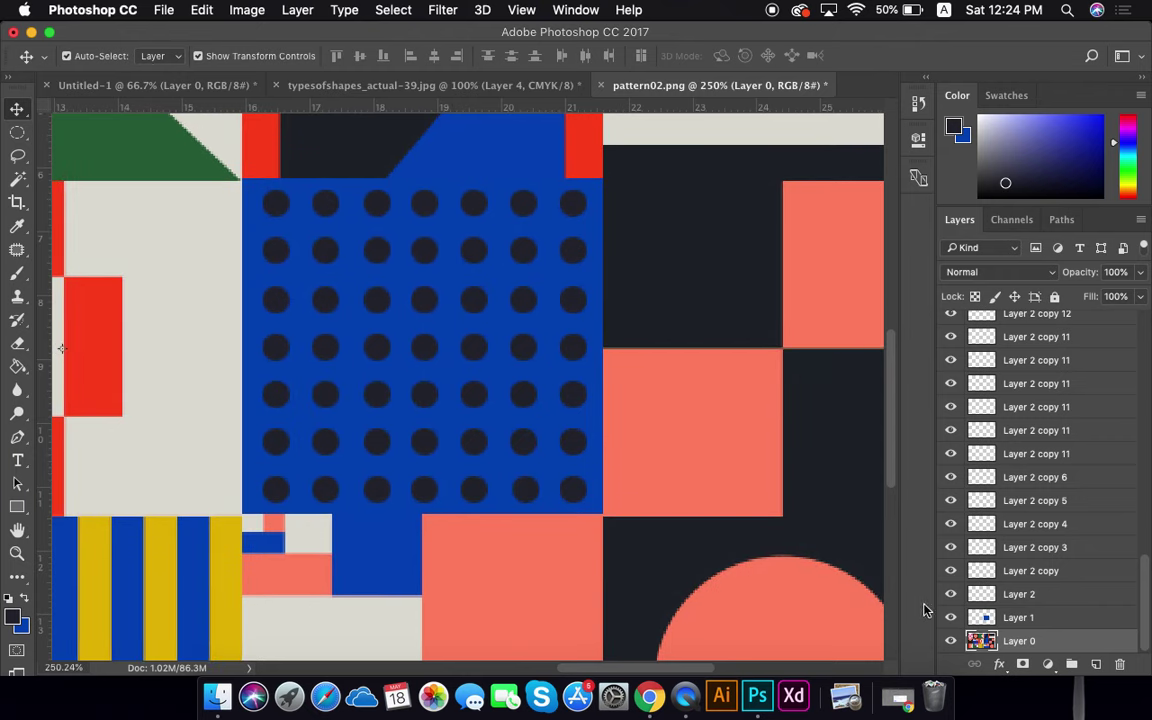
pyautogui.click(950, 640)
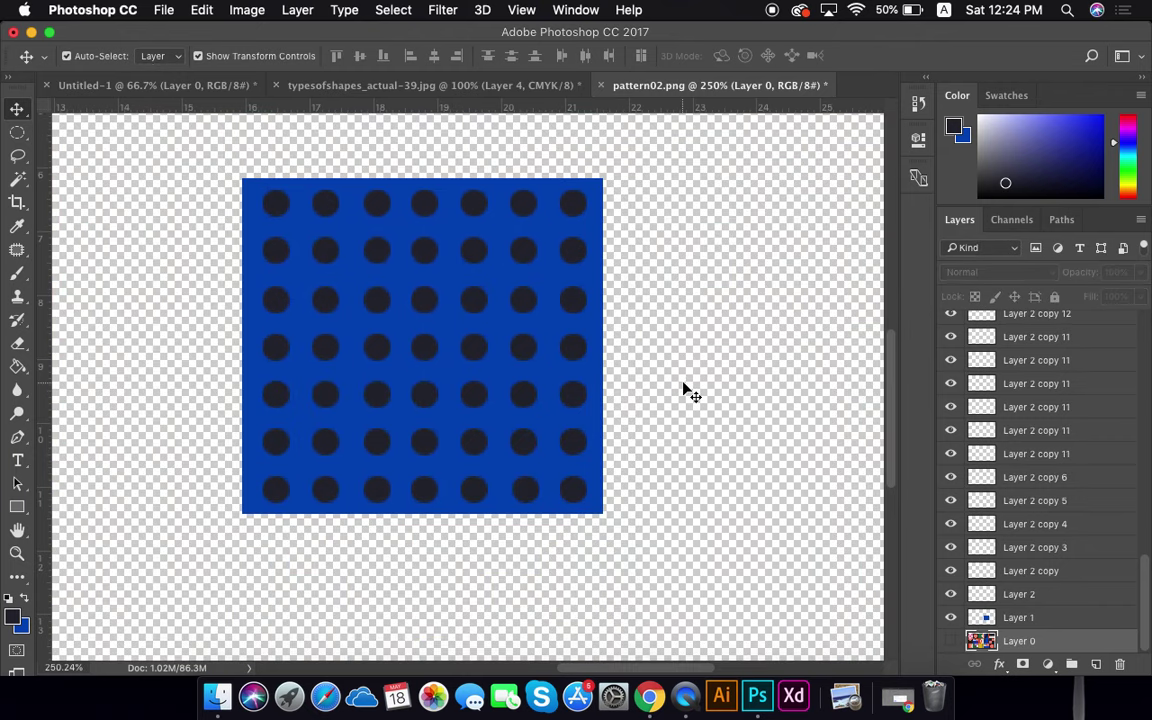
pyautogui.click(951, 643)
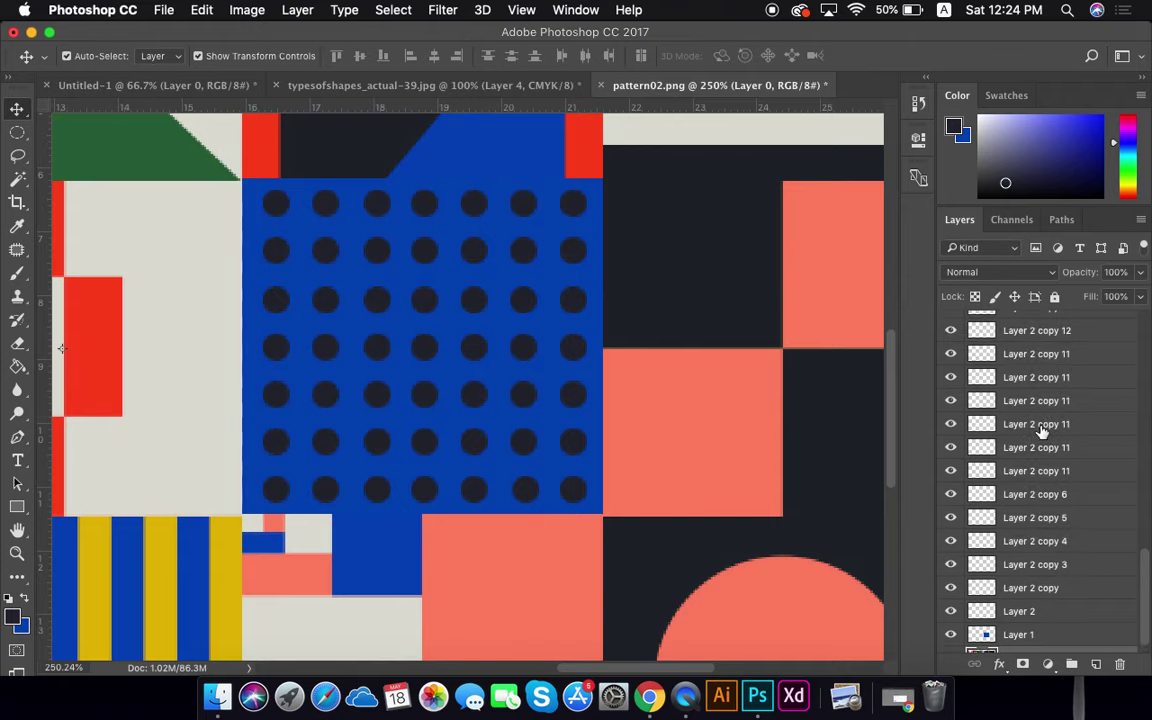
# Select all the circle layers from Layer 2 up to the topmost Layer 2 copy 10 and put them in a group
pyautogui.click(1035, 612)
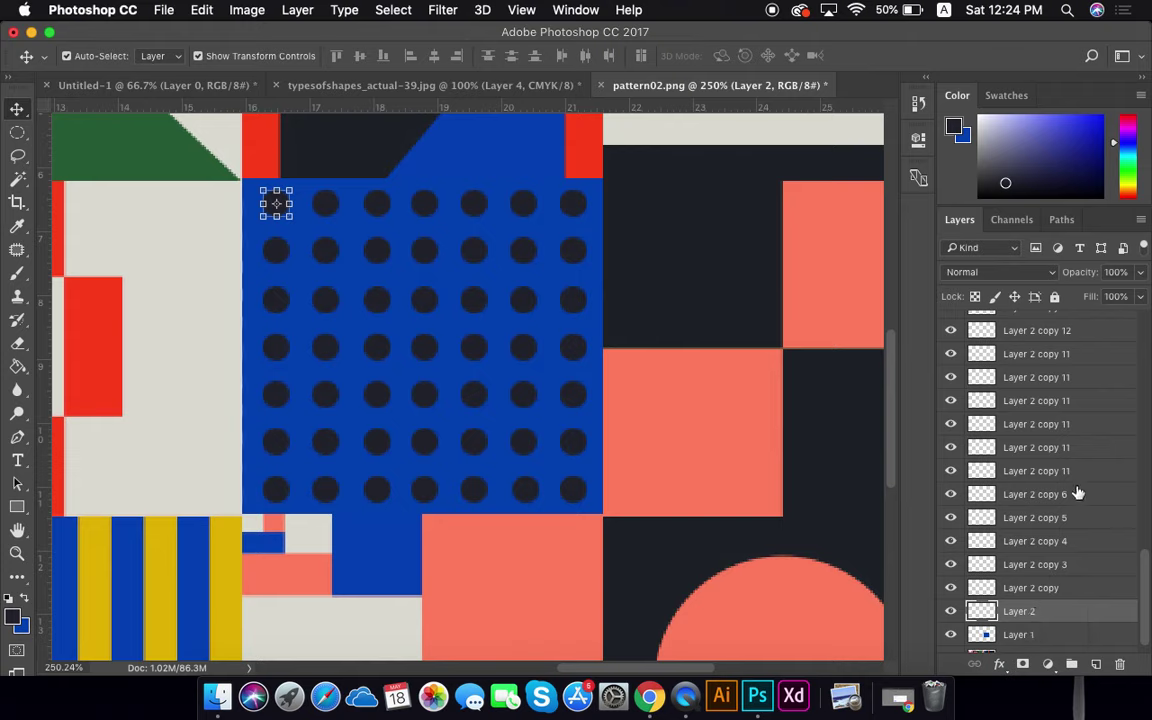
pyautogui.scroll(10, 1077, 480)
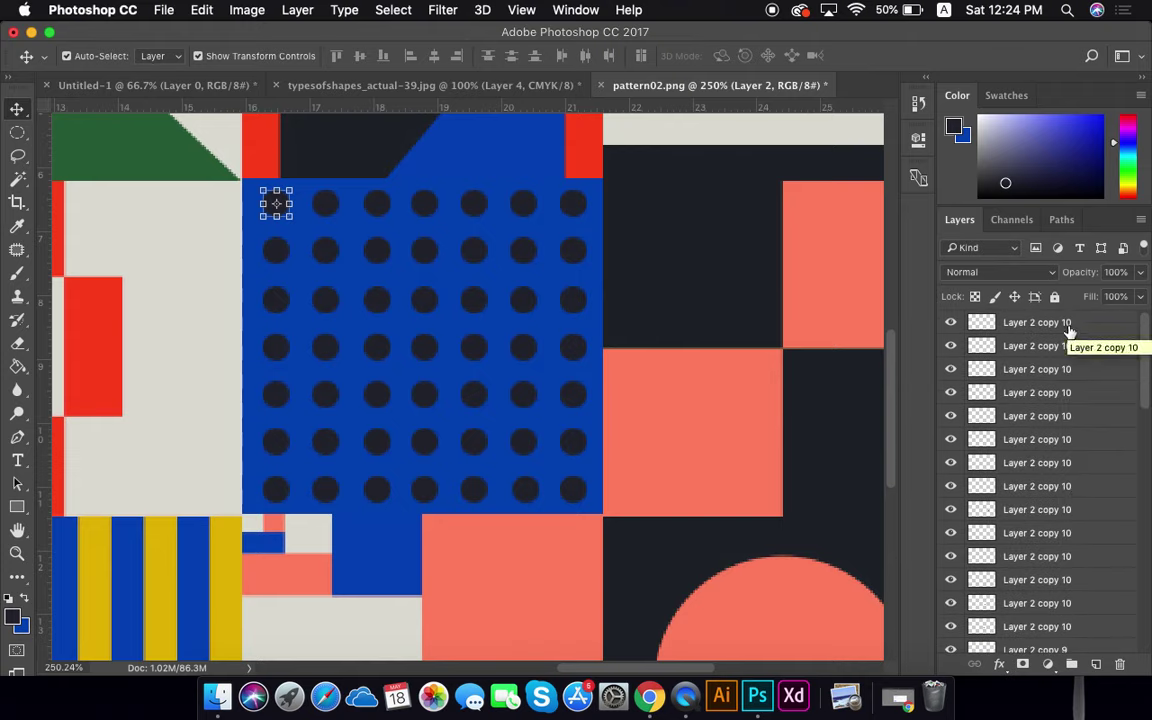
pyautogui.scroll(-10, 1068, 330)
pyautogui.scroll(10, 1078, 495)
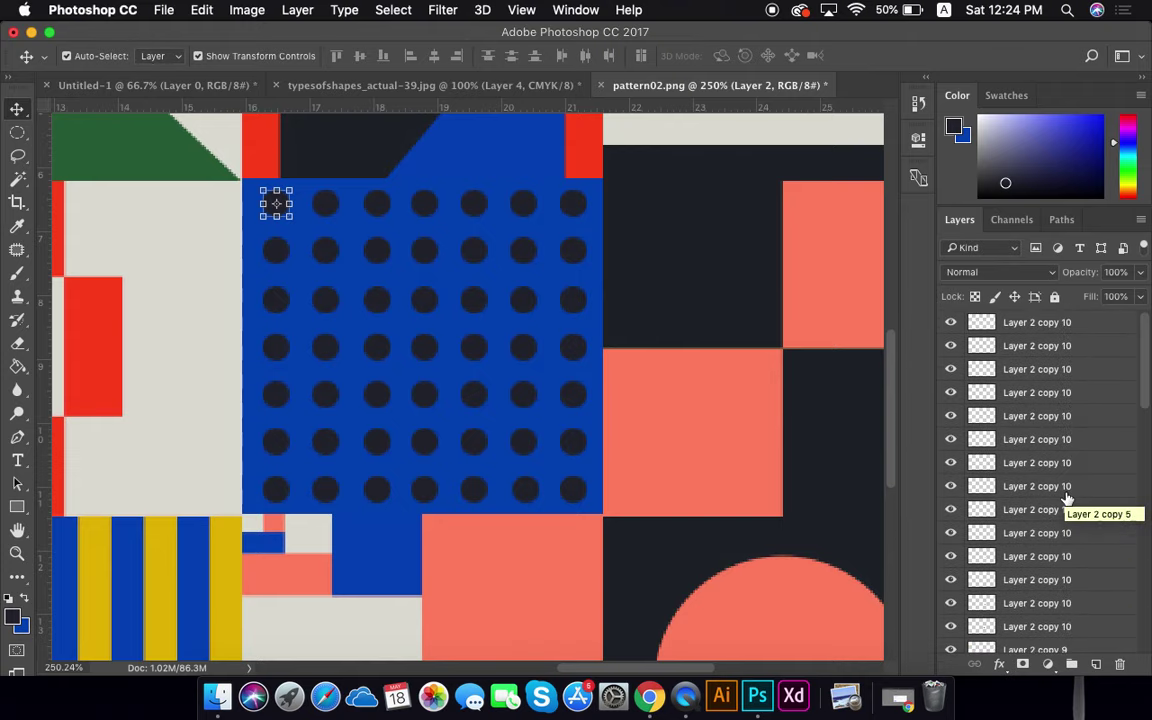
pyautogui.keyDown('shift'); pyautogui.click(1064, 326); pyautogui.keyUp('shift')
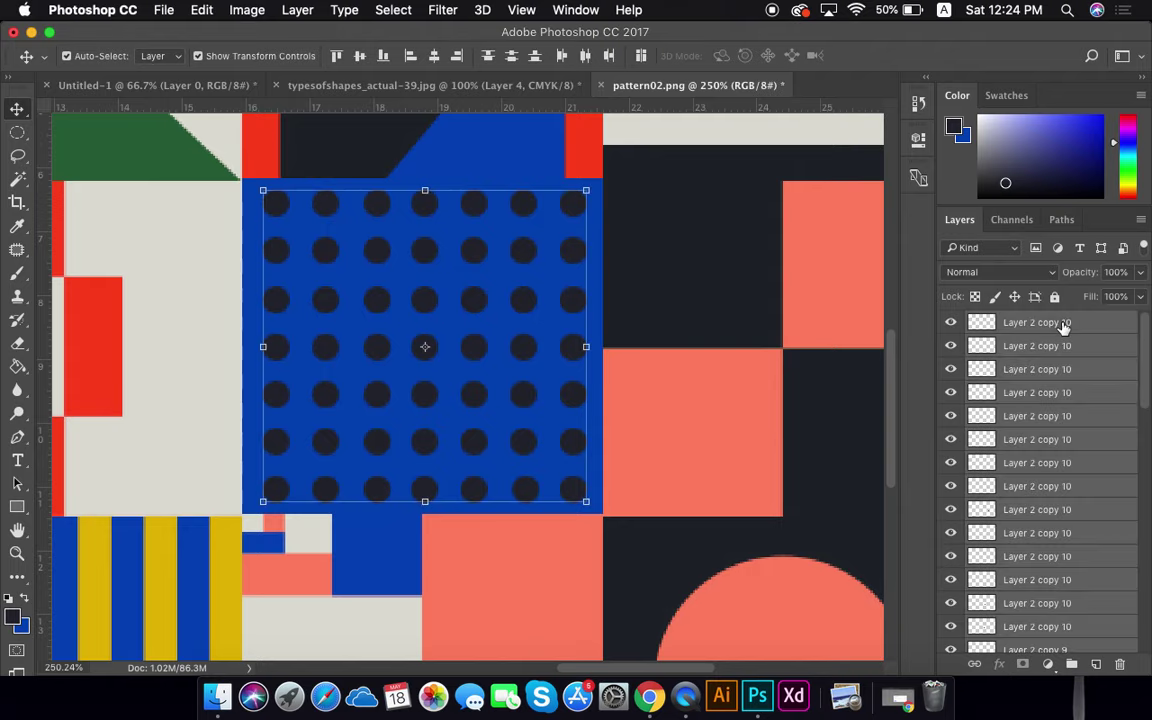
pyautogui.click(1071, 663)
pyautogui.click(1013, 489)
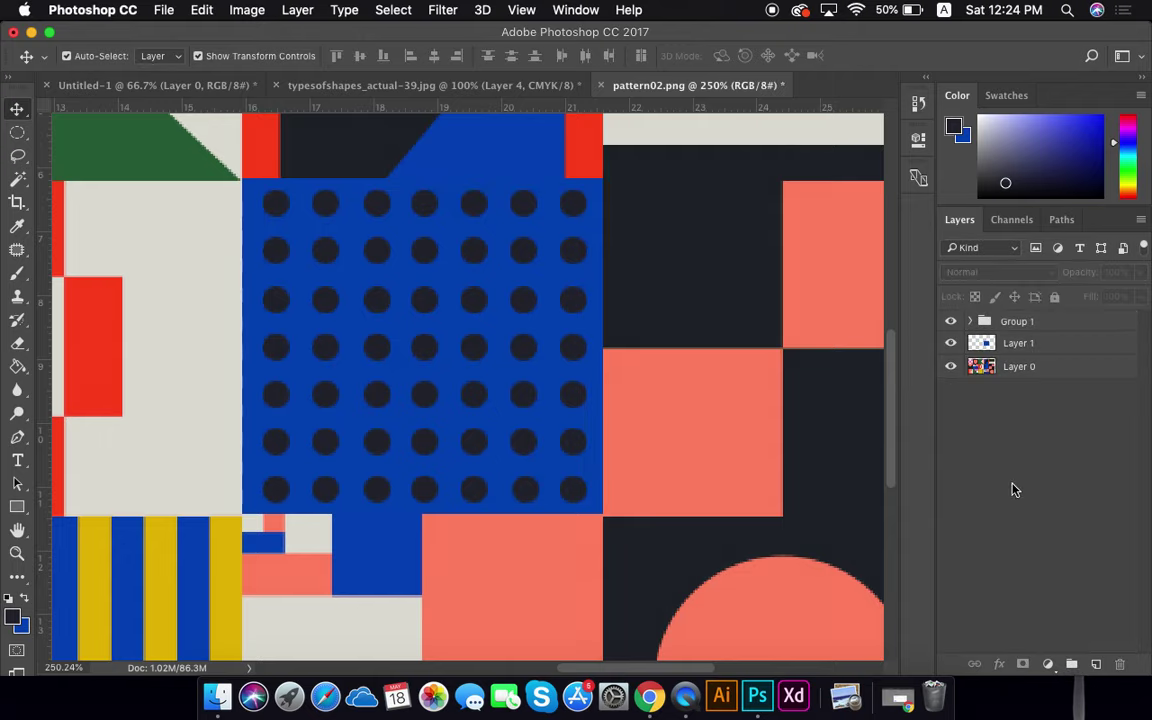
# Hide Group 1 and Layer 1 so that only Layer 0 of the pattern is shown
pyautogui.click(952, 322)
pyautogui.click(952, 343)
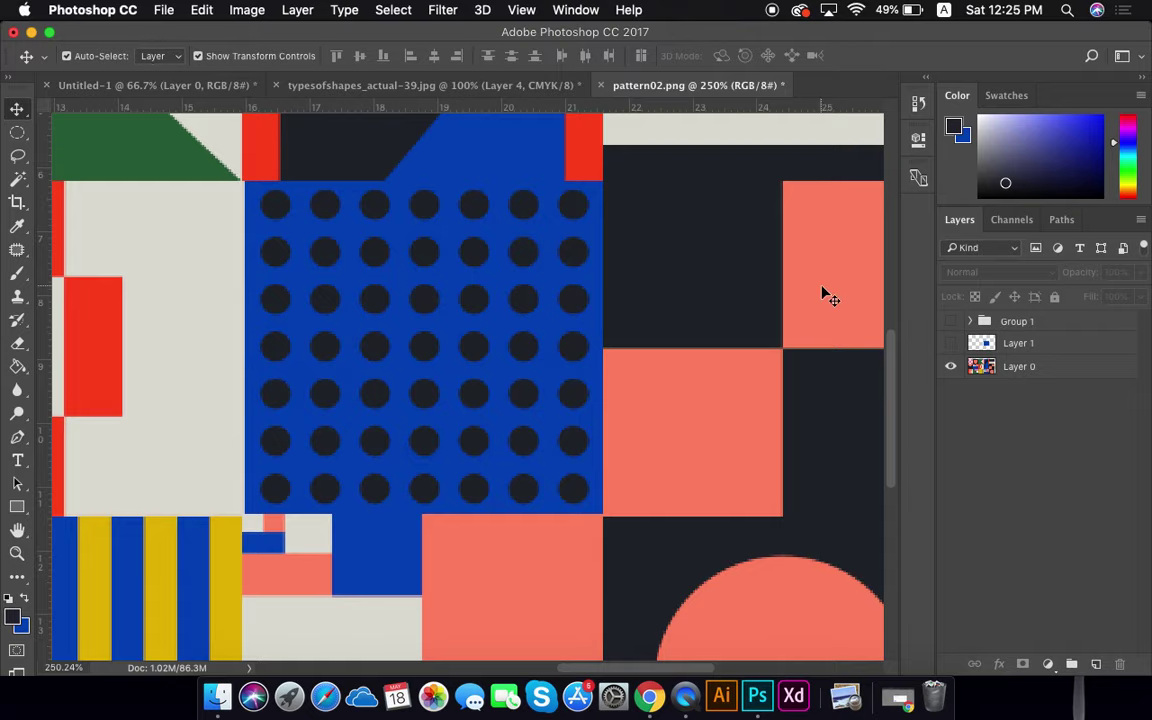
pyautogui.scroll(-3, 699, 290)
pyautogui.scroll(-3, 699, 290)
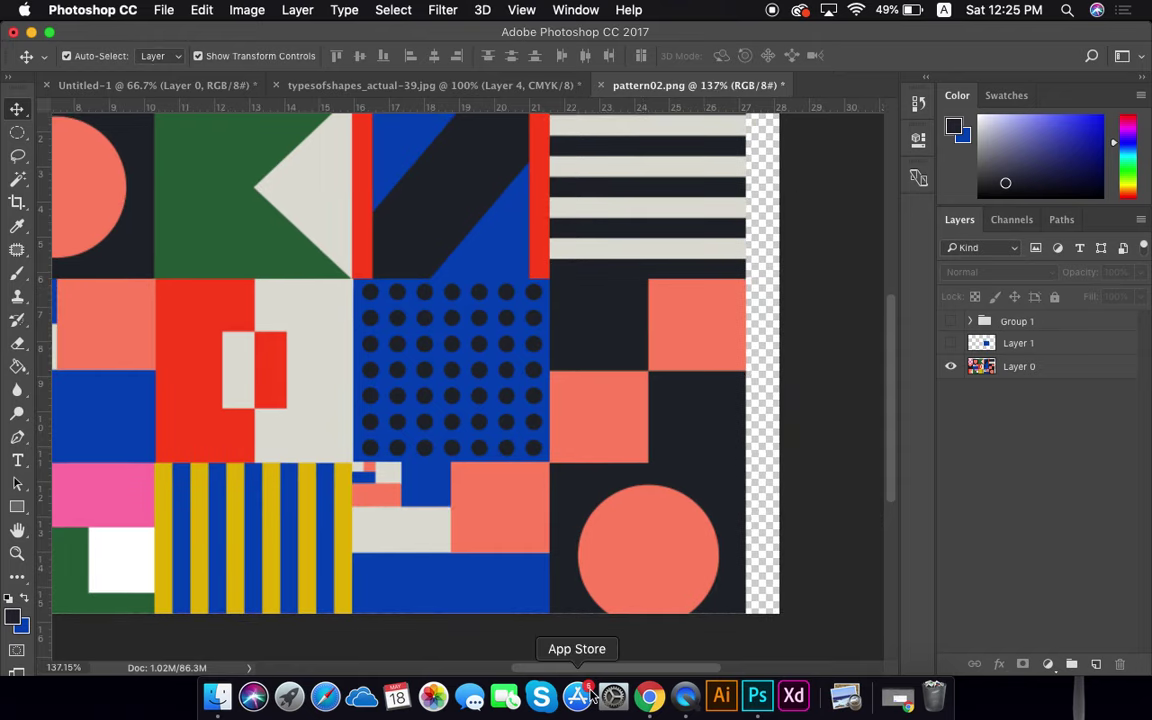
# Switch to Finder, preview thep_van_doesburg_arithmetic_composition_1929_193002.png and open it in Photoshop
pyautogui.click(217, 697)
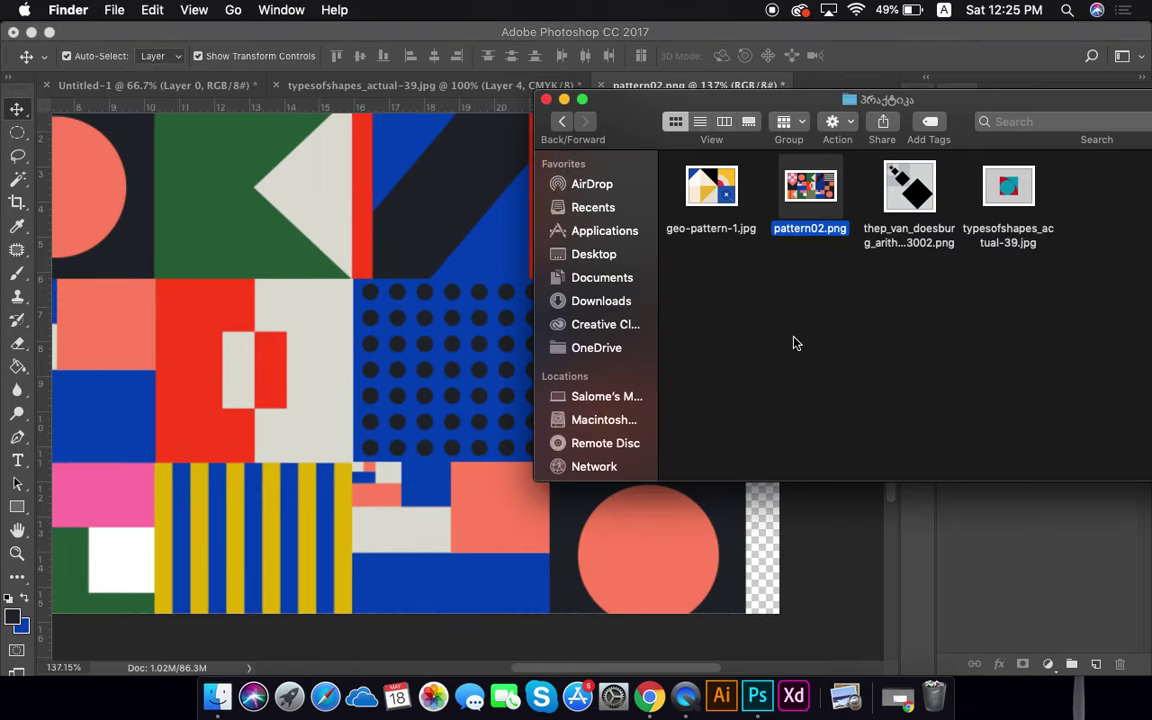
pyautogui.click(920, 188)
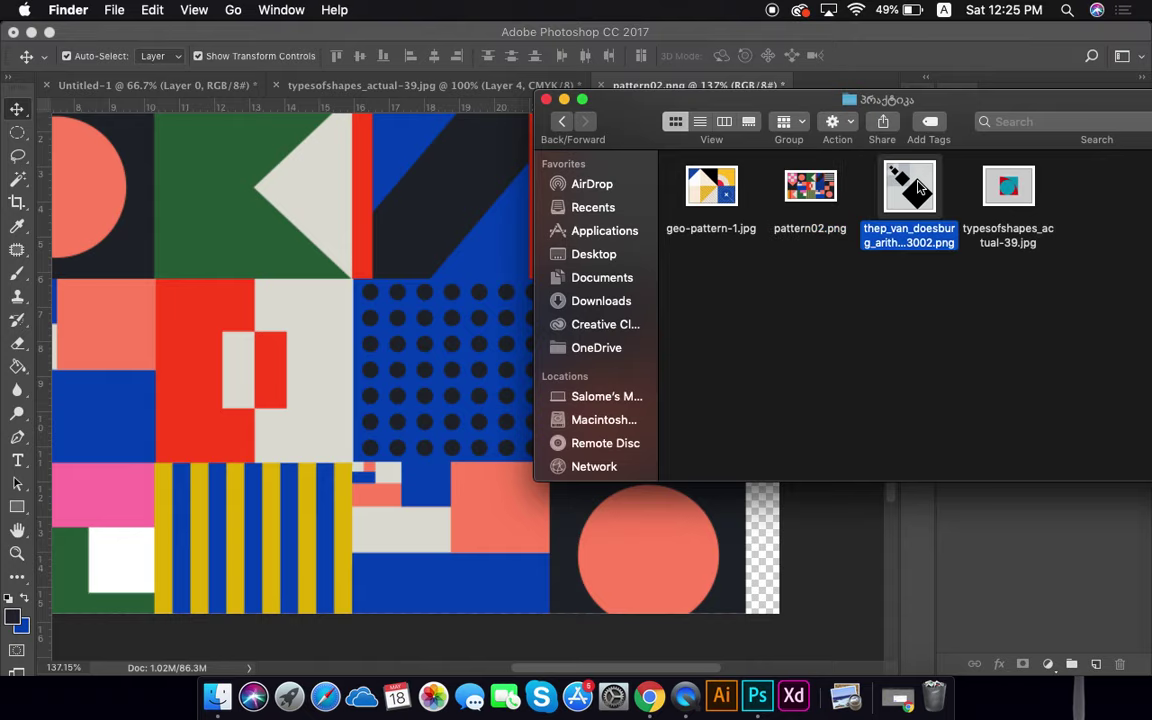
pyautogui.press('space')
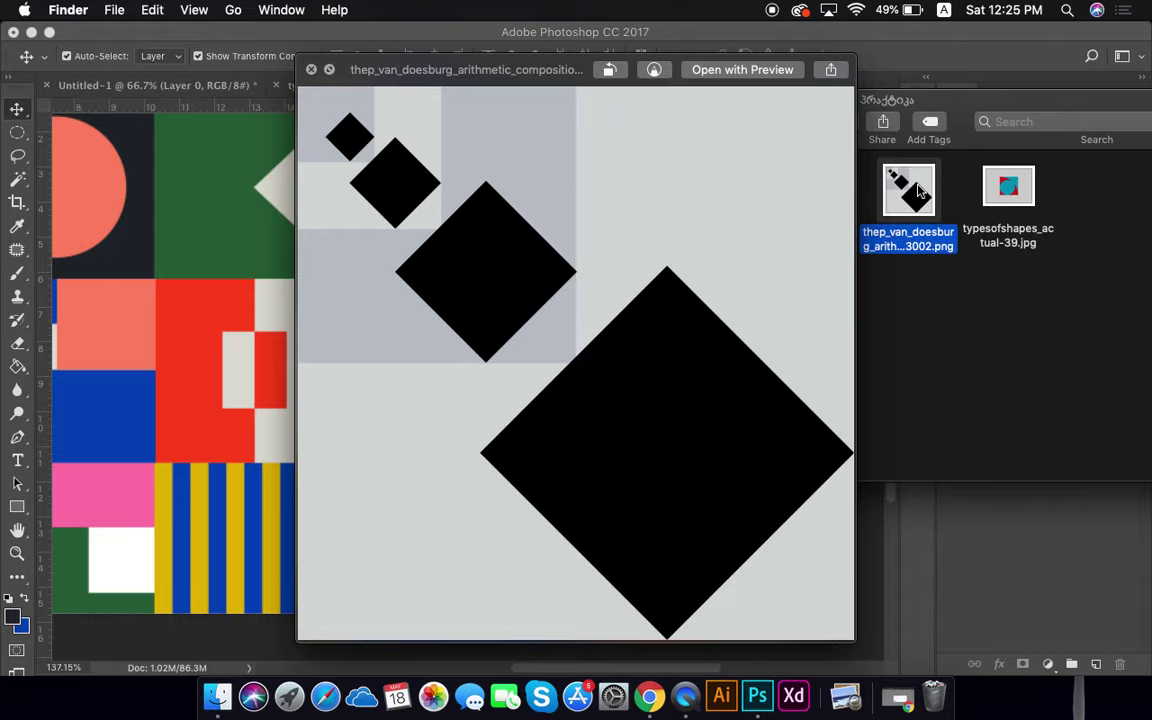
pyautogui.press('space')
pyautogui.moveTo(918, 190); pyautogui.dragTo(757, 692)
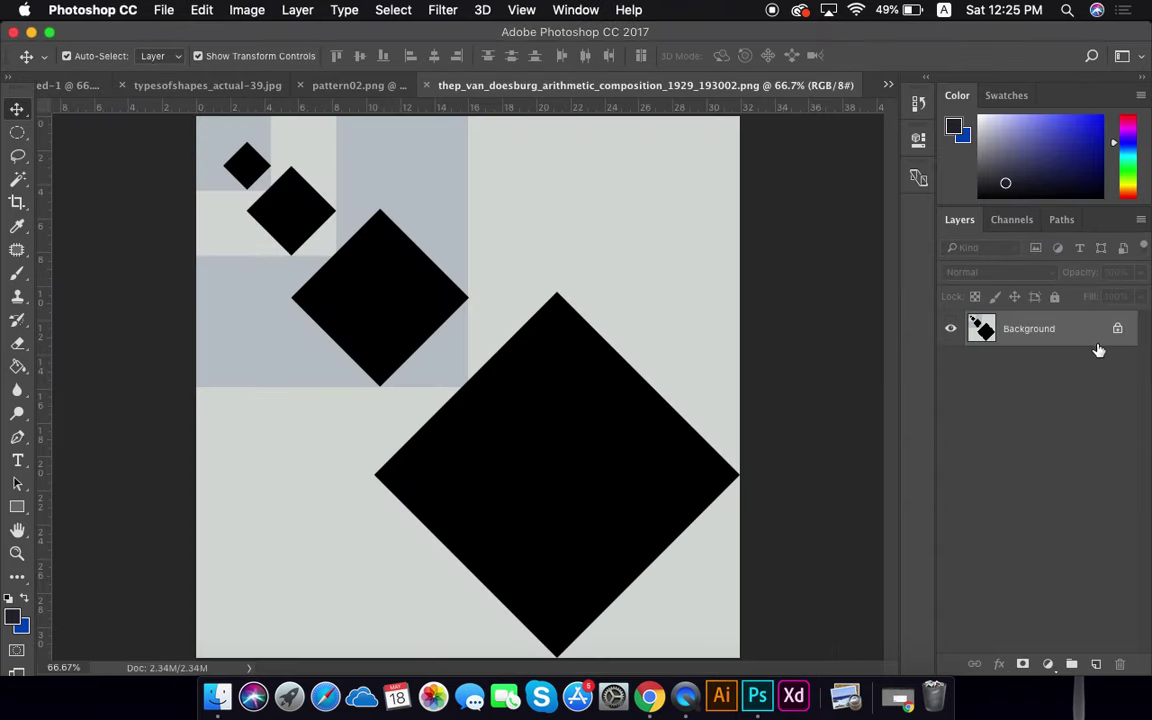
# Add a new empty layer above the Background and activate the Rectangular Marquee tool
pyautogui.click(1096, 665)
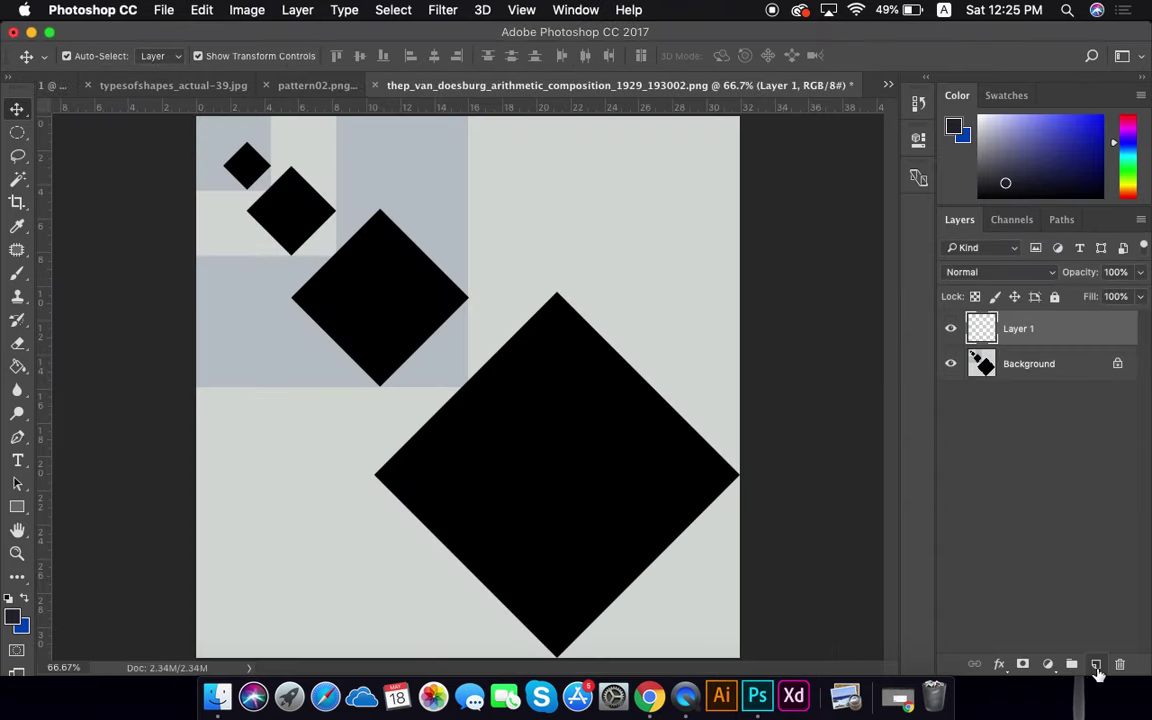
pyautogui.rightClick(18, 133)
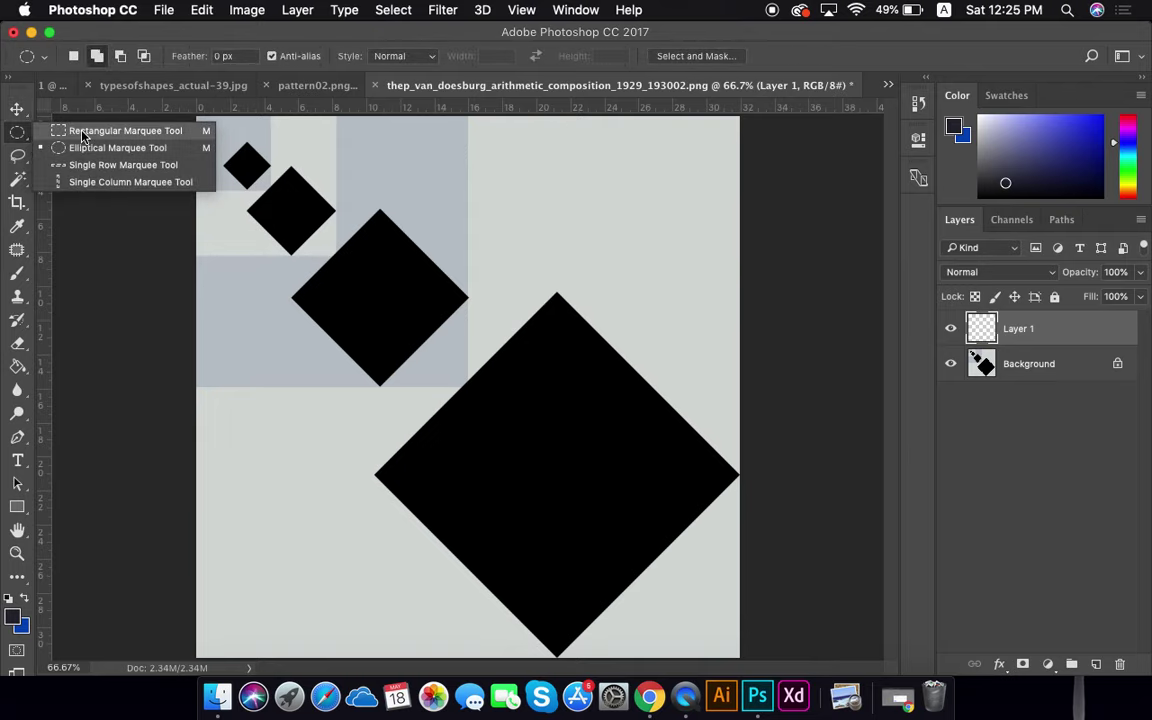
pyautogui.click(75, 122)
# Return to pattern02.png and move Layer 0 until the pattern fills the canvas edge to edge, leaving it deselected
pyautogui.click(320, 86)
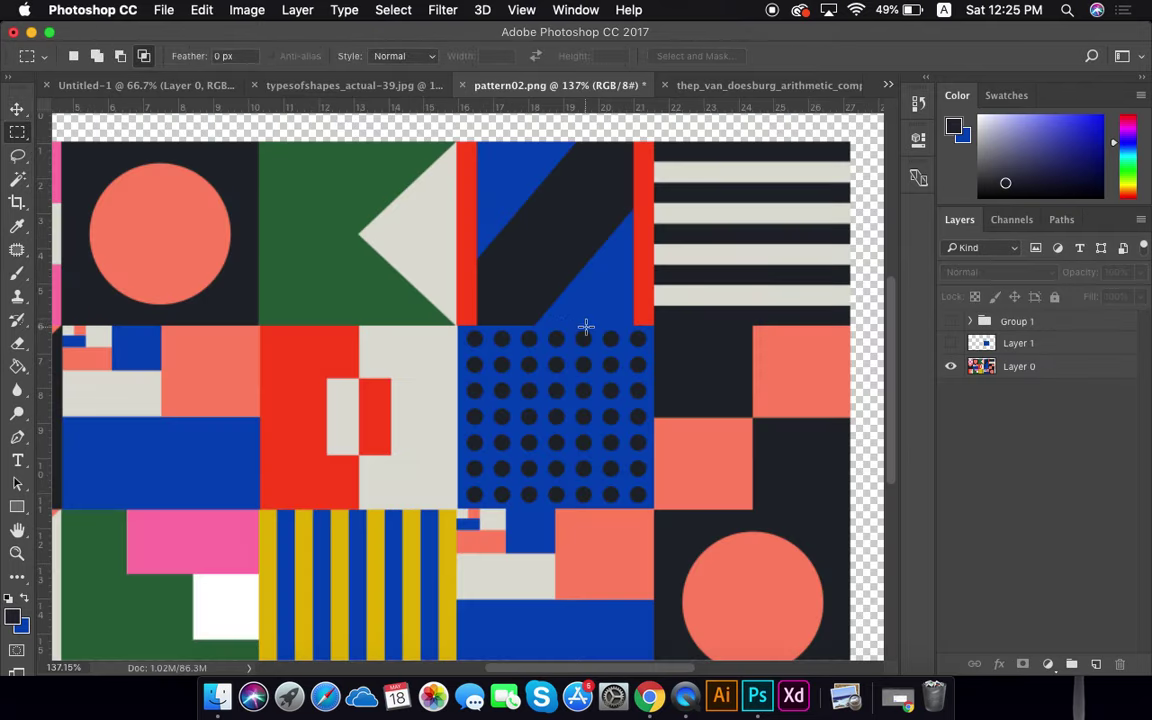
pyautogui.scroll(-2, 586, 326)
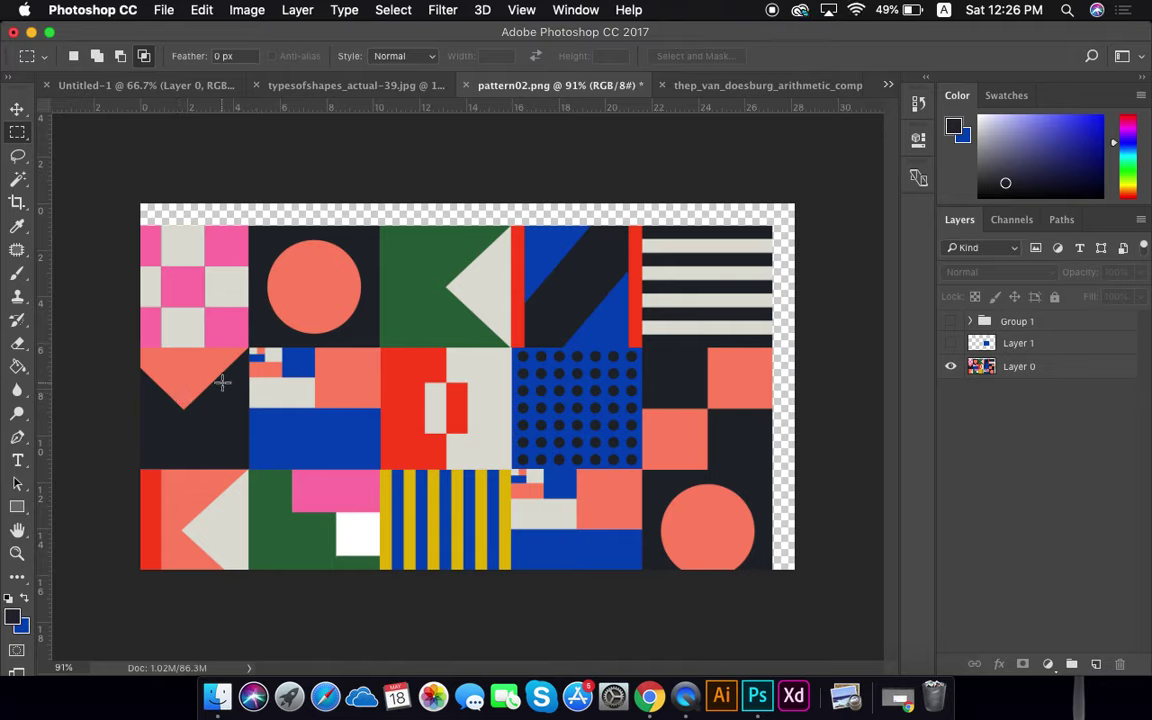
pyautogui.press('v')
pyautogui.moveTo(236, 381); pyautogui.dragTo(260, 358)
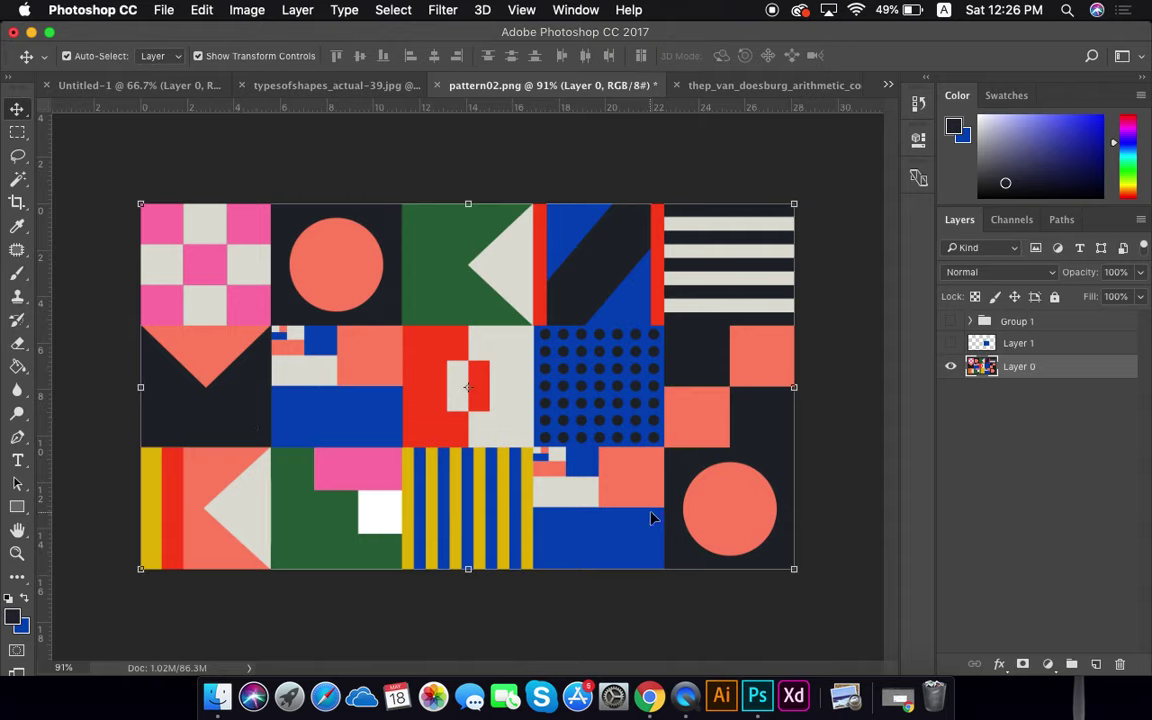
pyautogui.click(836, 528)
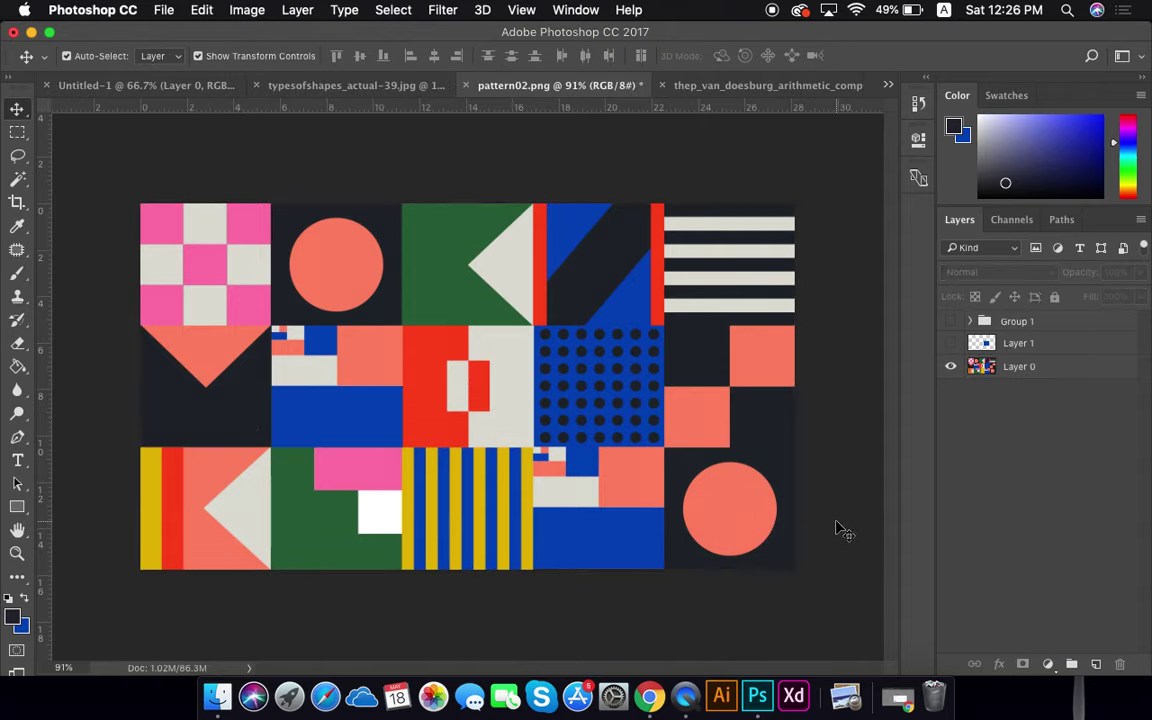